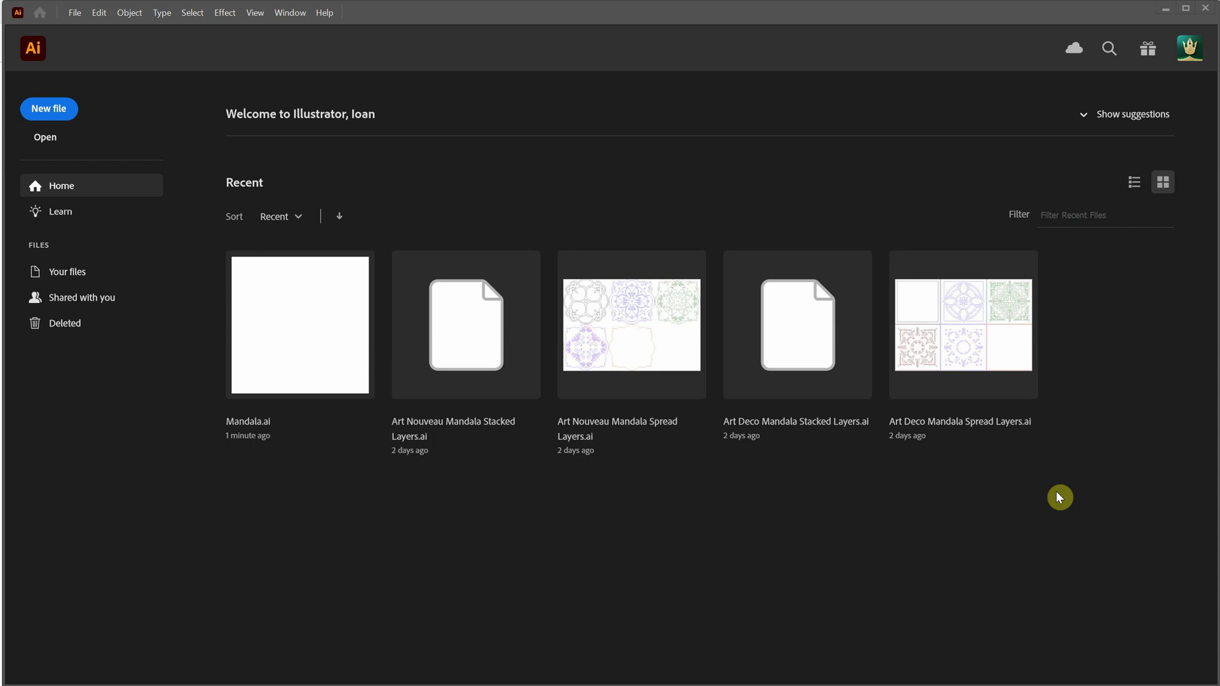
# Create a new document 8 in wide and 8 in high.
pyautogui.click(75, 13)
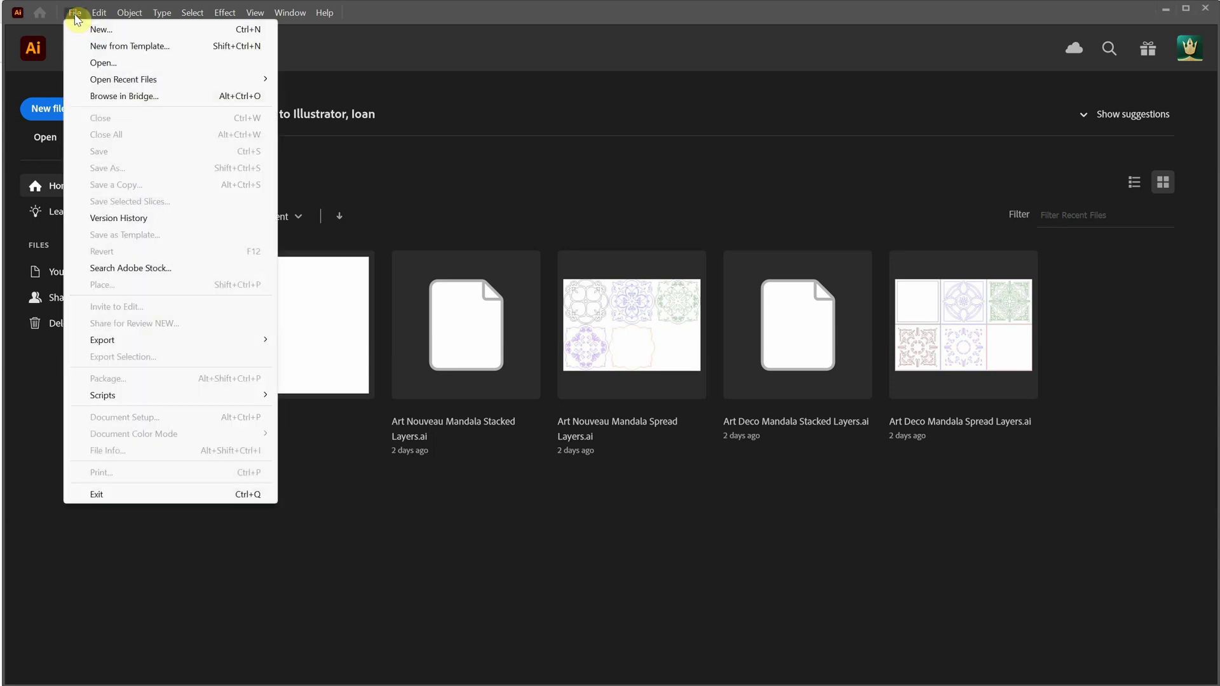
pyautogui.click(89, 30)
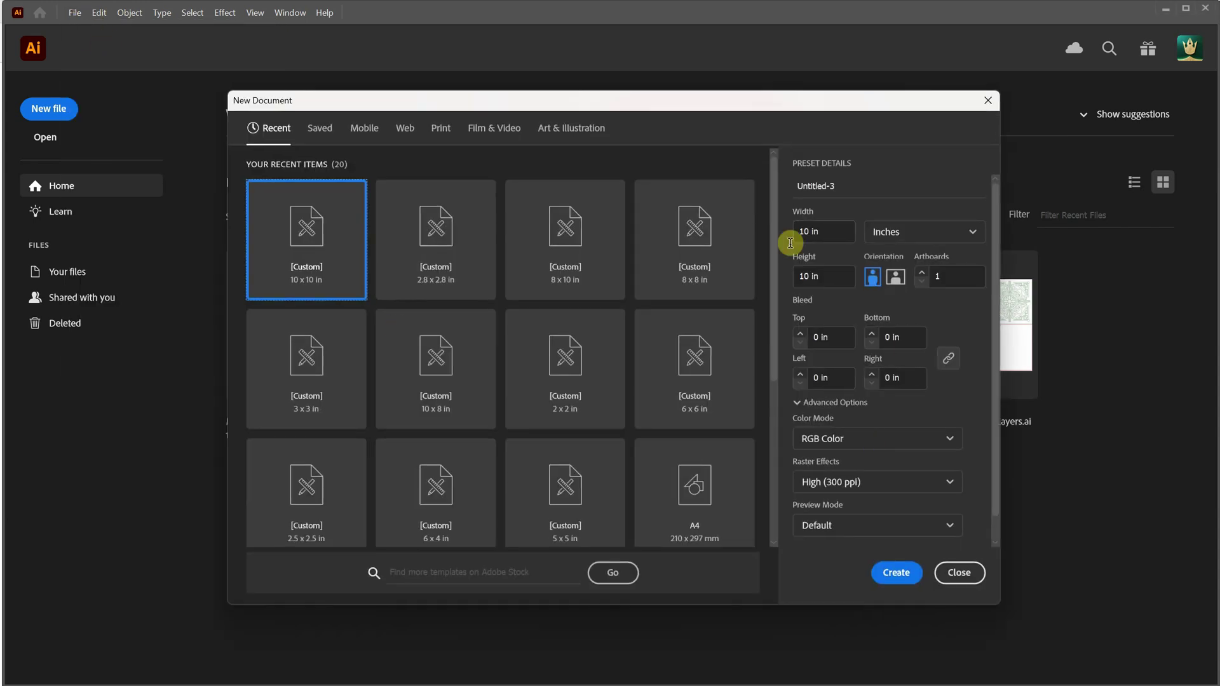
pyautogui.click(826, 230)
pyautogui.write('8')
pyautogui.press('Tab')
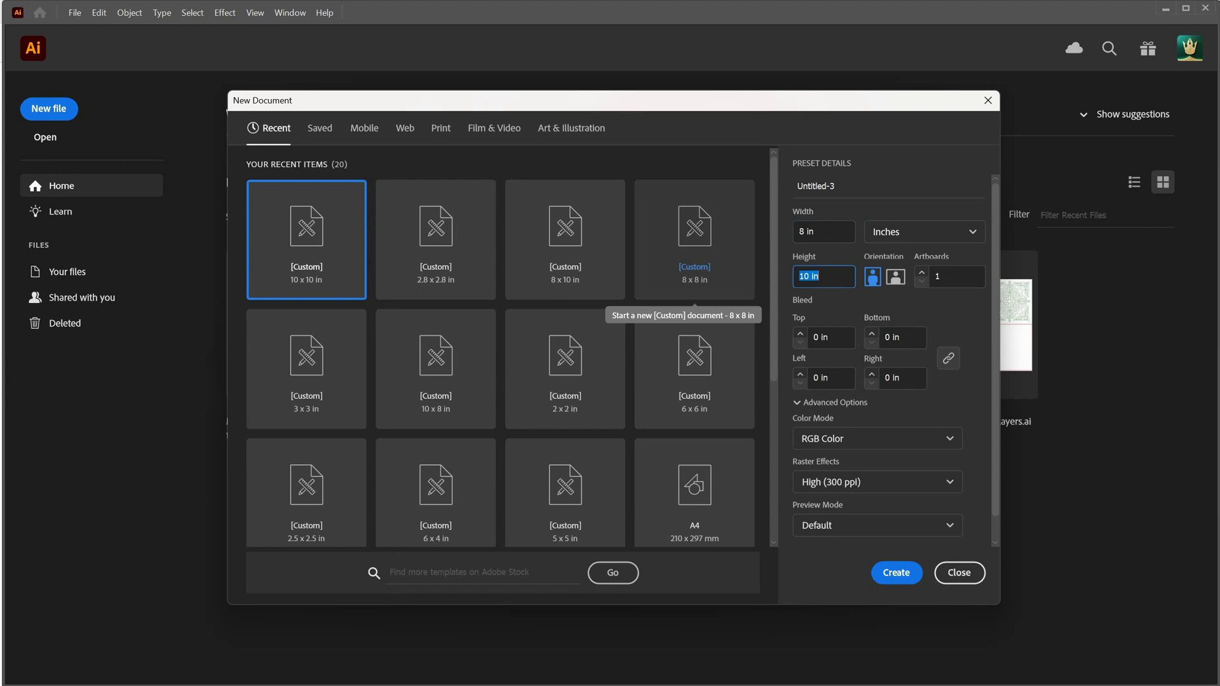
pyautogui.click(897, 572)
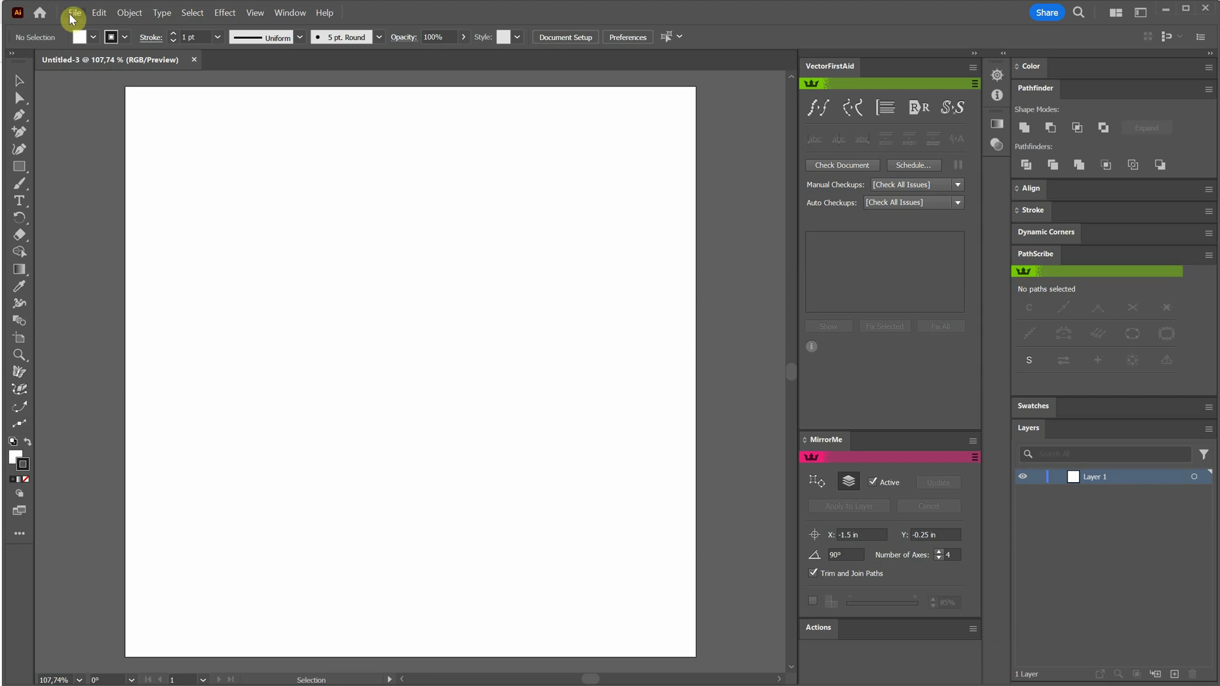
# Save the document as Mandala.ai on Local Disk (D:), replacing the existing file and accepting the Illustrator 2020 format options.
pyautogui.click(75, 15)
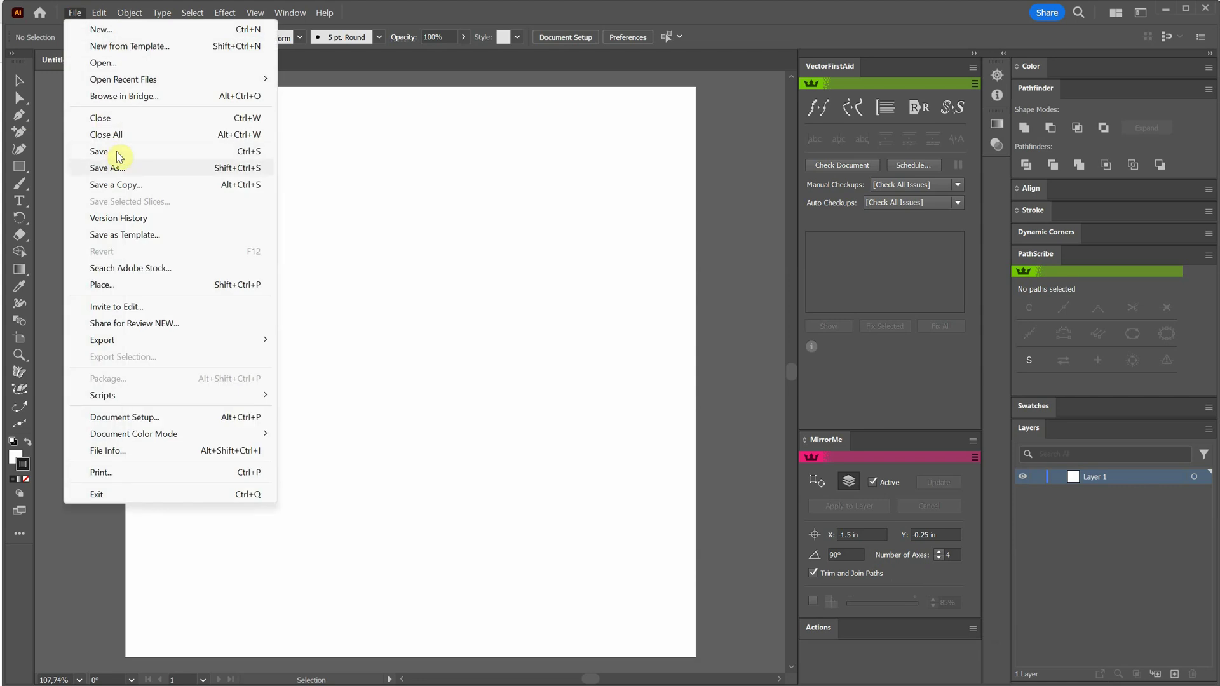
pyautogui.click(127, 169)
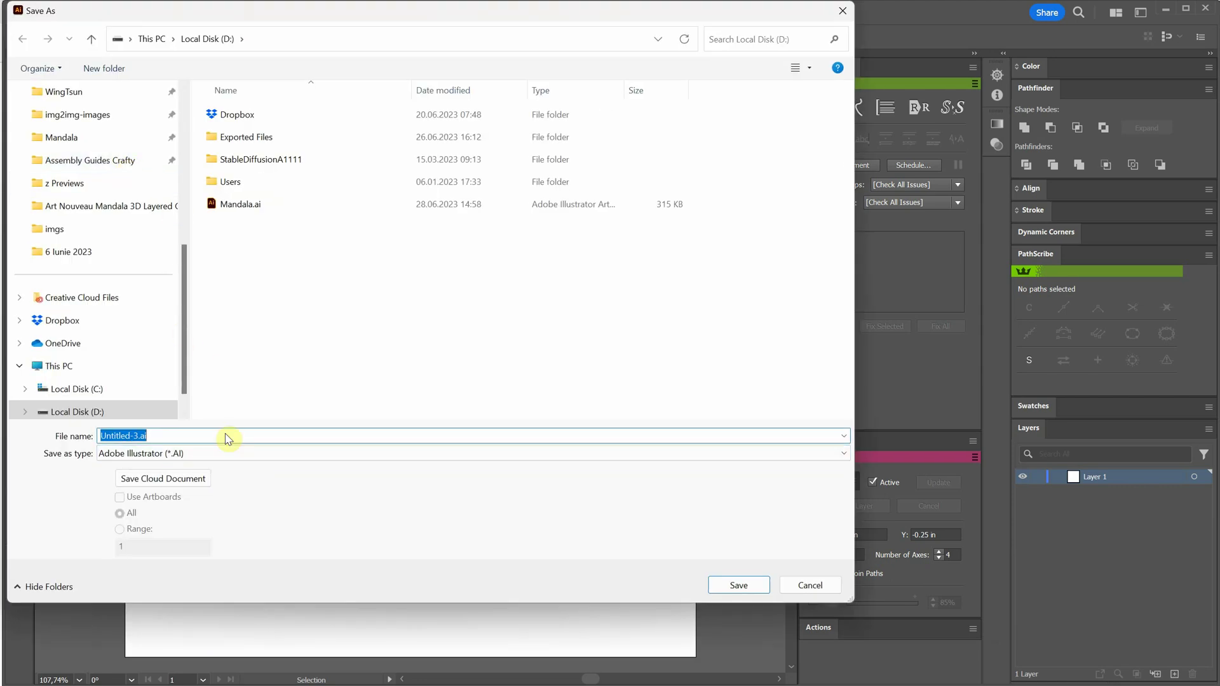
pyautogui.write('Mandala')
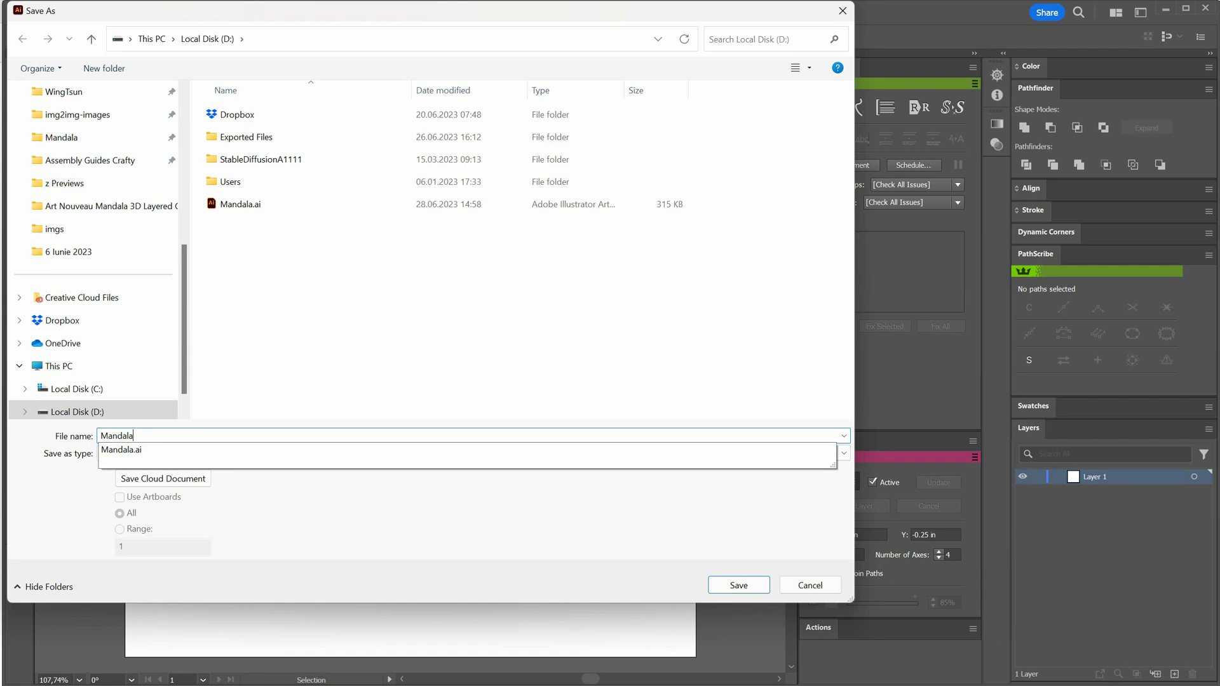
pyautogui.press('Return')
pyautogui.press('y')
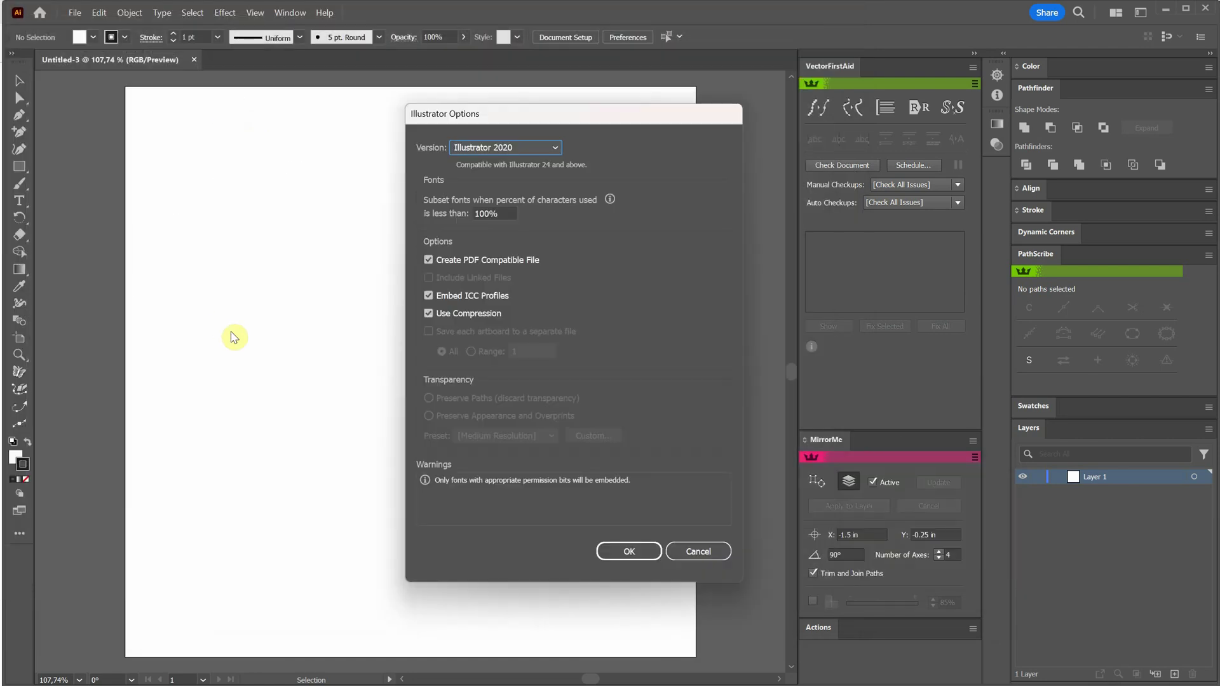
pyautogui.click(631, 547)
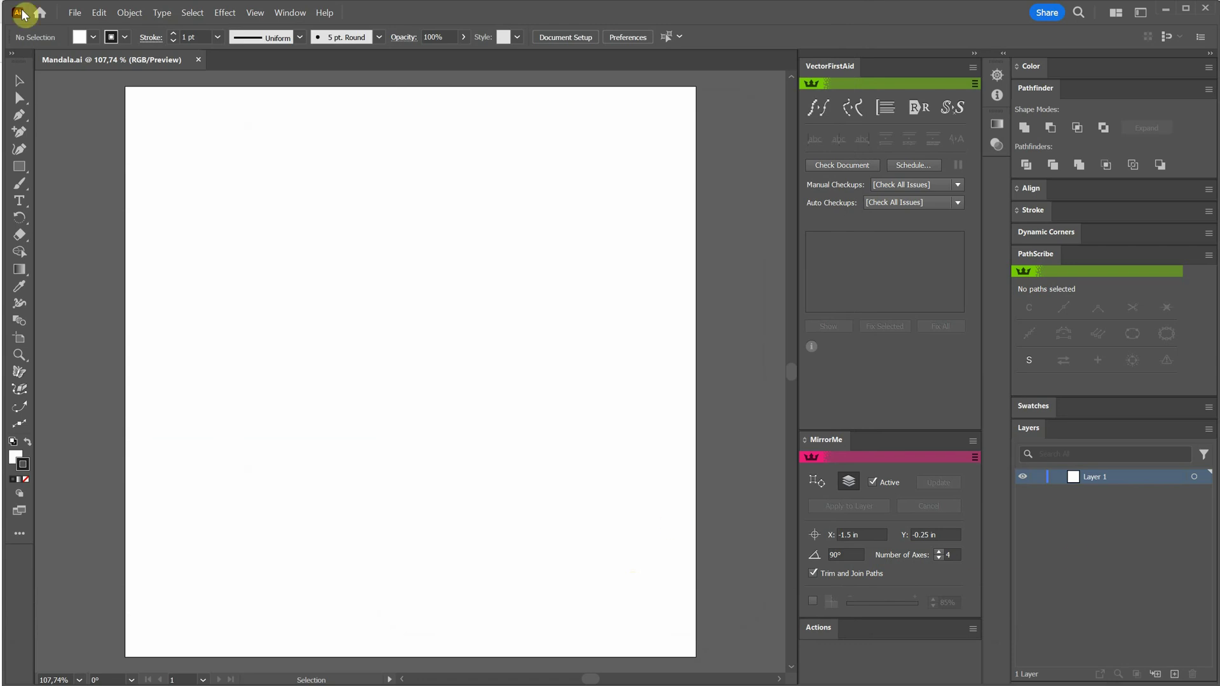
# Place SketchMandala.jpg as a linked image and move it over the artboard.
pyautogui.click(74, 12)
pyautogui.click(133, 286)
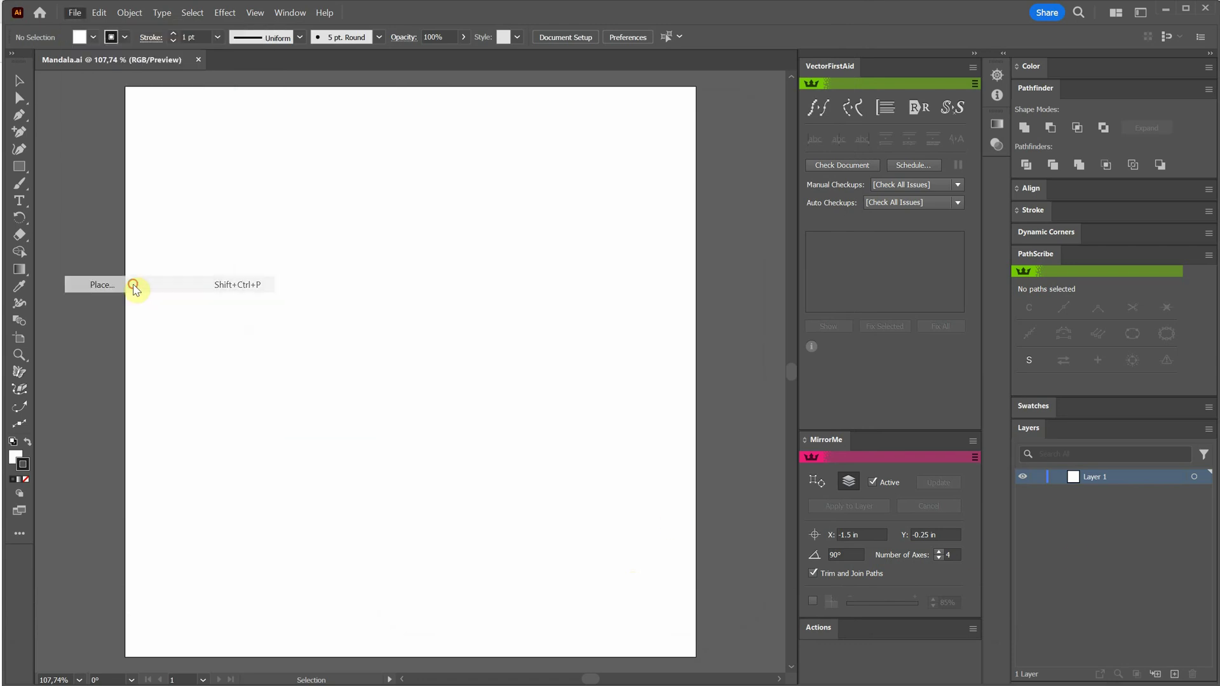
pyautogui.doubleClick(345, 230)
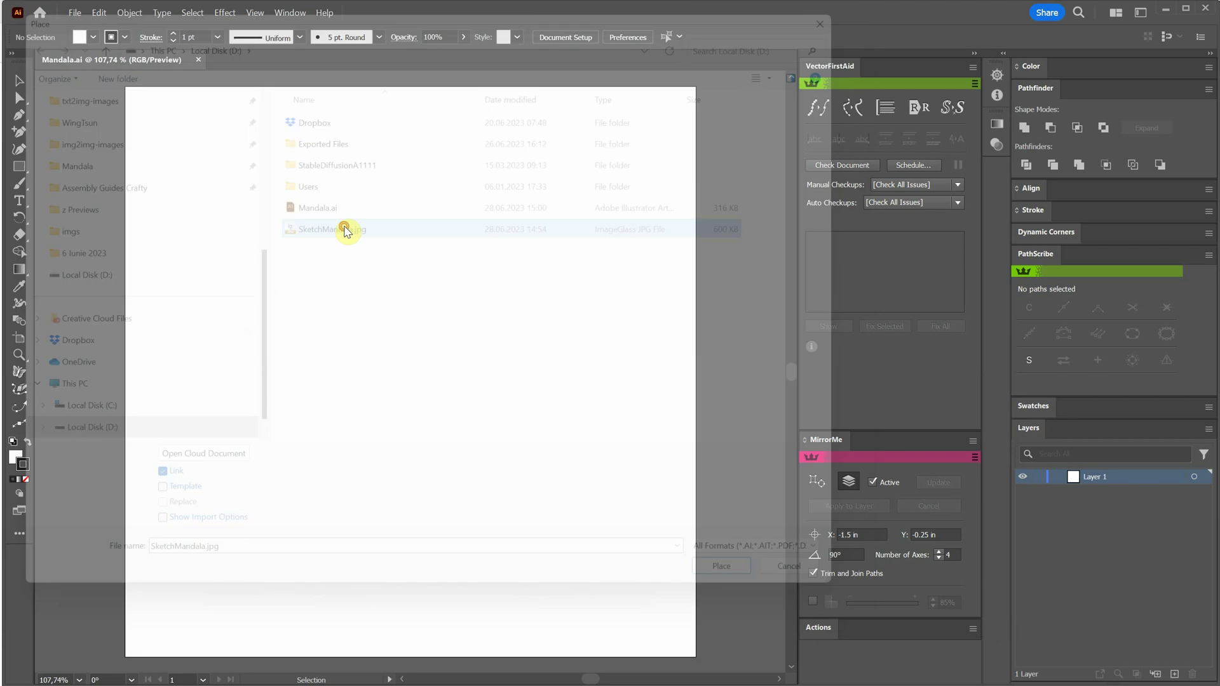
pyautogui.click(386, 288)
pyautogui.moveTo(640, 536); pyautogui.dragTo(245, 264)
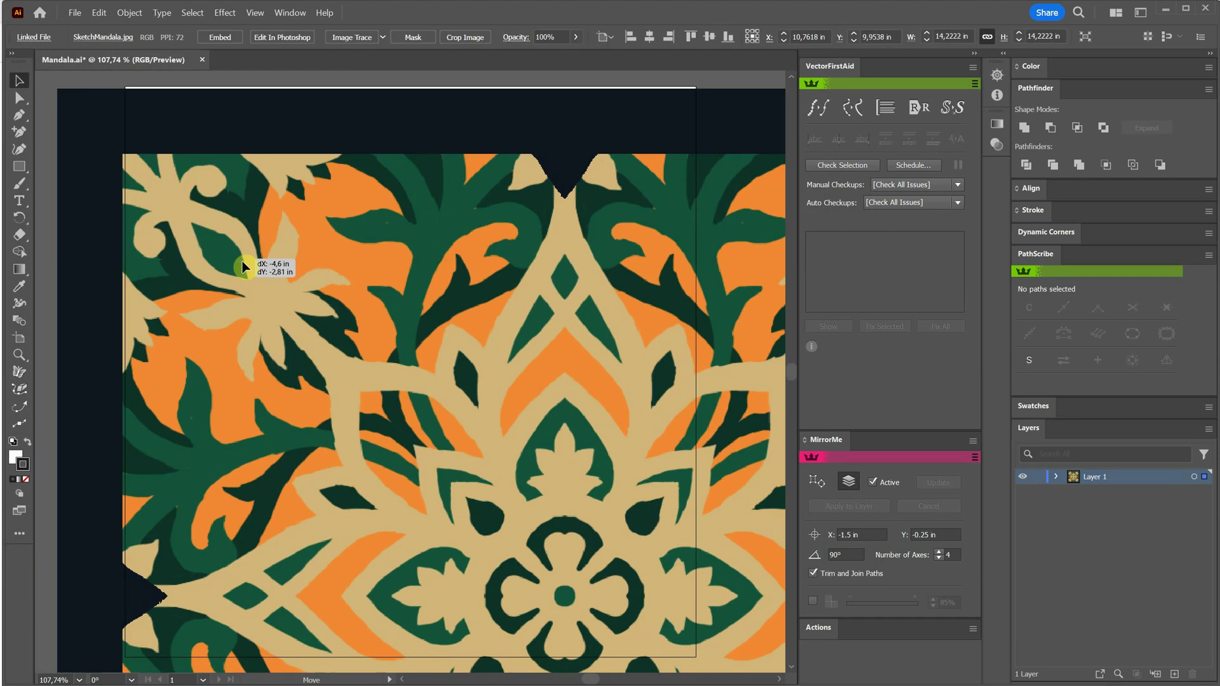
# Scale the placed mandala image to 8 in wide and 8 in high with its proportions linked.
pyautogui.click(821, 35)
pyautogui.write('8')
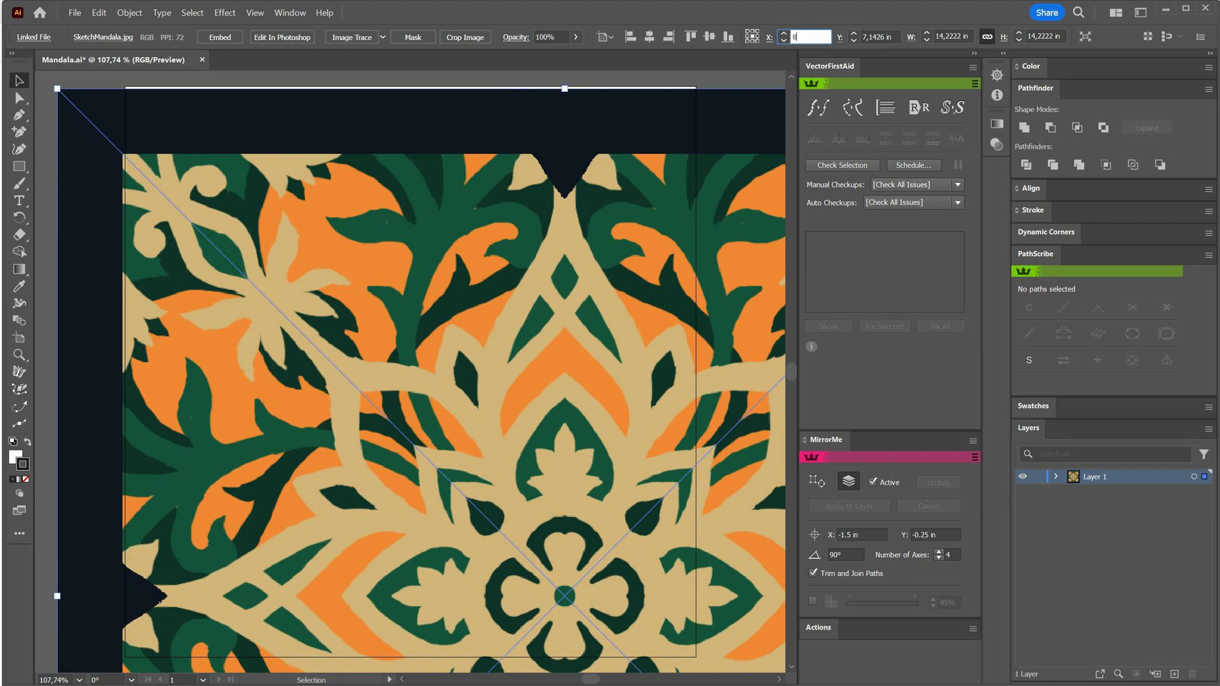
pyautogui.press('Tab')
pyautogui.press('Tab')
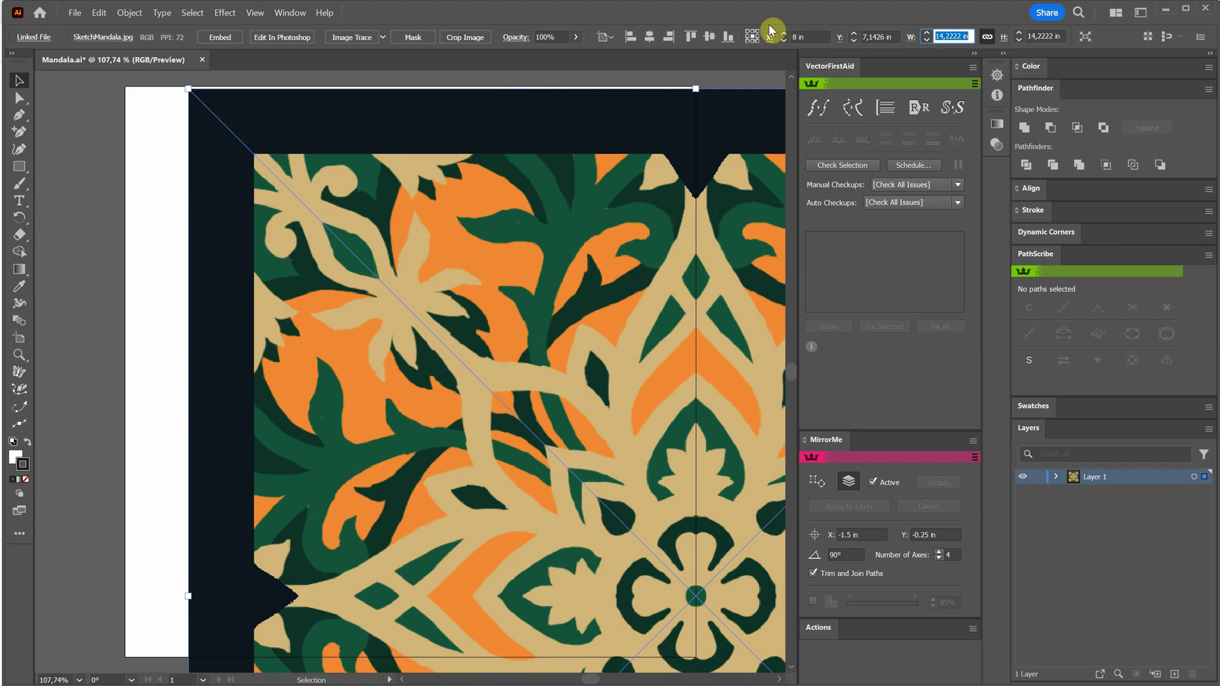
pyautogui.write('8')
pyautogui.press('Tab')
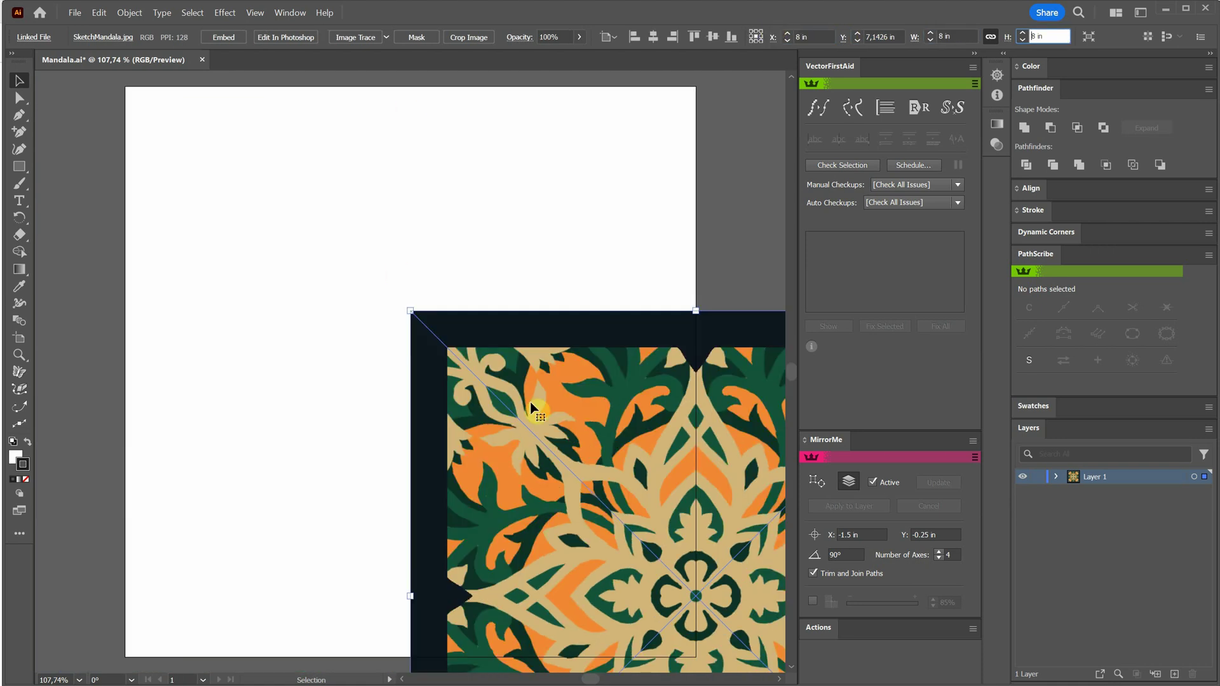
# Move the mandala image onto the artboard, centre it horizontally and vertically, and deselect it.
pyautogui.moveTo(537, 407); pyautogui.dragTo(304, 243)
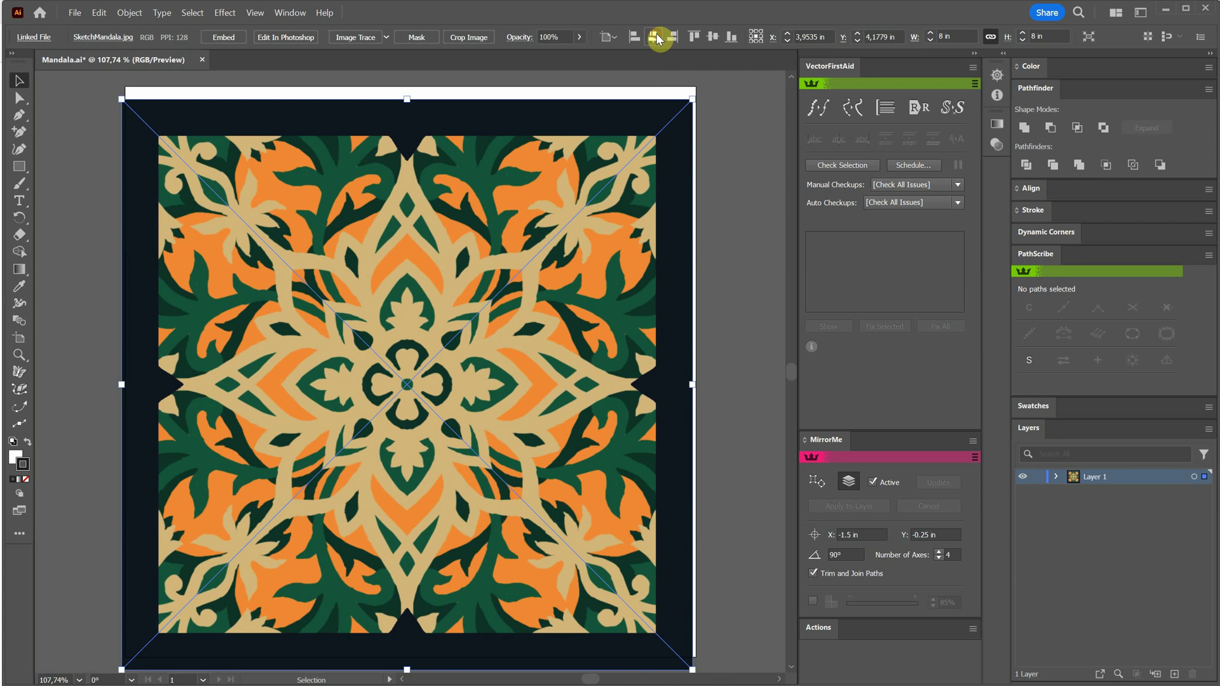
pyautogui.click(654, 37)
pyautogui.click(712, 37)
pyautogui.click(726, 323)
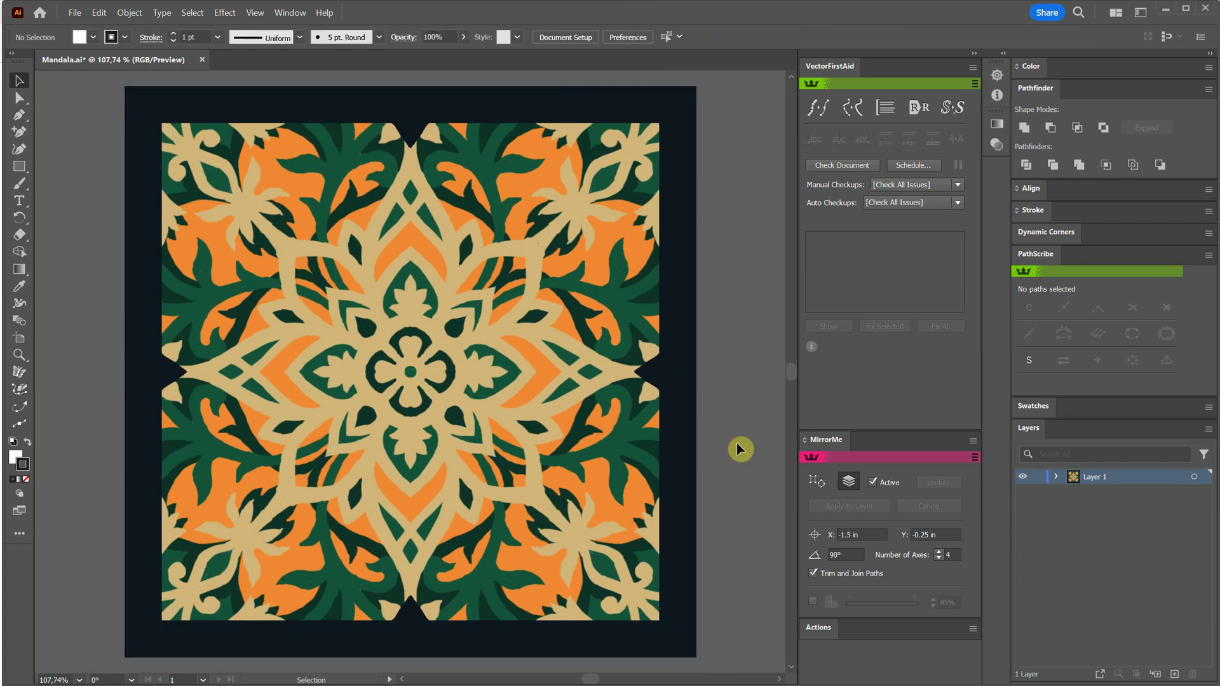
# Turn Layer 1 into a template layer with a Green layer color and images dimmed to 35%.
pyautogui.doubleClick(1074, 477)
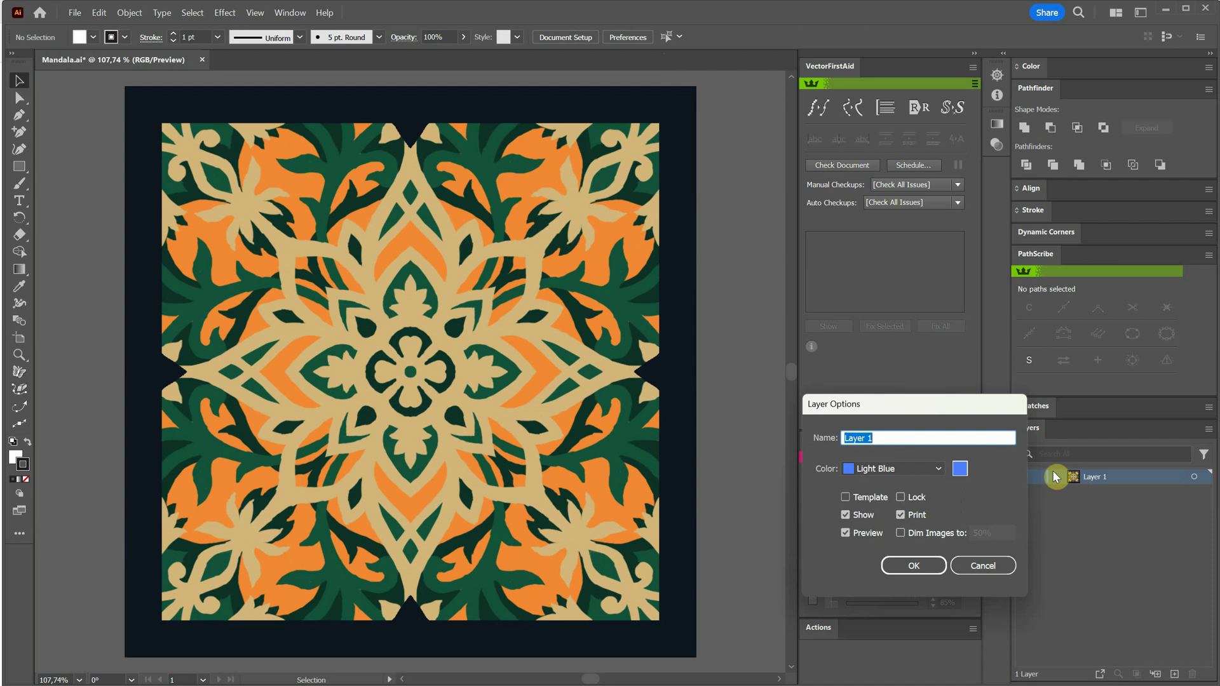
pyautogui.click(869, 499)
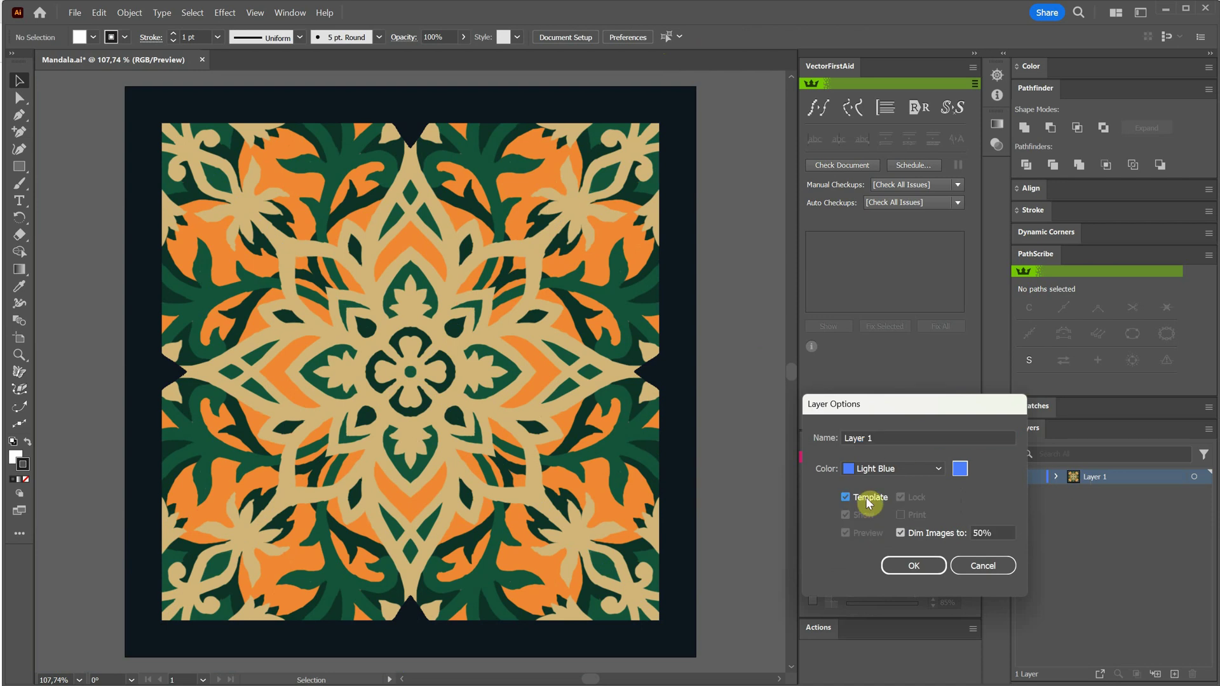
pyautogui.click(896, 469)
pyautogui.click(886, 536)
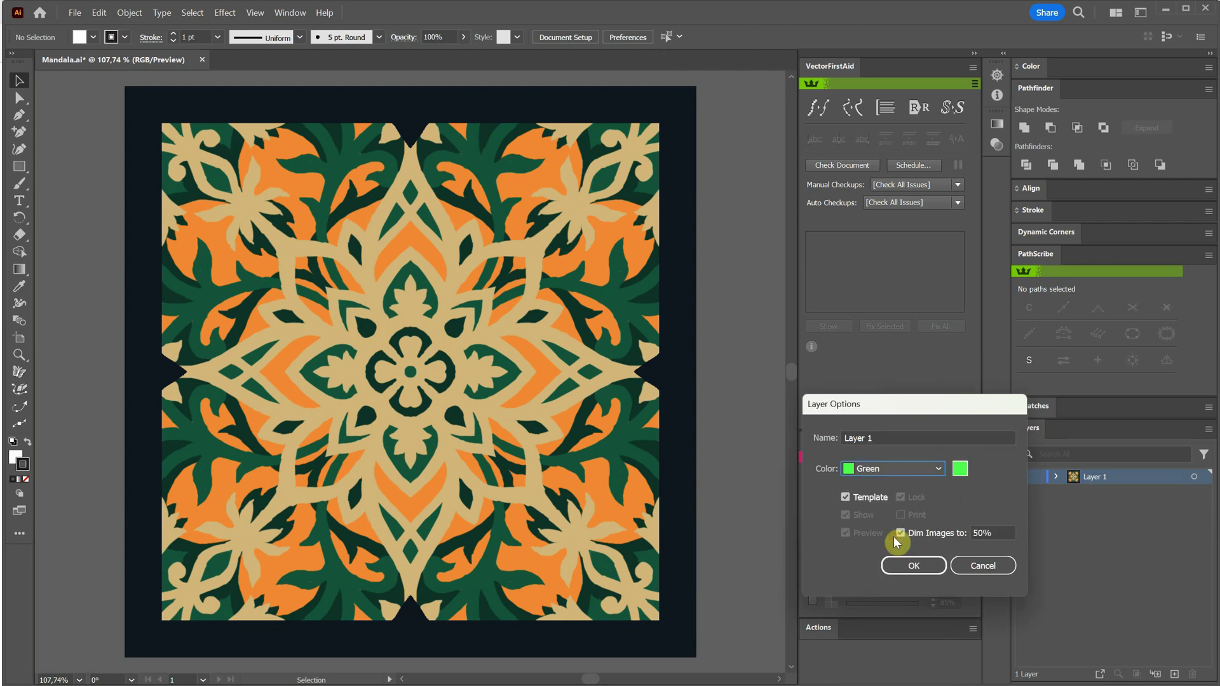
pyautogui.doubleClick(1001, 532)
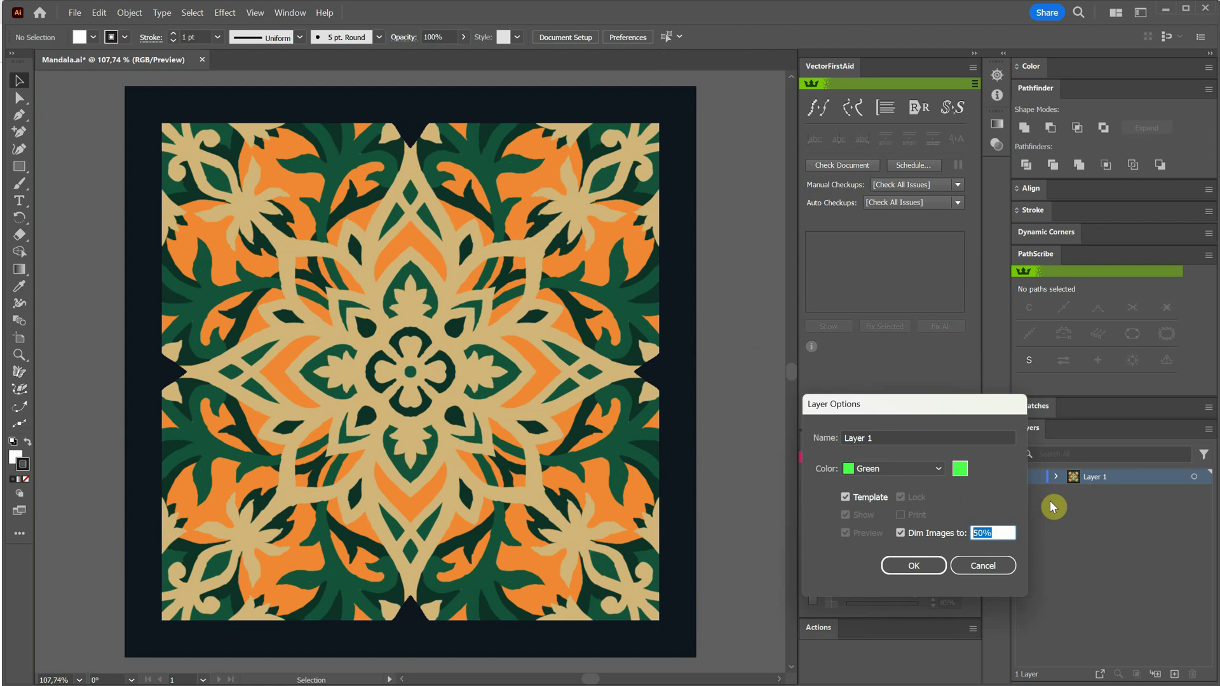
pyautogui.write('35')
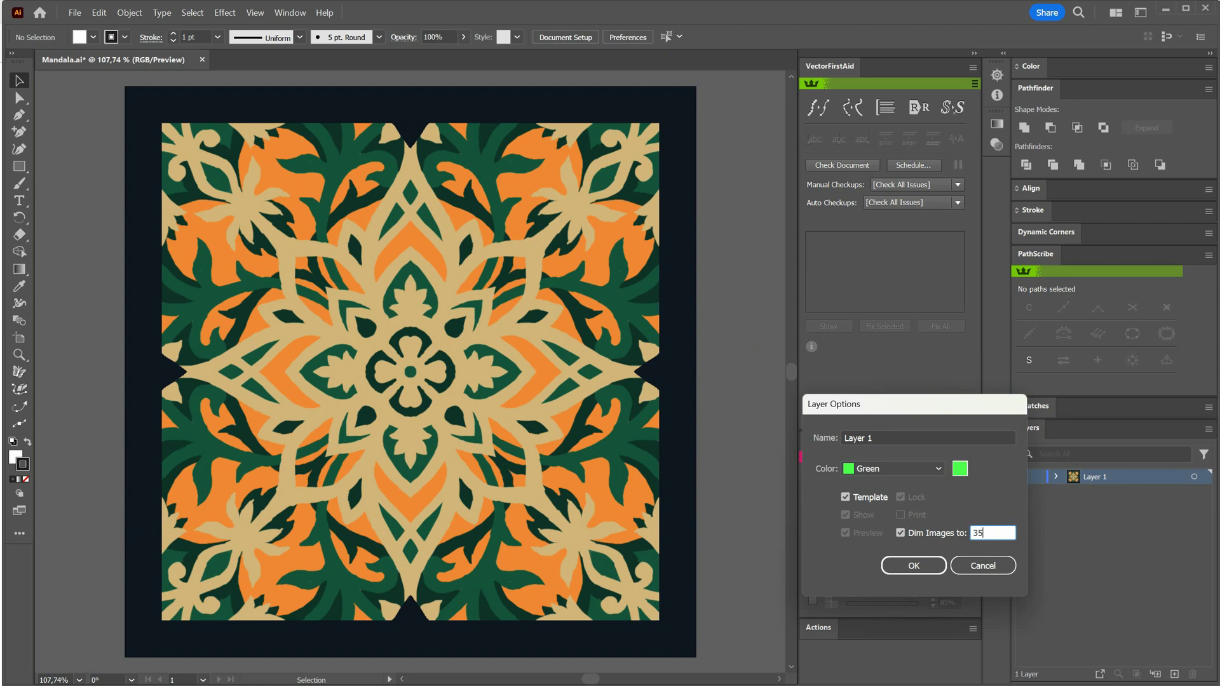
pyautogui.click(915, 566)
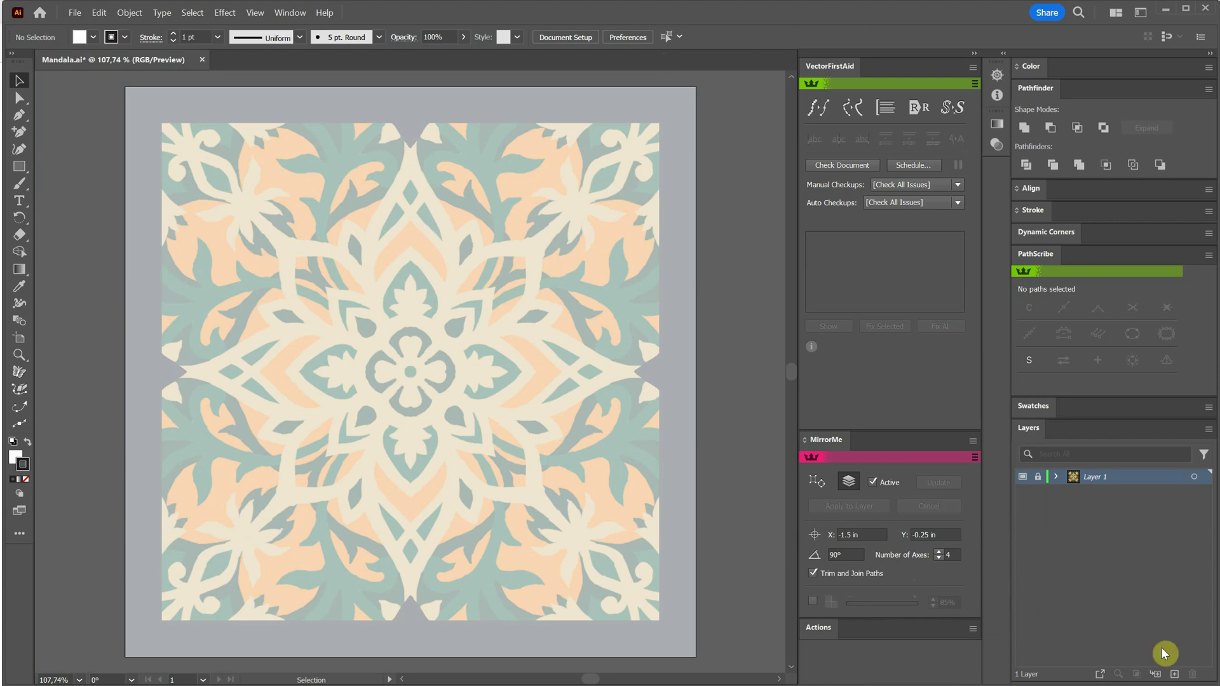
# Add a new layer above the template layer and set the Rectangle tool to a black fill with no stroke.
pyautogui.click(1174, 673)
pyautogui.click(1193, 478)
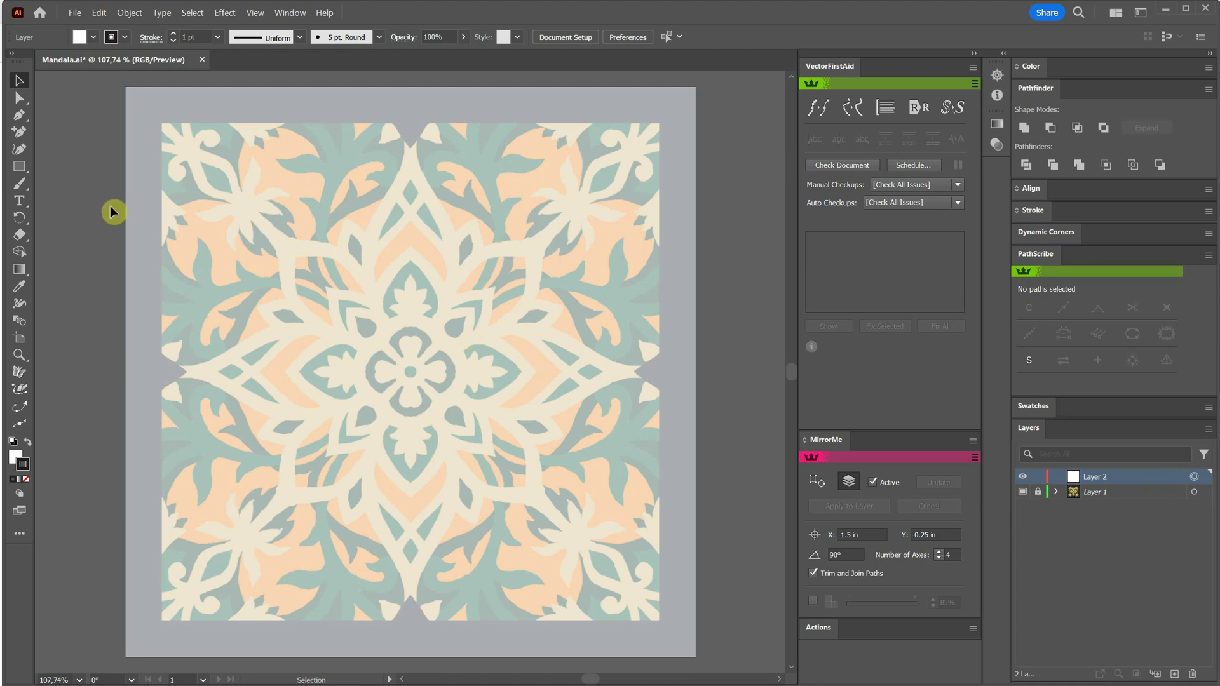
pyautogui.click(21, 167)
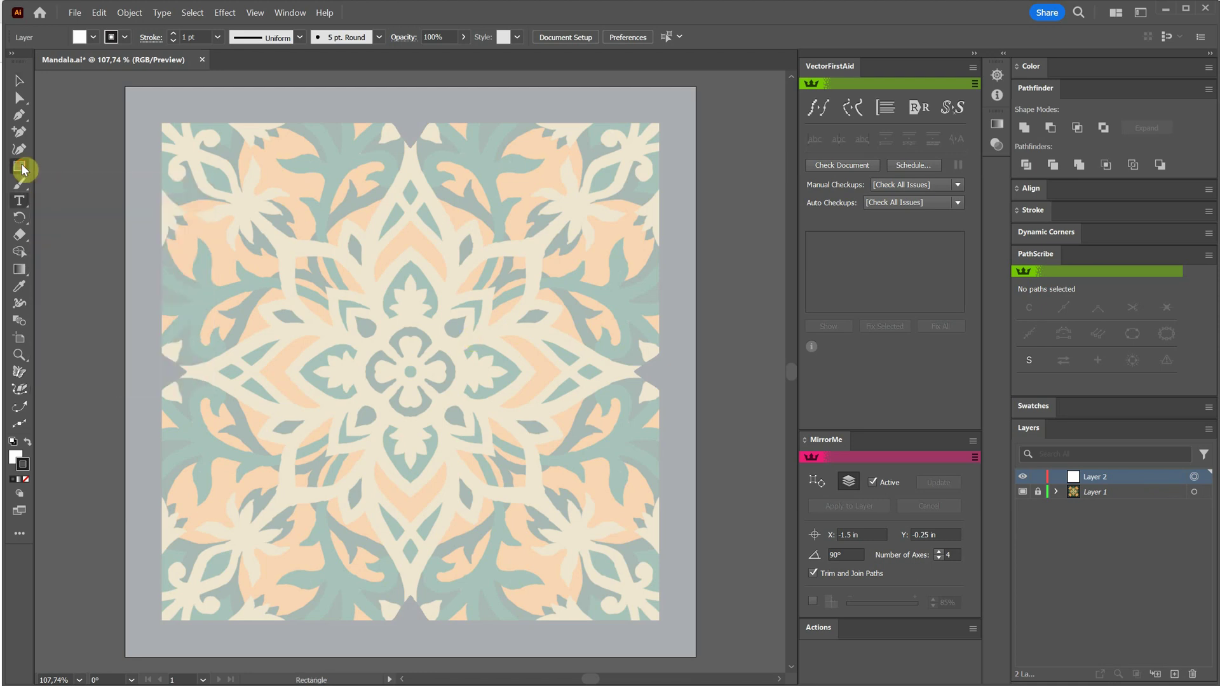
pyautogui.click(19, 459)
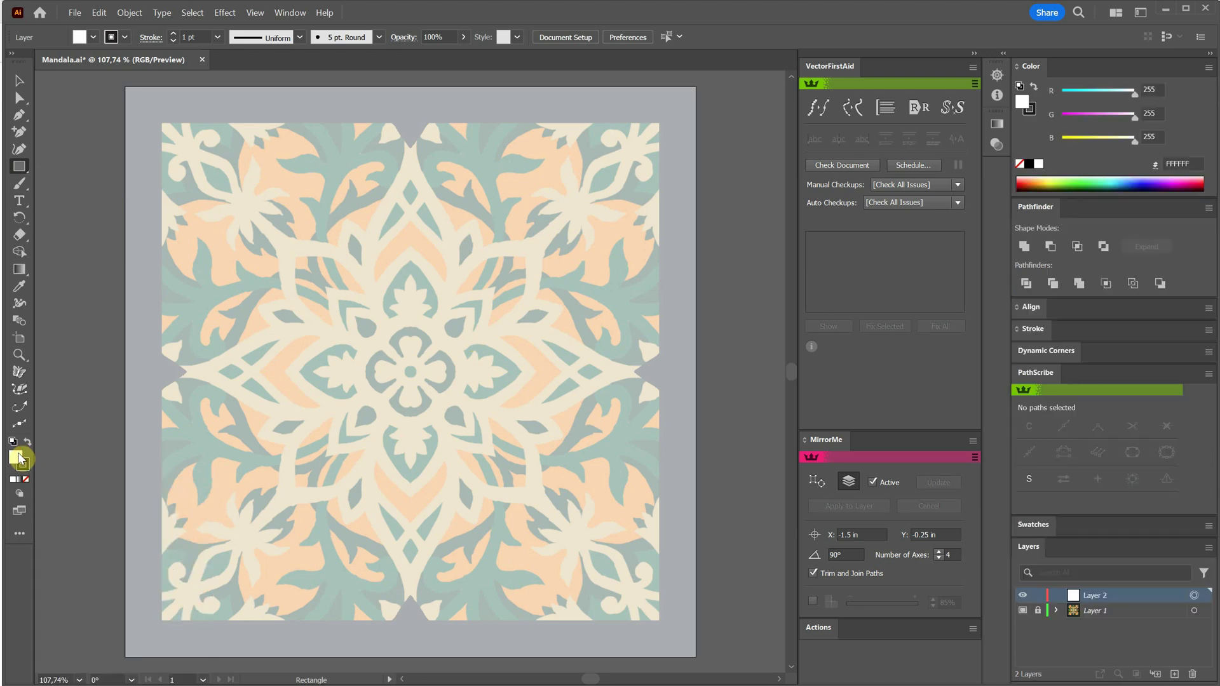
pyautogui.click(1029, 165)
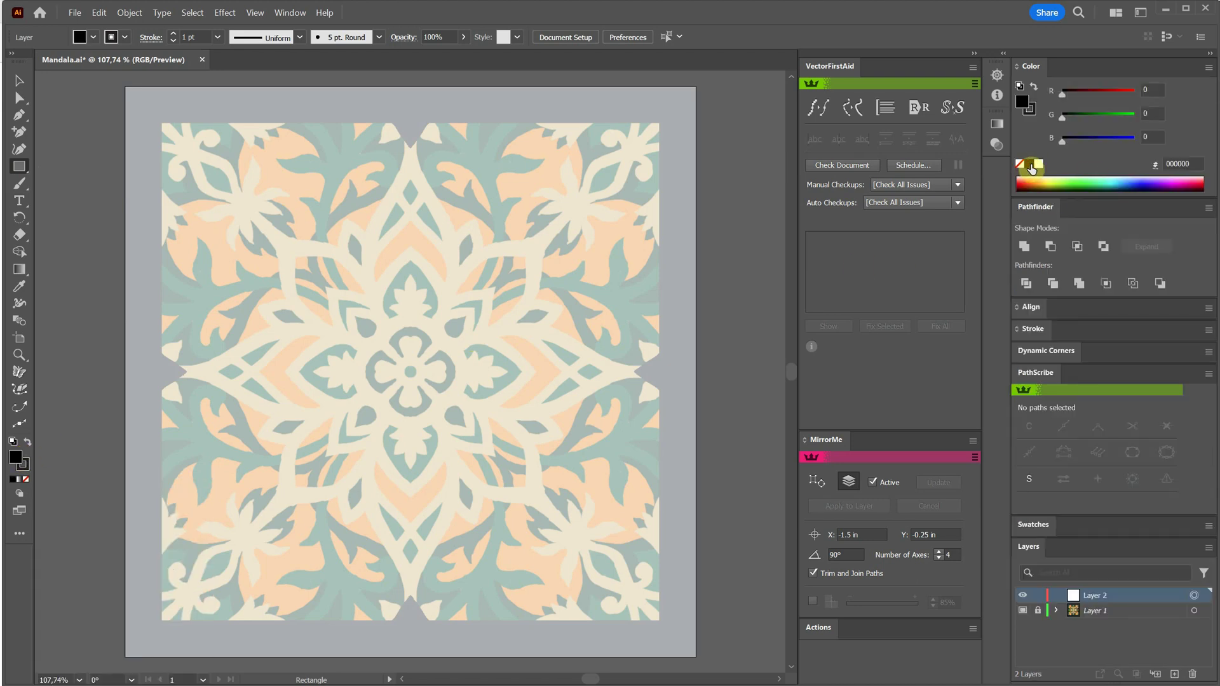
pyautogui.click(25, 467)
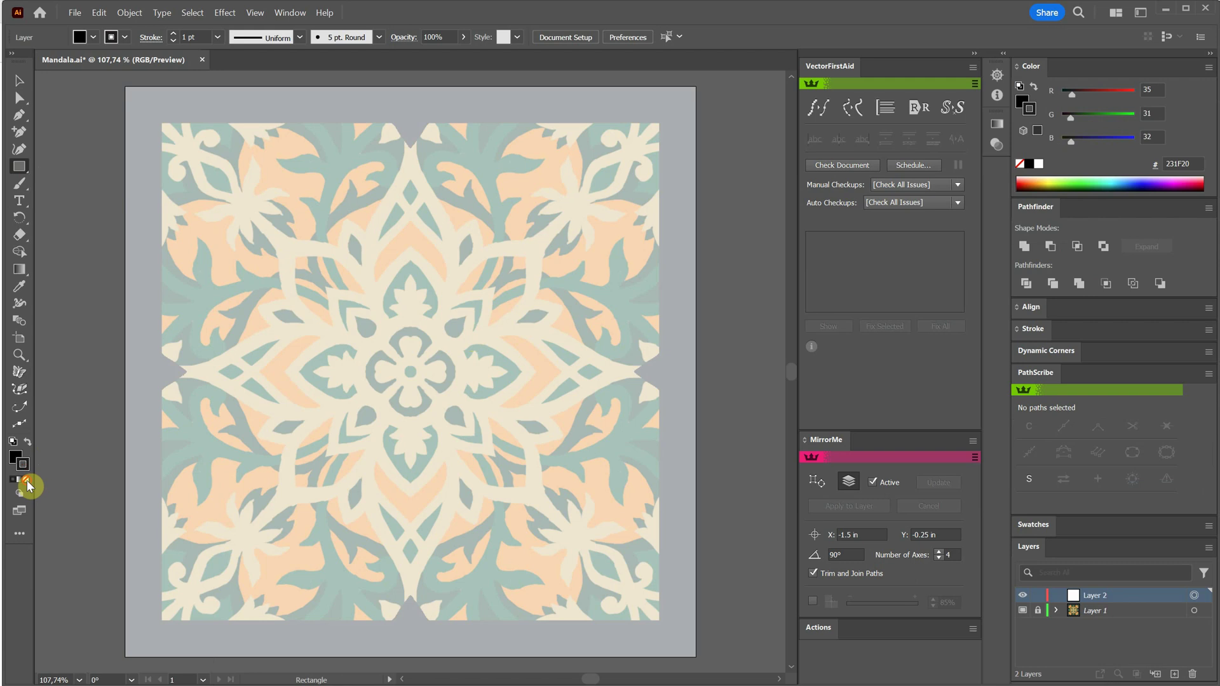
pyautogui.click(27, 479)
pyautogui.click(13, 448)
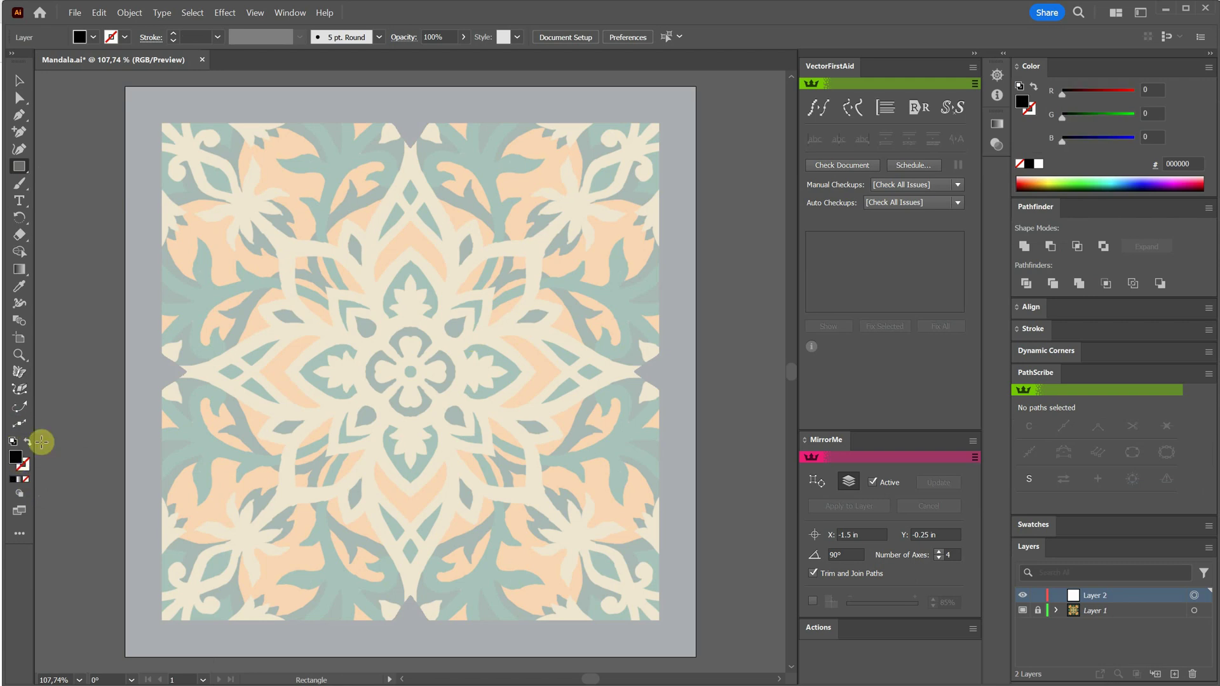
# Draw an 8 × 8 in rectangle on the new layer using exact dimensions.
pyautogui.click(282, 220)
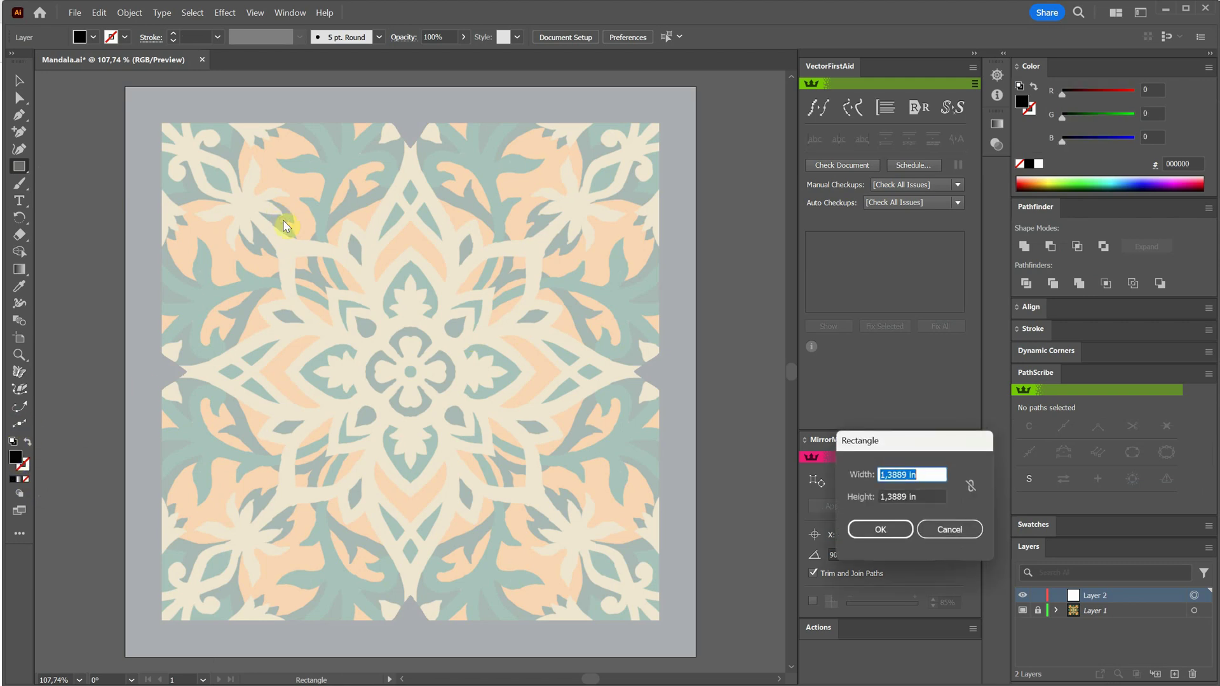
pyautogui.moveTo(959, 448); pyautogui.dragTo(436, 254)
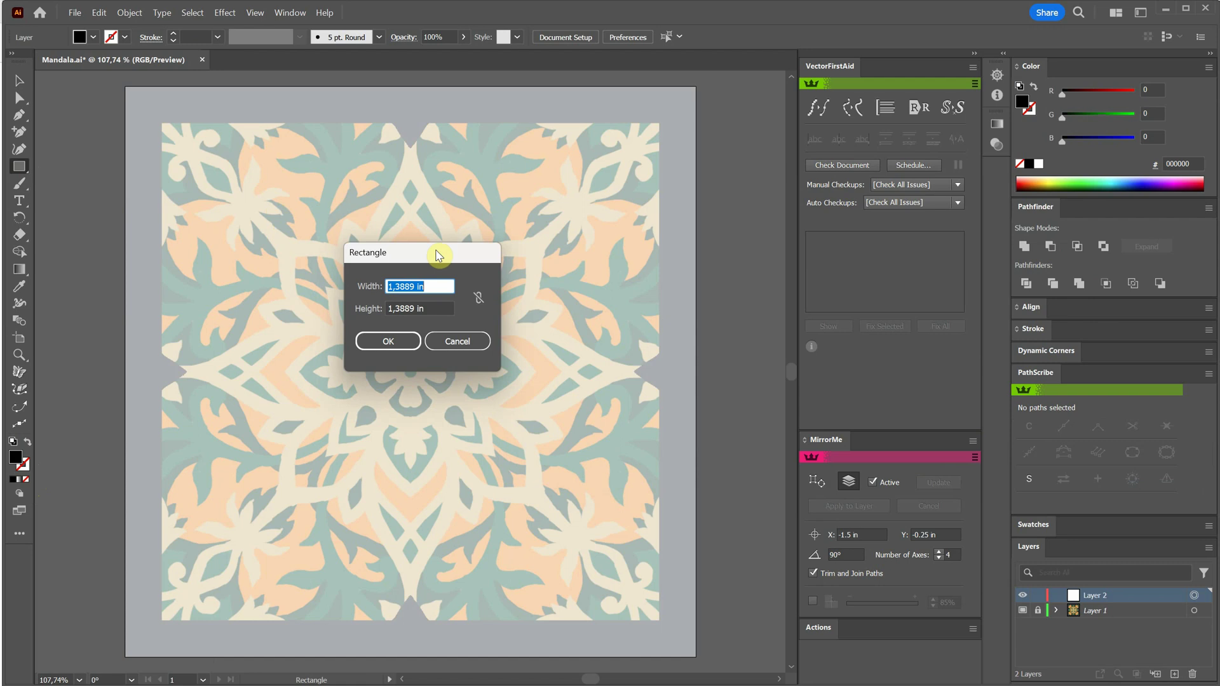
pyautogui.write('8')
pyautogui.press('Tab')
pyautogui.write('8')
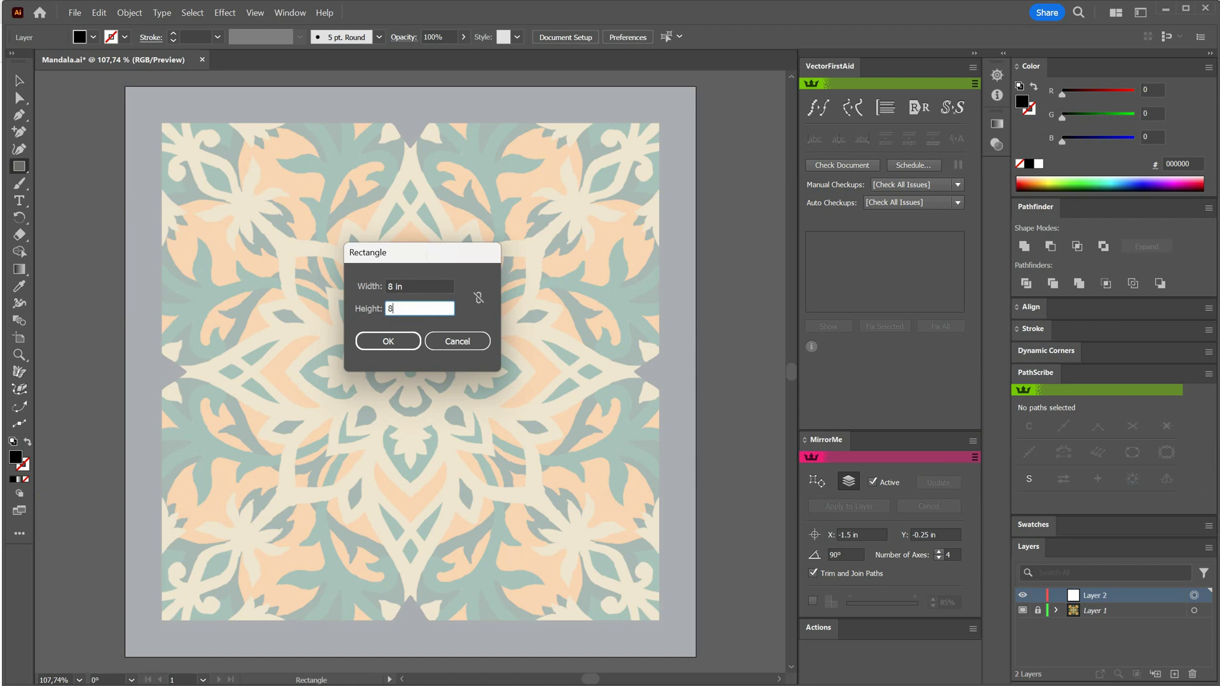
pyautogui.press('Return')
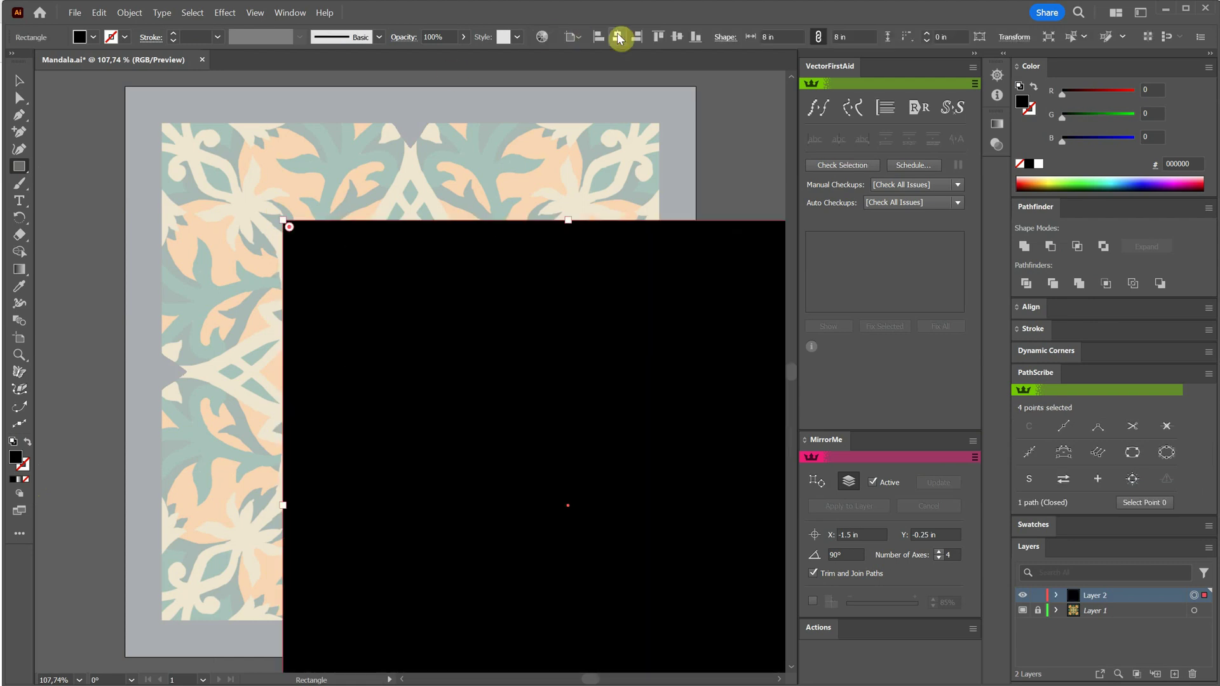
# Centre the rectangle horizontally and vertically on the artboard and swap its fill and stroke, leaving a black outline without fill.
pyautogui.click(620, 38)
pyautogui.click(678, 37)
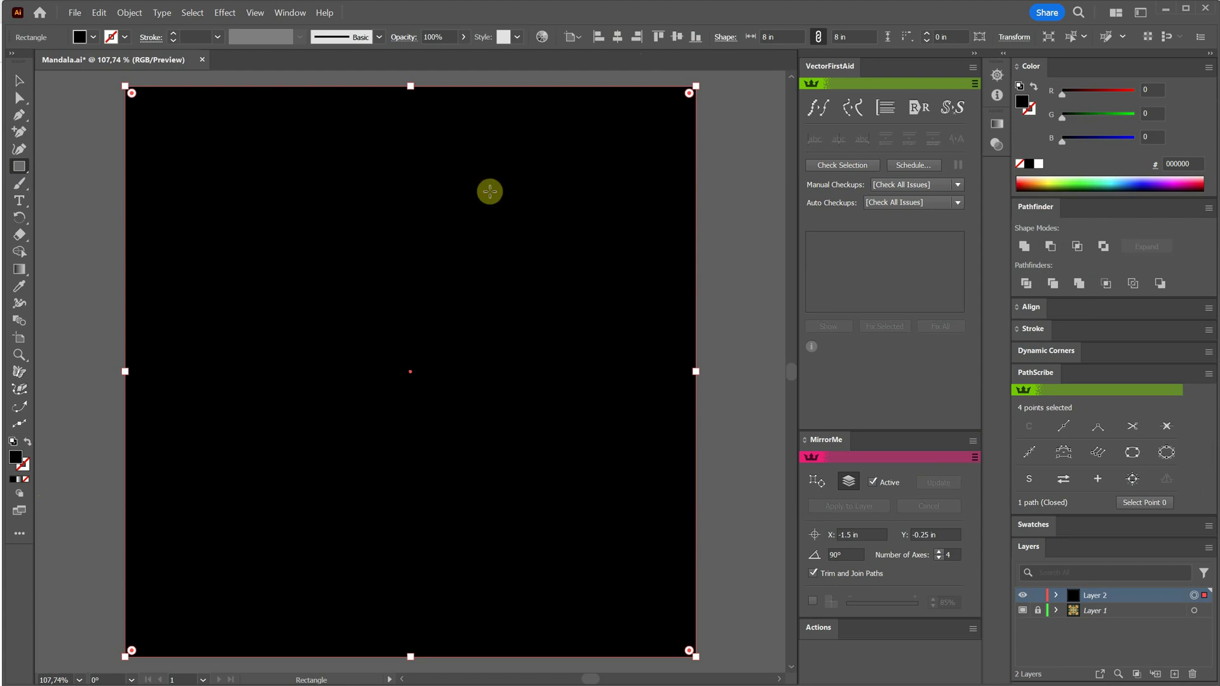
pyautogui.click(28, 447)
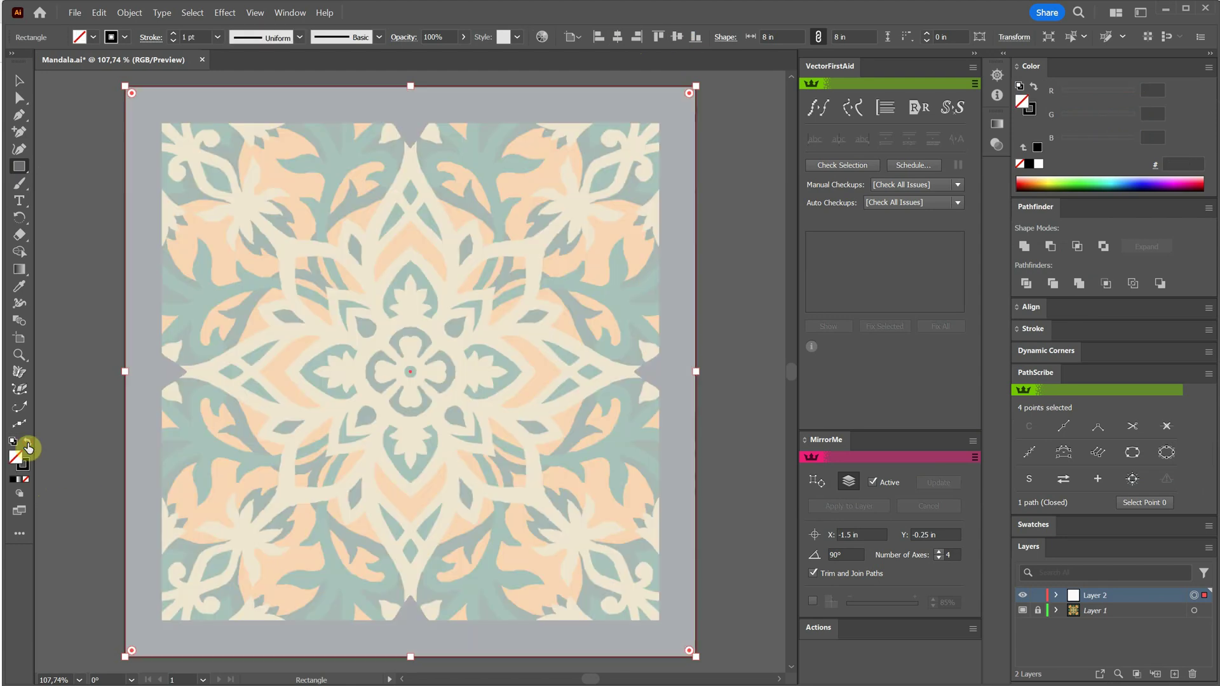
# Offset the selected square's path by -0.5 in with miter joins and a miter limit of 4 to create an inner square.
pyautogui.click(130, 13)
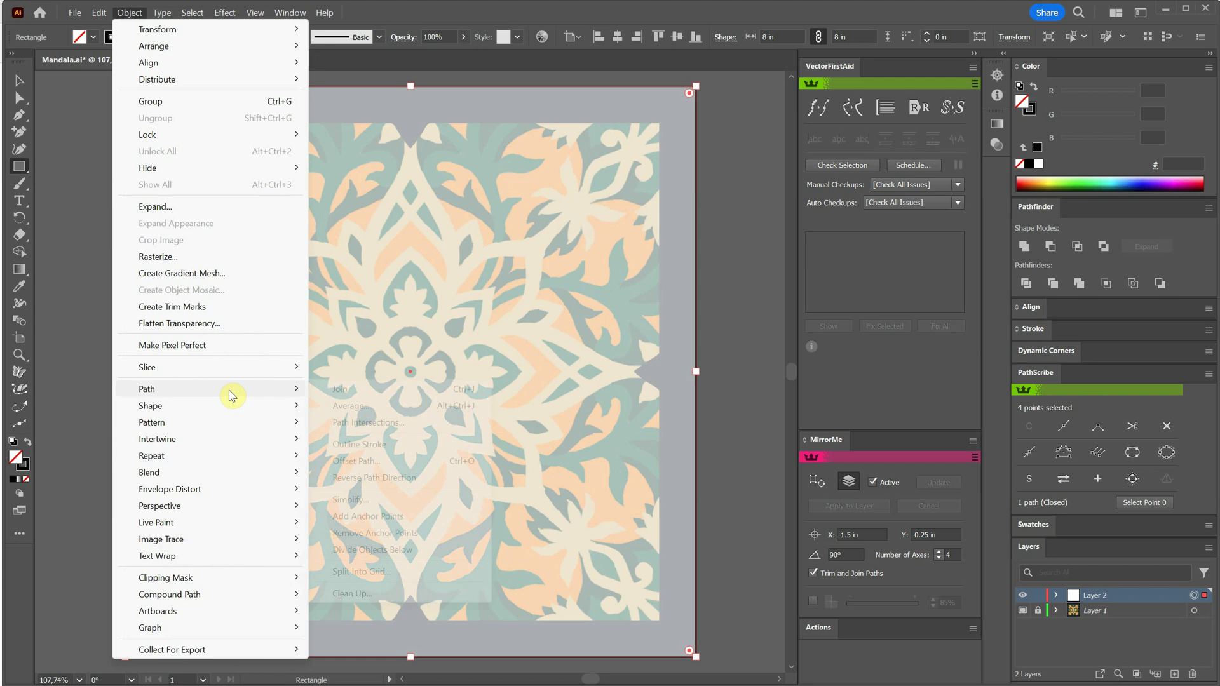
pyautogui.moveTo(230, 389)
pyautogui.click(374, 462)
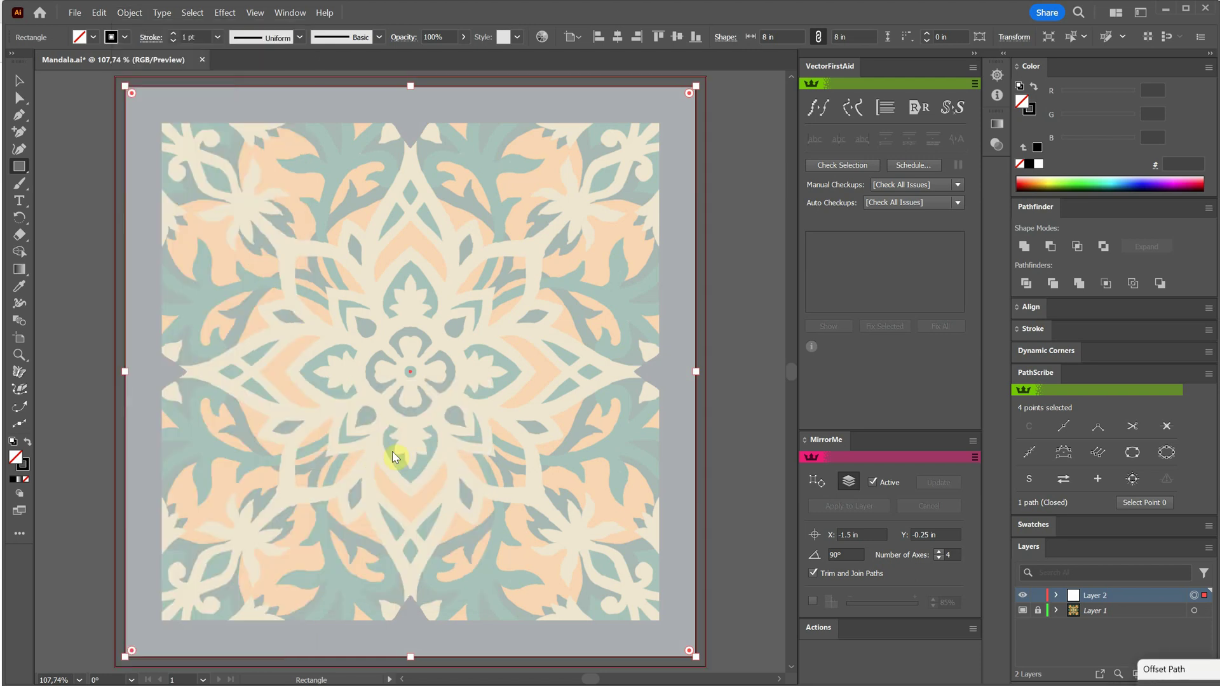
pyautogui.moveTo(503, 282); pyautogui.dragTo(503, 282)
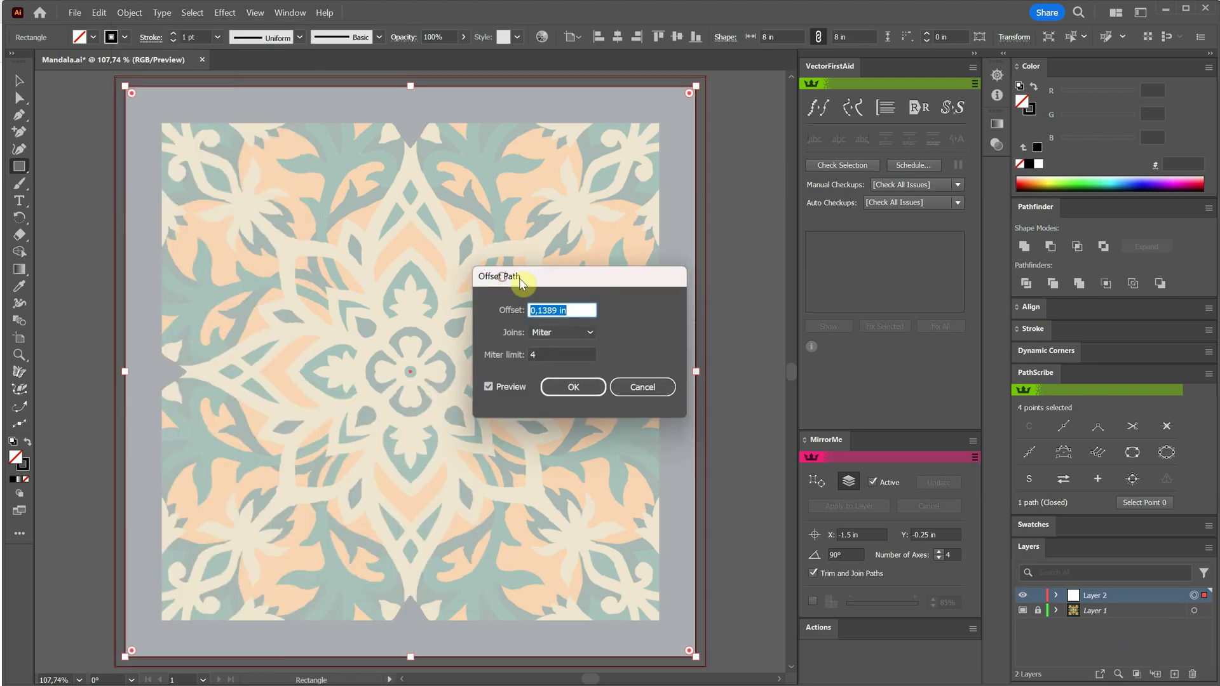
pyautogui.click(587, 311)
pyautogui.press('Down')
pyautogui.press('Down')
pyautogui.press('Down')
pyautogui.press('Down')
pyautogui.press('Down')
pyautogui.press('Down')
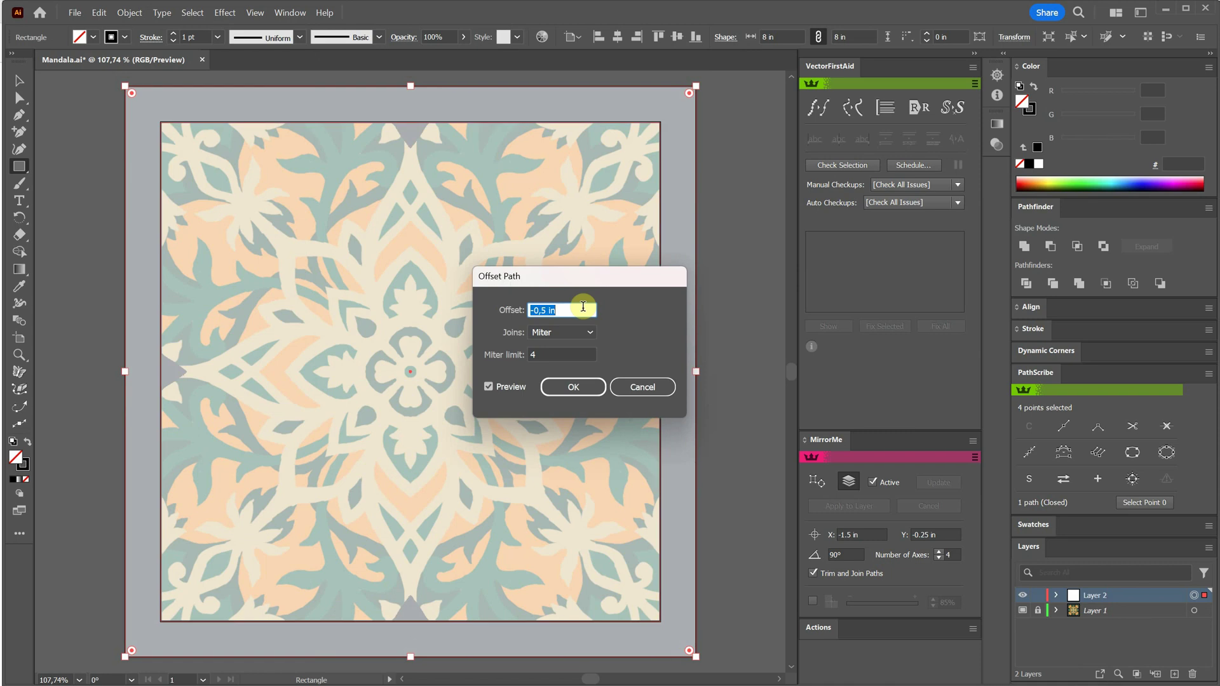
pyautogui.click(575, 387)
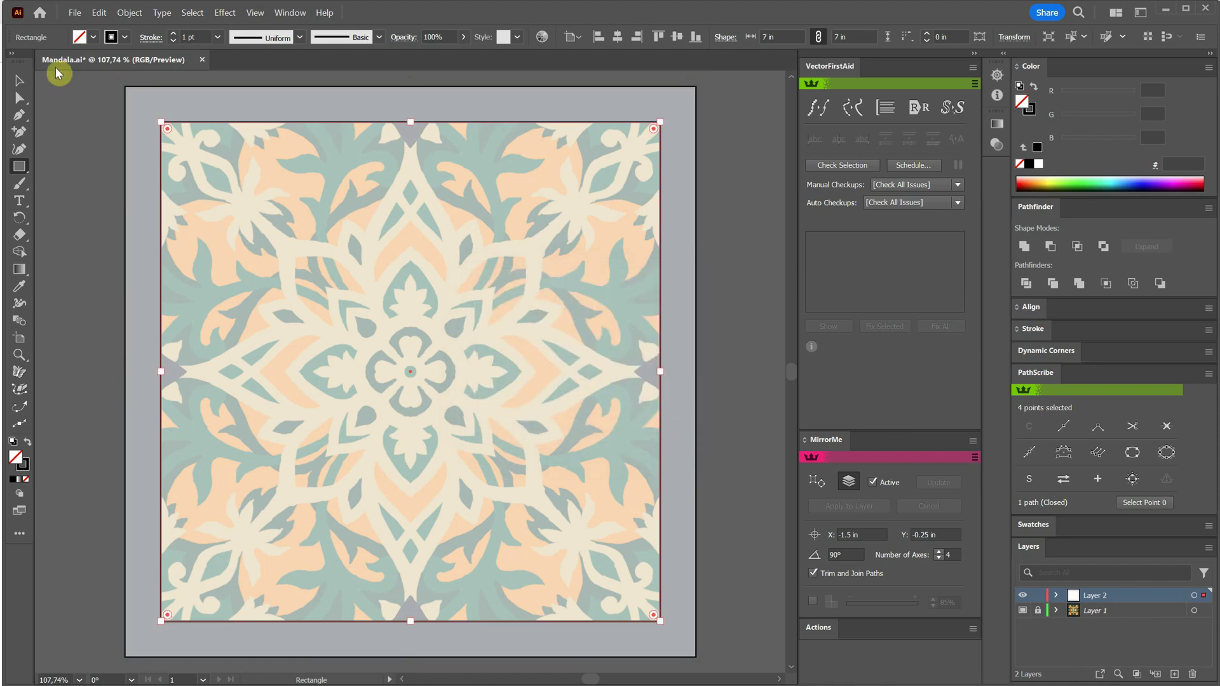
# Subtract the inner square from the outer one with Minus Front and swap fill and stroke to get a solid black frame.
pyautogui.click(18, 81)
pyautogui.hotkey('ctrl', 'a')
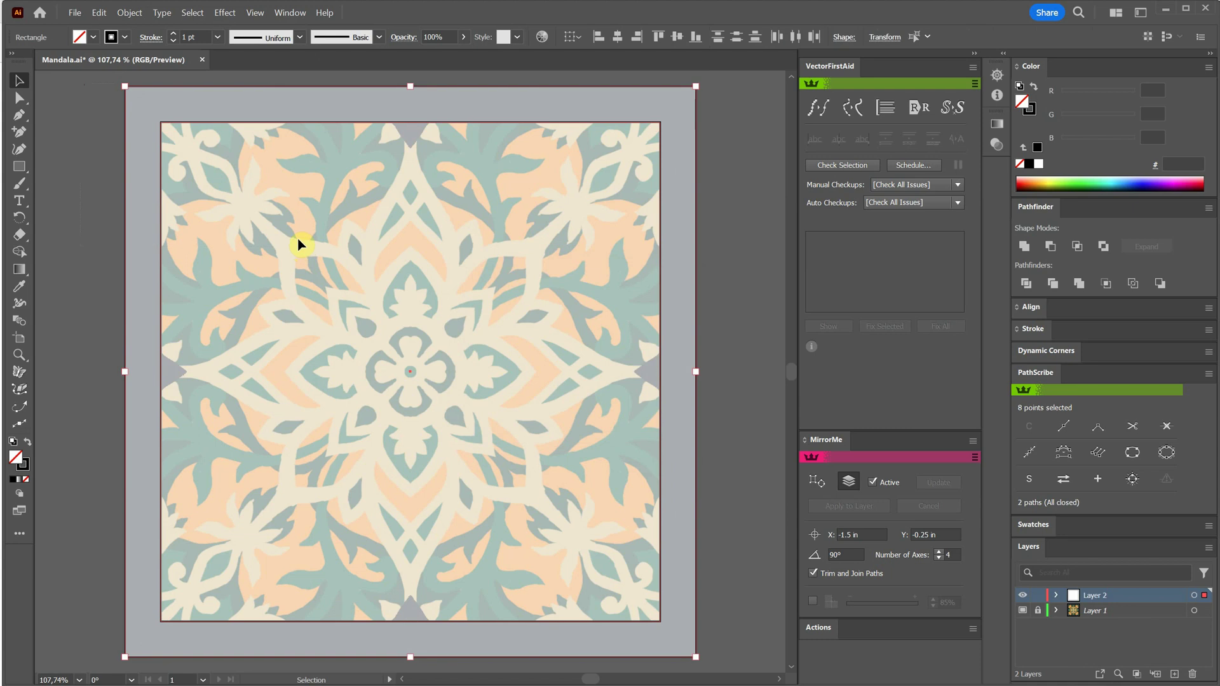
pyautogui.click(1051, 247)
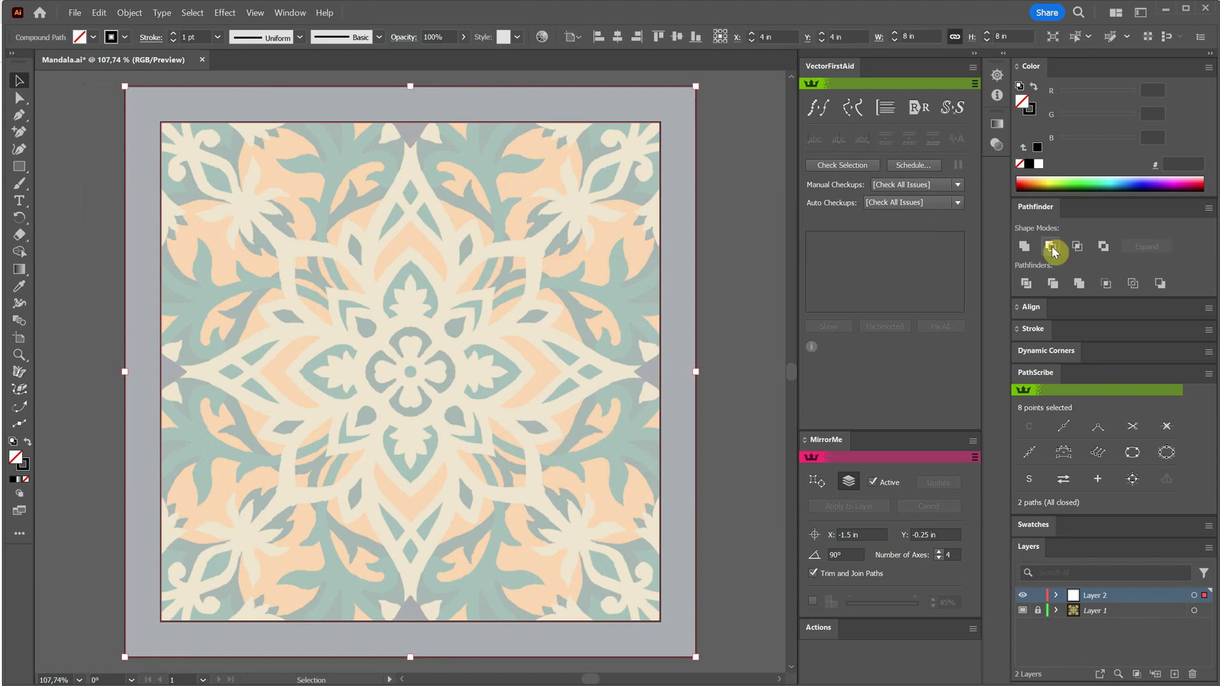
pyautogui.click(27, 443)
pyautogui.click(738, 358)
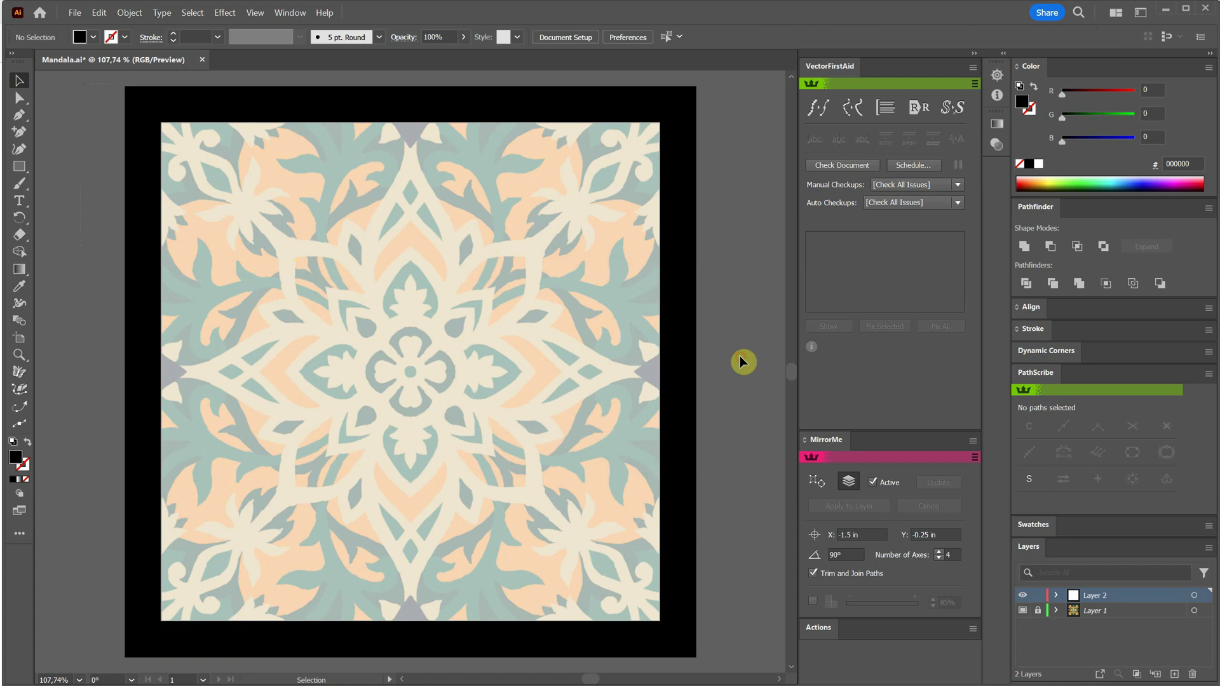
# Toggle the template layer's visibility to check the frame, and target all artwork on Layer 2.
pyautogui.click(1022, 610)
pyautogui.click(1023, 610)
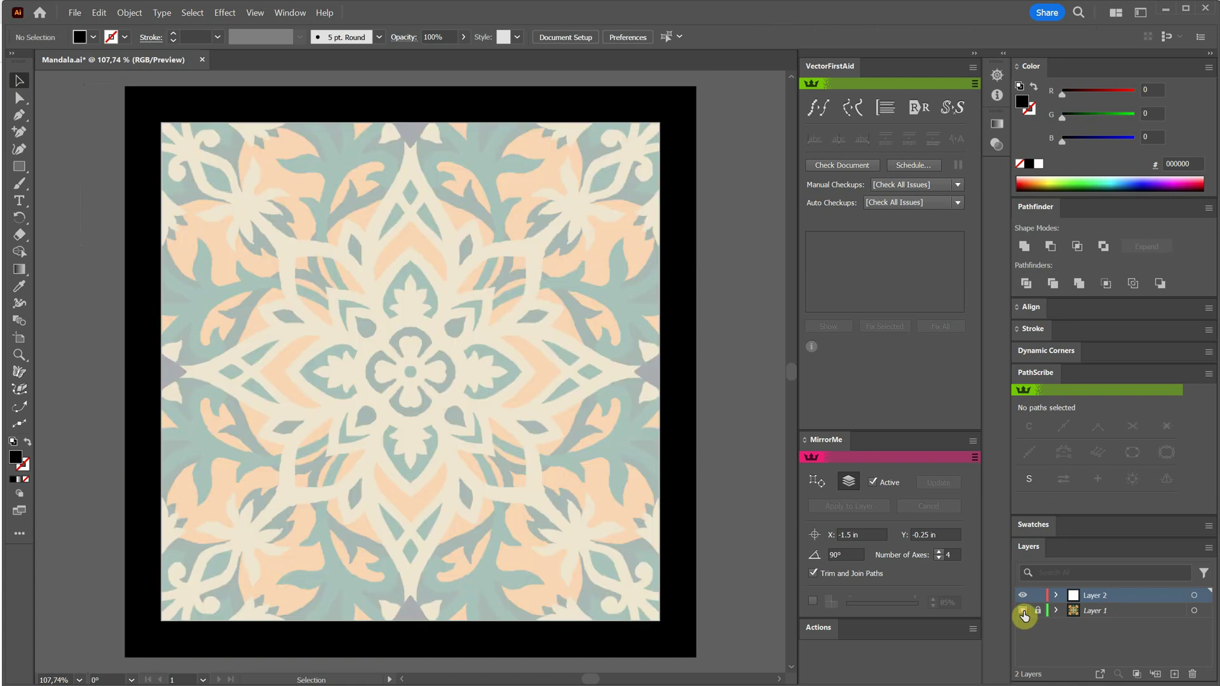
pyautogui.click(1193, 596)
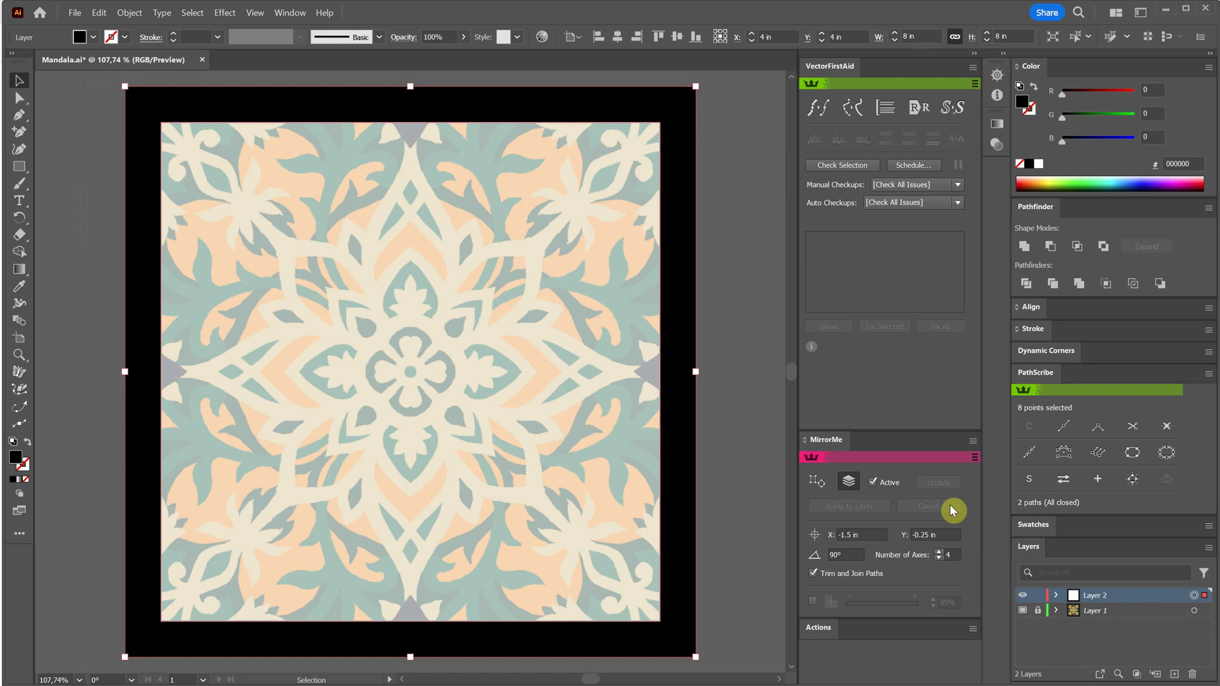
pyautogui.click(292, 14)
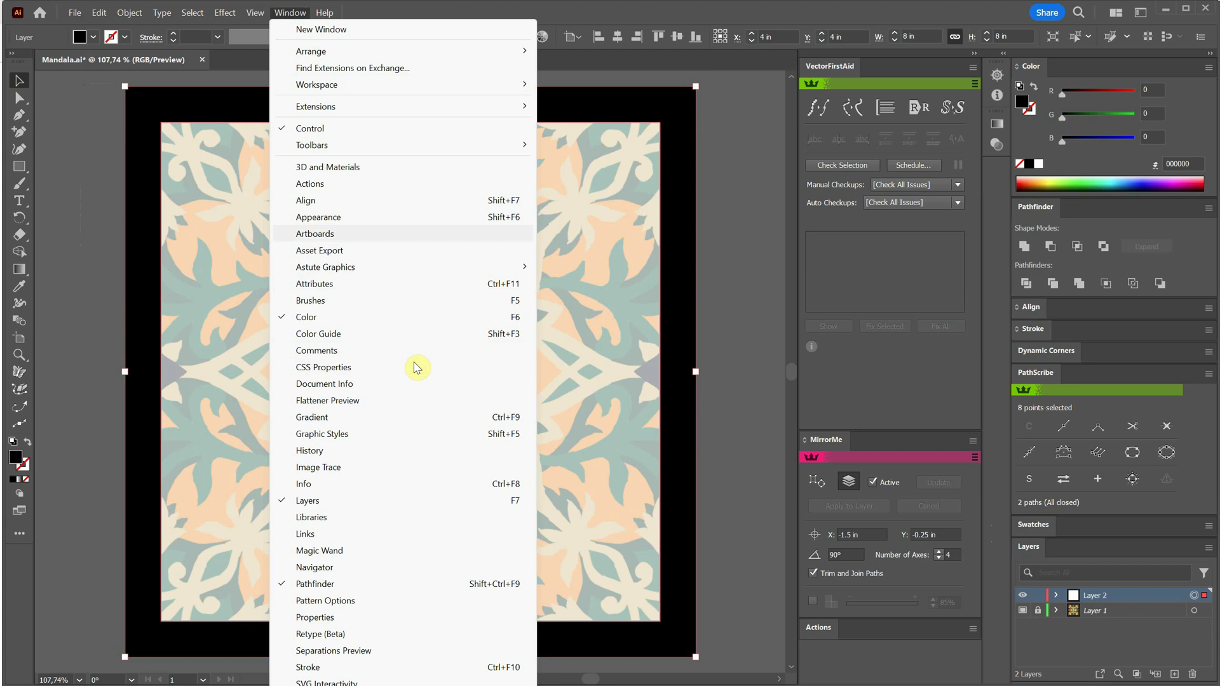
pyautogui.moveTo(401, 267)
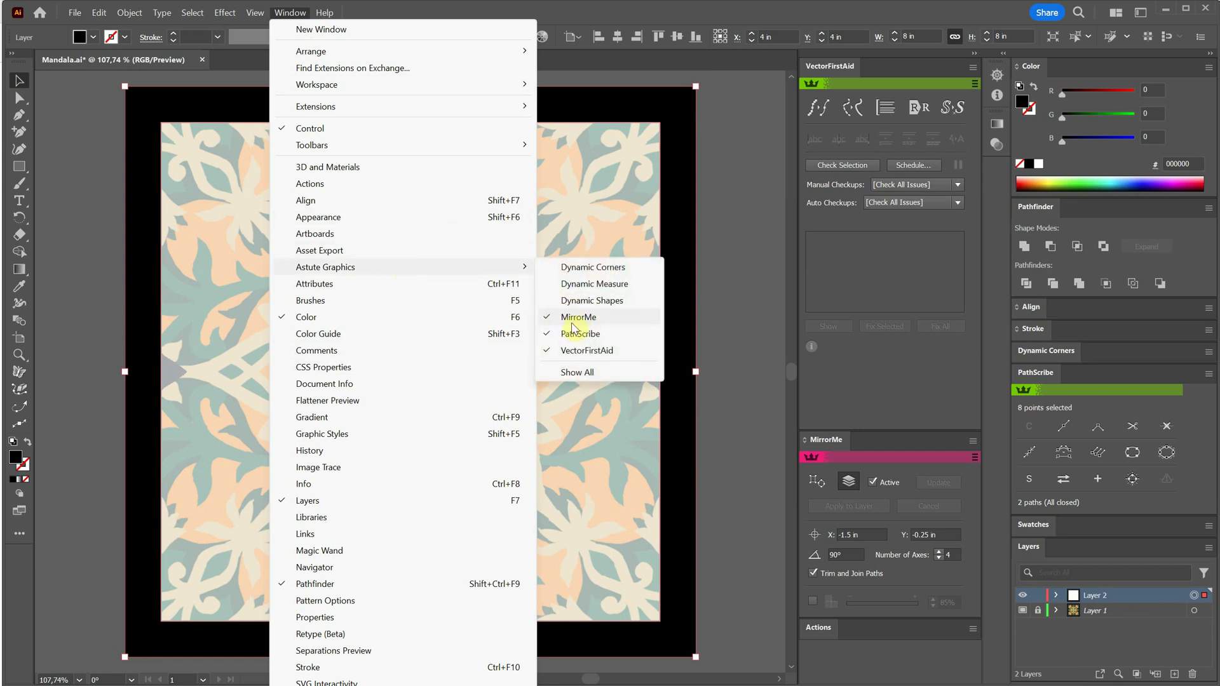
pyautogui.click(737, 19)
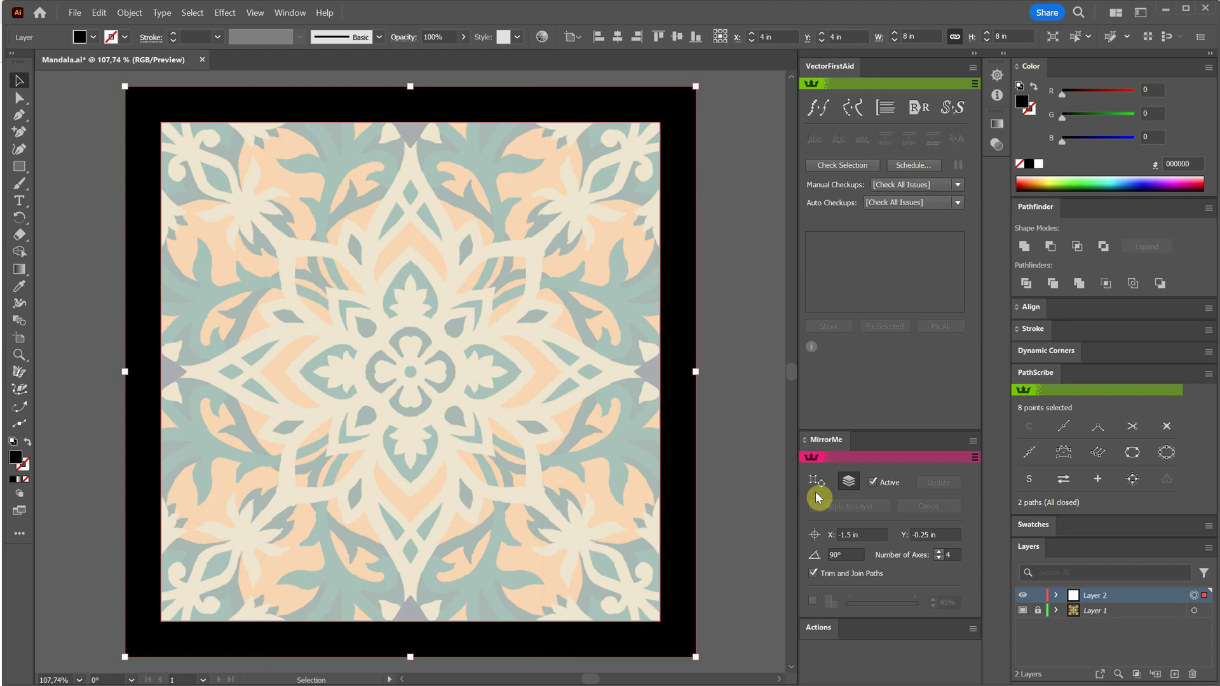
# Set the MirrorMe origin to X 4 in and Y 4 in, keeping the 90° angle and 4 axes.
pyautogui.click(876, 534)
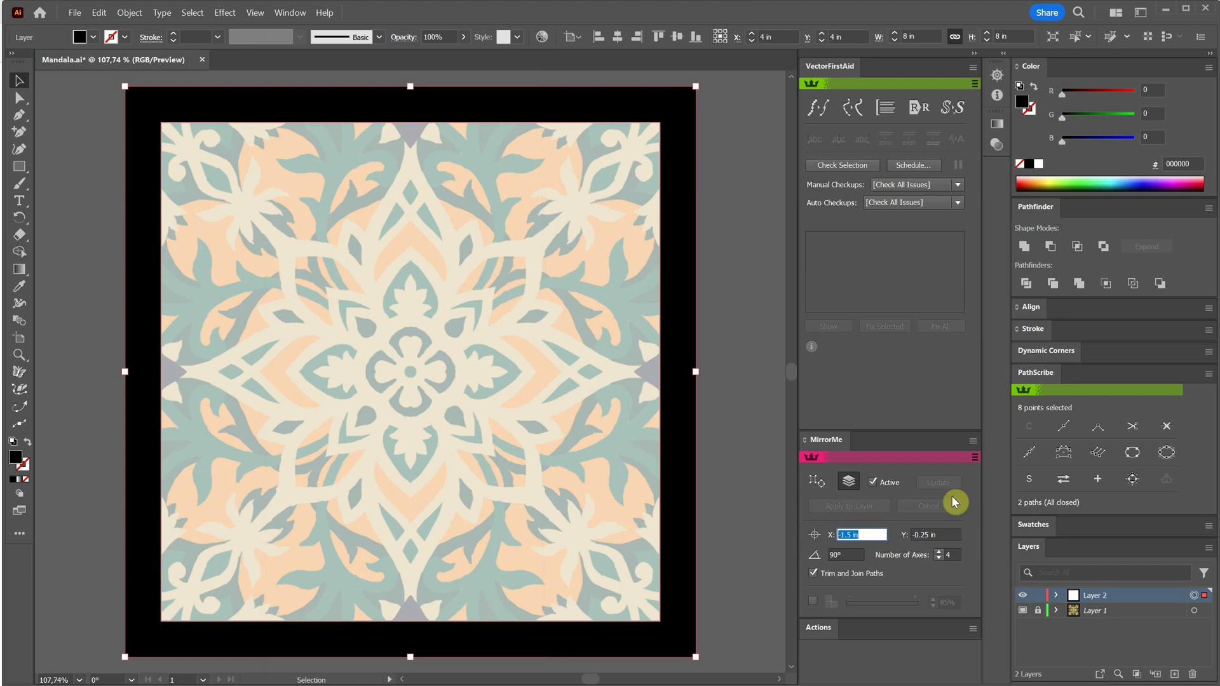
pyautogui.write('4')
pyautogui.press('Tab')
pyautogui.write('4')
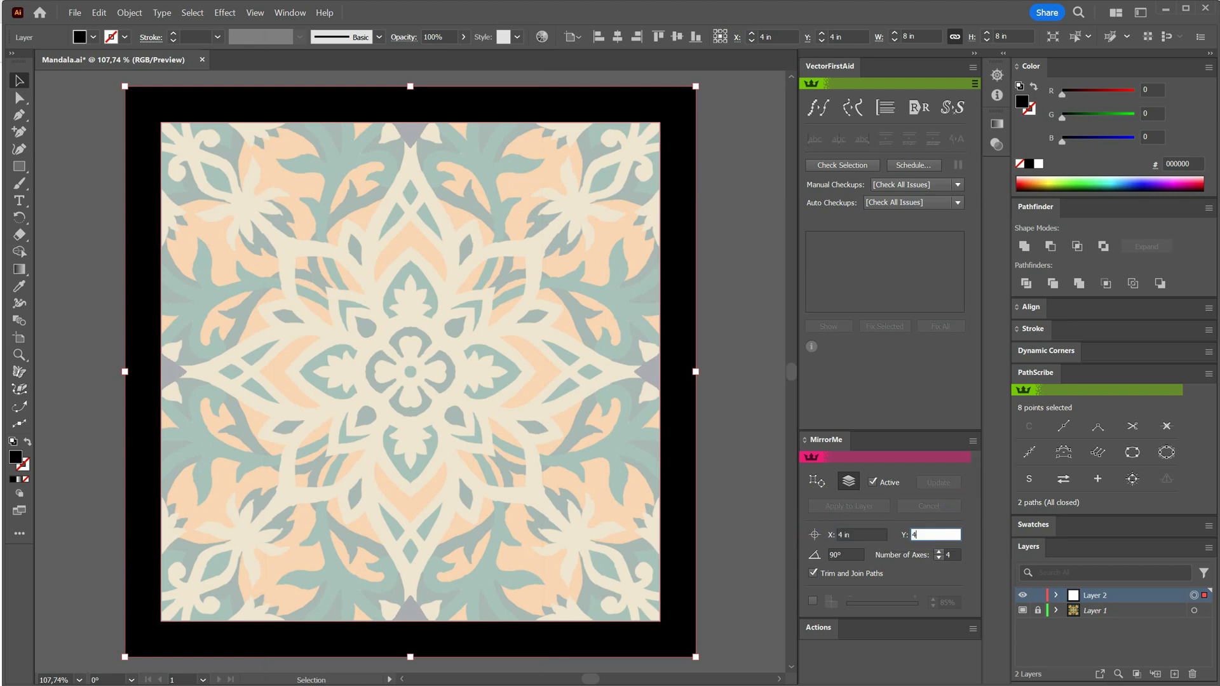
pyautogui.press('Tab')
pyautogui.press('Tab')
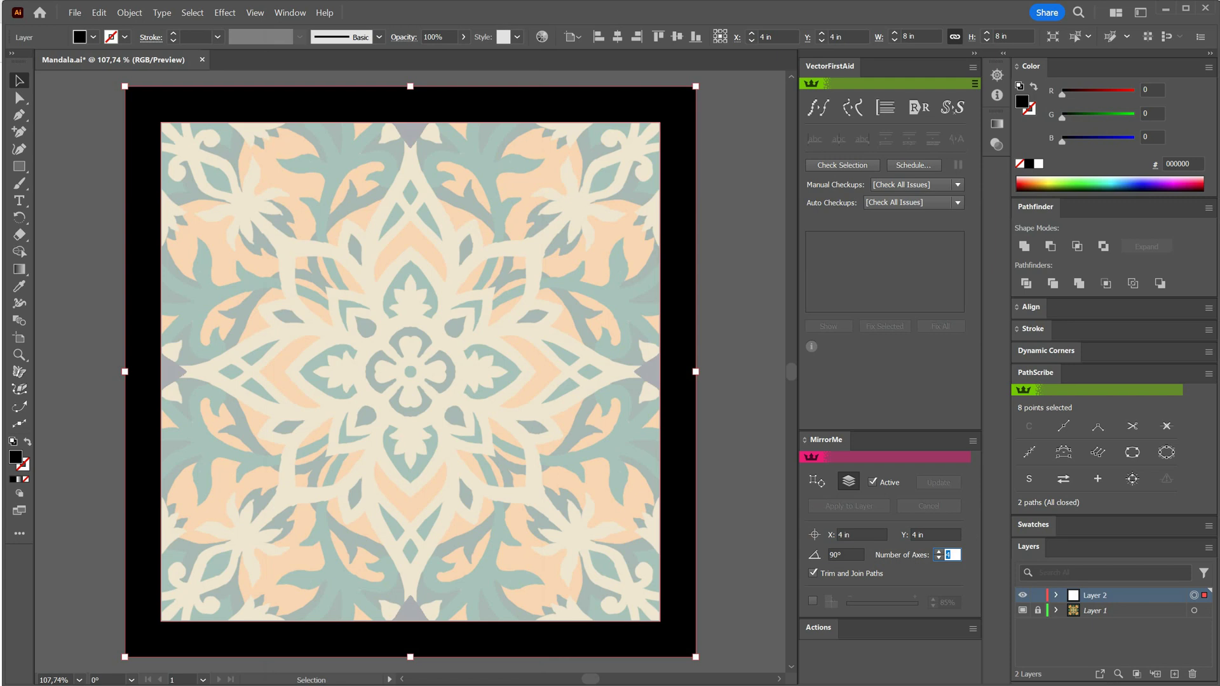
# Apply the MirrorMe axes to the whole of Layer 2 and save the document despite the outside modification.
pyautogui.click(852, 481)
pyautogui.click(859, 508)
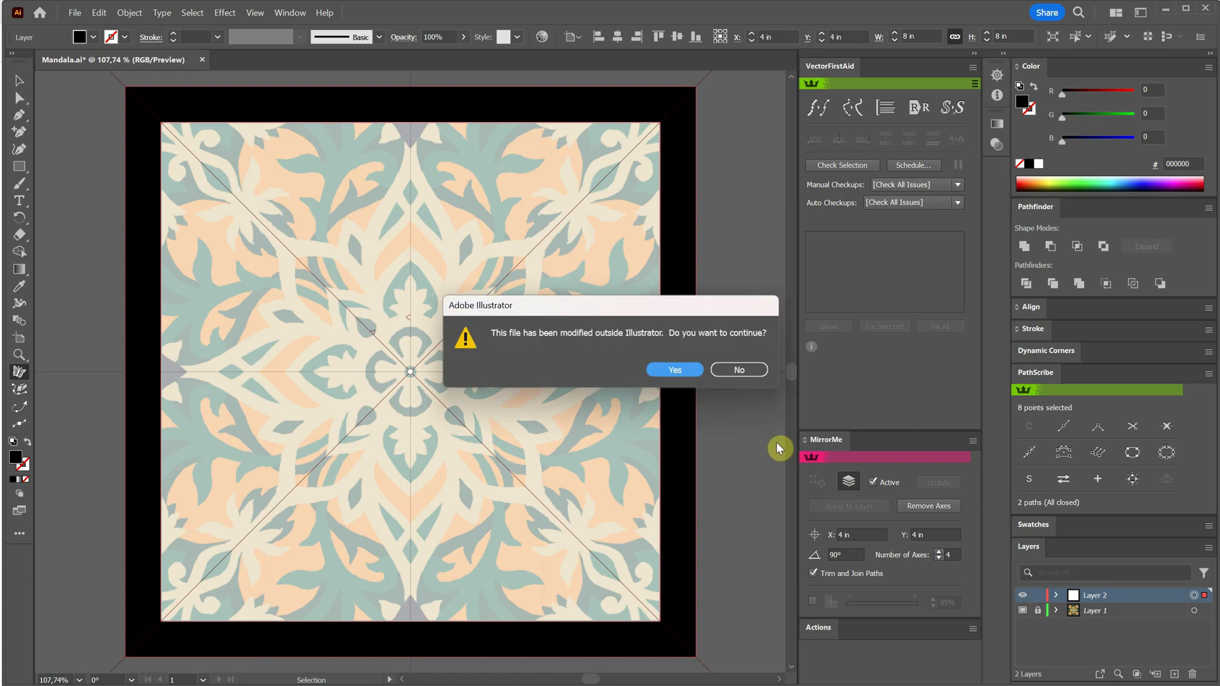
pyautogui.click(674, 370)
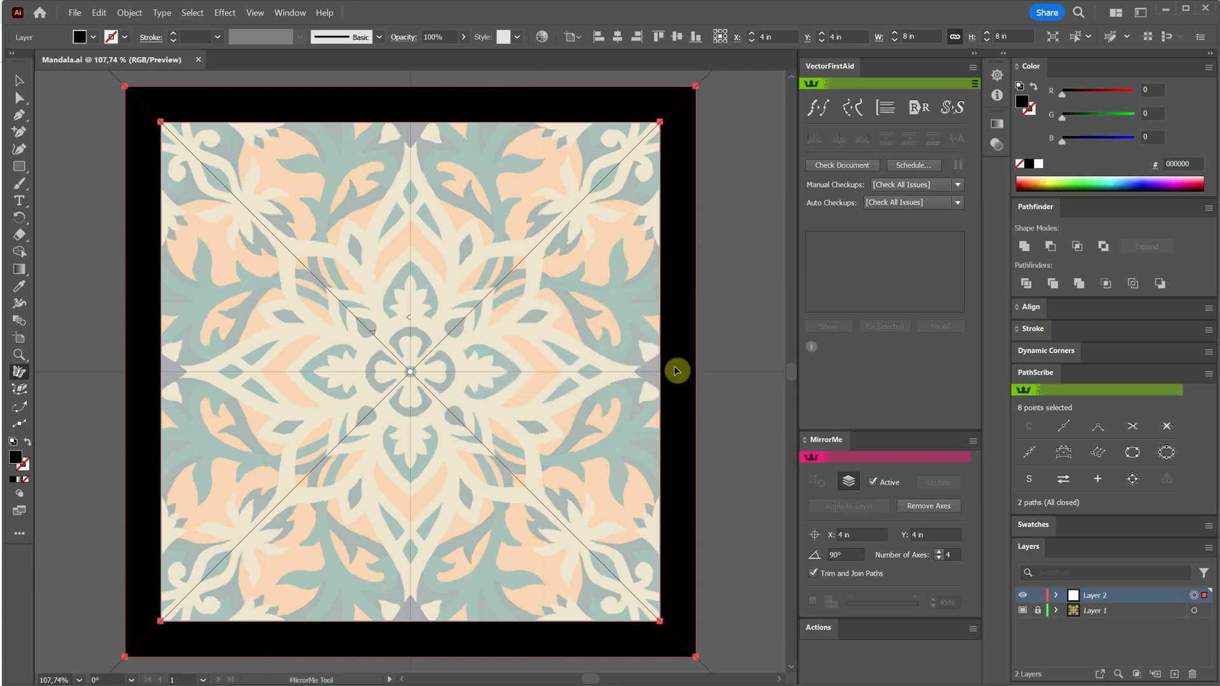
# Draw a closed triangle about 0.63 in wide and 0.51 in high with the Pen tool, pointing inward from the frame's upper middle.
pyautogui.click(20, 118)
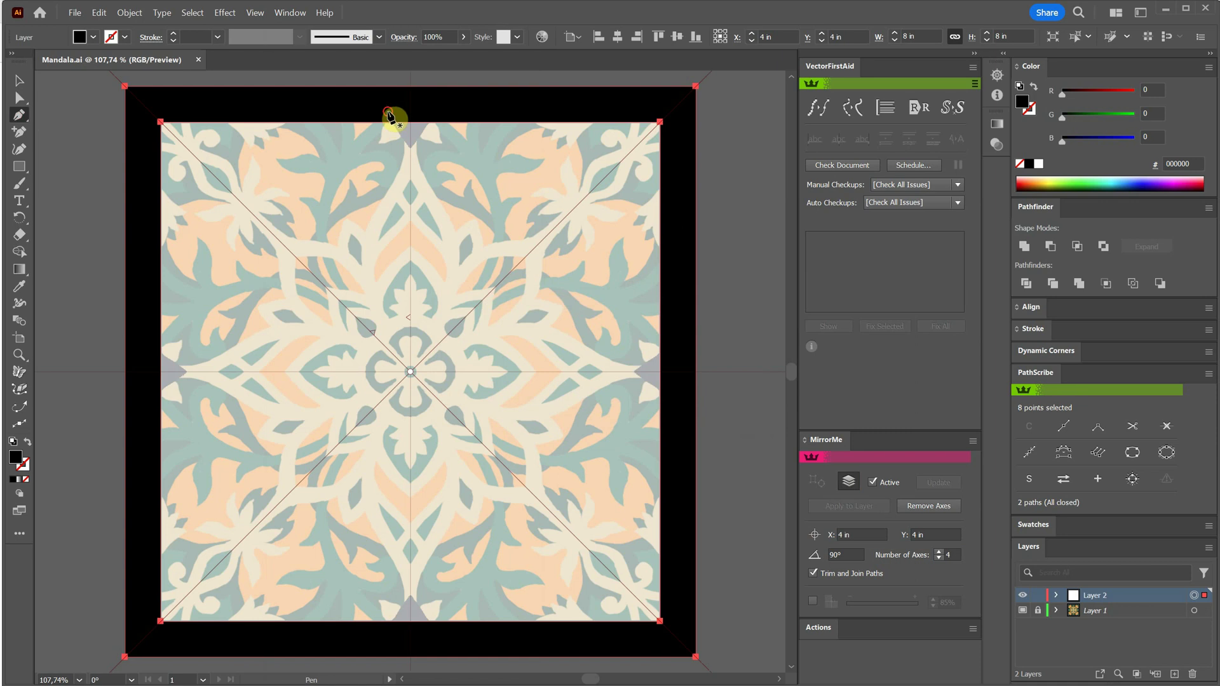
pyautogui.click(387, 112)
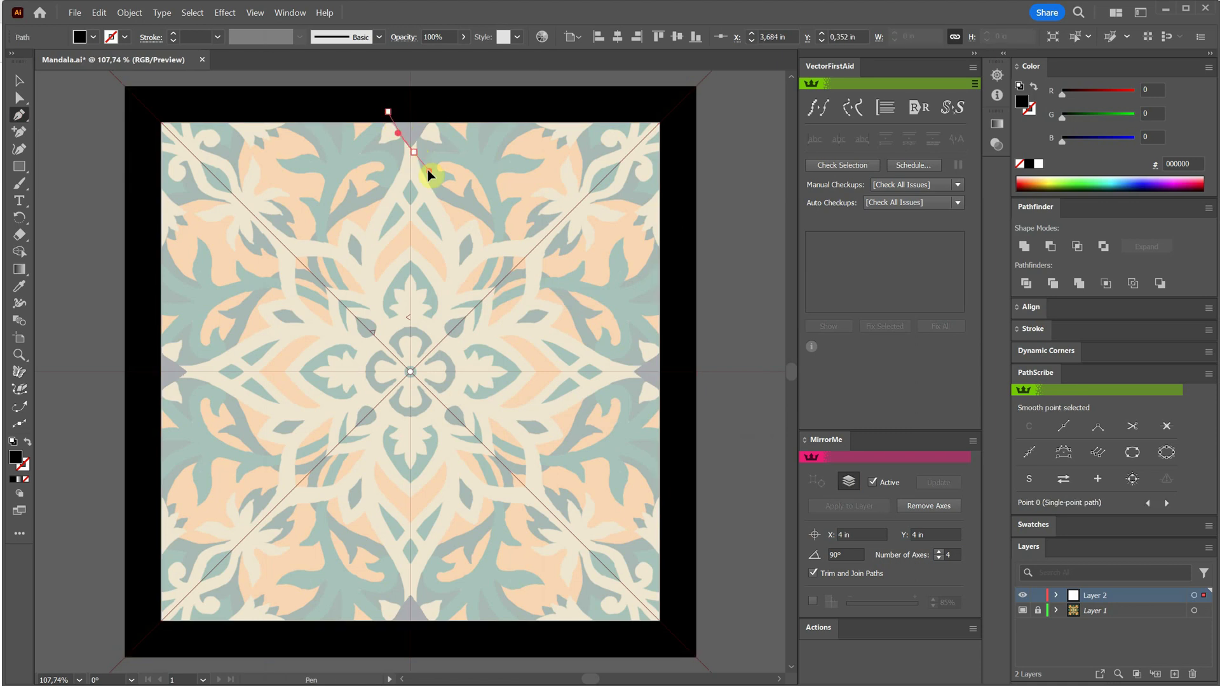
pyautogui.moveTo(427, 169); pyautogui.dragTo(429, 172)
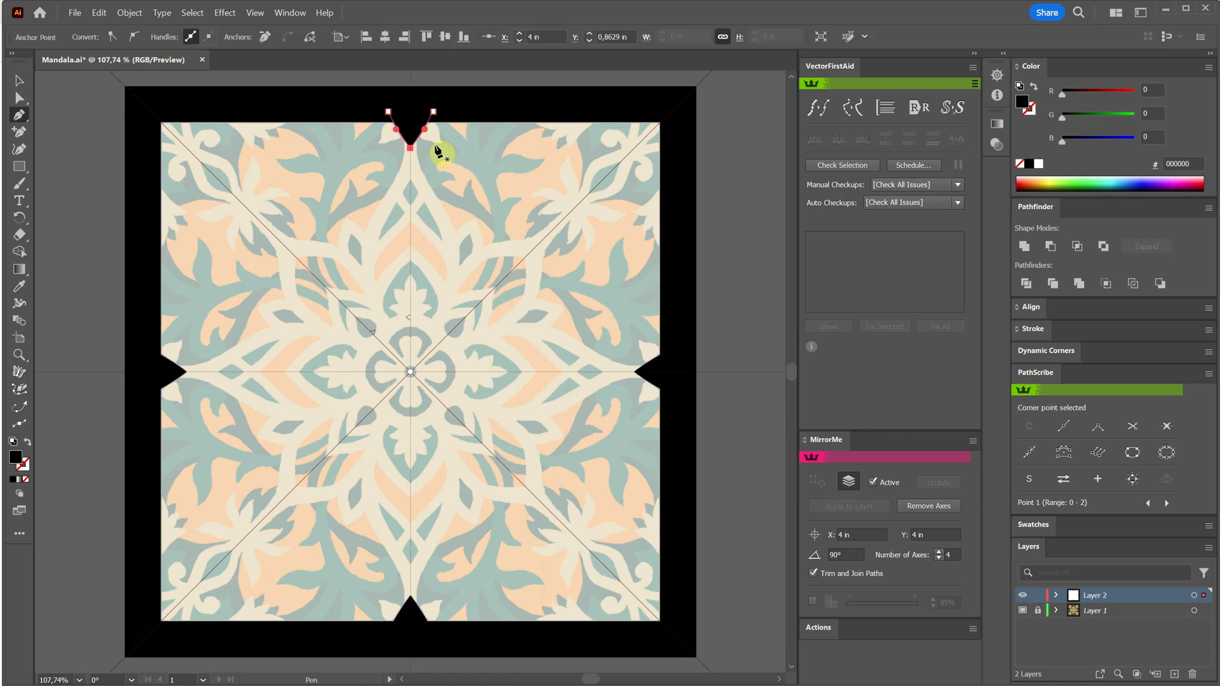
pyautogui.click(389, 112)
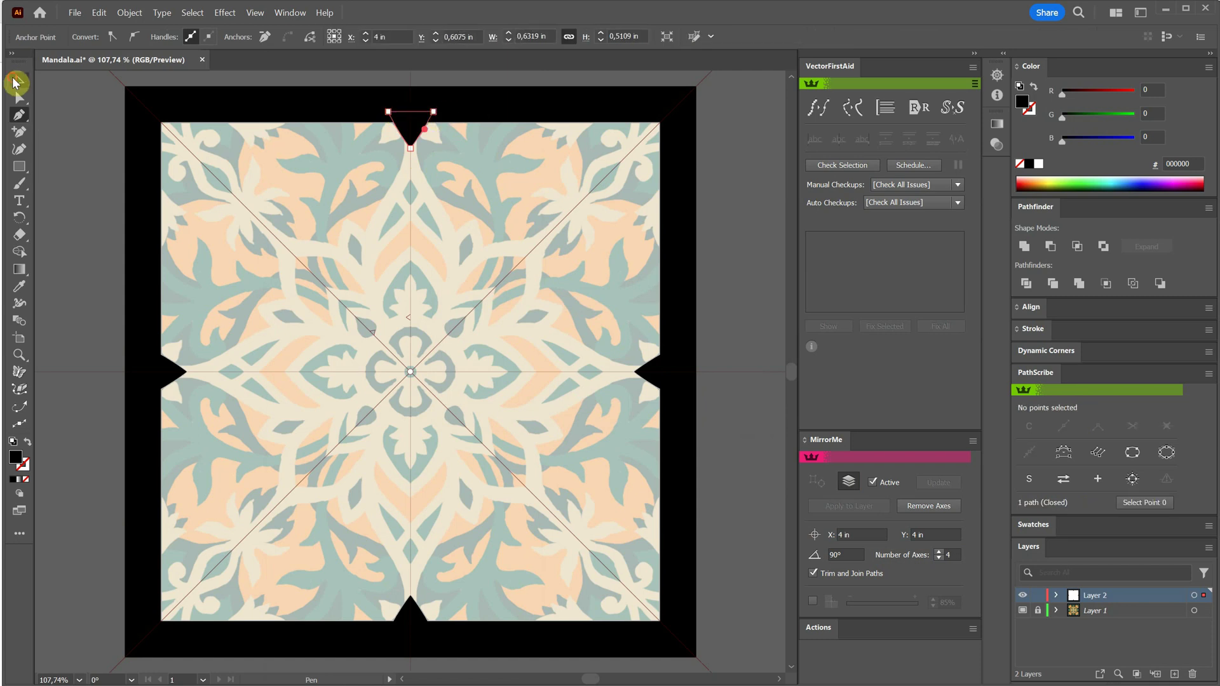
# Unite the mirrored triangles with the black frame and remove the MirrorMe axes from the layer.
pyautogui.click(16, 81)
pyautogui.hotkey('ctrl', 'a')
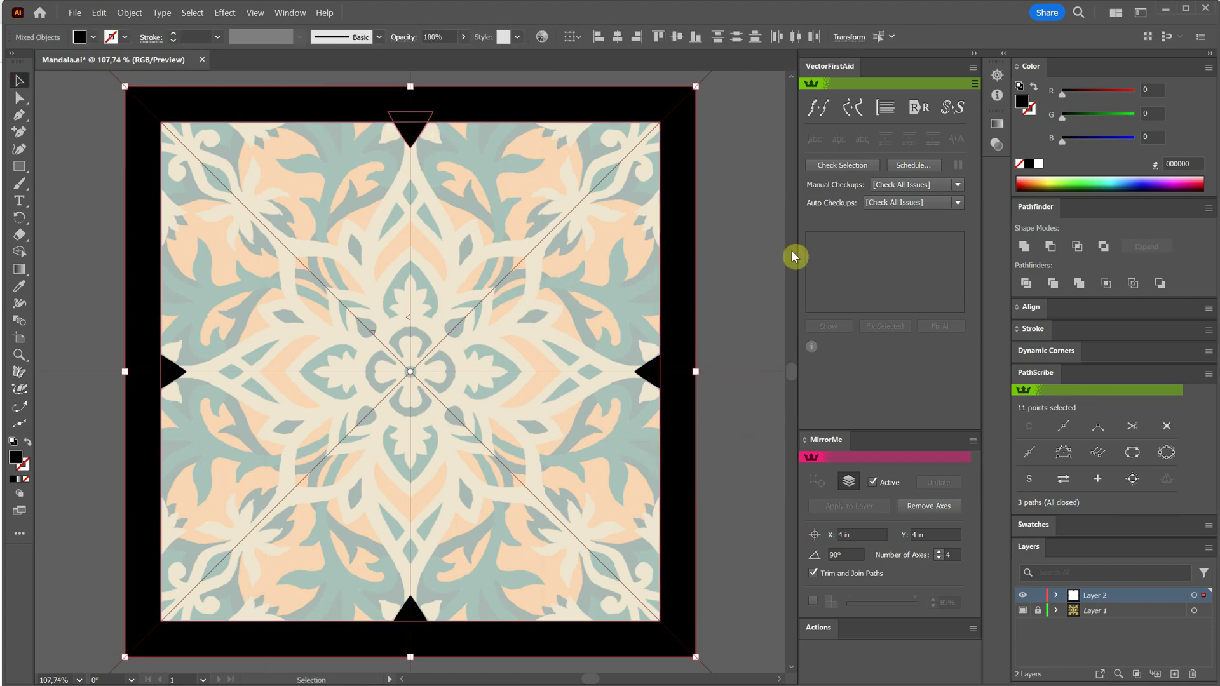
pyautogui.click(1027, 247)
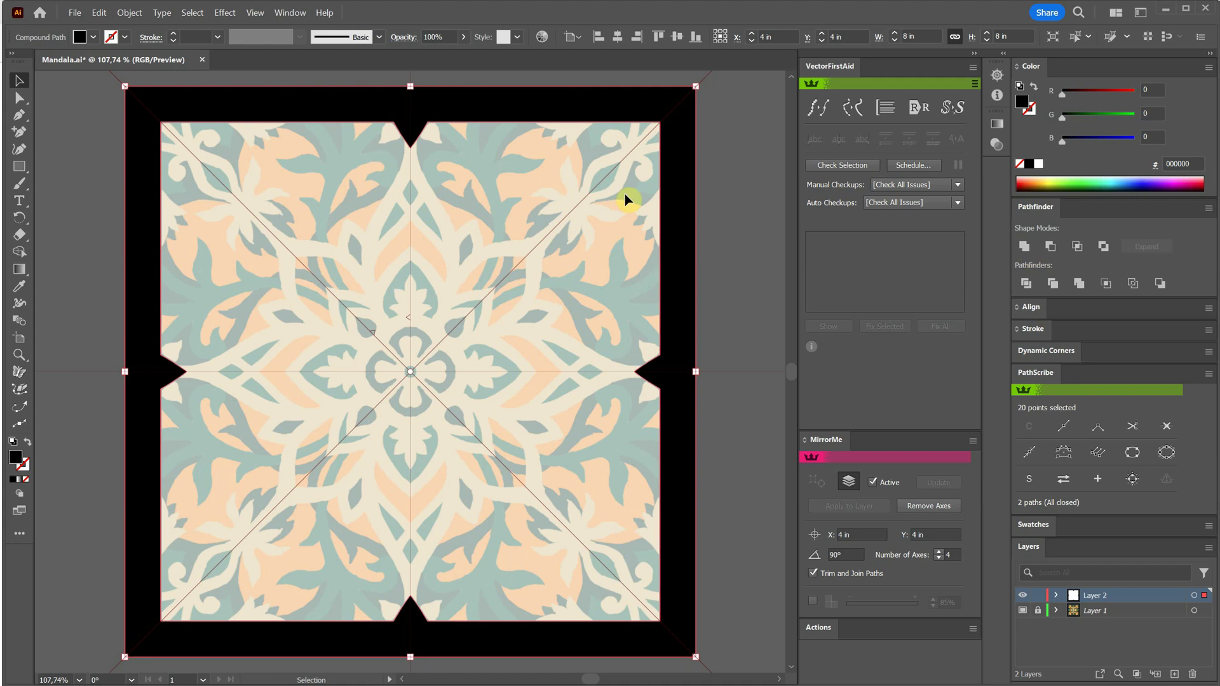
pyautogui.click(1056, 595)
pyautogui.click(944, 505)
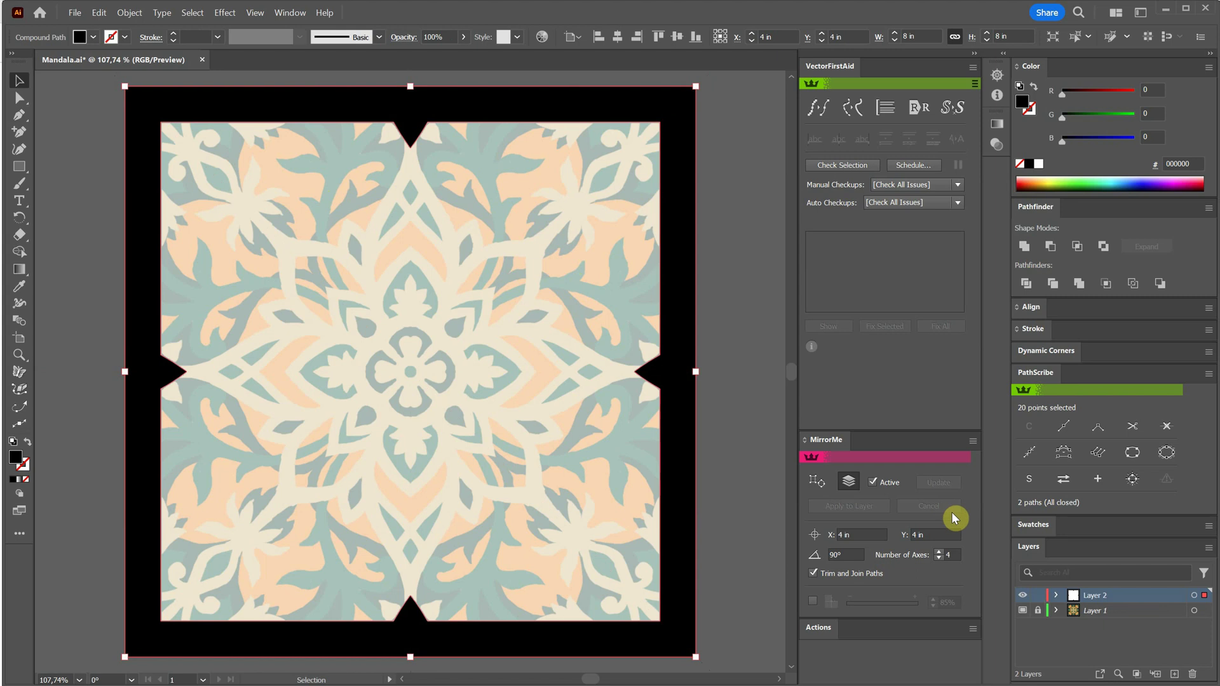
# Check Layer 2's artwork for all issues with VectorFirstAid and clear the selection.
pyautogui.click(1193, 596)
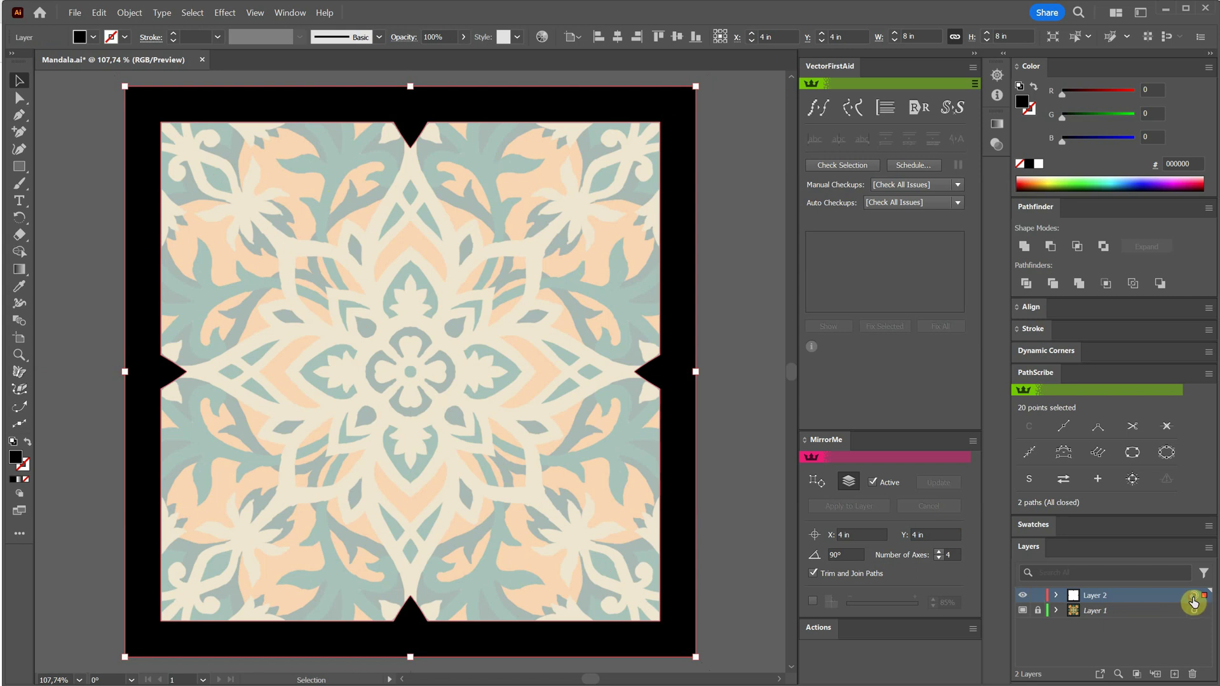
pyautogui.click(843, 165)
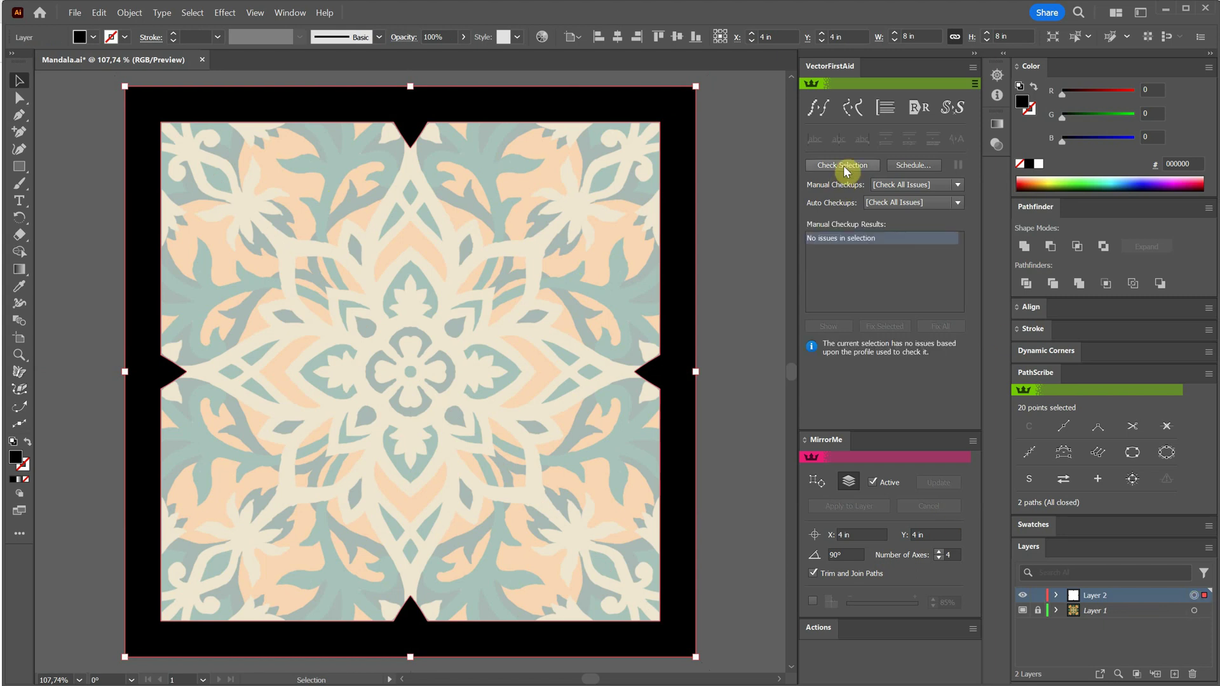
pyautogui.click(758, 388)
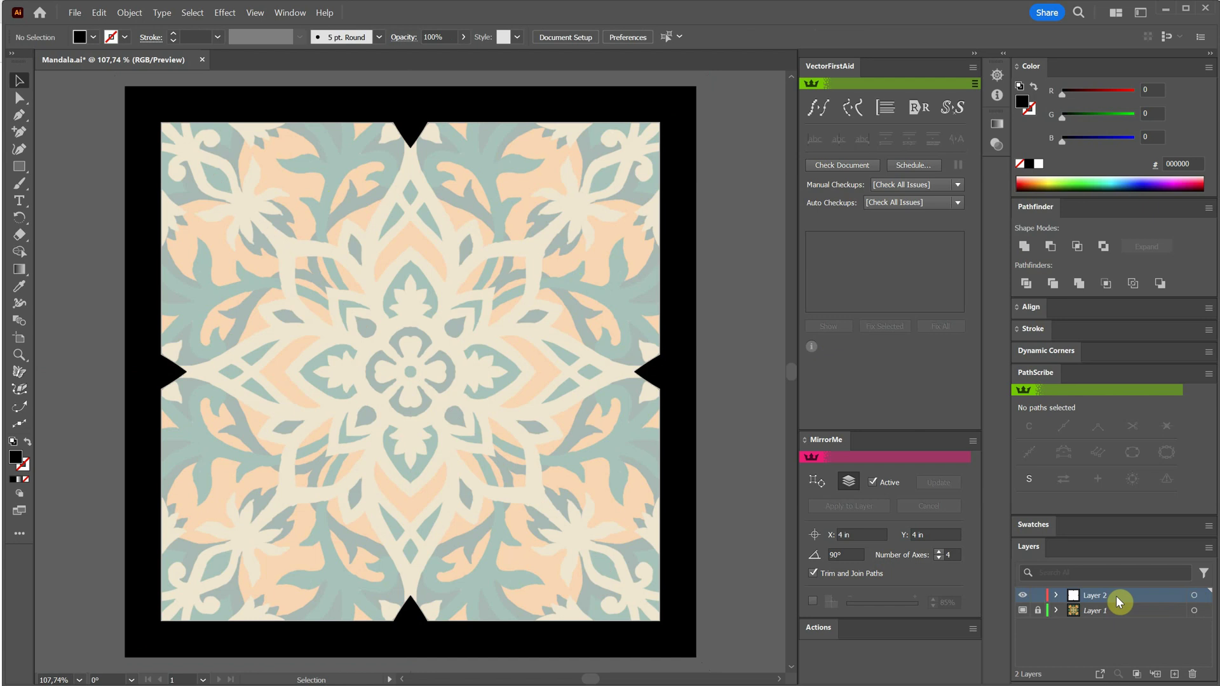
# Duplicate Layer 2 and lock the copy above it.
pyautogui.moveTo(1116, 594); pyautogui.dragTo(1176, 677)
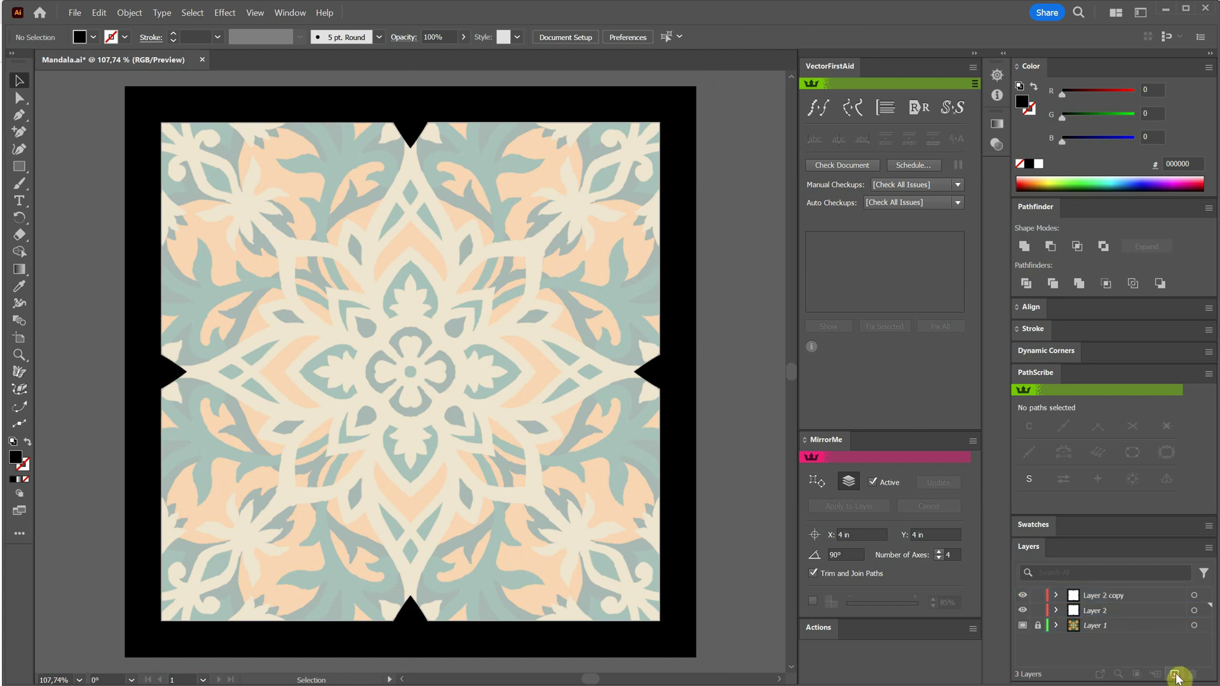
pyautogui.click(1038, 595)
# Target the compound path in Layer 2 and fill it with the sketch's cream color F0E6D0 using the Eyedropper.
pyautogui.click(1056, 610)
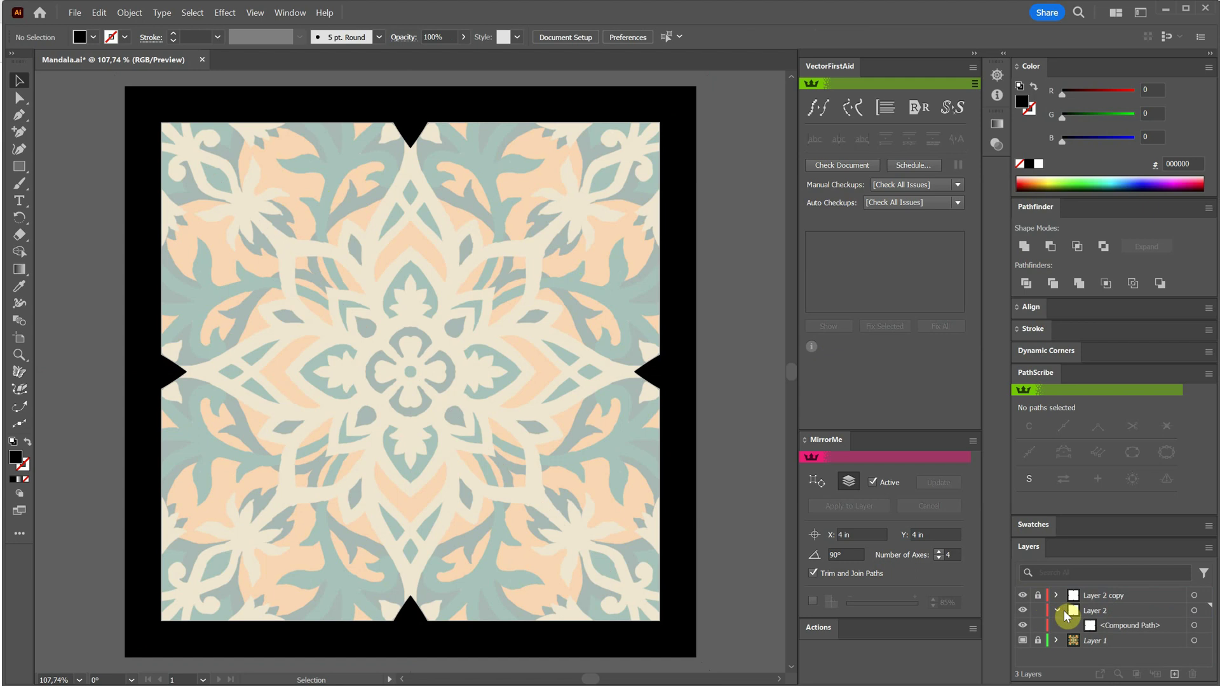
pyautogui.click(1194, 627)
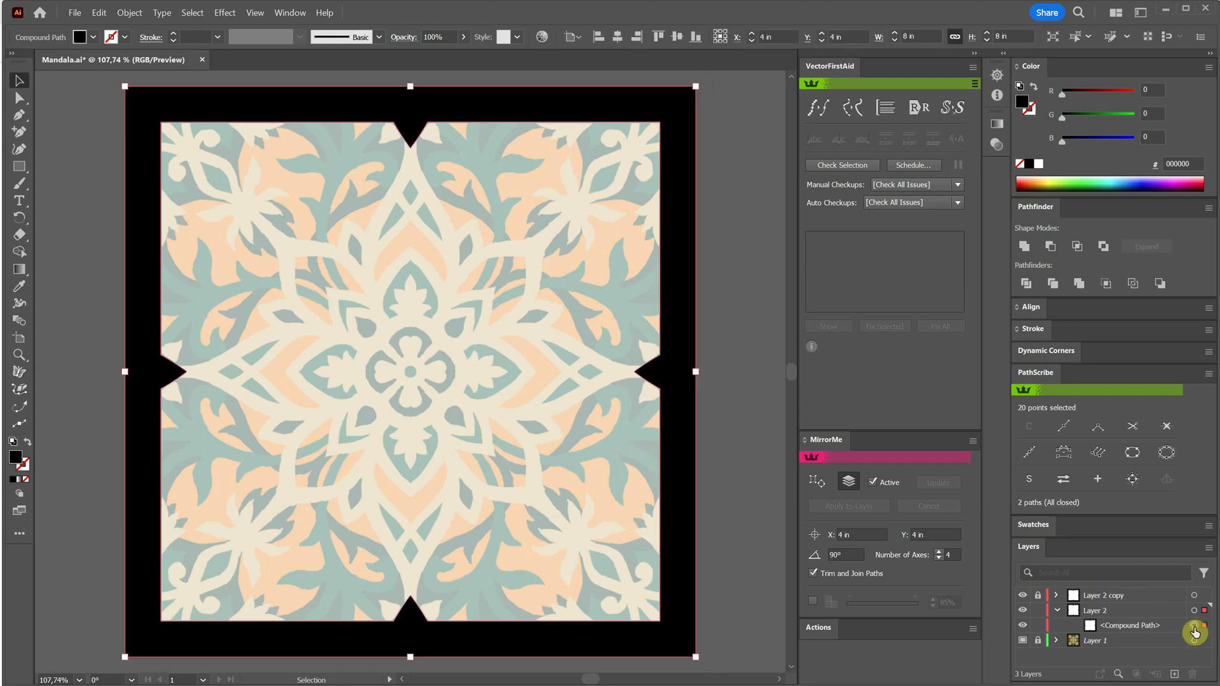
pyautogui.click(19, 286)
pyautogui.click(264, 336)
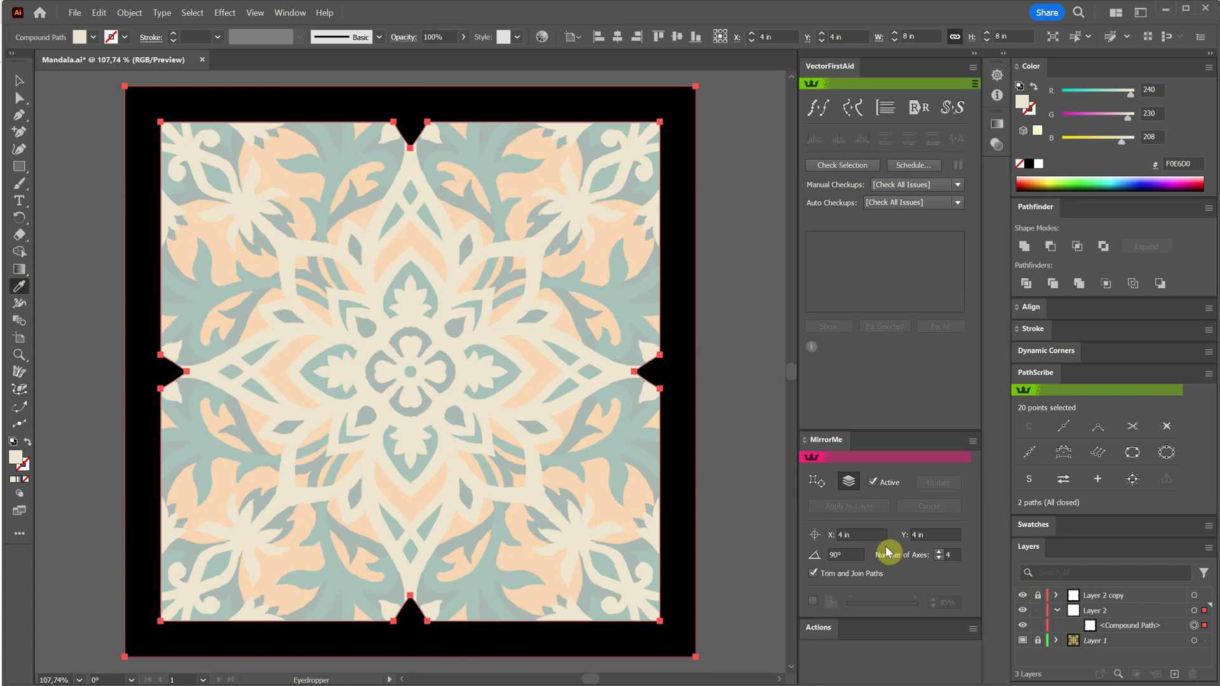
# Apply the MirrorMe axes to Layer 2 again and activate the Pen tool for tracing.
pyautogui.click(850, 484)
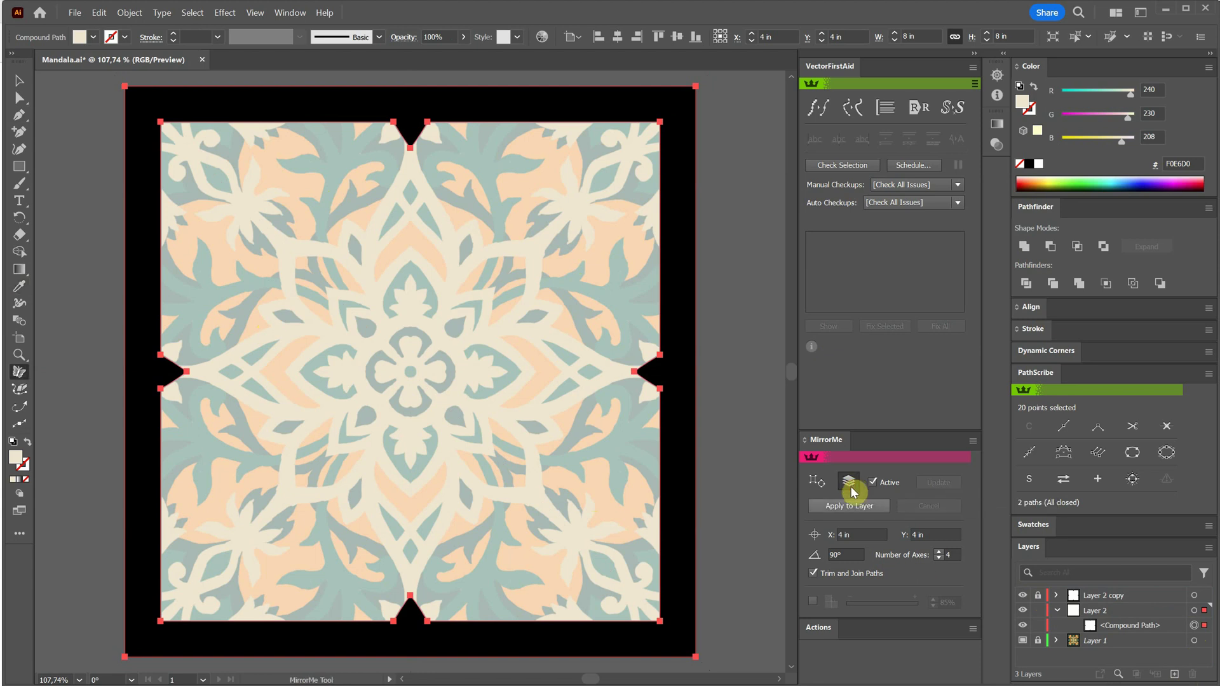
pyautogui.click(857, 508)
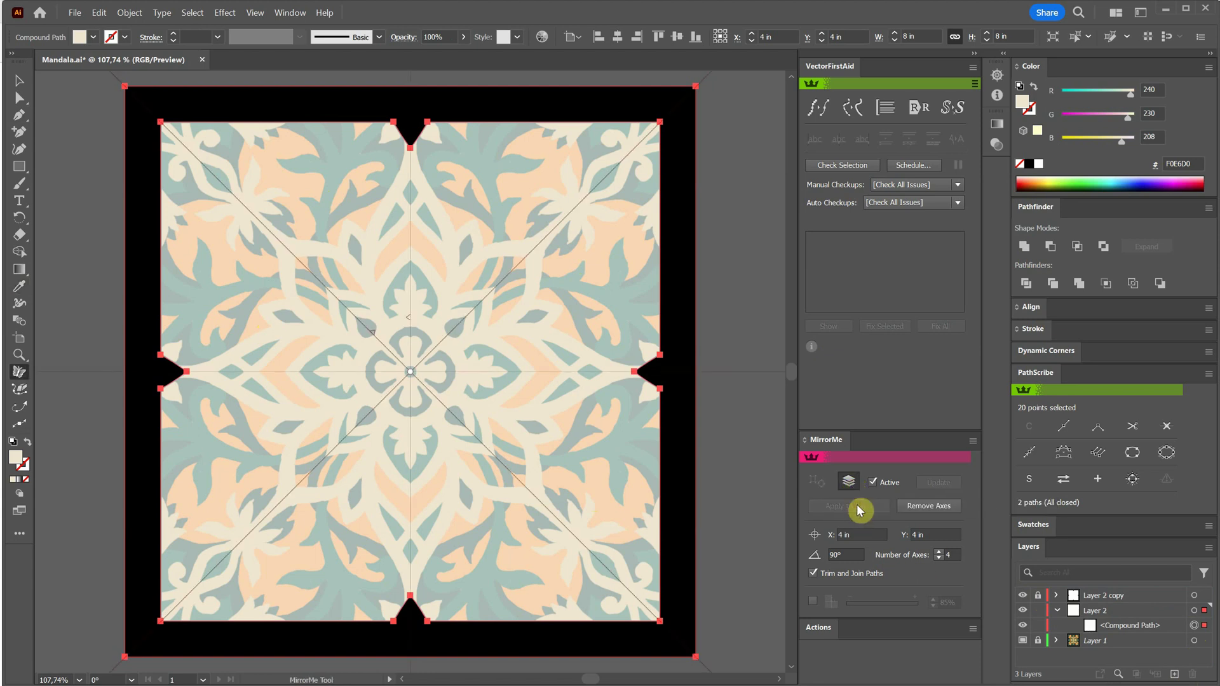
pyautogui.click(19, 115)
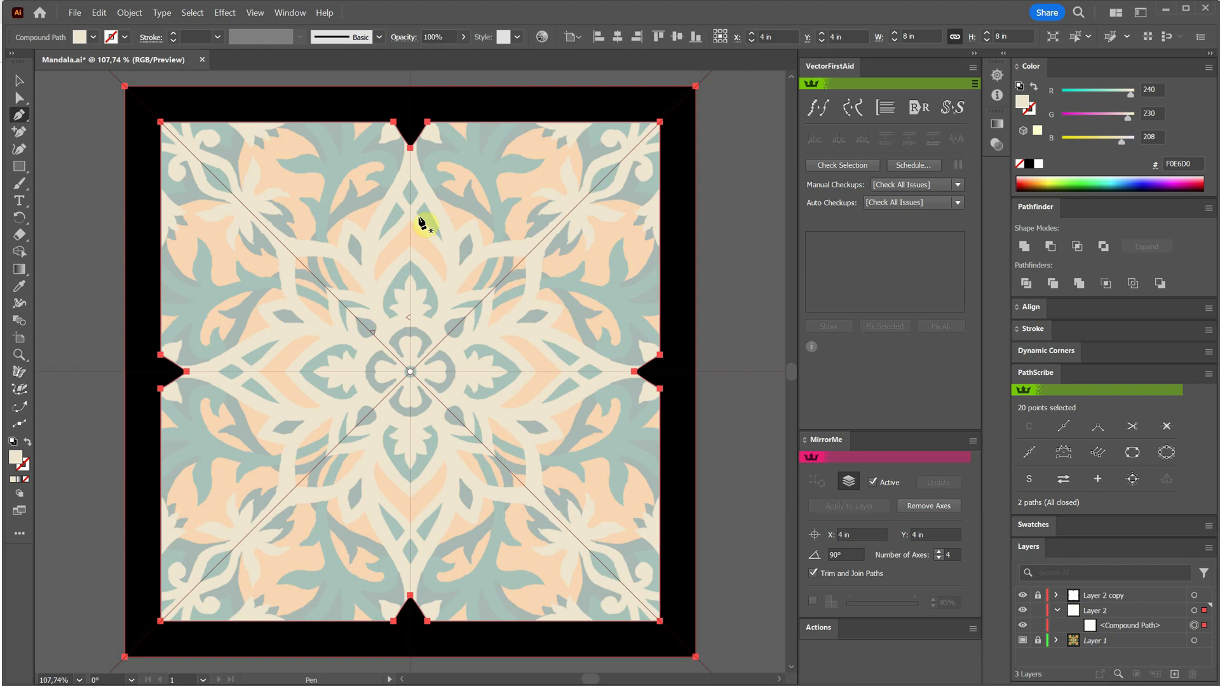
# Trace the small cream petal beside the frame's top notch as a closed, mirrored Pen tool path and clear the selection.
pyautogui.scroll(3, 406, 203)
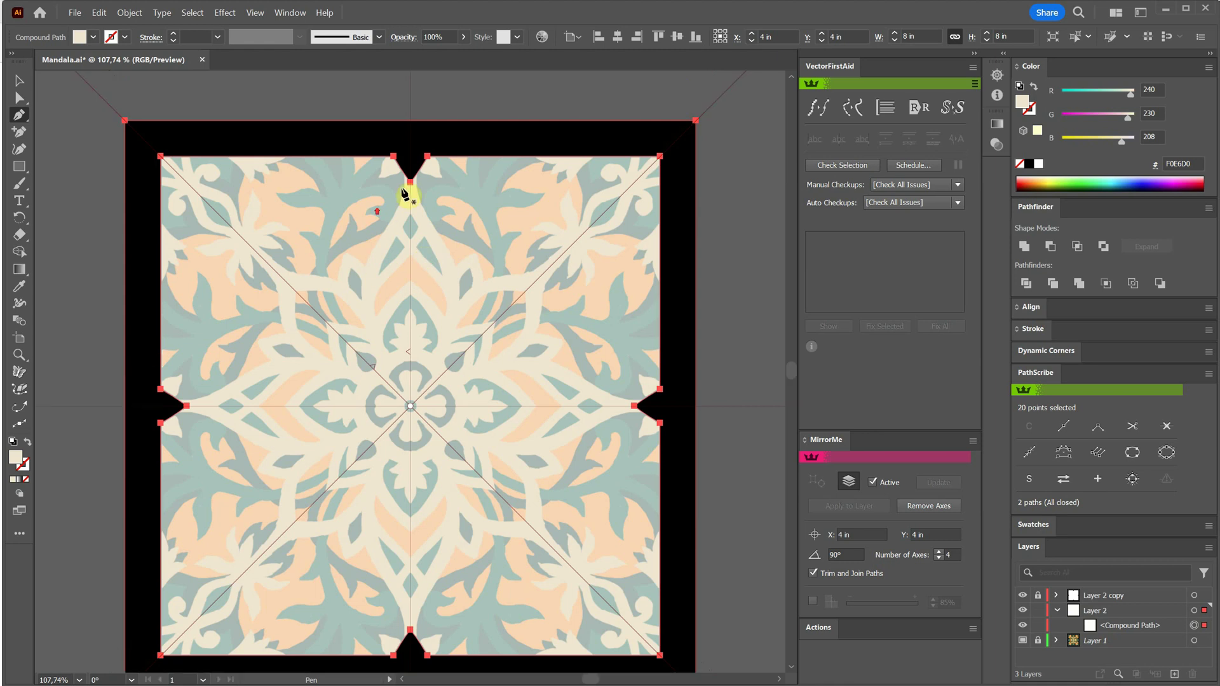
pyautogui.scroll(-3, 410, 199)
pyautogui.scroll(4, 432, 192)
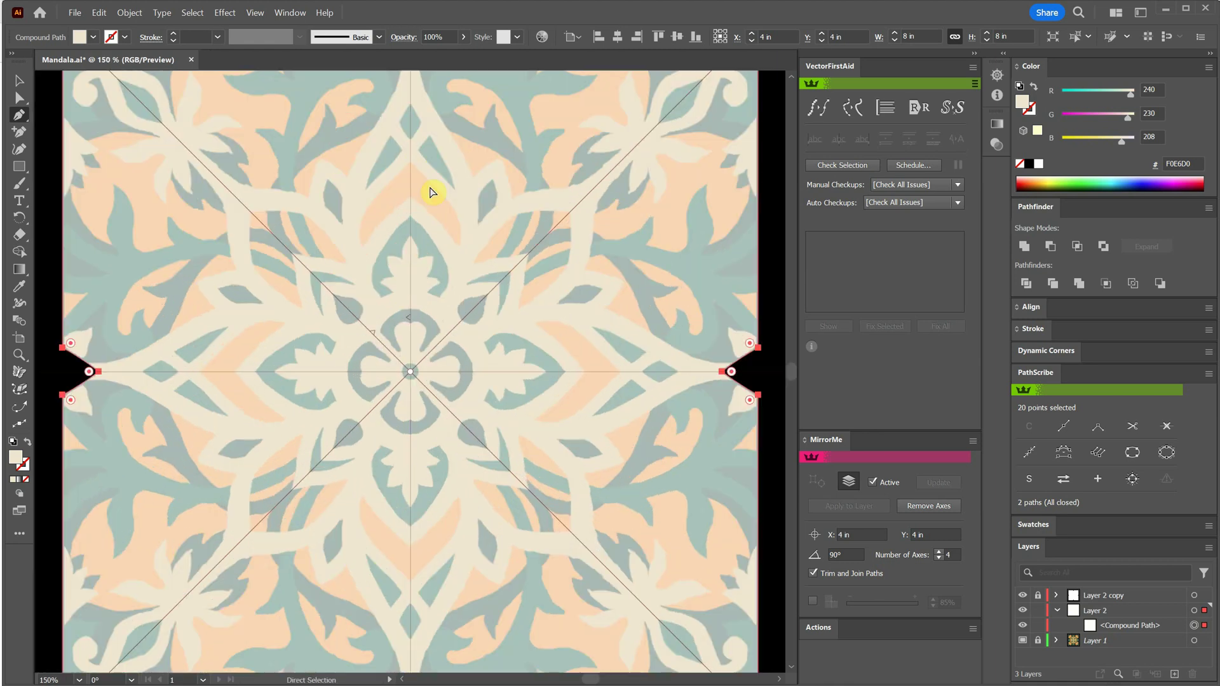
pyautogui.scroll(4, 407, 240)
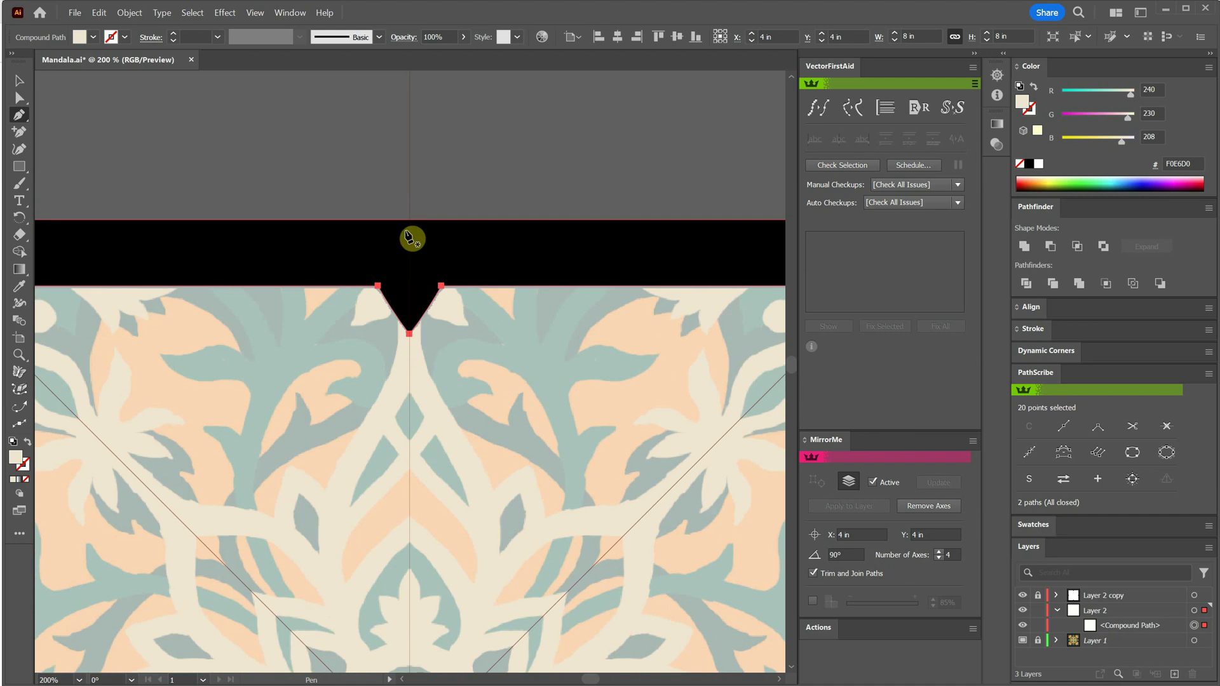
pyautogui.hotkey('ctrl', '=')
pyautogui.scroll(8, 363, 254)
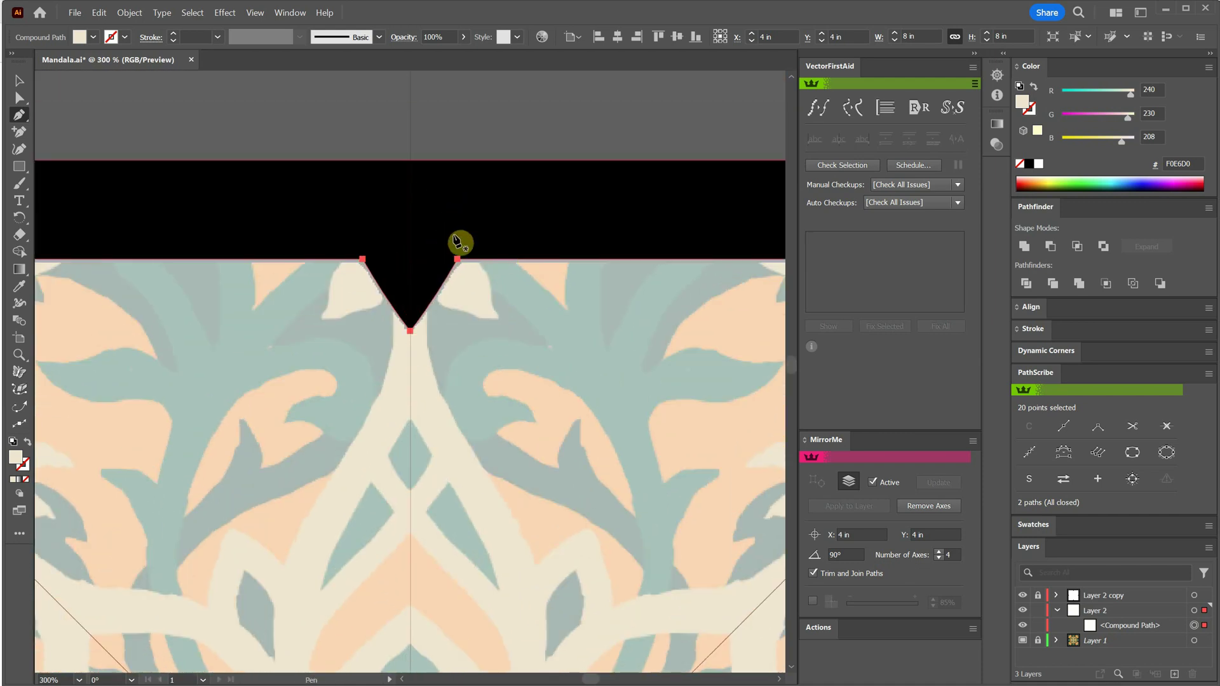
pyautogui.click(355, 243)
pyautogui.moveTo(334, 293); pyautogui.dragTo(334, 311)
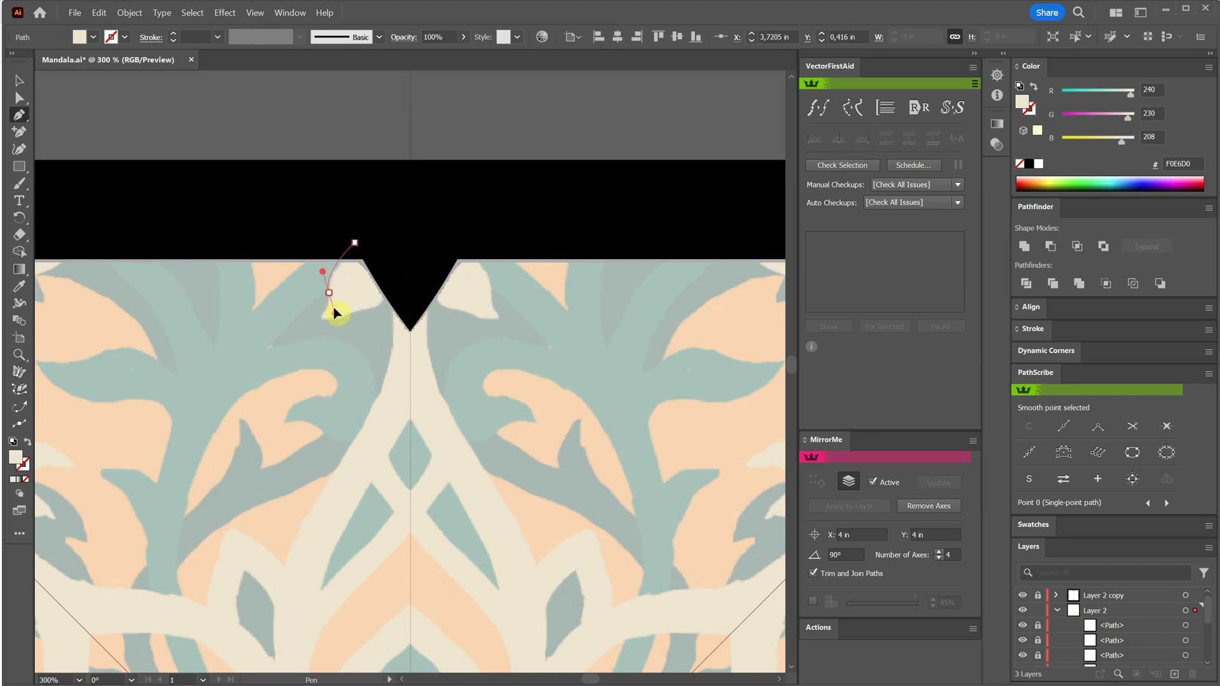
pyautogui.click(324, 324)
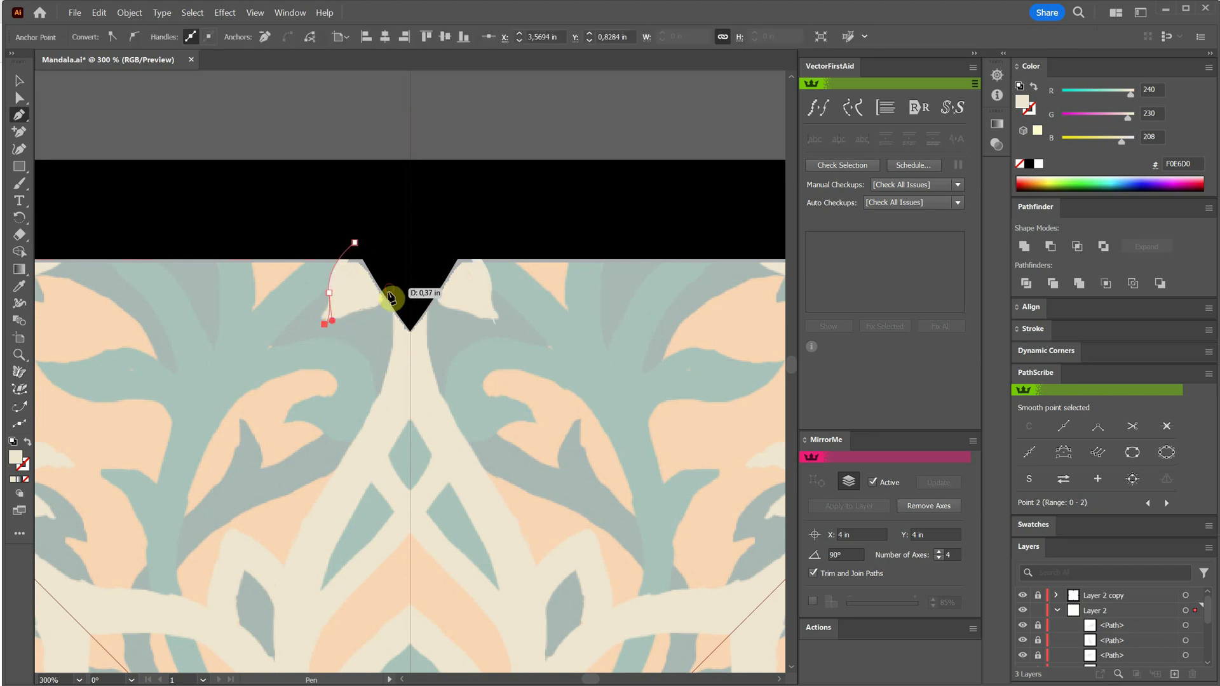
pyautogui.moveTo(392, 257); pyautogui.dragTo(391, 255)
pyautogui.click(355, 244)
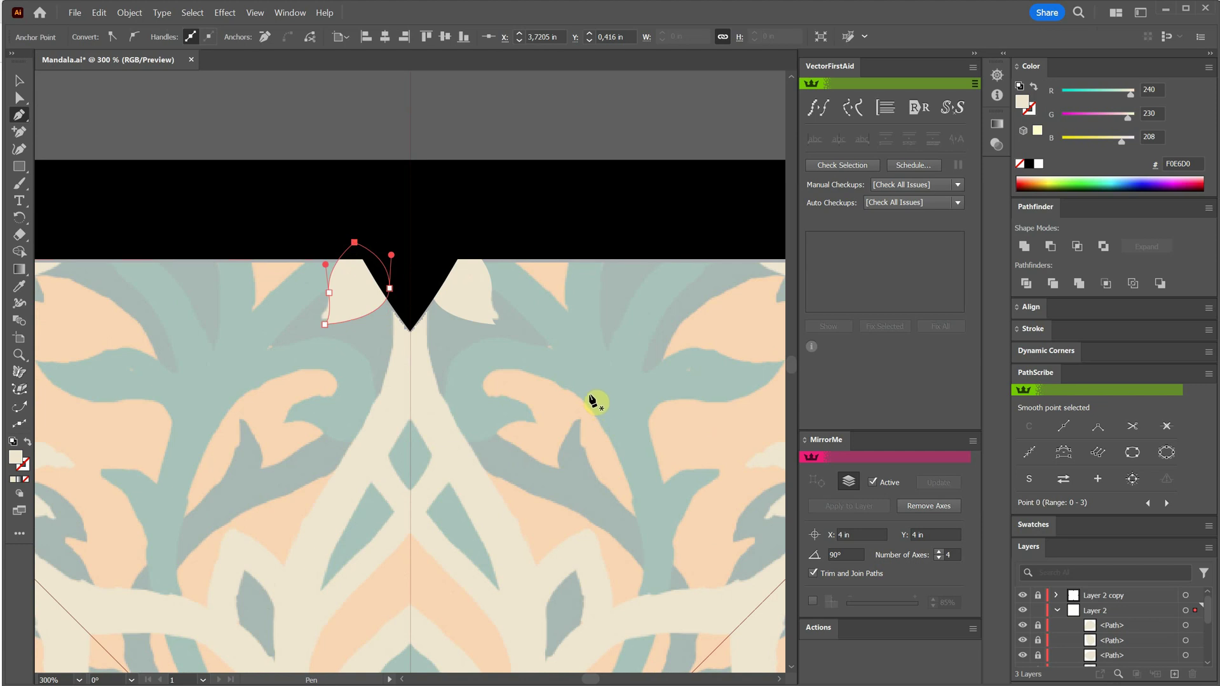
pyautogui.keyDown('ctrl'); pyautogui.click(538, 367); pyautogui.keyUp('ctrl')
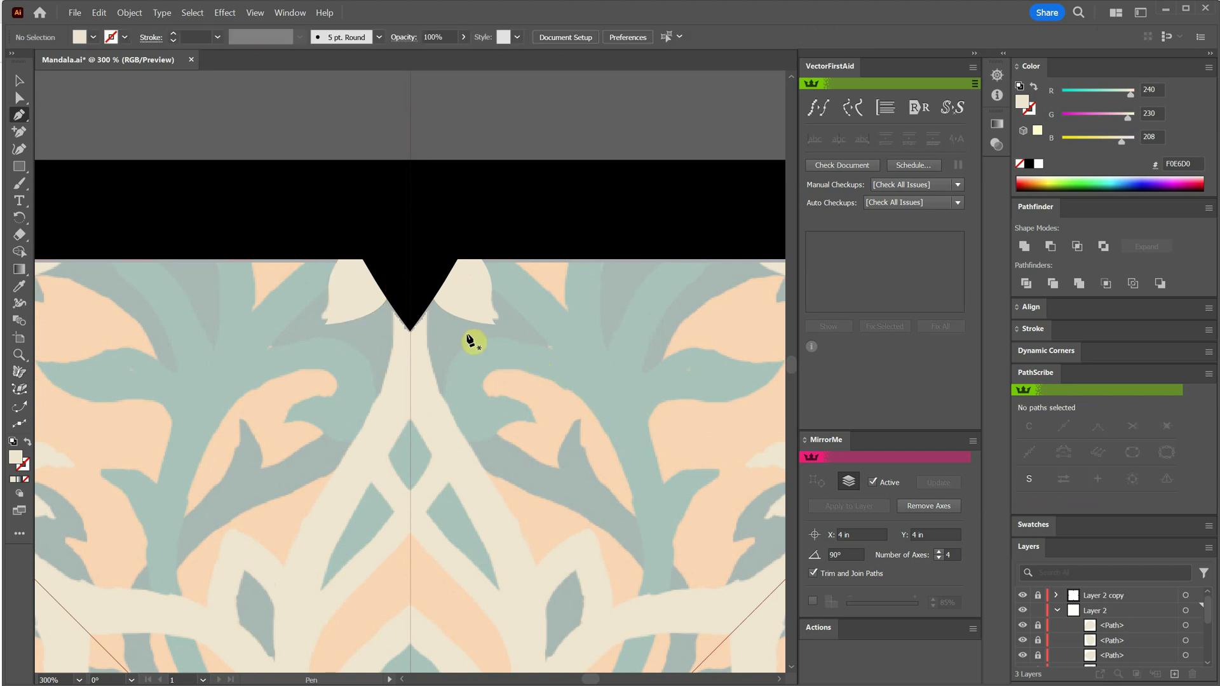
# Recolor the traced small petal with the red fill B92A00 and deselect it.
pyautogui.keyDown('ctrl'); pyautogui.click(367, 303); pyautogui.keyUp('ctrl')
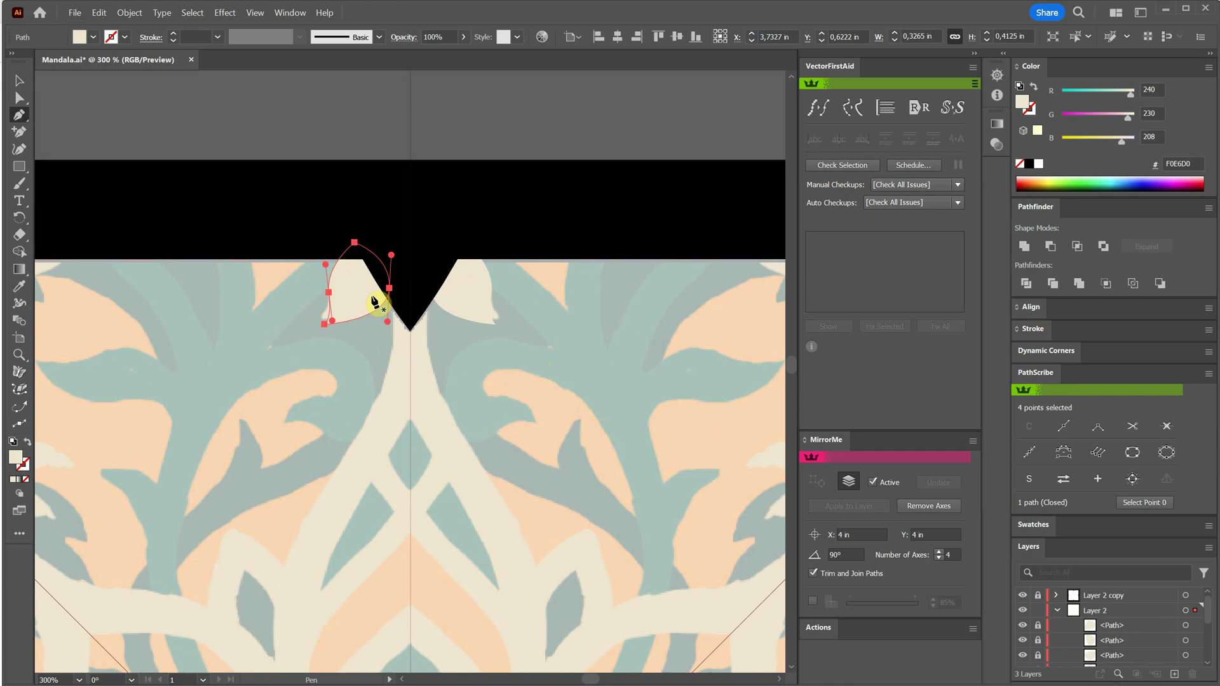
pyautogui.click(1027, 181)
pyautogui.keyDown('ctrl'); pyautogui.click(471, 390); pyautogui.keyUp('ctrl')
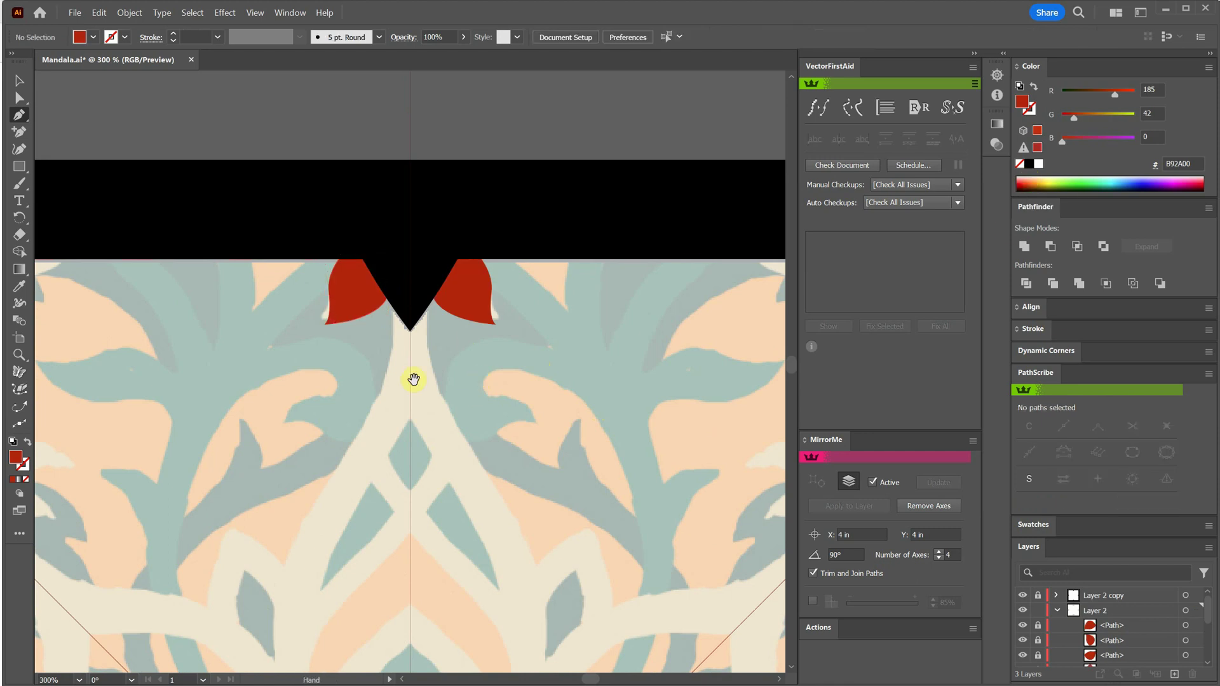
# Trace the outer edge of the long pointed petal from the top notch down to the central flower with the Pen tool.
pyautogui.moveTo(411, 379); pyautogui.dragTo(376, 452)
pyautogui.click(490, 115)
pyautogui.press('space')
pyautogui.moveTo(411, 501); pyautogui.dragTo(392, 313)
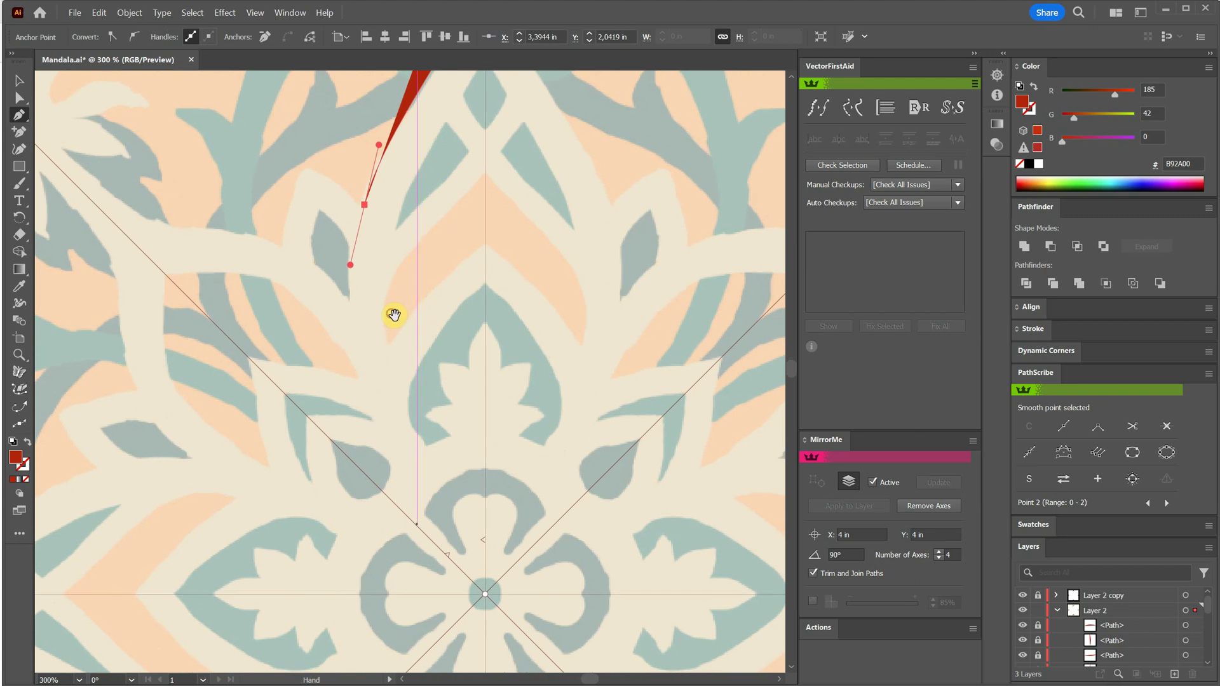
pyautogui.moveTo(386, 444); pyautogui.dragTo(537, 467)
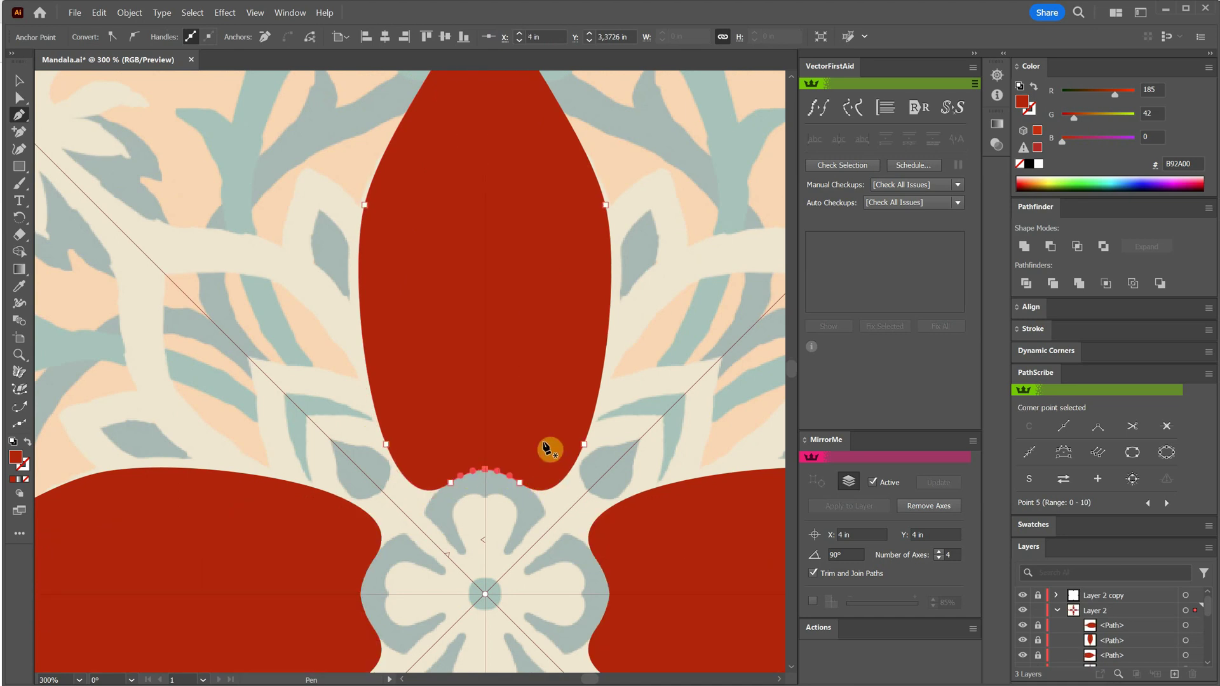
# Swap the long petal's red fill to a stroke and close its outline with Pathfinder Unite.
pyautogui.scroll(3, 544, 381)
pyautogui.click(28, 443)
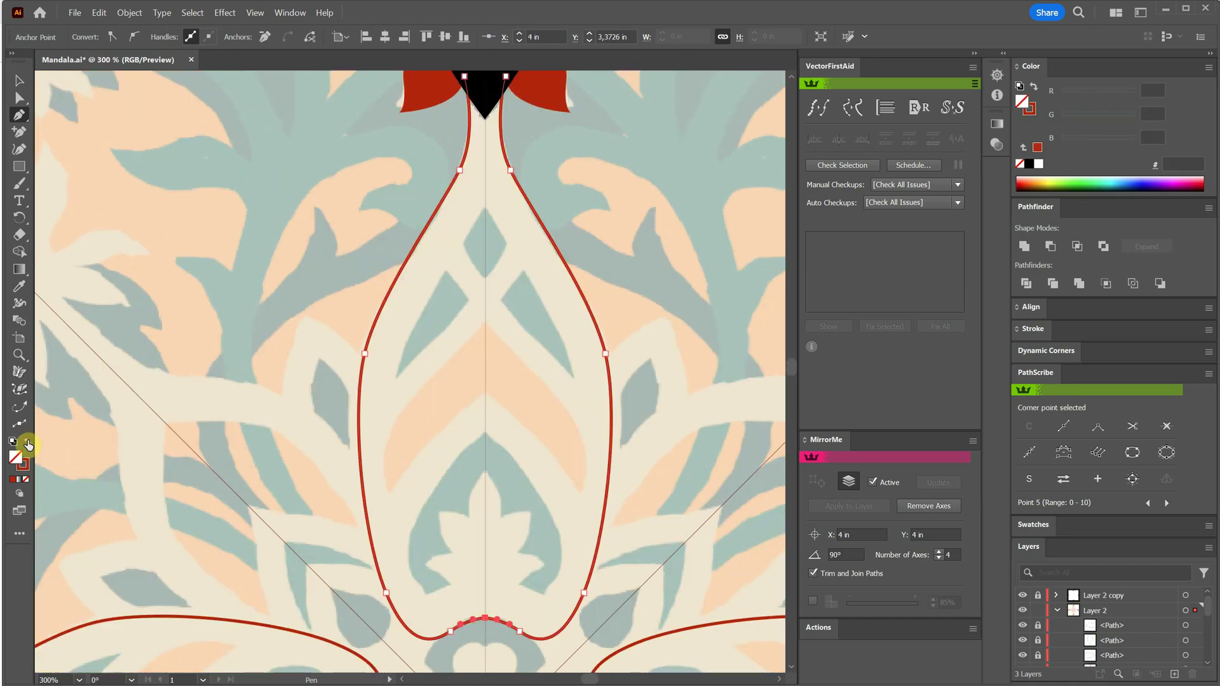
pyautogui.scroll(3, 477, 375)
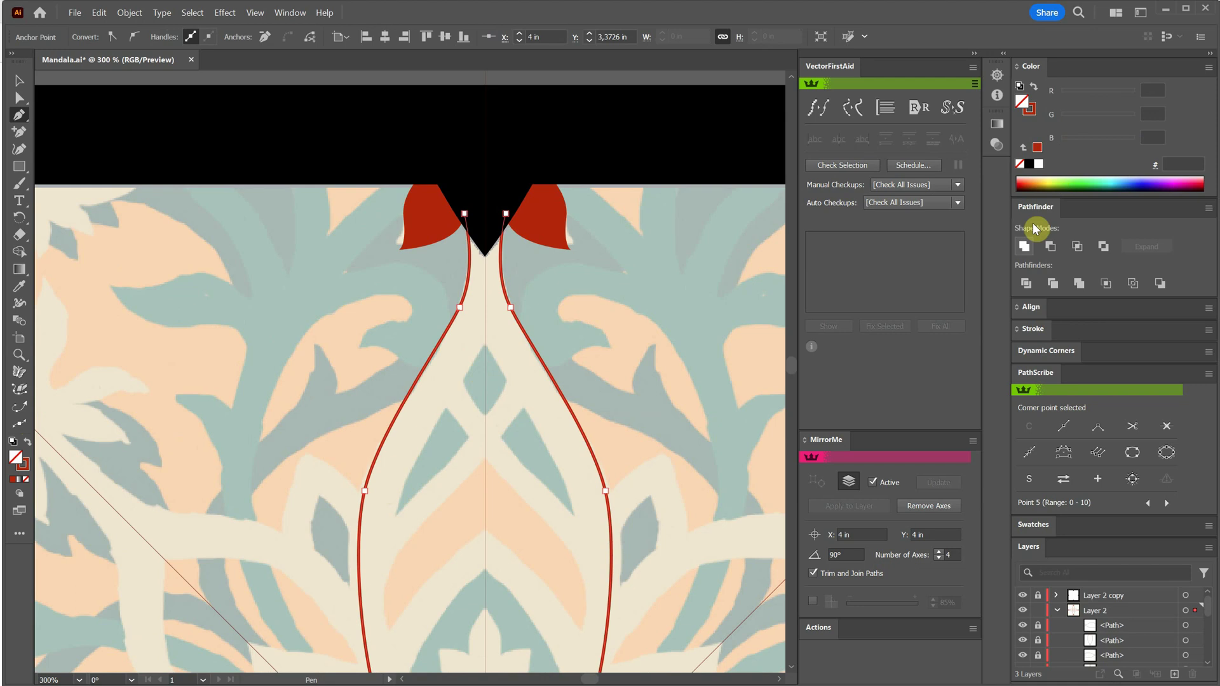
pyautogui.click(1029, 246)
# Trace the inner edge of the long petal's cream band from its tip, undoing the first side curve and redrawing it with a lower anchor.
pyautogui.scroll(-2, 502, 206)
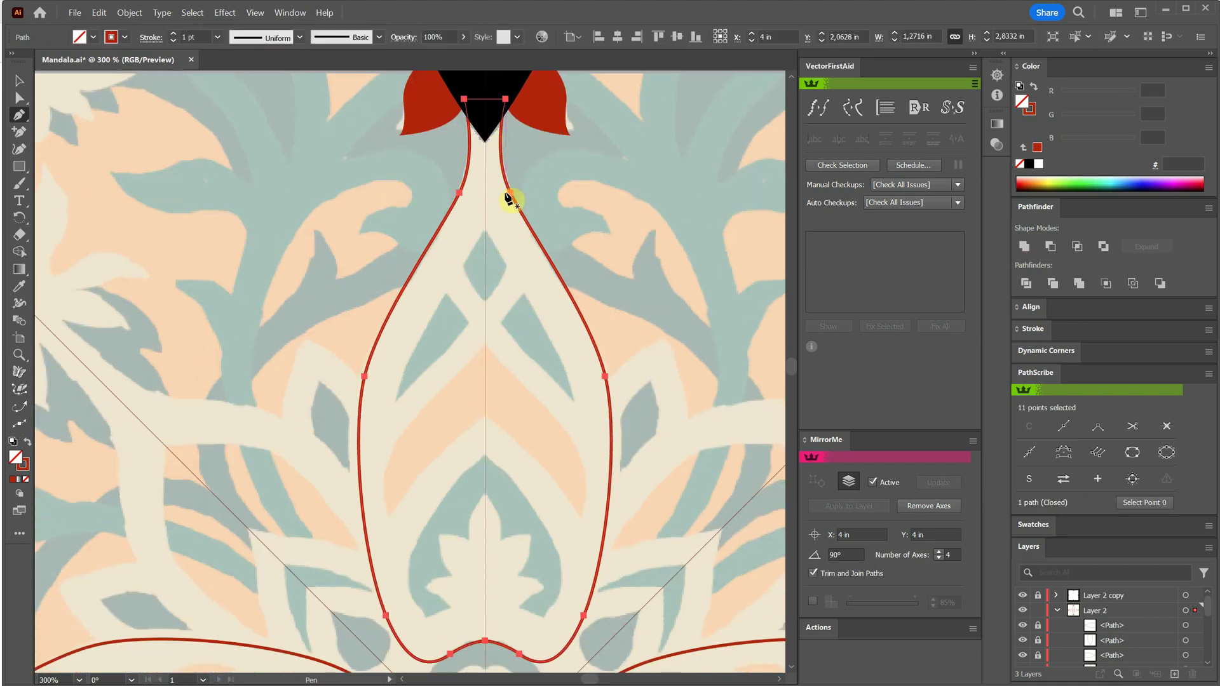
pyautogui.click(487, 227)
pyautogui.scroll(-2, 485, 240)
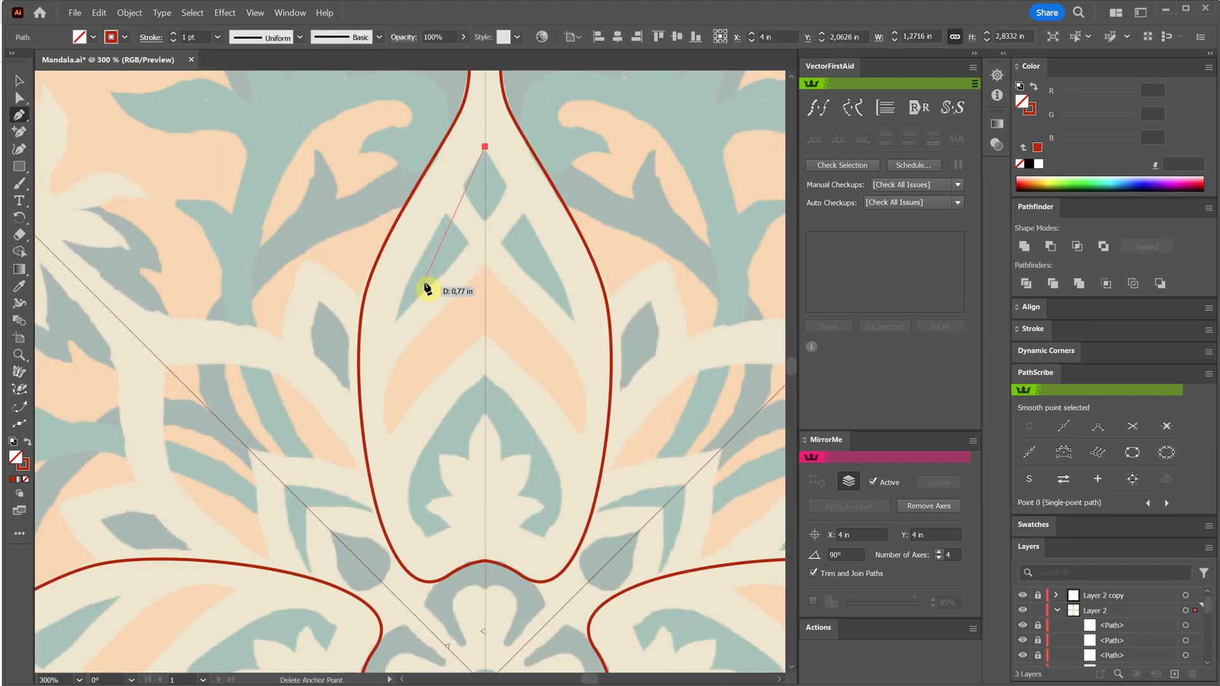
pyautogui.moveTo(386, 377); pyautogui.dragTo(385, 375)
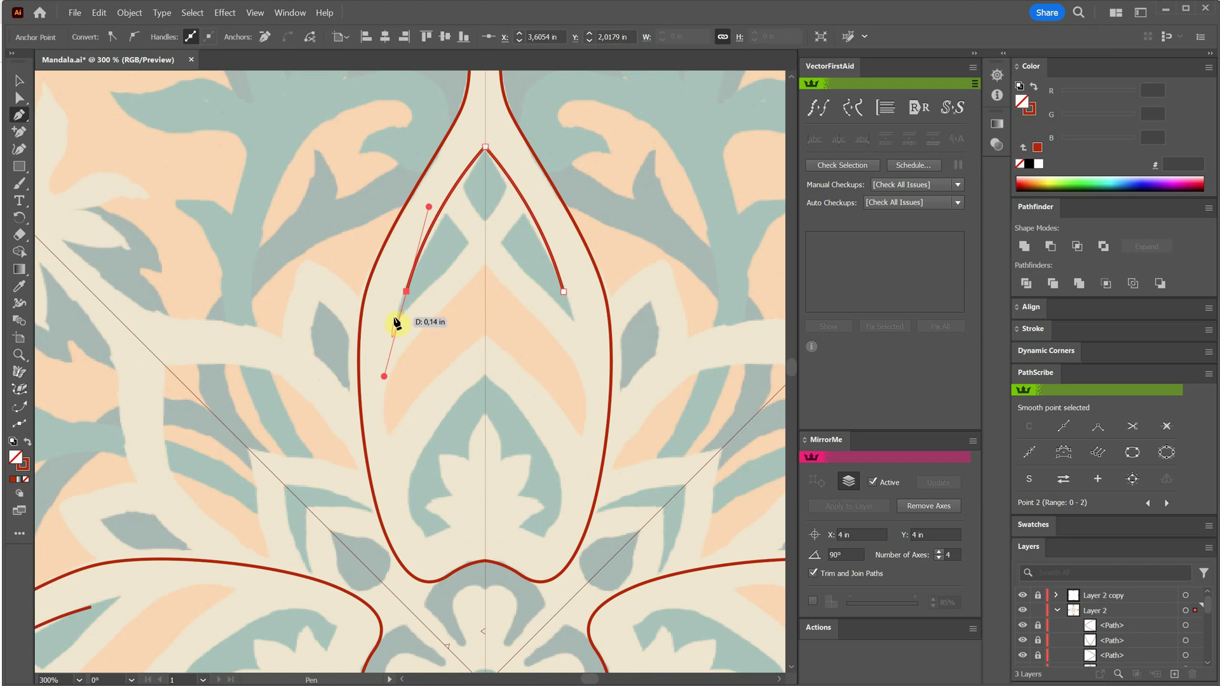
pyautogui.hotkey('ctrl', 'z')
pyautogui.moveTo(398, 317); pyautogui.dragTo(376, 397)
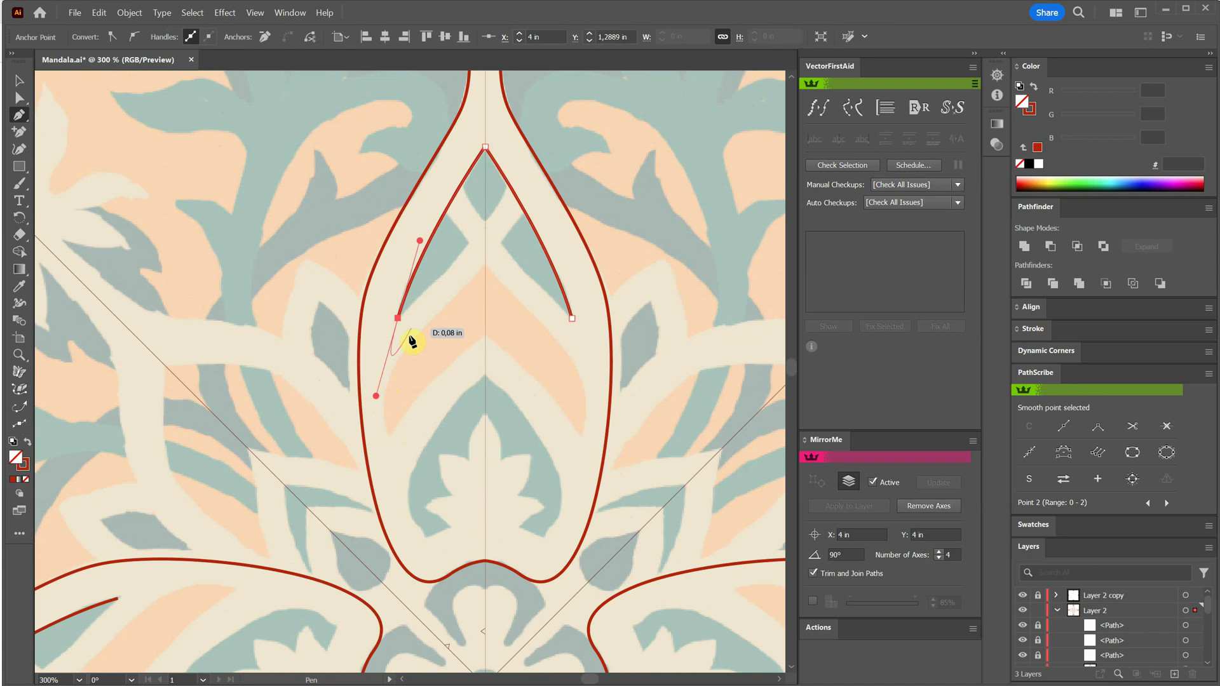
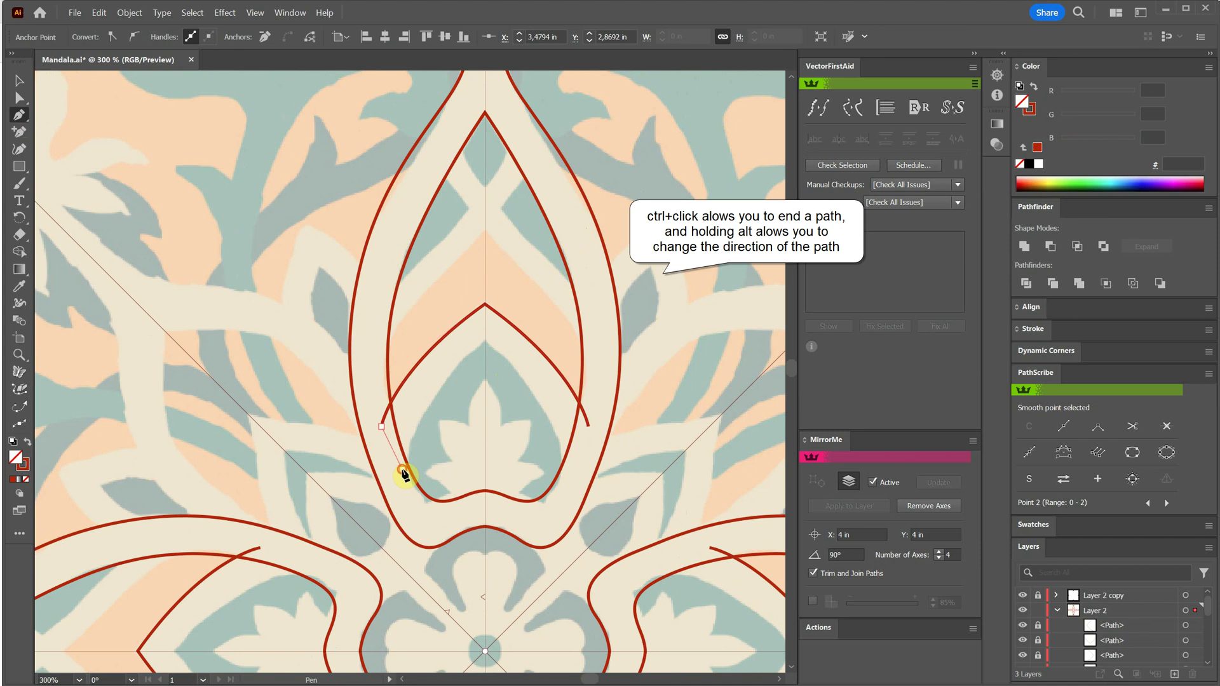
# Finish tracing the cream arch inside the long petal by drawing its lower corner and inner curve, and end the path.
pyautogui.click(403, 471)
pyautogui.moveTo(493, 335); pyautogui.dragTo(566, 275)
pyautogui.keyDown('ctrl'); pyautogui.click(509, 286); pyautogui.keyUp('ctrl')
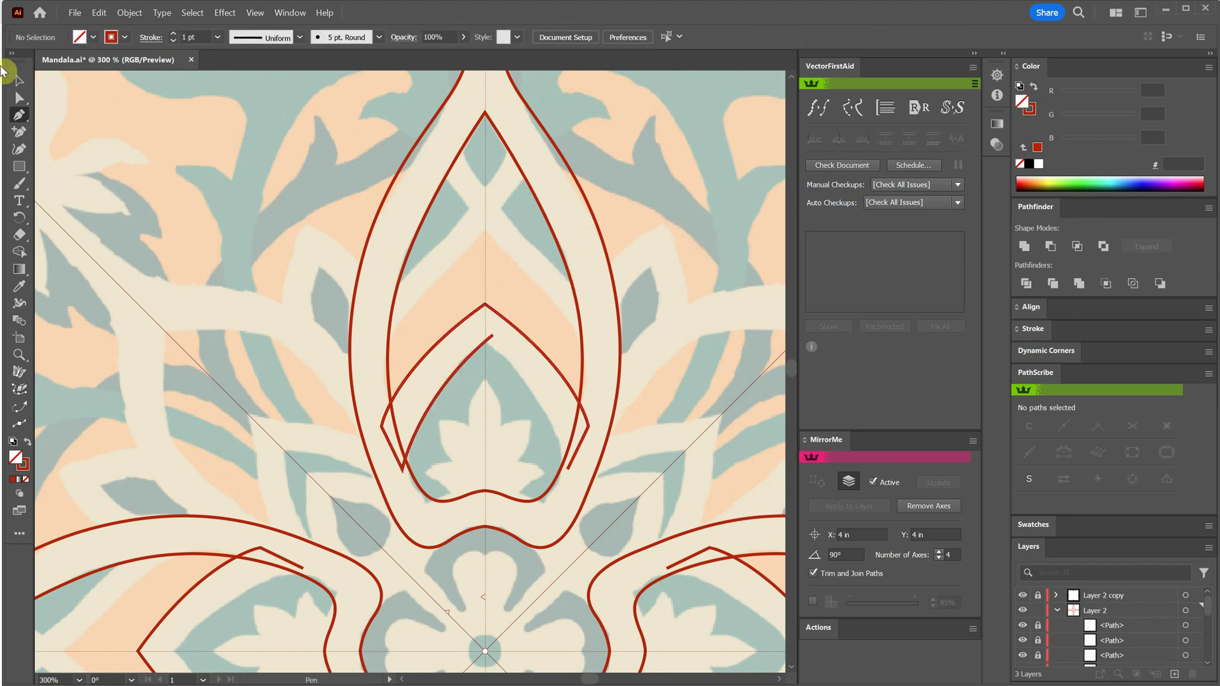
# Swap the red stroke to a fill on the inner arch and on the long petal's band.
pyautogui.moveTo(446, 299); pyautogui.dragTo(495, 375)
pyautogui.hotkey('shift', 'x')
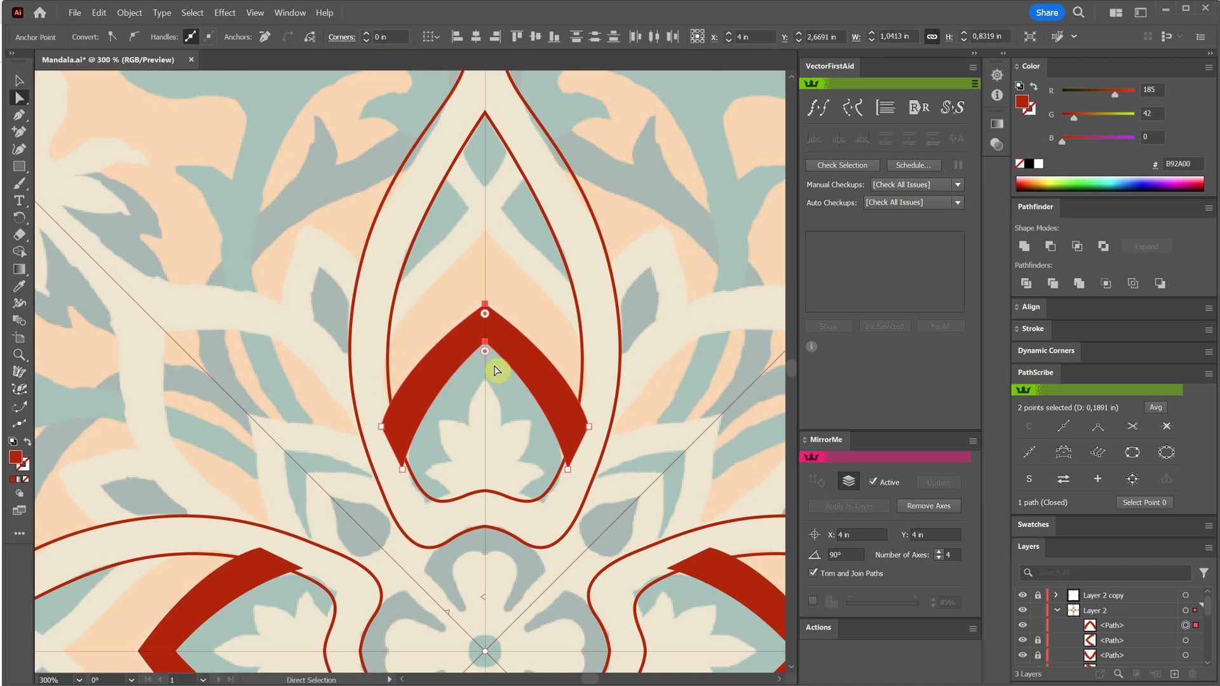
pyautogui.moveTo(390, 327); pyautogui.dragTo(389, 325)
pyautogui.hotkey('shift', 'x')
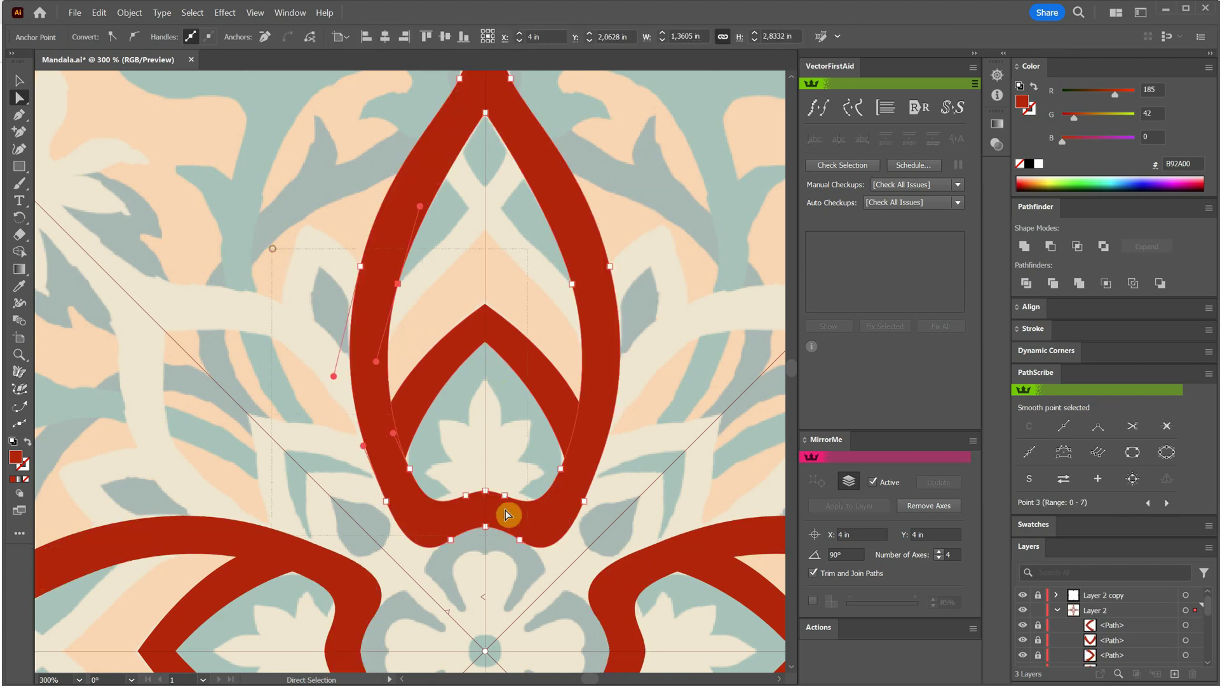
# Adjust the arch's lower corner anchor to sit inside the petal band, clear the selection and save the document.
pyautogui.keyDown('ctrl'); pyautogui.click(499, 459); pyautogui.keyUp('ctrl')
pyautogui.click(407, 452)
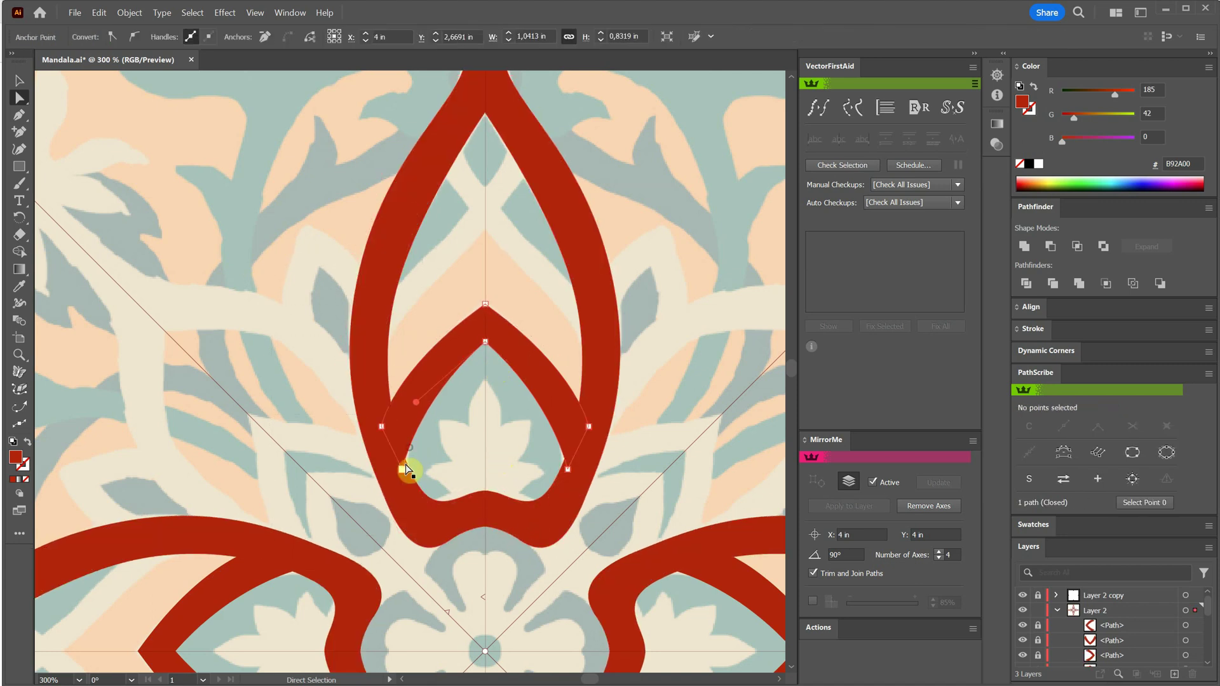
pyautogui.keyDown('ctrl'); pyautogui.click(436, 449); pyautogui.keyUp('ctrl')
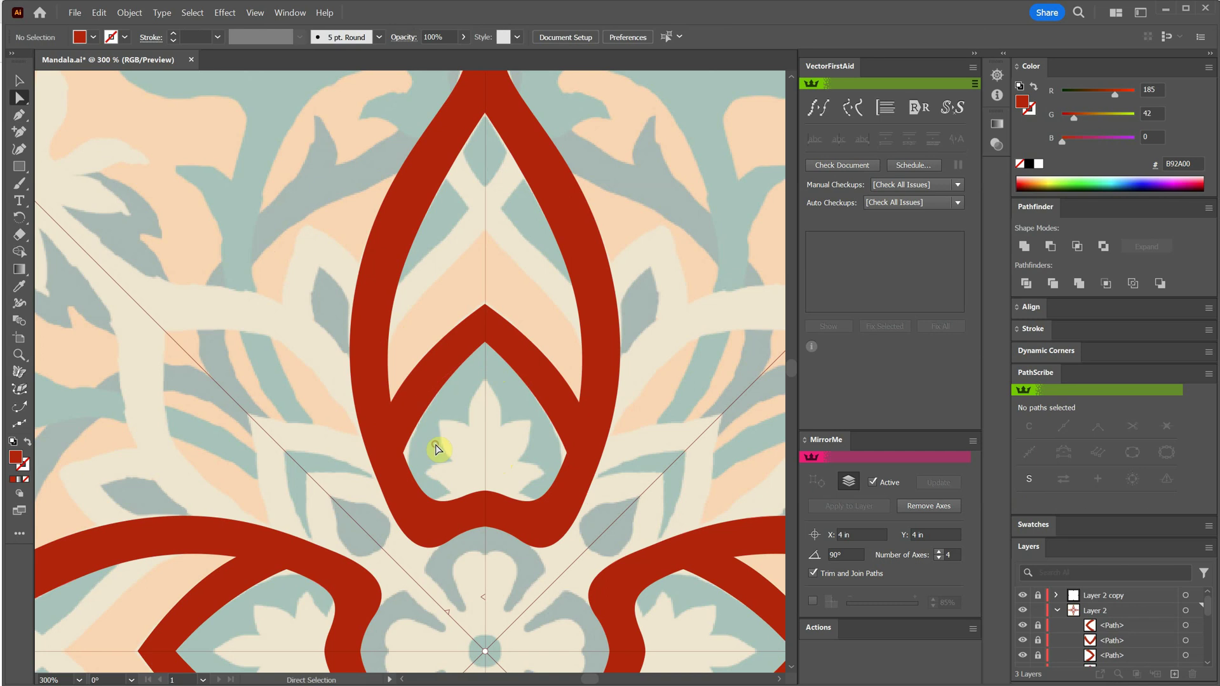
pyautogui.hotkey('ctrl', 's')
# Select the long petal's band together with the inner arch and unite them into one shape.
pyautogui.scroll(3, 456, 366)
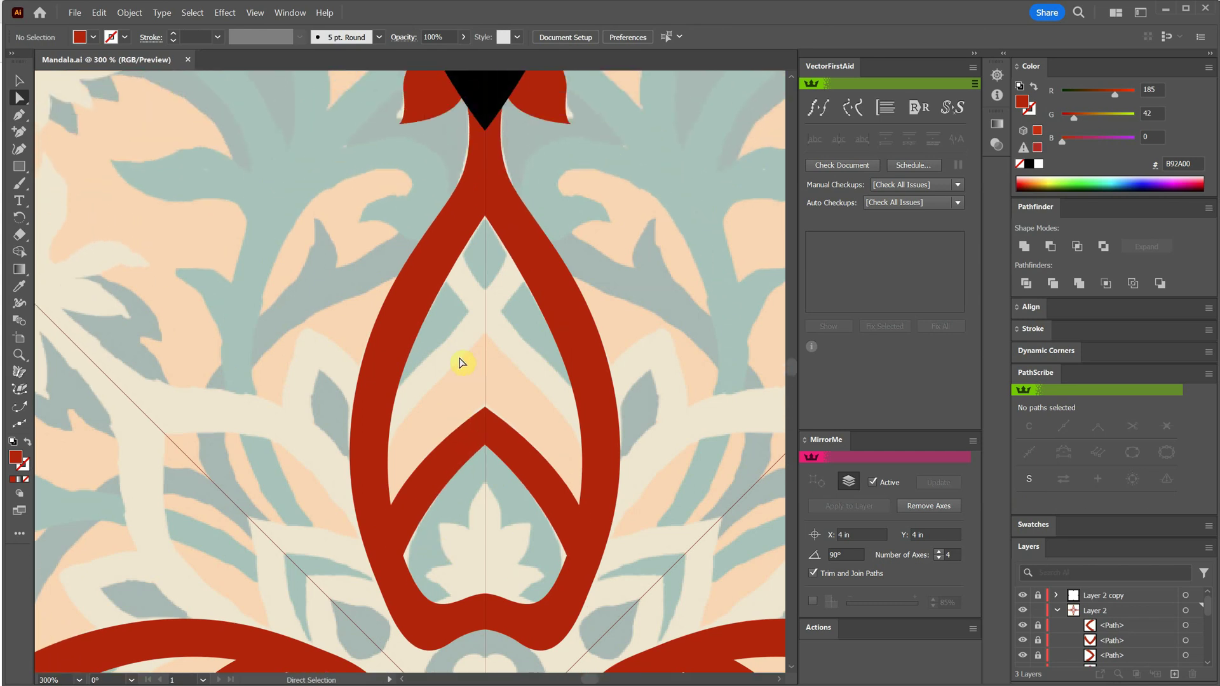
pyautogui.scroll(-2, 400, 344)
pyautogui.moveTo(512, 459); pyautogui.dragTo(511, 453)
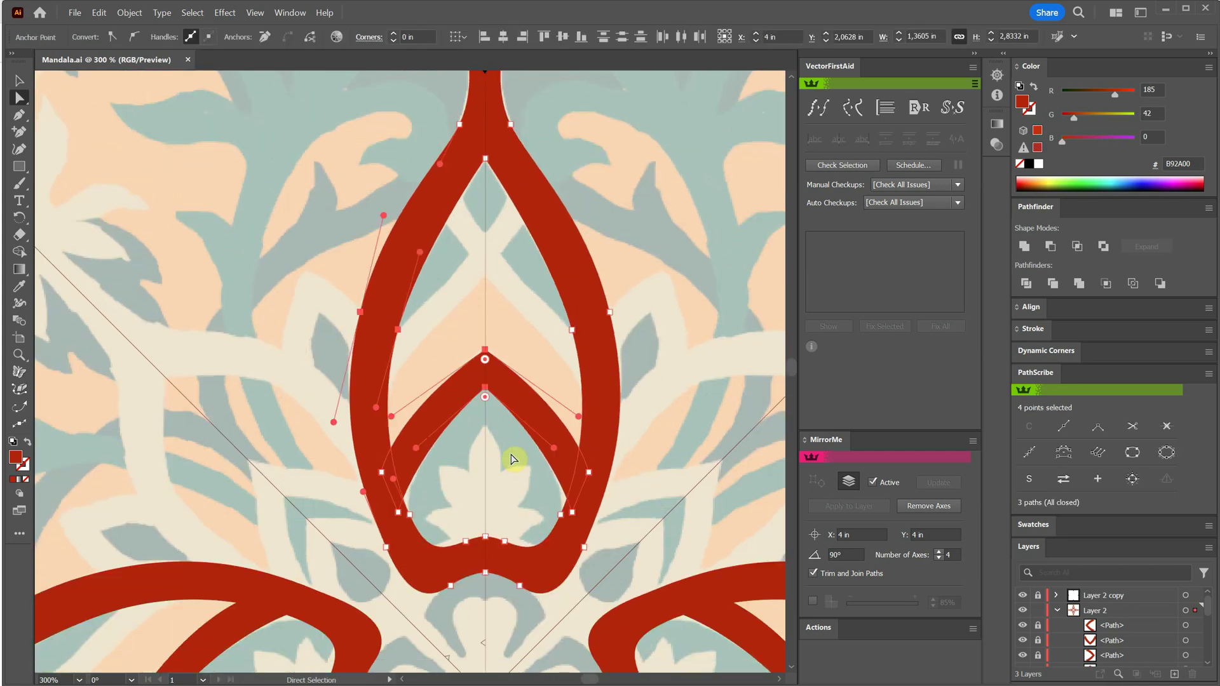
pyautogui.click(1026, 247)
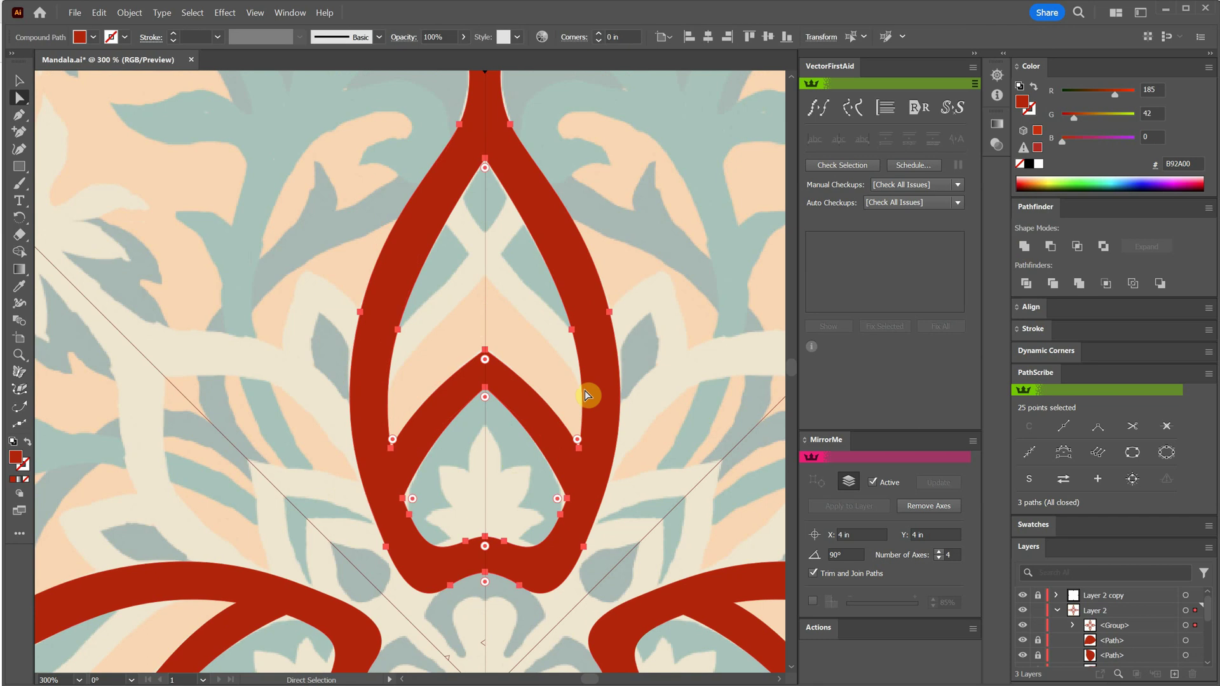
# Remove the surplus anchor points at the lower sides of the petal's teardrop opening with PathScribe and smooth the remaining curve.
pyautogui.click(409, 516)
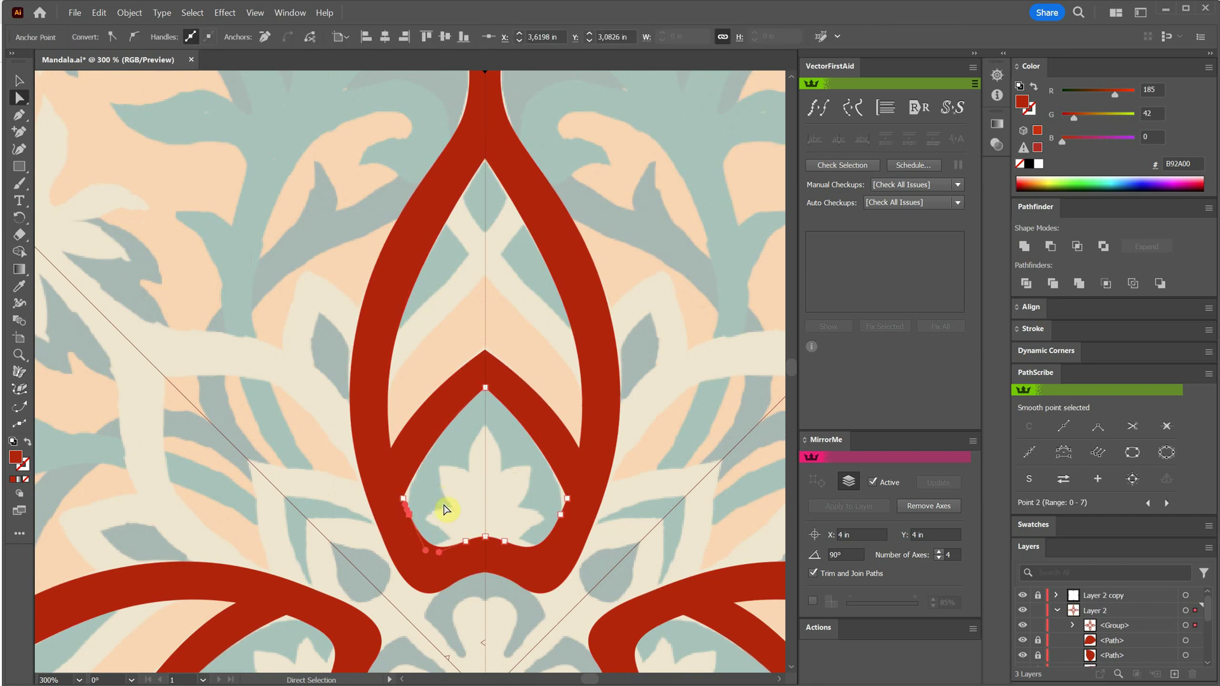
pyautogui.click(1166, 426)
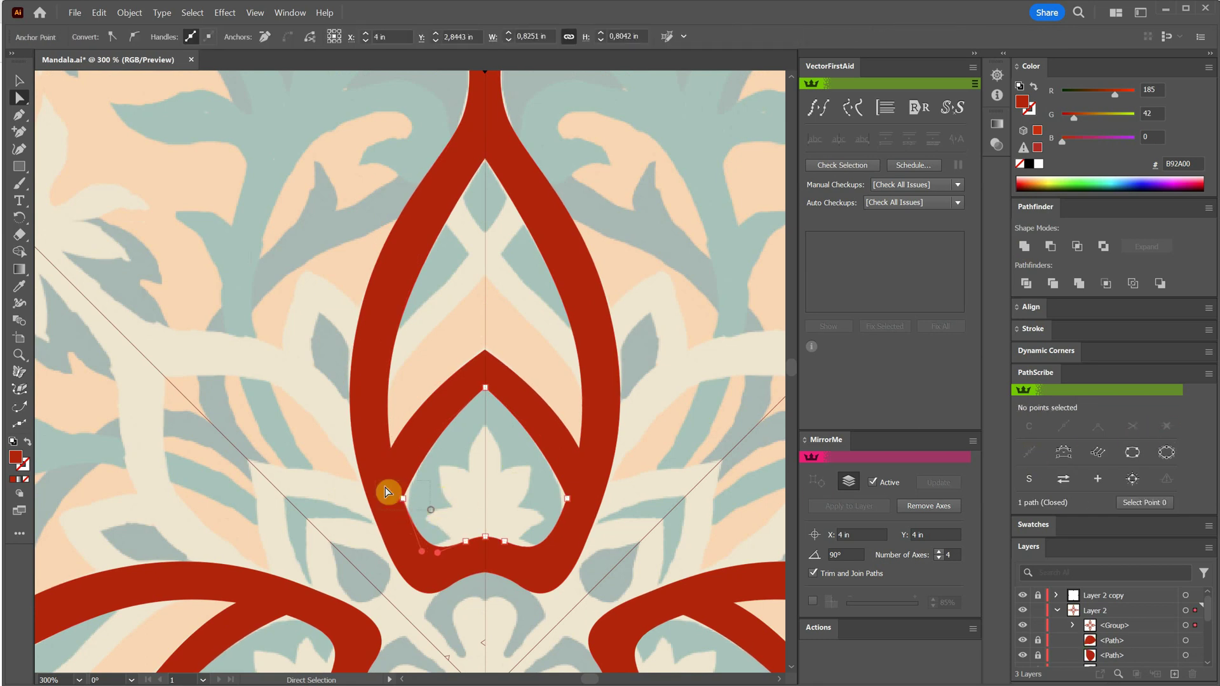
pyautogui.click(485, 495)
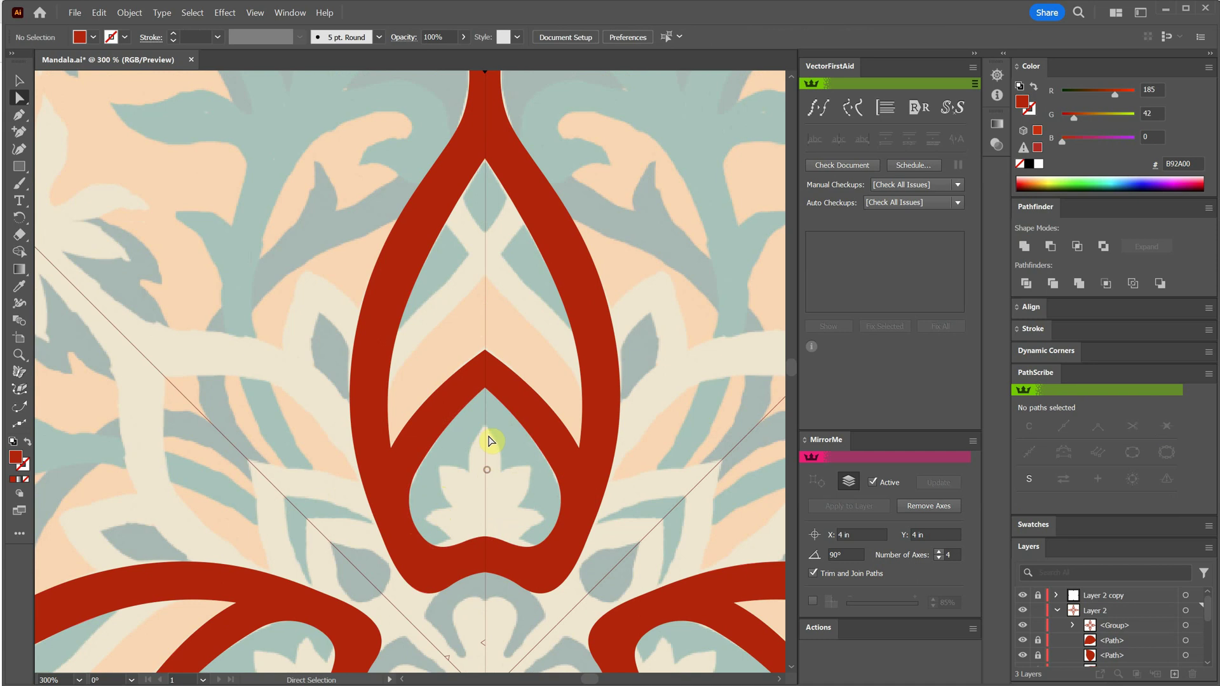
# Save the document, round the middle corner at the long petal's base to about 0.31 in and deselect it.
pyautogui.scroll(-2, 479, 444)
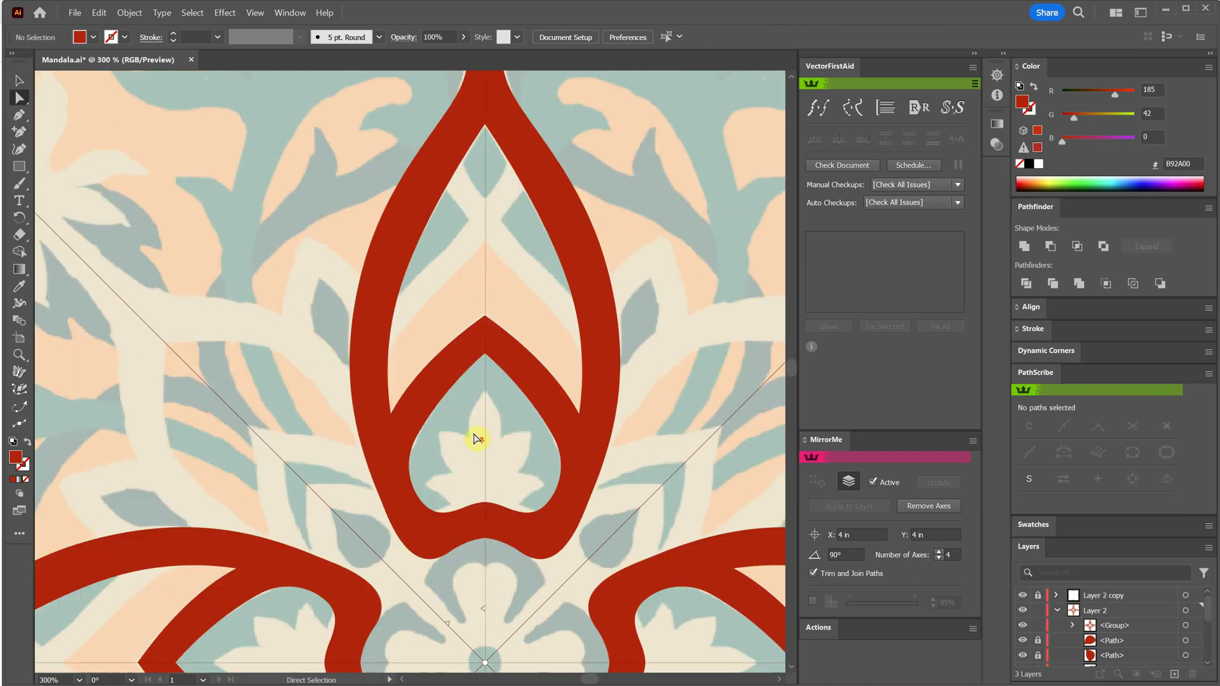
pyautogui.scroll(-4, 473, 438)
pyautogui.hotkey('ctrl', 's')
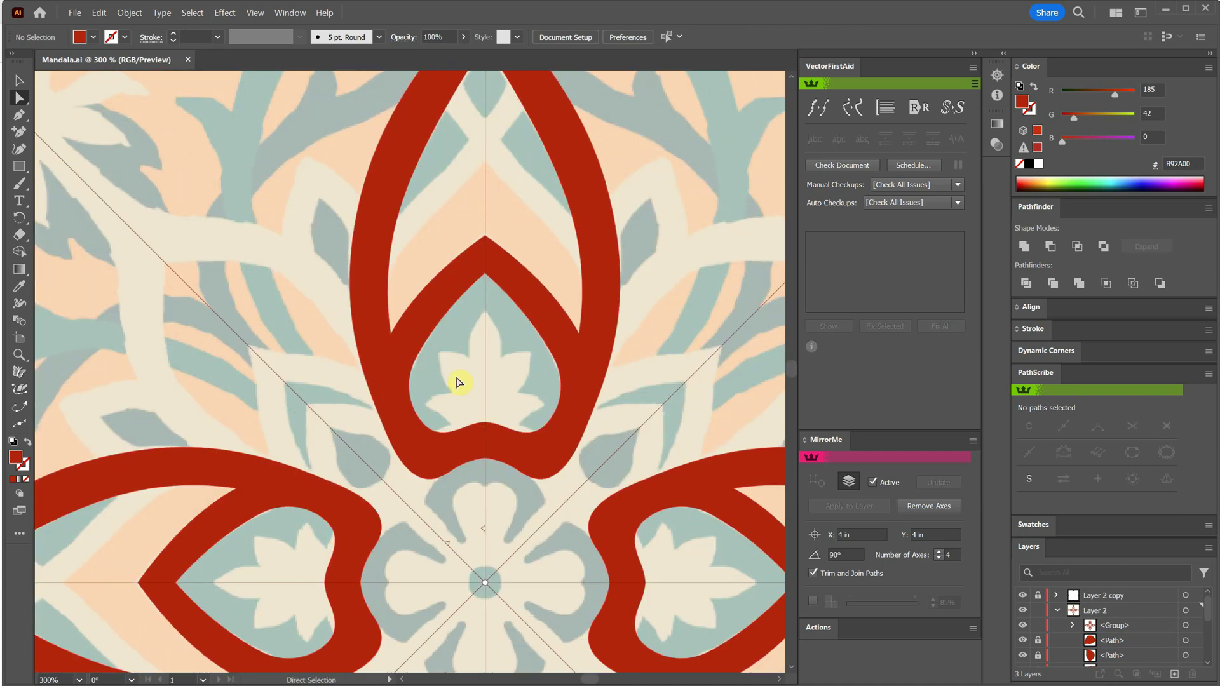
pyautogui.click(483, 461)
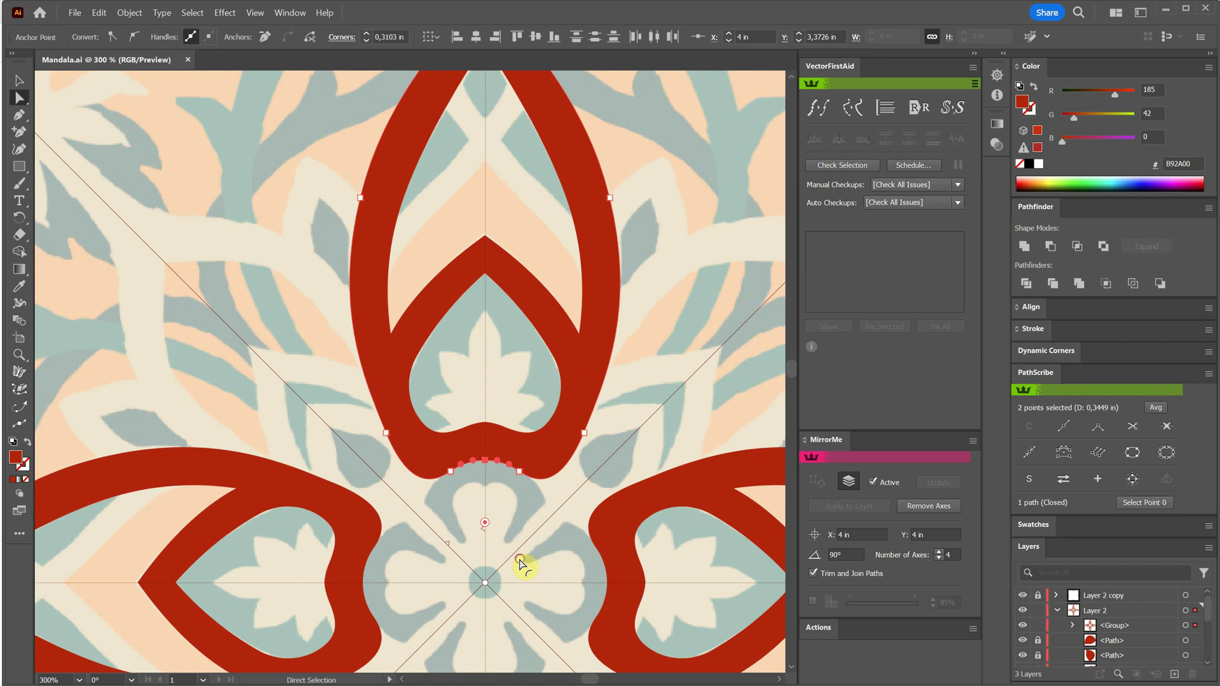
pyautogui.hotkey('ctrl', 'shift', 'a')
# Trace the five-lobed cream leaf inside the teardrop opening with the Pen tool, from the petal's base up to the leaf tip.
pyautogui.click(18, 117)
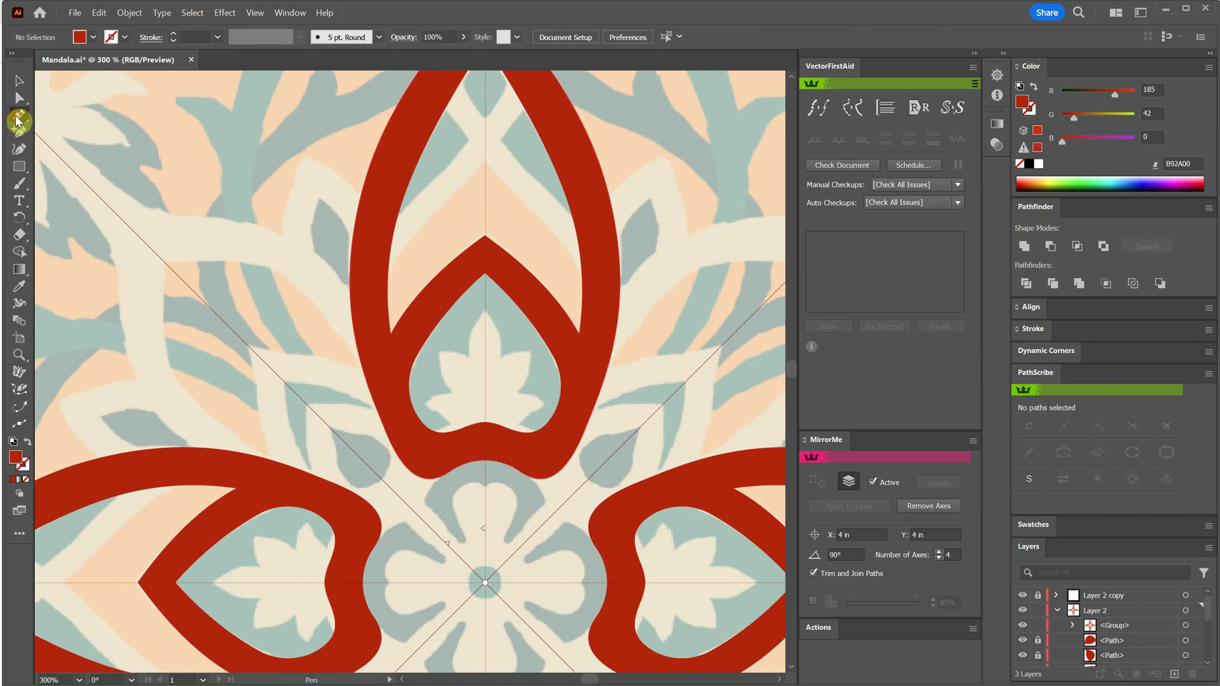
pyautogui.moveTo(470, 436); pyautogui.dragTo(469, 401)
pyautogui.click(425, 404)
pyautogui.click(455, 396)
pyautogui.moveTo(438, 353); pyautogui.dragTo(483, 368)
pyautogui.click(438, 353)
pyautogui.click(471, 357)
pyautogui.moveTo(485, 312); pyautogui.dragTo(506, 286)
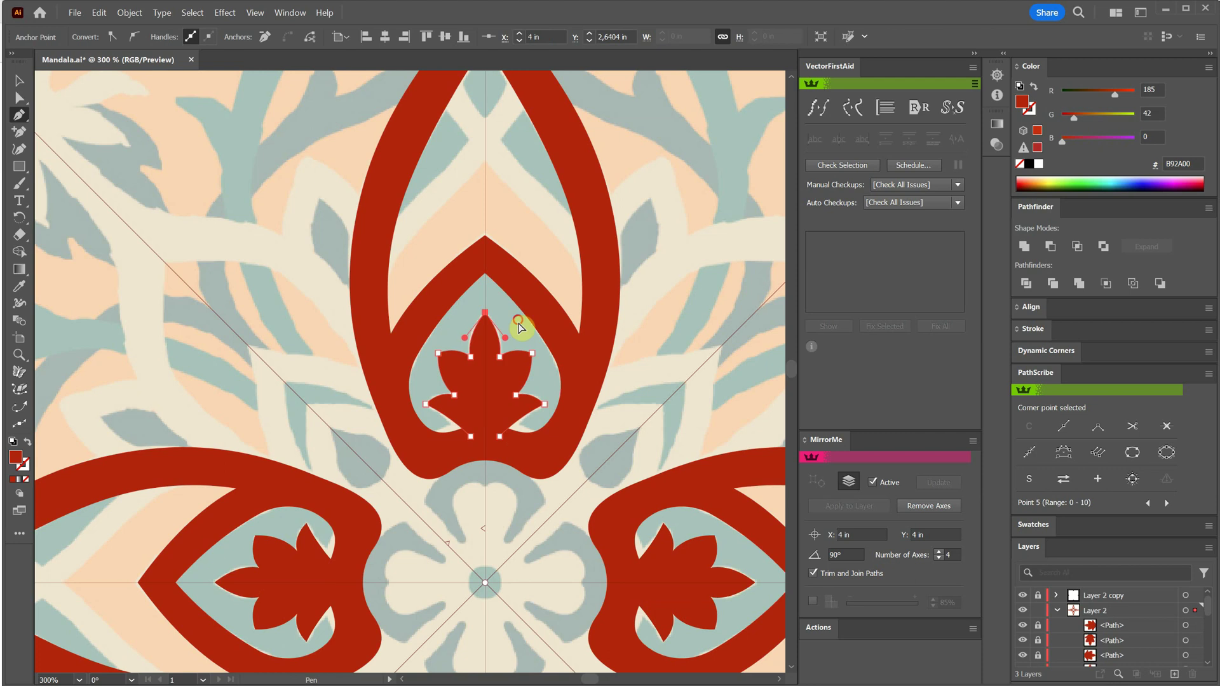
# Unite the five-lobed leaf with the long petal, round the lower ends of the teardrop opening and save the document.
pyautogui.keyDown('ctrl'); pyautogui.click(622, 289); pyautogui.keyUp('ctrl')
pyautogui.click(19, 97)
pyautogui.moveTo(325, 268); pyautogui.dragTo(551, 489)
pyautogui.click(634, 326)
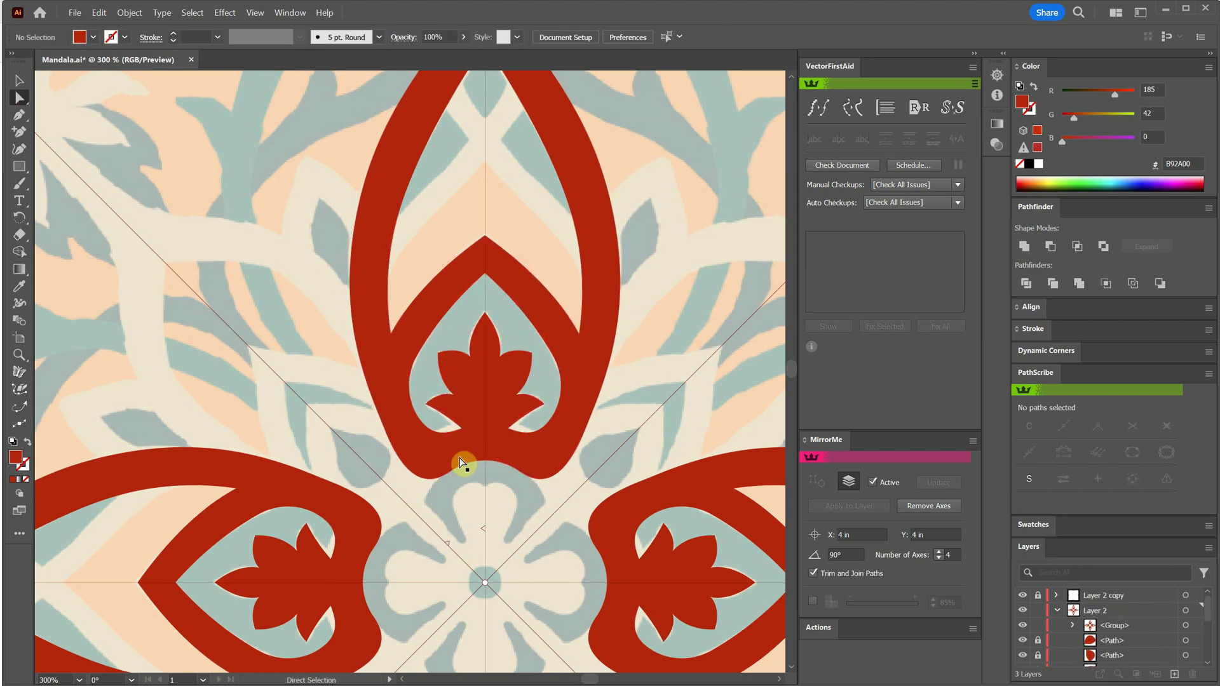
pyautogui.hotkey('ctrl', 's')
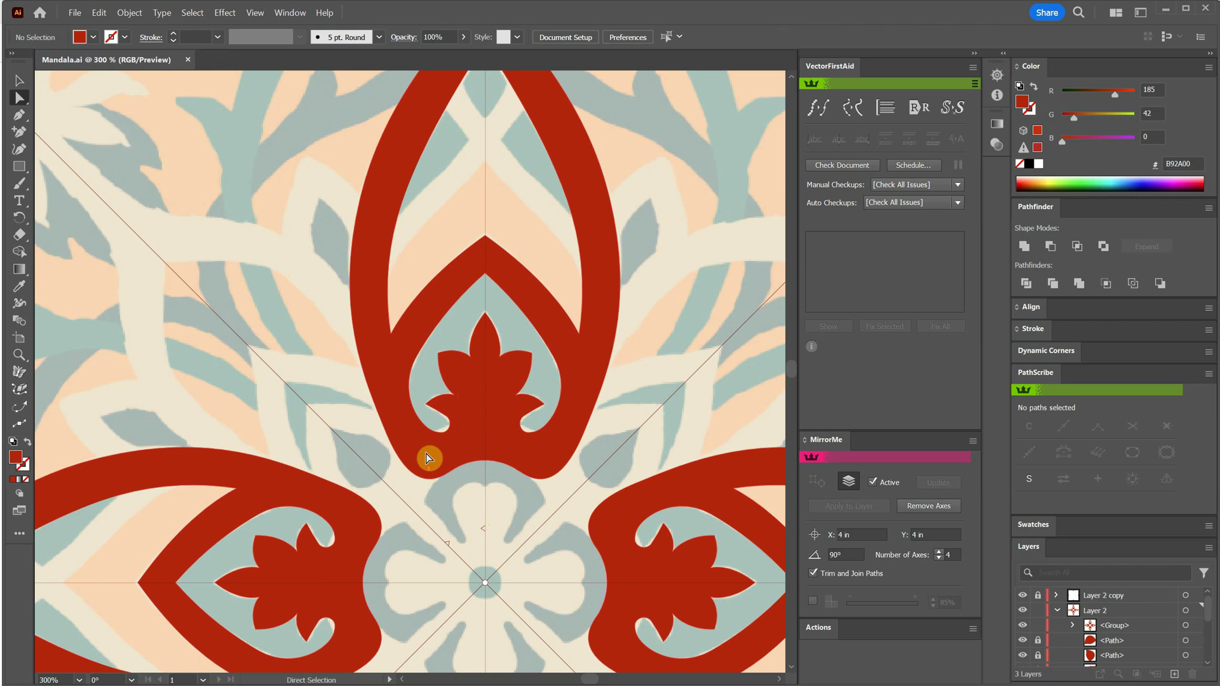
# Trace the cream outer band of the pointed diagonal leaf between two long petals with the Pen tool and fill it red.
pyautogui.scroll(-5, 427, 453)
pyautogui.click(20, 115)
pyautogui.scroll(6, 385, 393)
pyautogui.click(382, 388)
pyautogui.moveTo(292, 362); pyautogui.dragTo(223, 359)
pyautogui.click(206, 342)
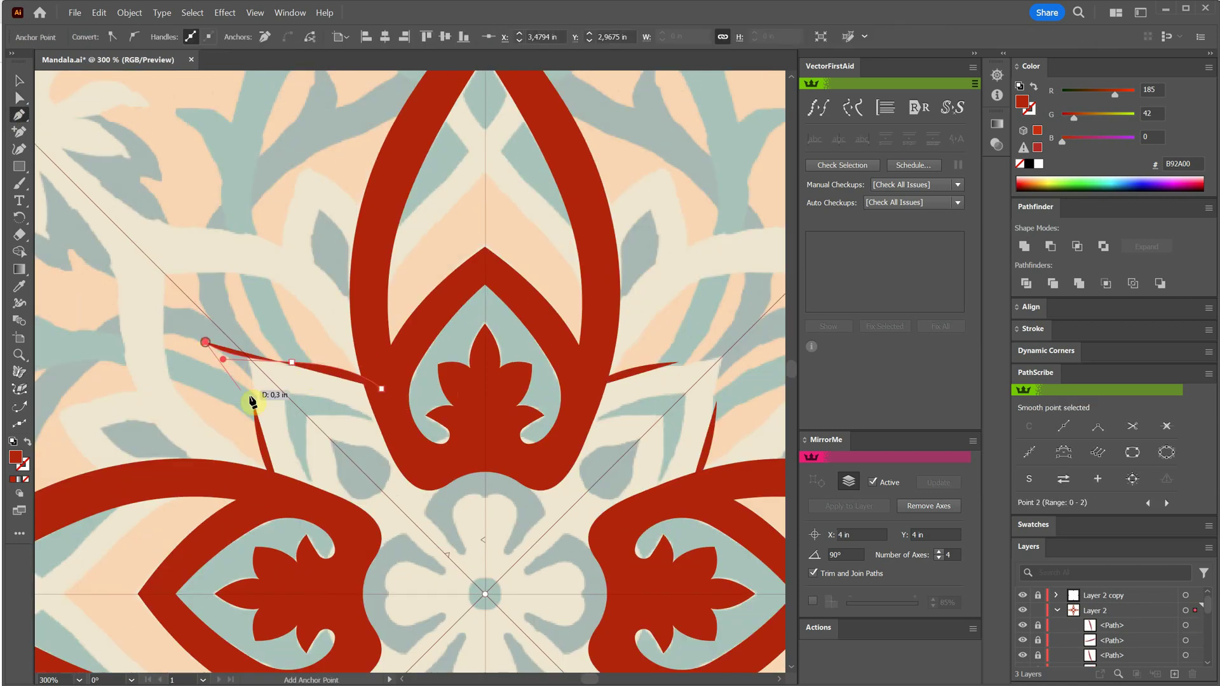
pyautogui.click(382, 390)
pyautogui.hotkey('shift', 'x')
pyautogui.click(384, 418)
pyautogui.moveTo(312, 393)
pyautogui.mouseDown()
pyautogui.moveTo(256, 378)
pyautogui.moveTo(326, 416)
pyautogui.moveTo(301, 380)
pyautogui.mouseUp()
pyautogui.click(239, 388)
pyautogui.hotkey('shift', 'x')
pyautogui.keyDown('ctrl'); pyautogui.click(300, 330); pyautogui.keyUp('ctrl')
# Refine the inner edge of the pointed diagonal band and unite the band with the neighbouring long petals.
pyautogui.press('a')
pyautogui.click(278, 387)
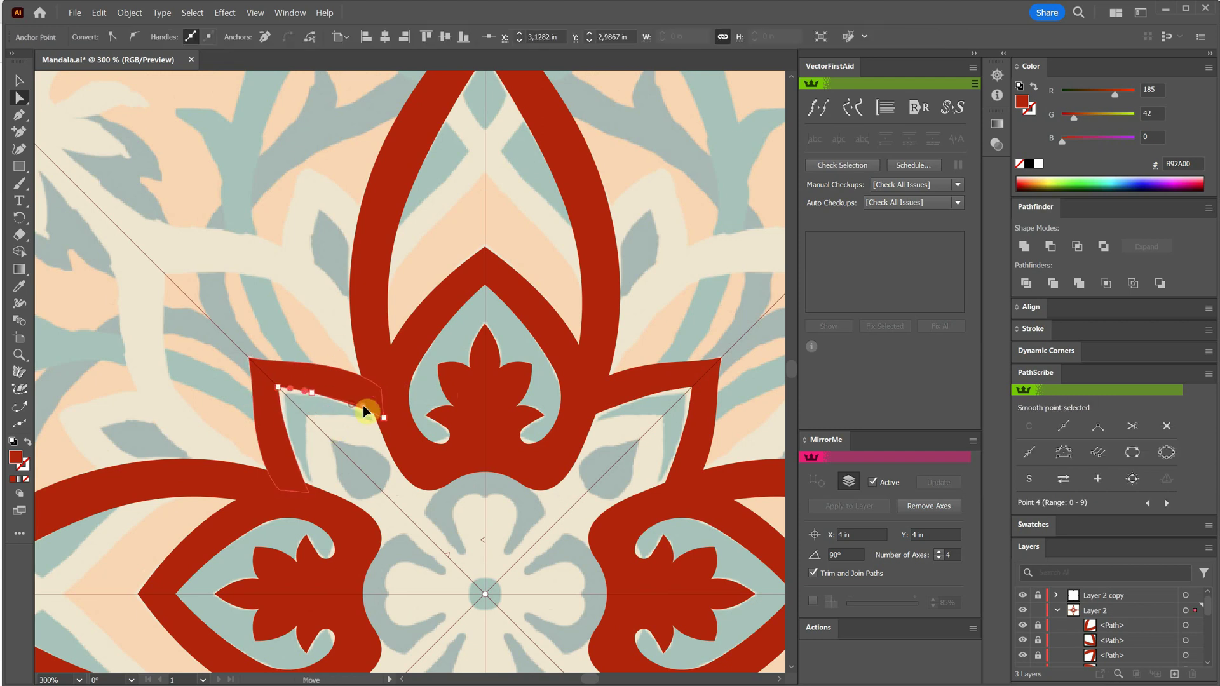
pyautogui.moveTo(363, 405); pyautogui.dragTo(366, 406)
pyautogui.click(326, 322)
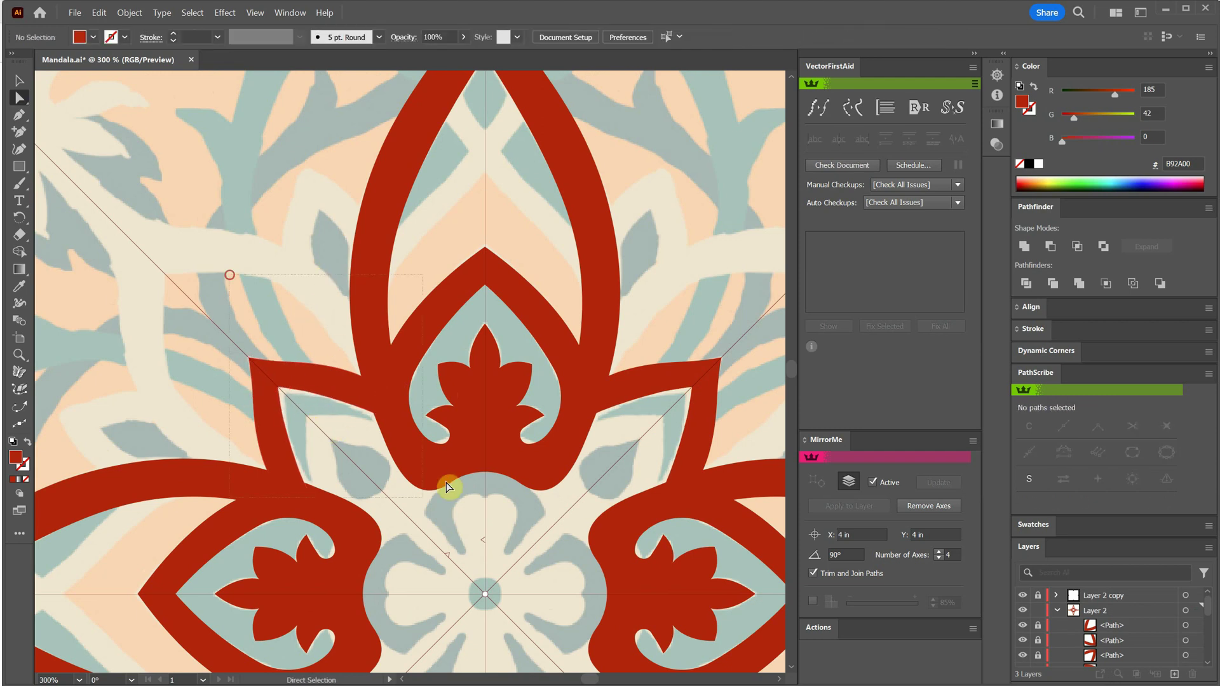
pyautogui.moveTo(446, 487); pyautogui.dragTo(450, 484)
pyautogui.click(1024, 246)
# Trace the cream area from the diagonal leaf's inner point down to the central rosette's edge and unite it with all other red artwork.
pyautogui.click(19, 115)
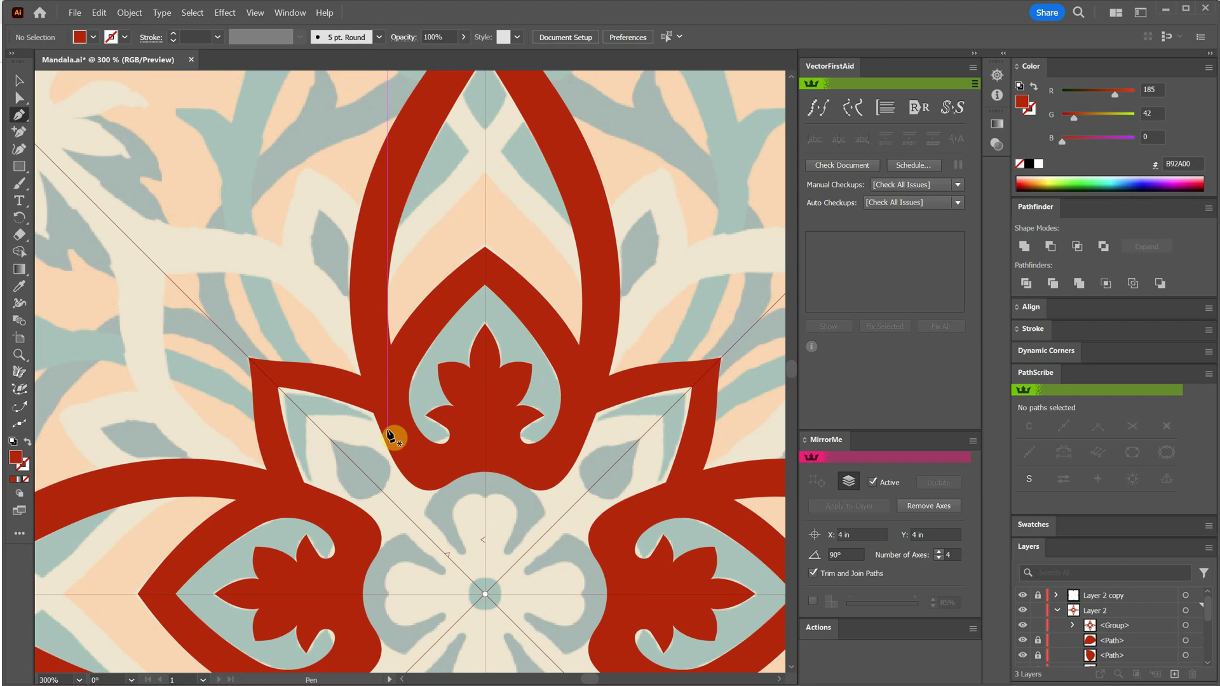
pyautogui.click(387, 429)
pyautogui.moveTo(301, 419); pyautogui.dragTo(247, 426)
pyautogui.moveTo(388, 431); pyautogui.dragTo(442, 491)
pyautogui.click(440, 489)
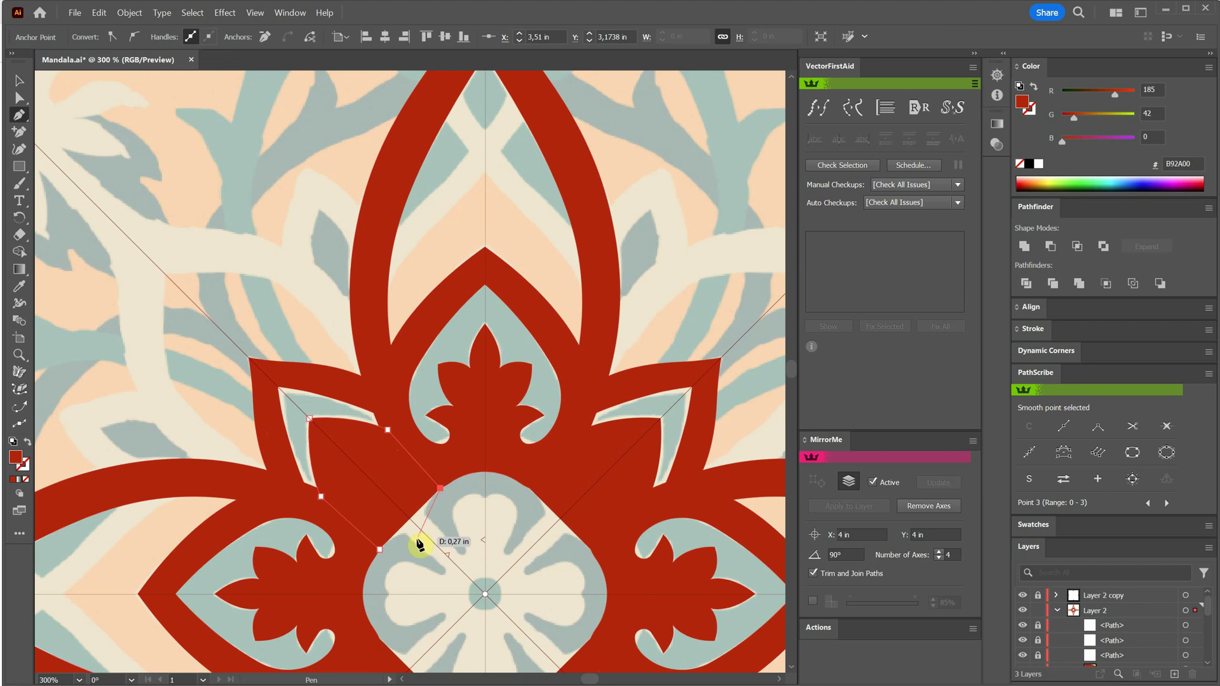
pyautogui.click(405, 544)
pyautogui.press('Escape')
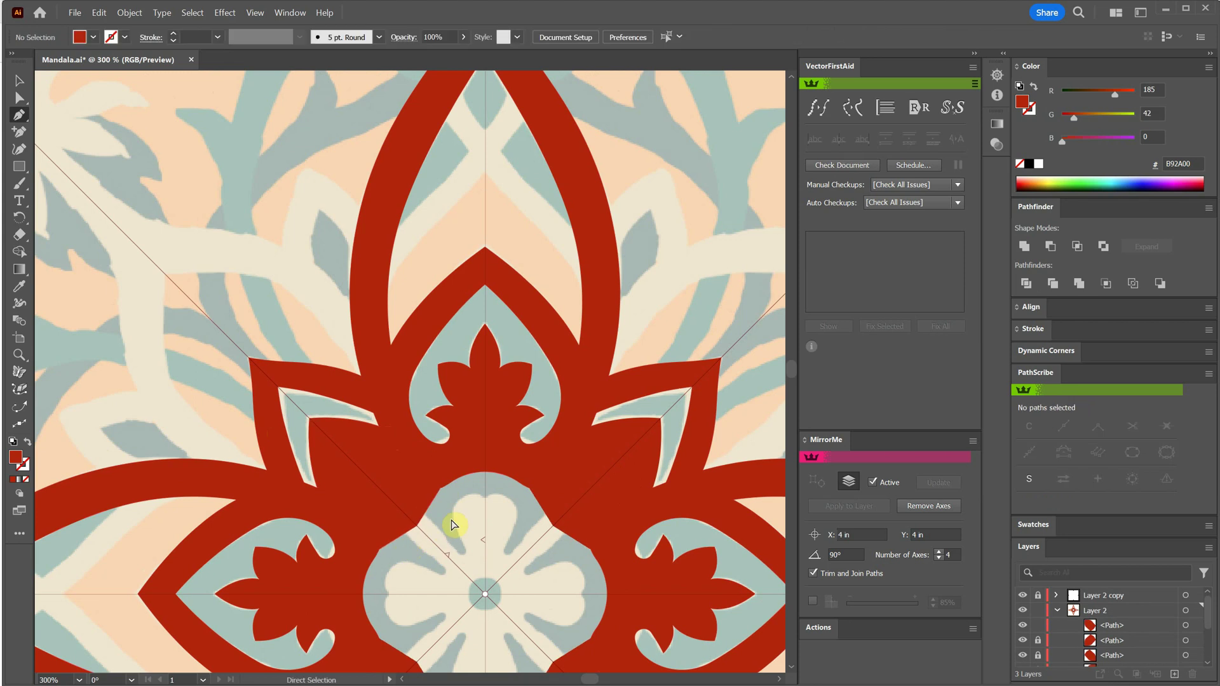
pyautogui.hotkey('ctrl', 'a')
pyautogui.click(1025, 246)
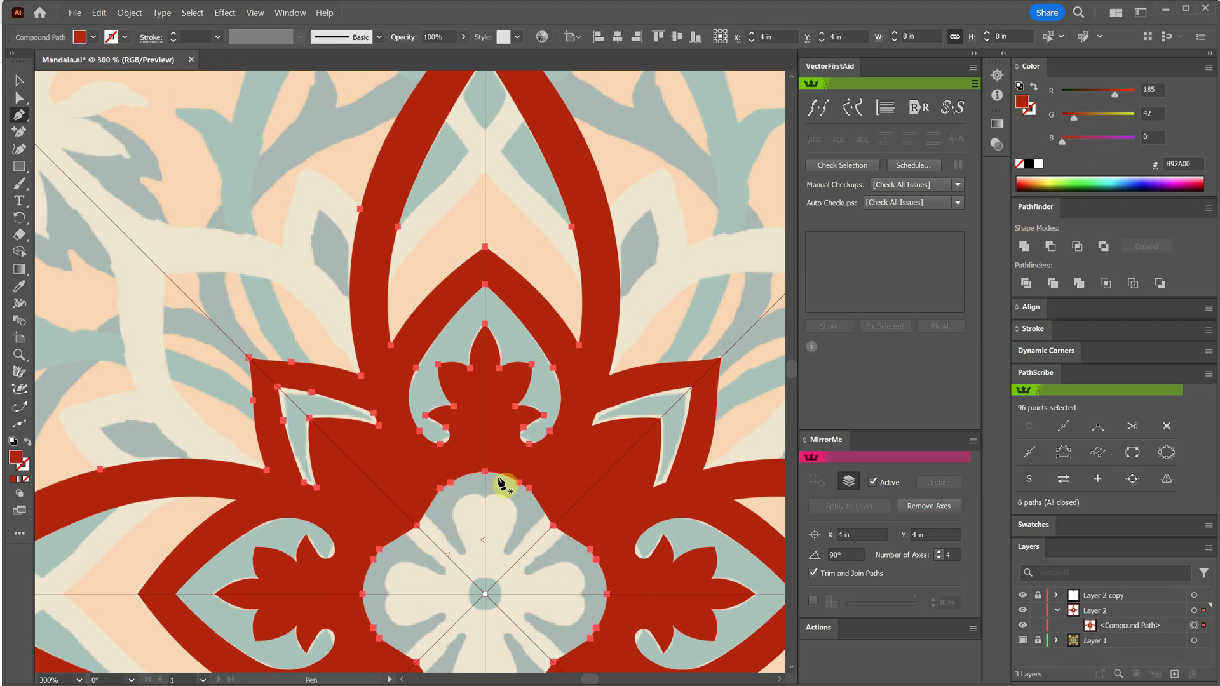
pyautogui.keyDown('ctrl'); pyautogui.click(453, 514); pyautogui.keyUp('ctrl')
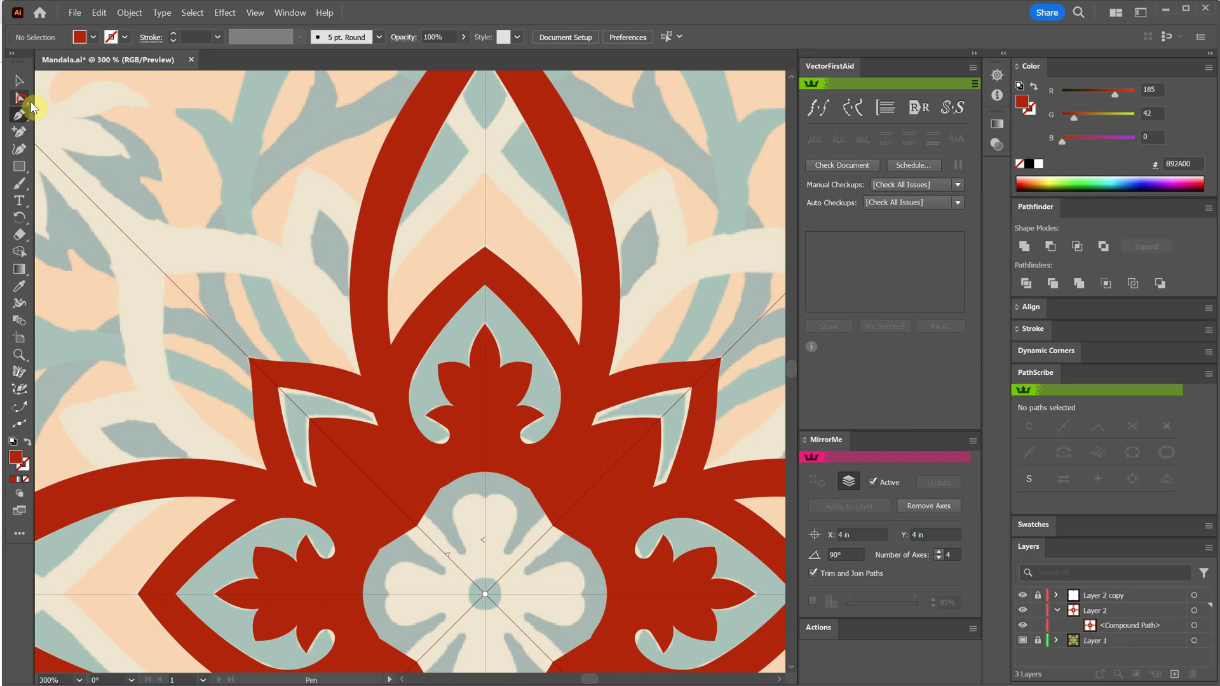
# Remove the surplus anchor points around the central rosette opening with PathScribe and adjust the inward corner on the diagonal.
pyautogui.moveTo(423, 486); pyautogui.dragTo(409, 469)
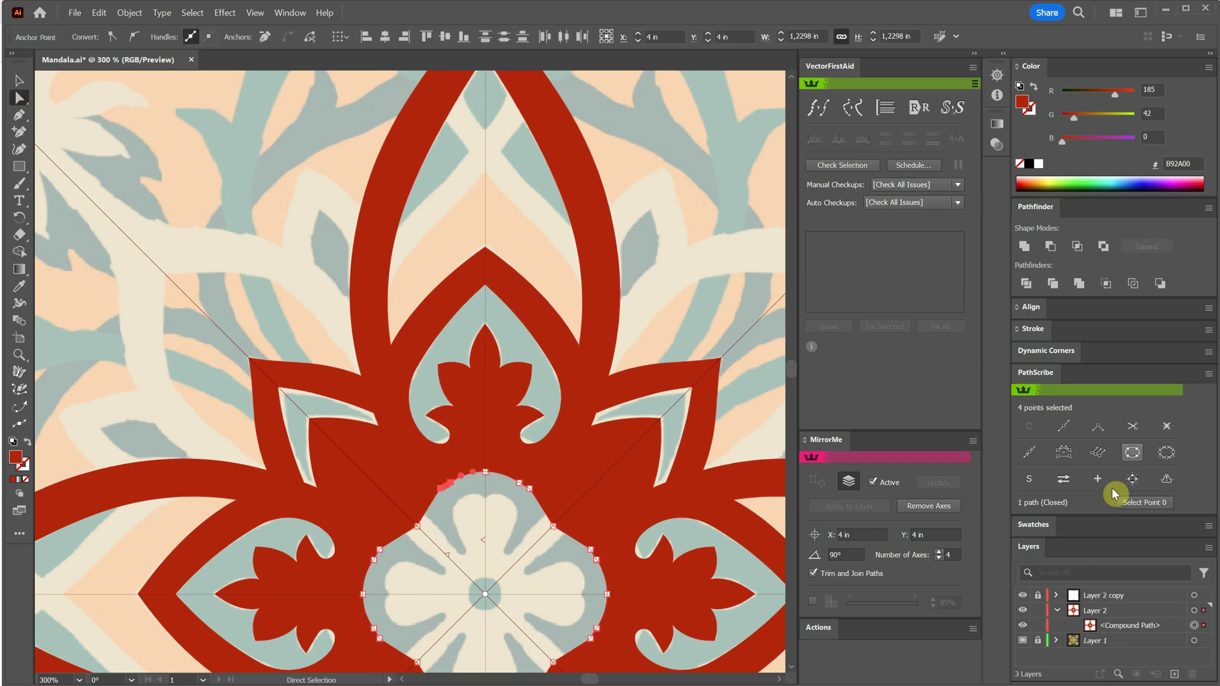
pyautogui.click(1165, 426)
pyautogui.click(456, 520)
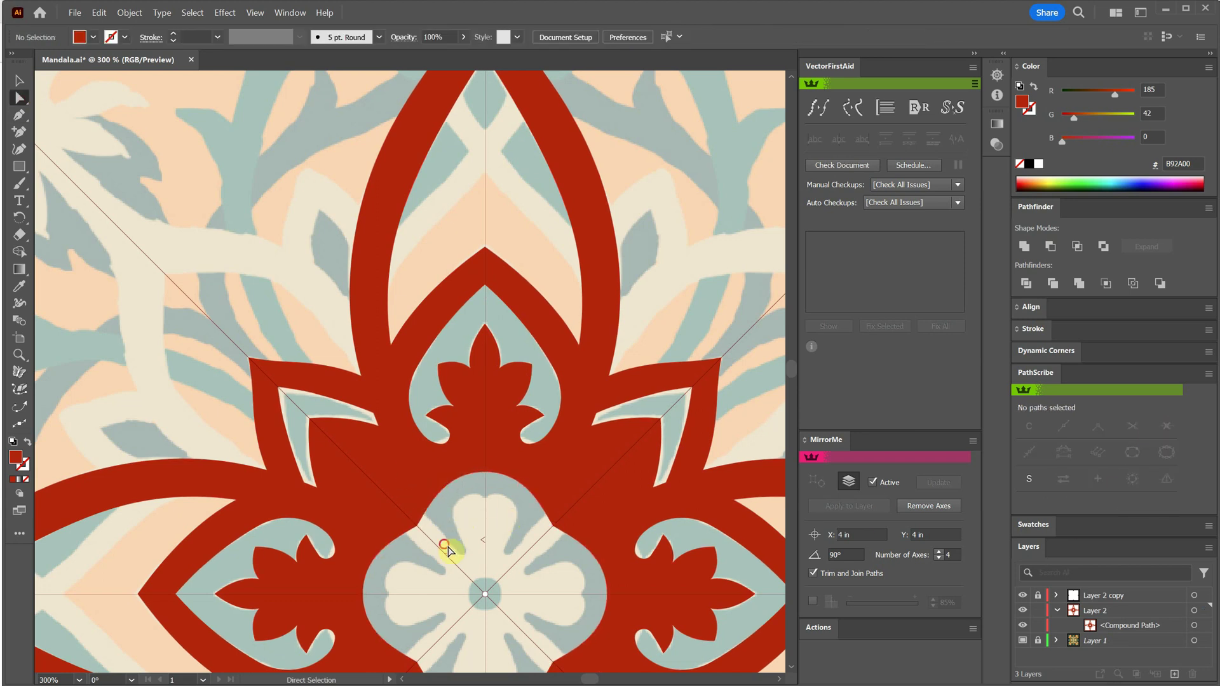
pyautogui.moveTo(444, 539)
pyautogui.mouseDown()
pyautogui.moveTo(410, 493)
pyautogui.moveTo(451, 519)
pyautogui.mouseUp()
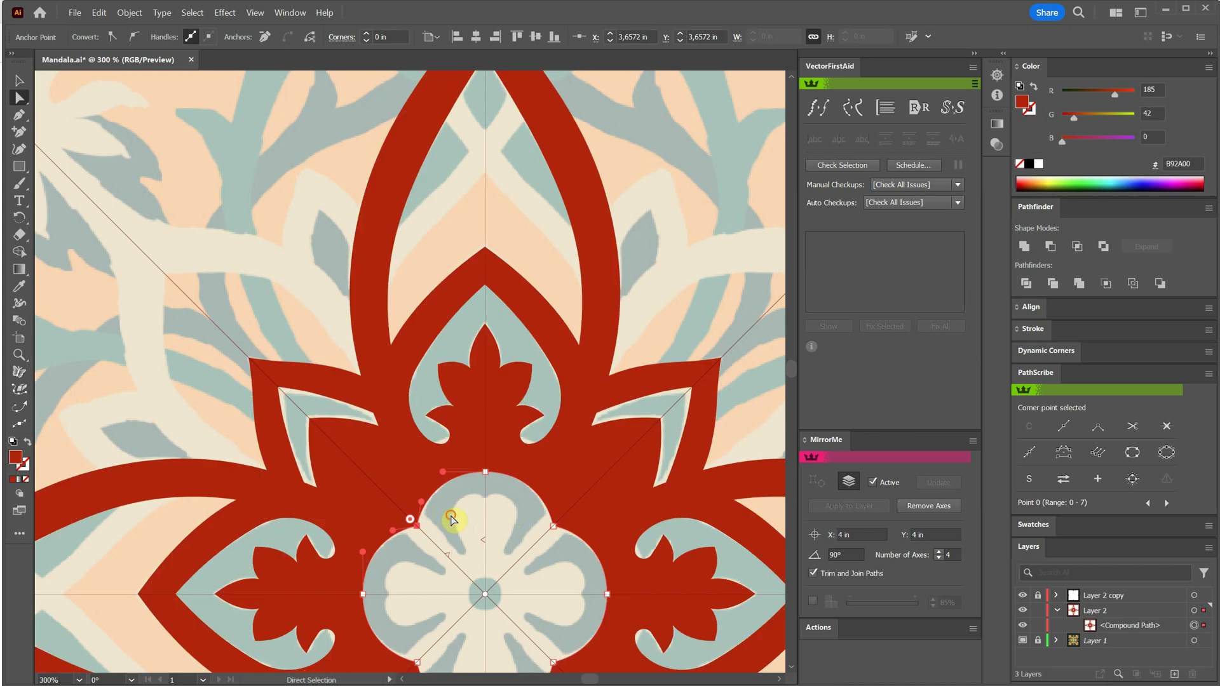
pyautogui.click(453, 541)
# Show the artwork as red outlines without fill and trace the grey teardrop inside the diagonal leaf with the Pen tool.
pyautogui.scroll(-3, 474, 502)
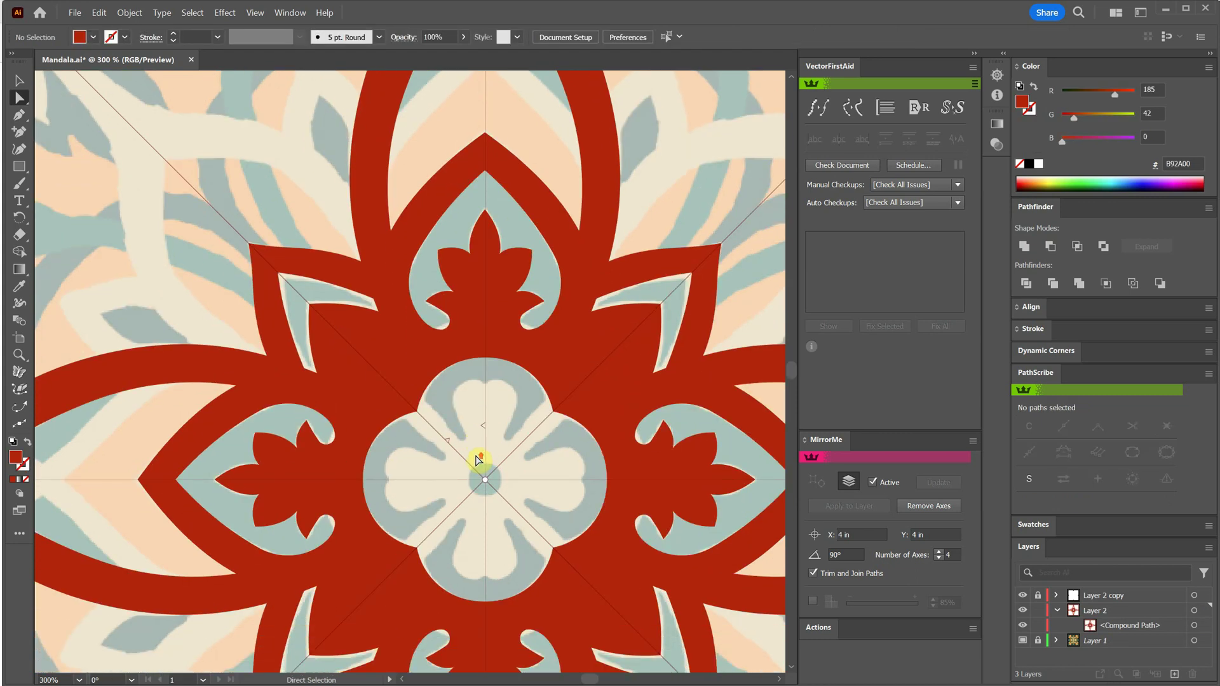
pyautogui.click(341, 374)
pyautogui.hotkey('shift', 'x')
pyautogui.click(479, 452)
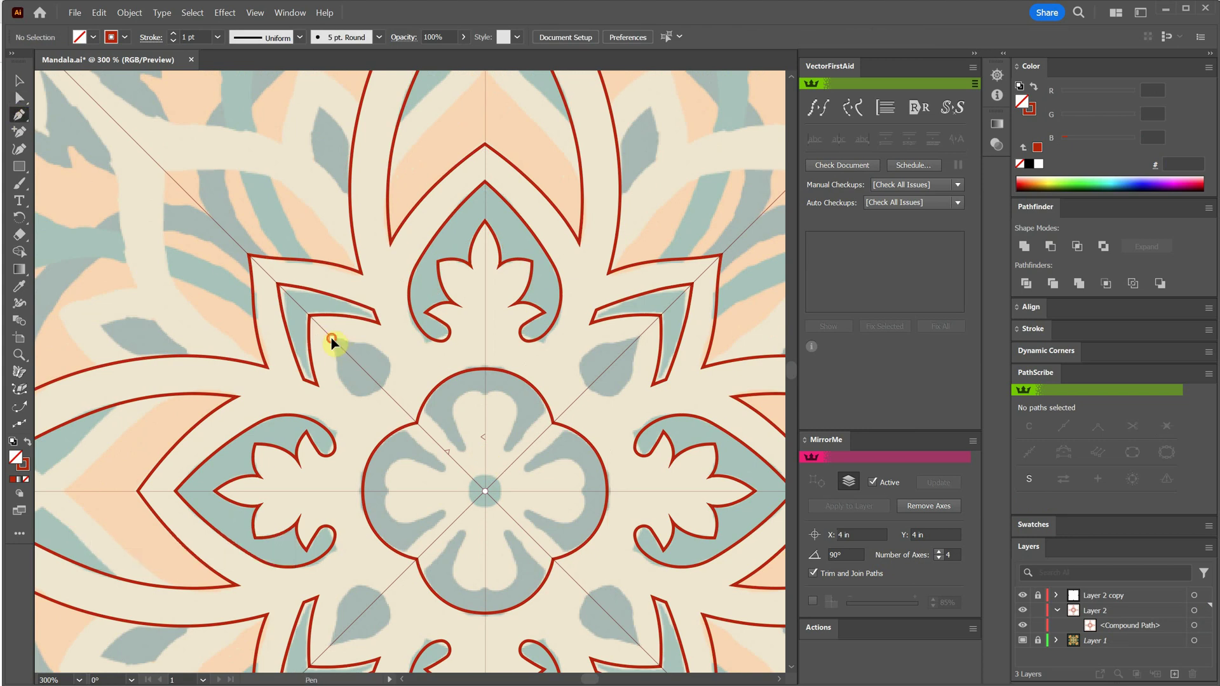
pyautogui.moveTo(332, 337); pyautogui.dragTo(388, 361)
pyautogui.click(394, 400)
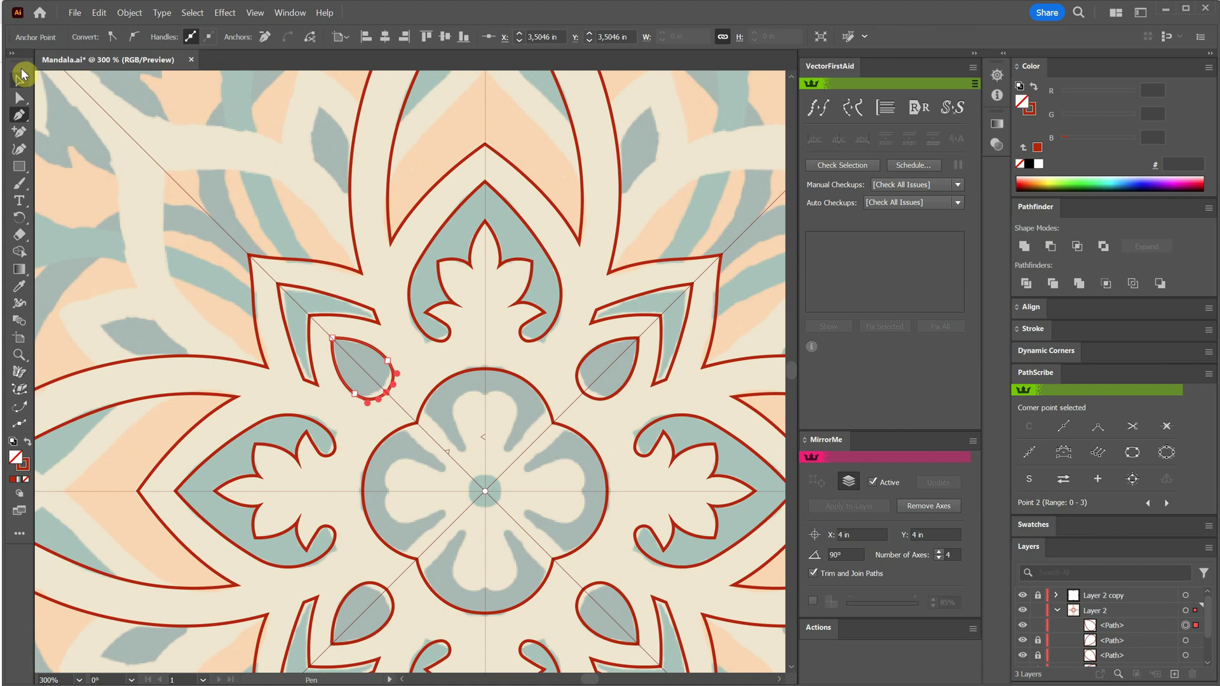
# Select the traced teardrop together with the main artwork and cut it out with Minus Front.
pyautogui.click(19, 97)
pyautogui.moveTo(432, 468); pyautogui.dragTo(354, 349)
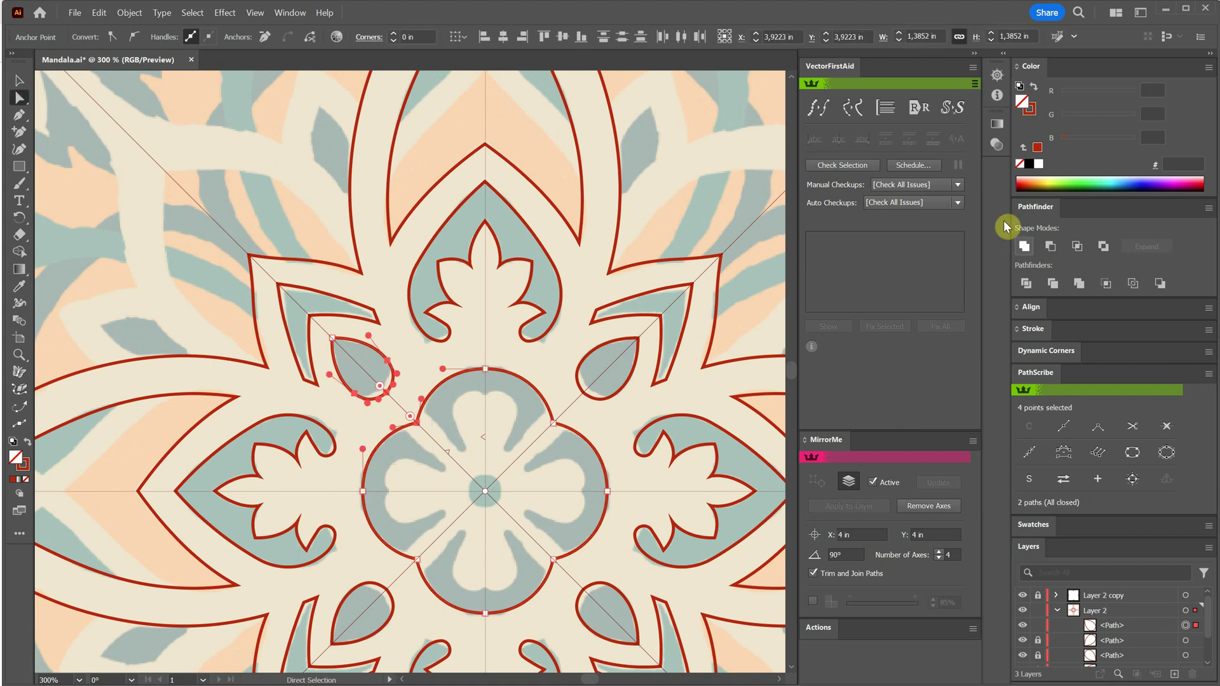
pyautogui.click(1051, 246)
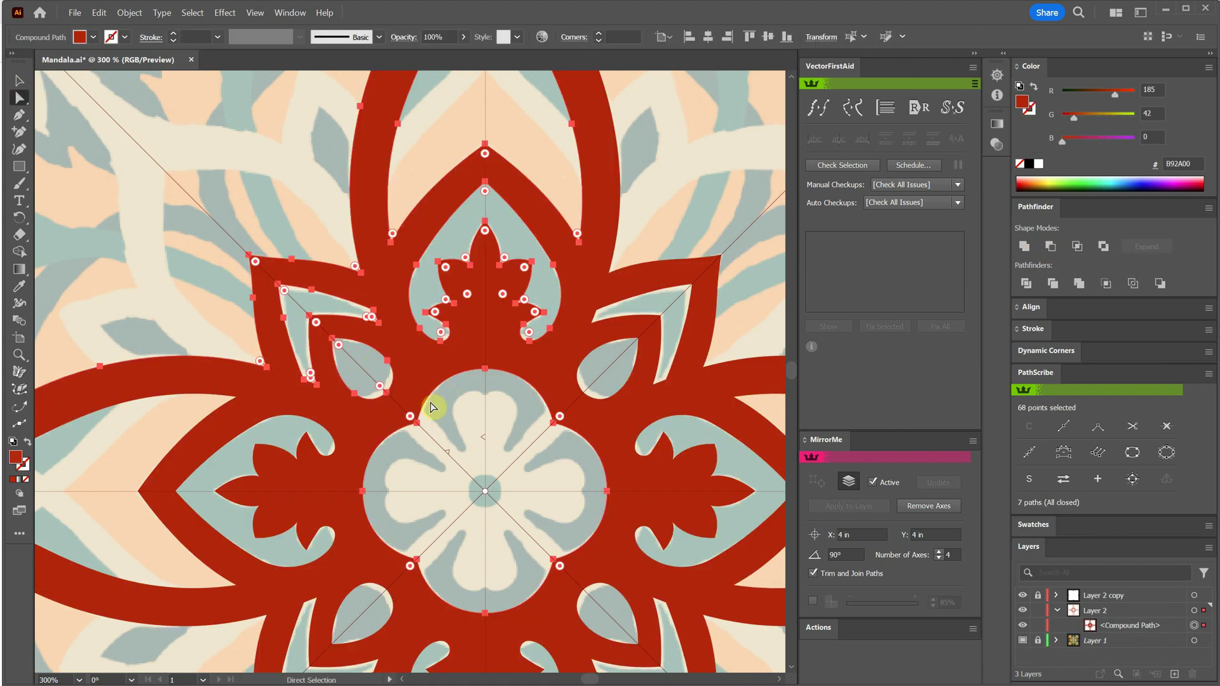
pyautogui.click(443, 467)
# Round the corner at the diagonal teardrop's wide end and save the document.
pyautogui.moveTo(389, 391); pyautogui.dragTo(393, 398)
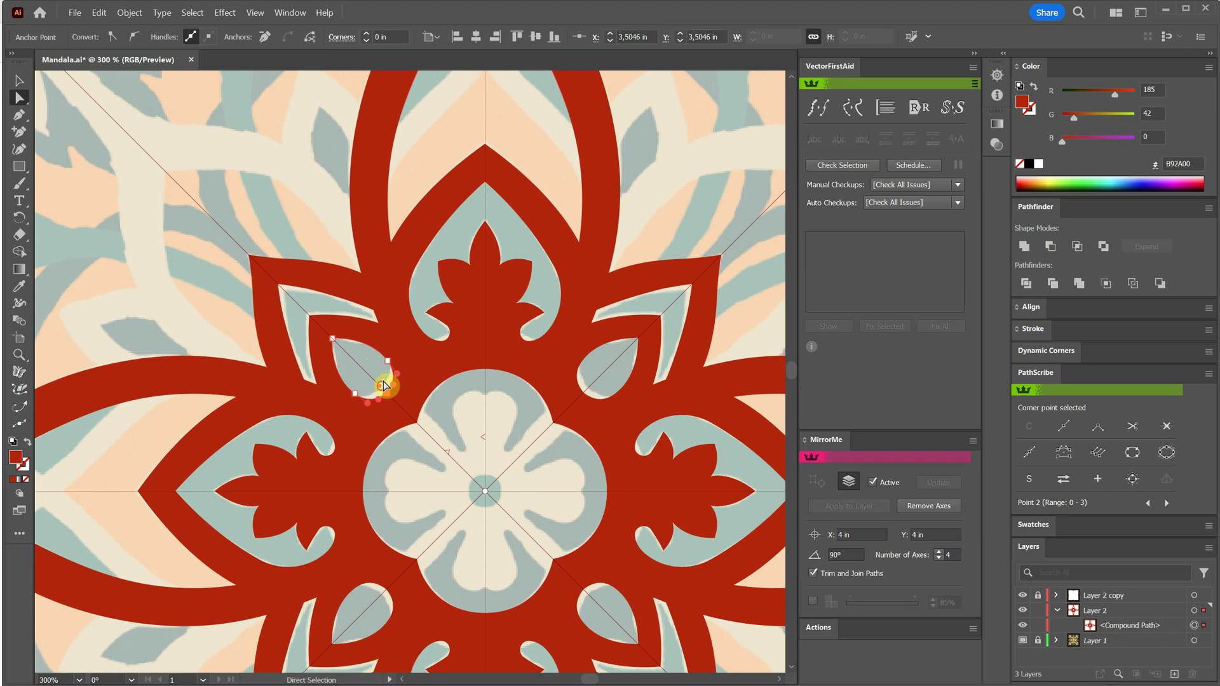
pyautogui.moveTo(365, 359); pyautogui.dragTo(314, 328)
pyautogui.click(449, 448)
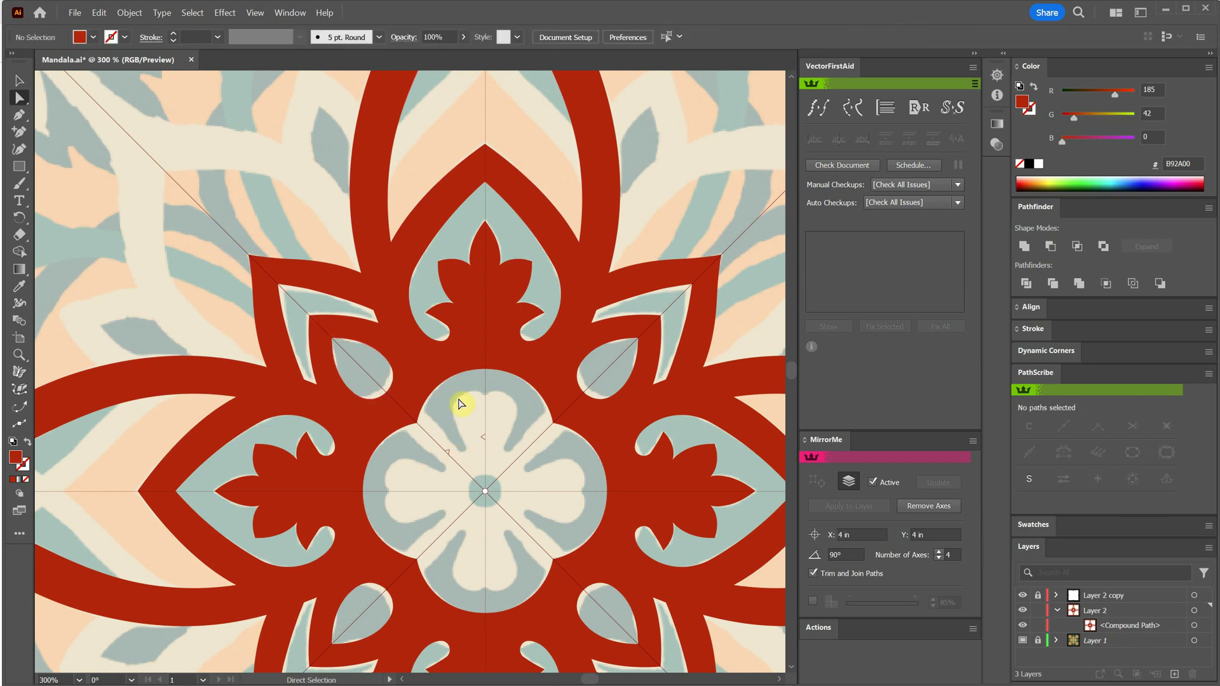
pyautogui.hotkey('ctrl', 's')
# Trace the rosette's heart-shaped cream petal and the diagonal bar beside it as one closed shape with the Pen tool.
pyautogui.scroll(-2, 453, 394)
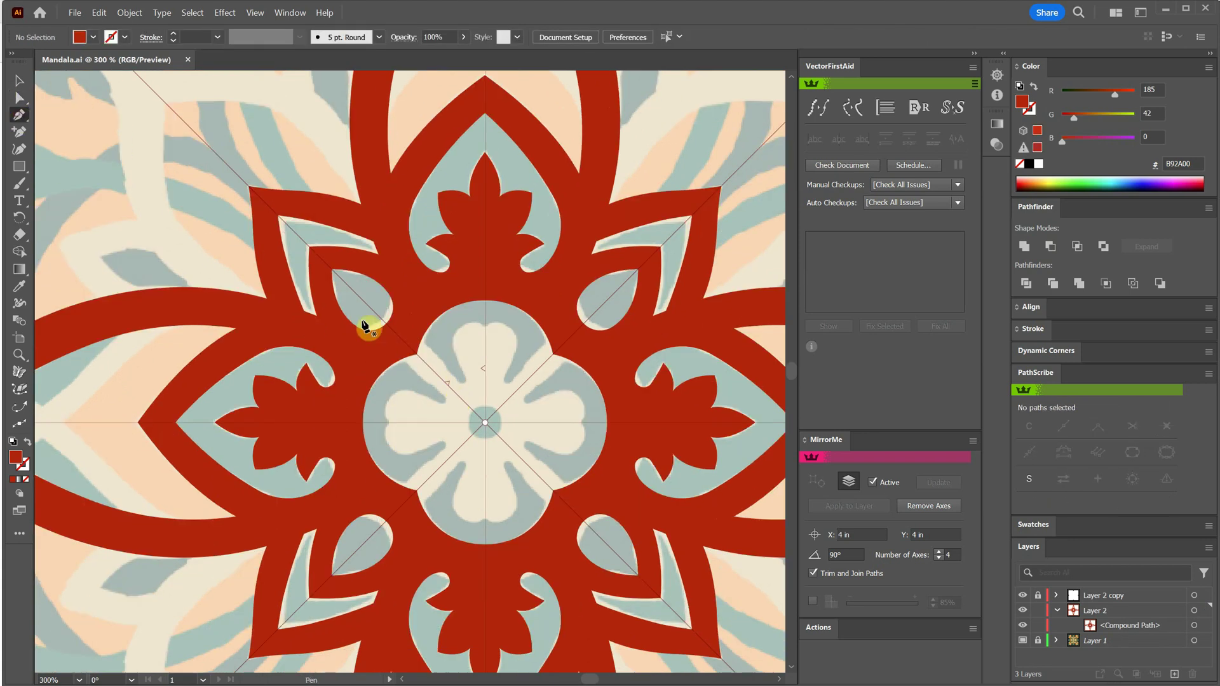
pyautogui.click(409, 331)
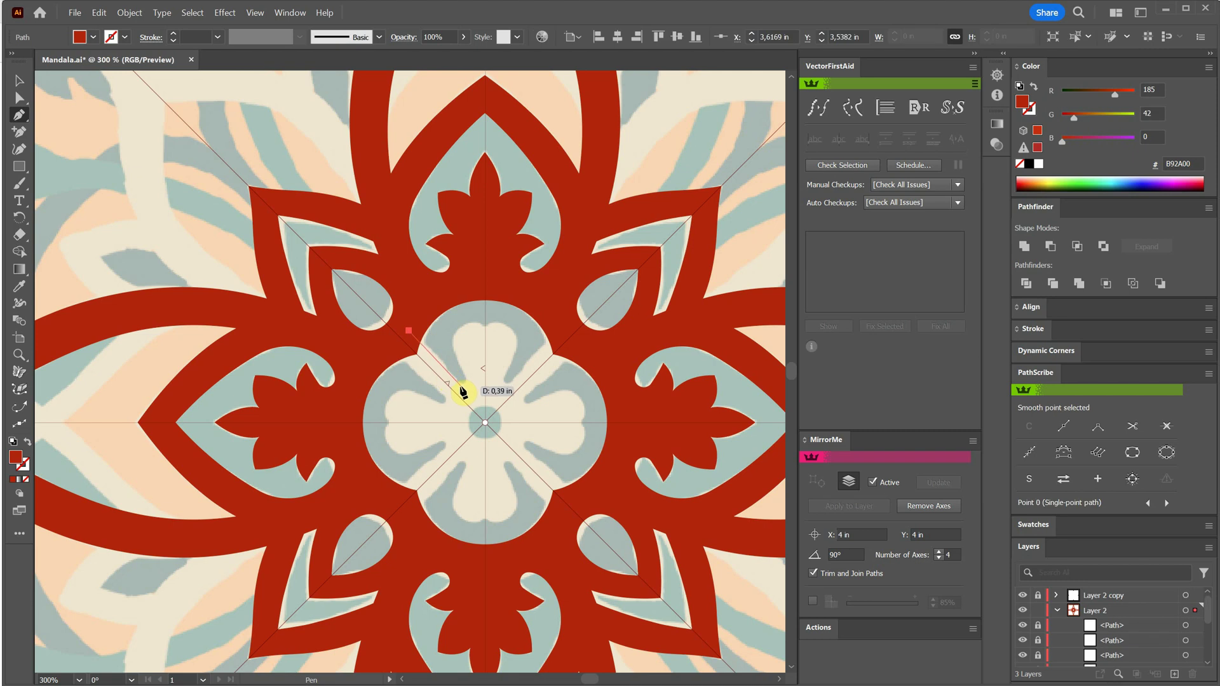
pyautogui.moveTo(468, 389); pyautogui.dragTo(501, 377)
pyautogui.click(502, 377)
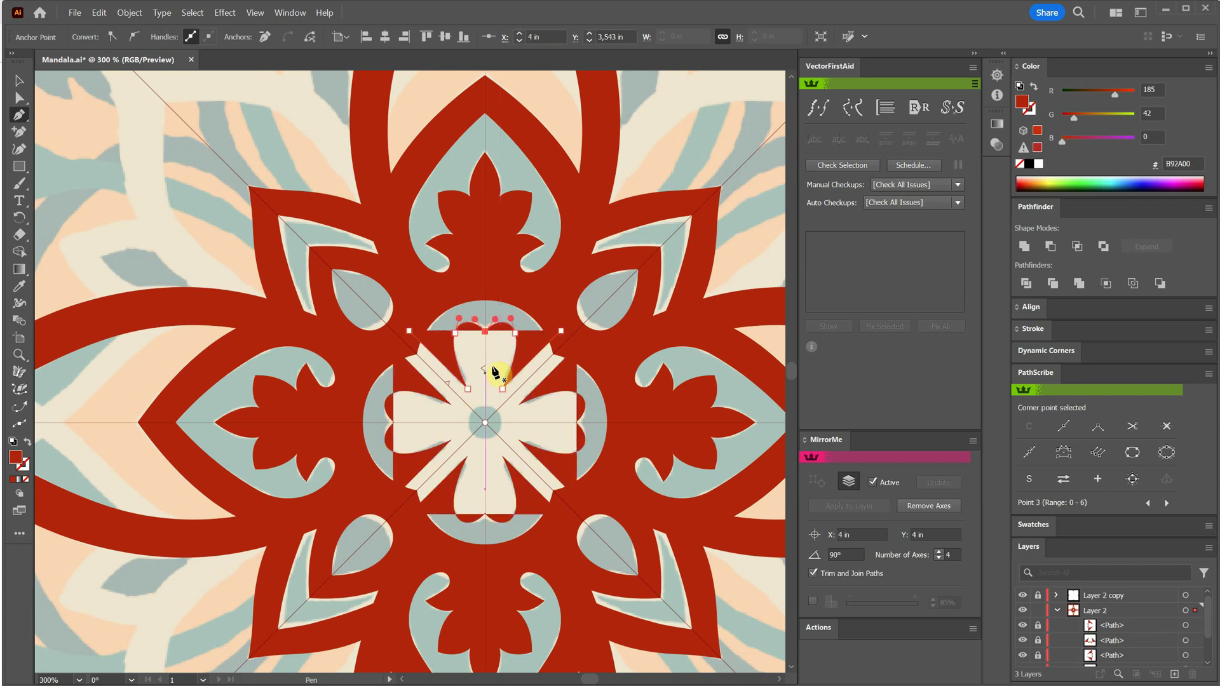
pyautogui.click(409, 331)
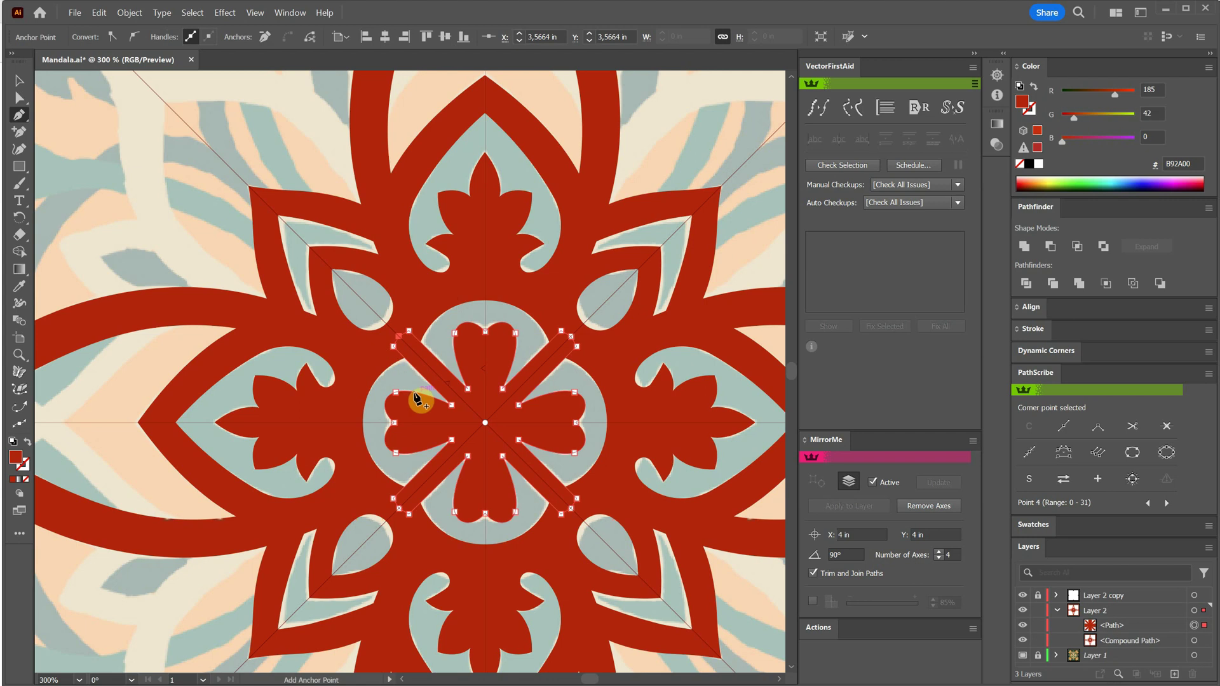
# Round the inner corners between the rosette's petals and diagonal bars, and unite the rosette with the surrounding red artwork.
pyautogui.click(19, 98)
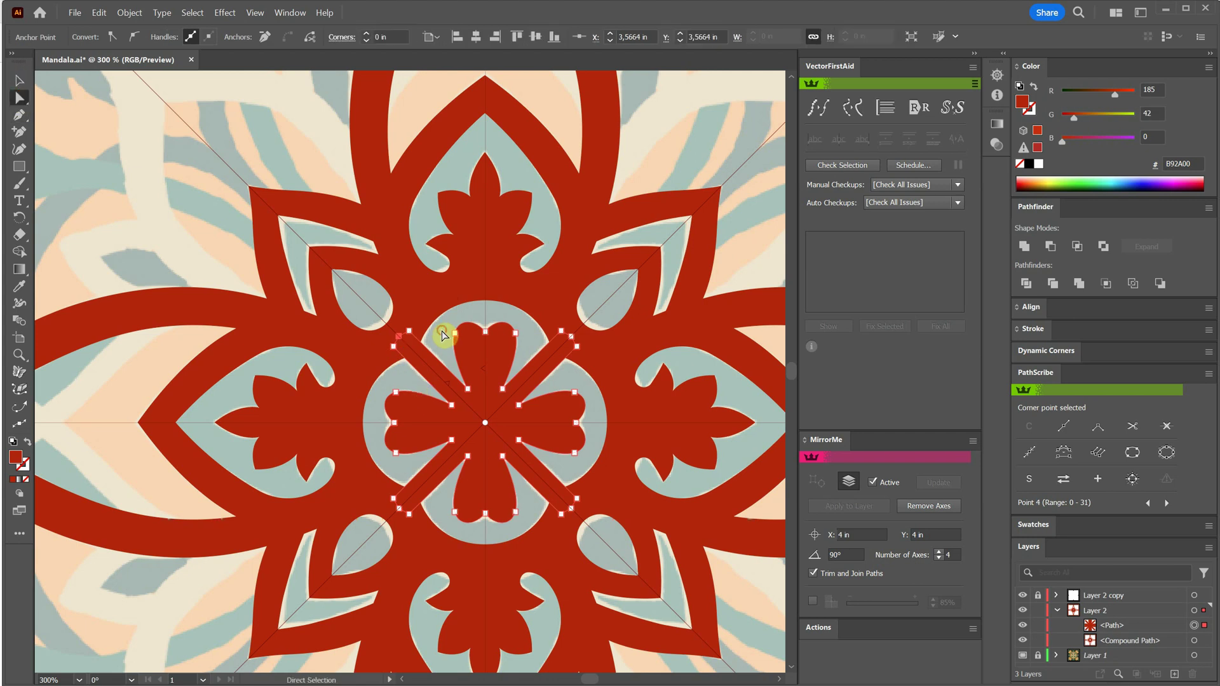
pyautogui.moveTo(443, 335); pyautogui.dragTo(457, 381)
pyautogui.click(494, 318)
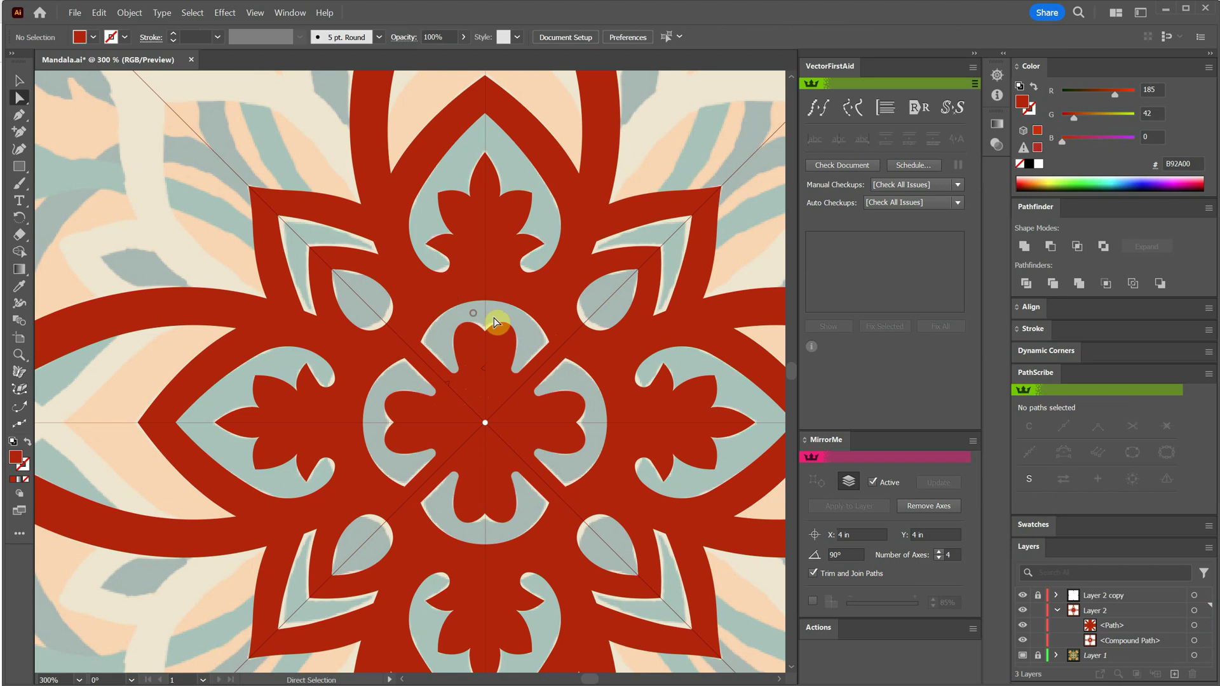
pyautogui.click(497, 400)
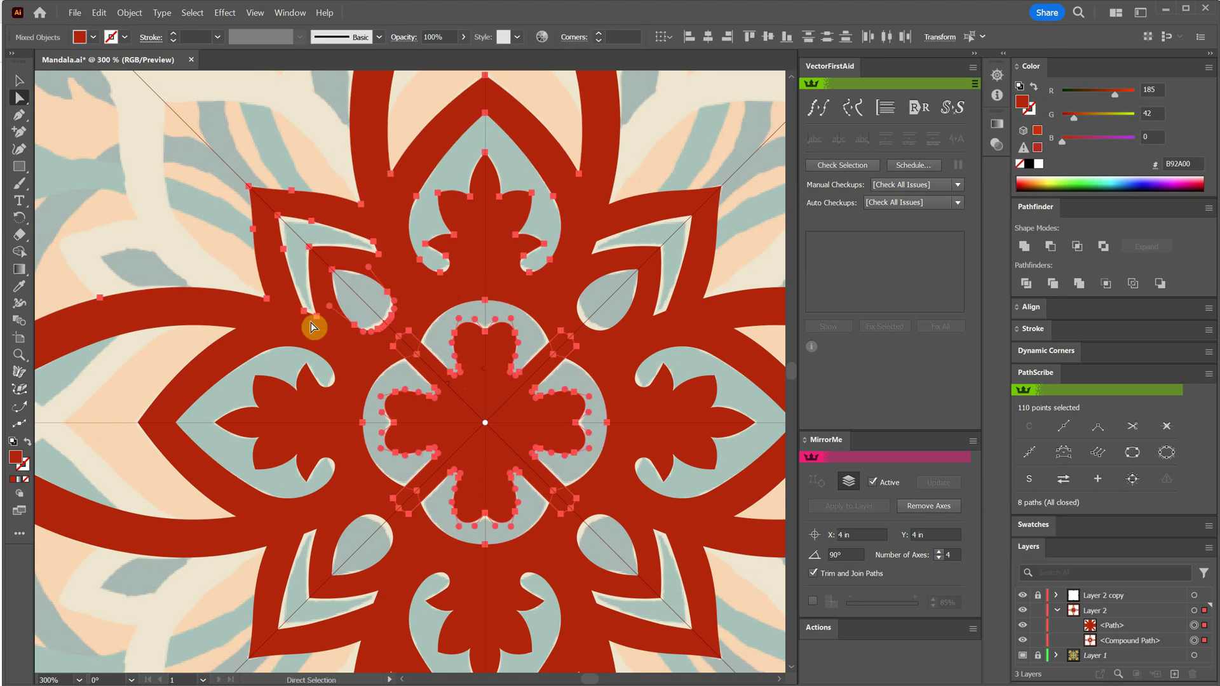
pyautogui.moveTo(213, 199); pyautogui.dragTo(532, 436)
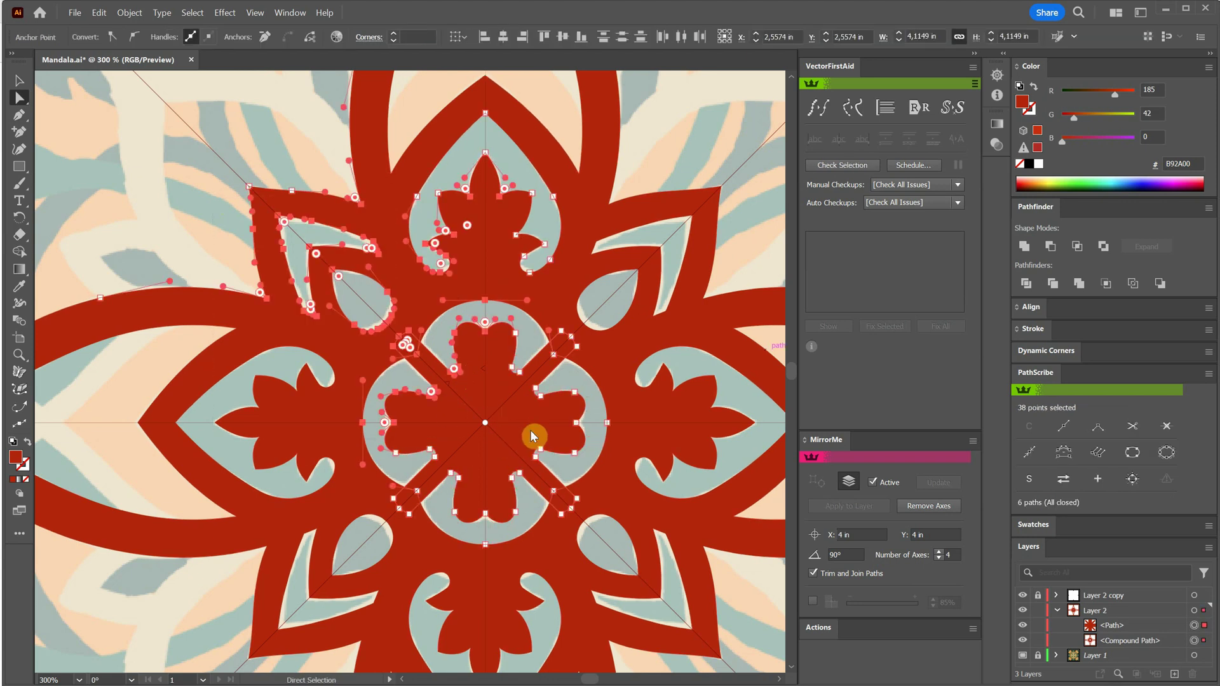
pyautogui.click(1027, 247)
pyautogui.click(443, 331)
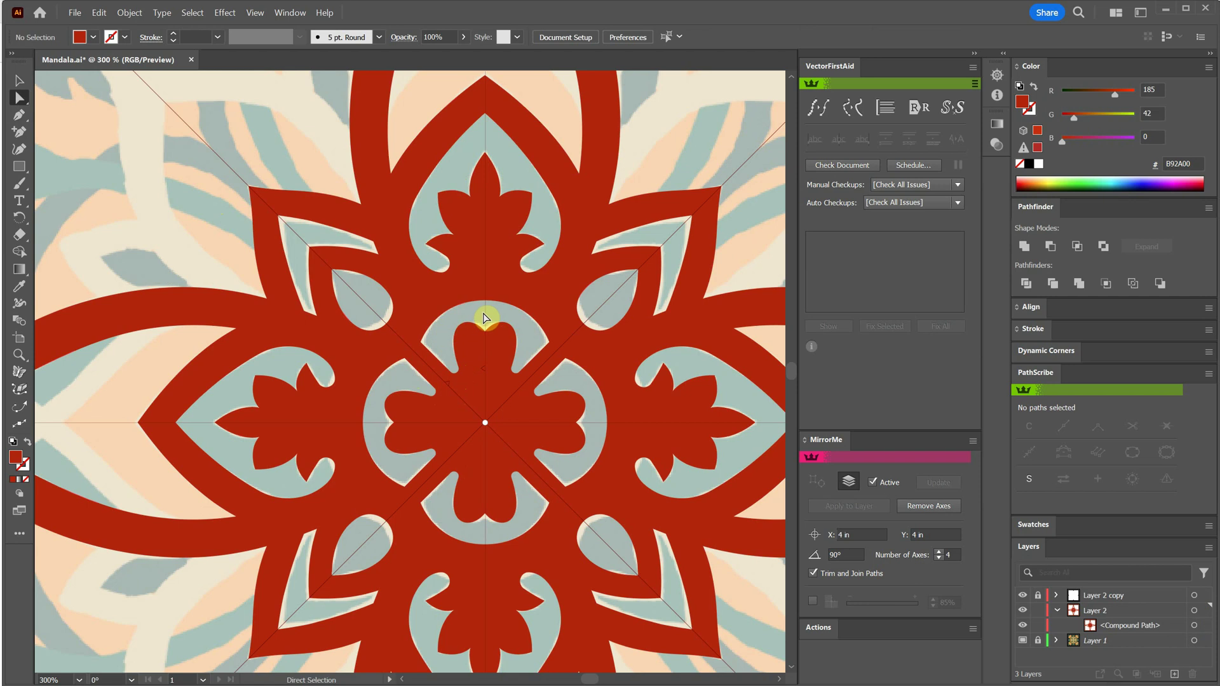
# Round the outer corners of the rosette's curved grey openings to about 0.13 in and deselect them.
pyautogui.click(423, 343)
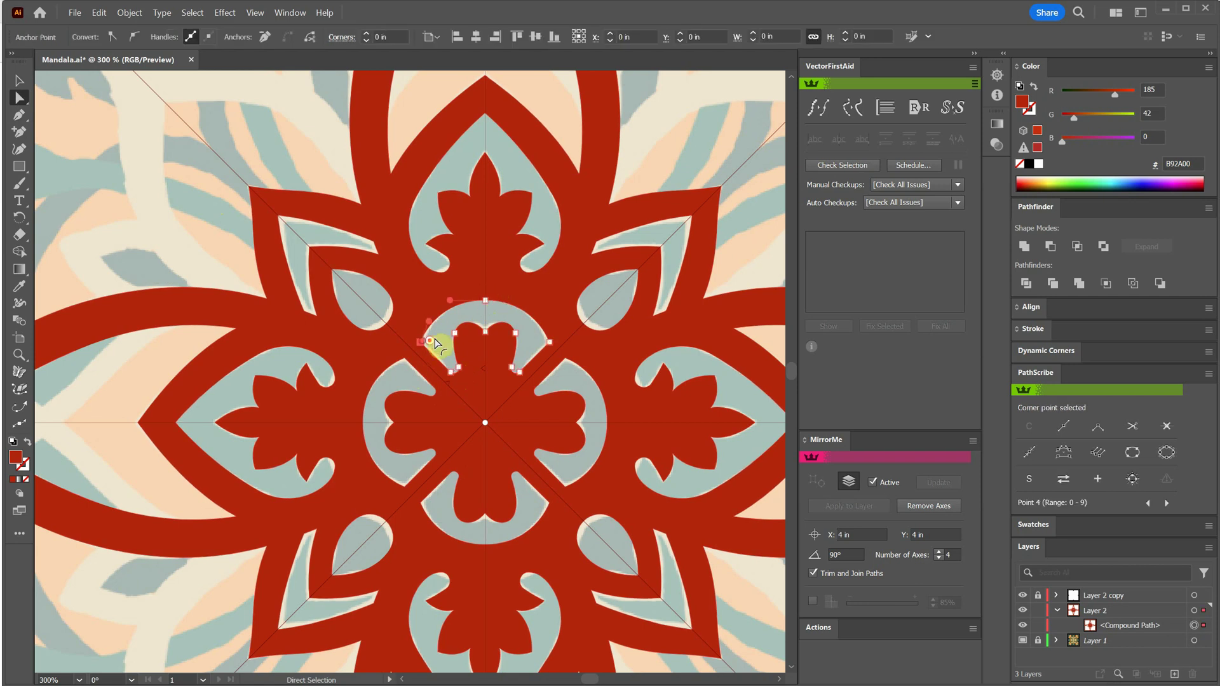
pyautogui.moveTo(436, 344); pyautogui.dragTo(454, 342)
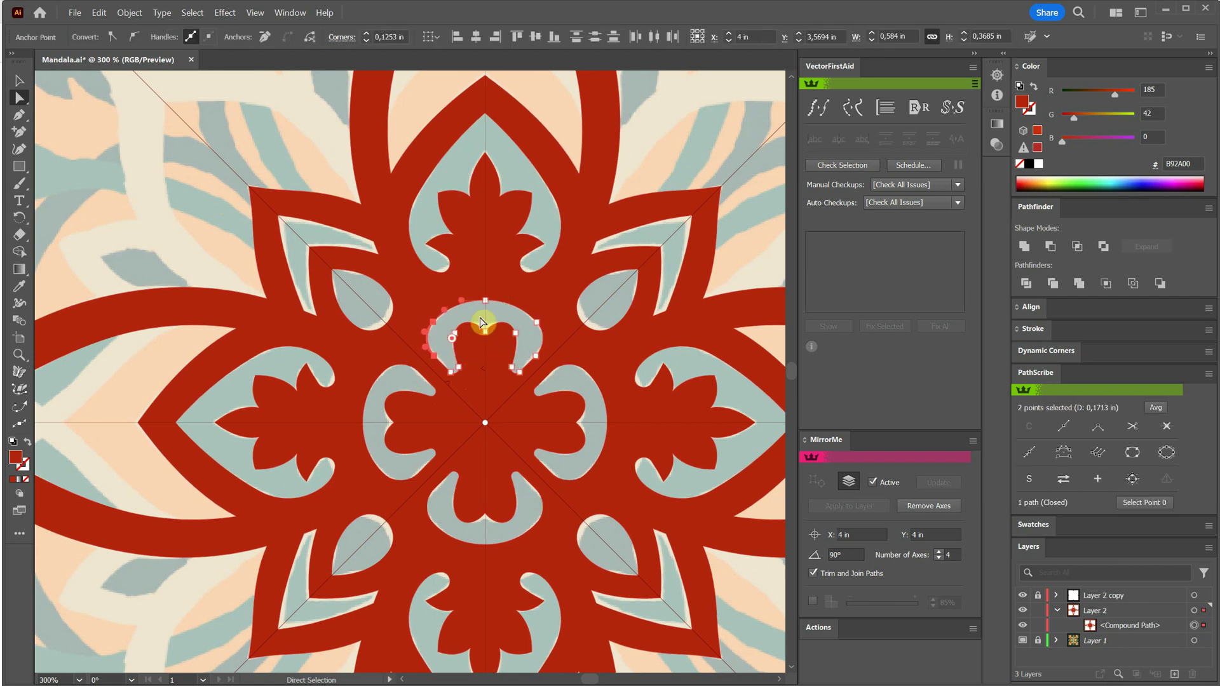
pyautogui.hotkey('ctrl', 'shift', 'a')
# Draw a circle about 0.29 in wide from the mandala's centre and subtract it from the red artwork.
pyautogui.moveTo(19, 166); pyautogui.dragTo(55, 180)
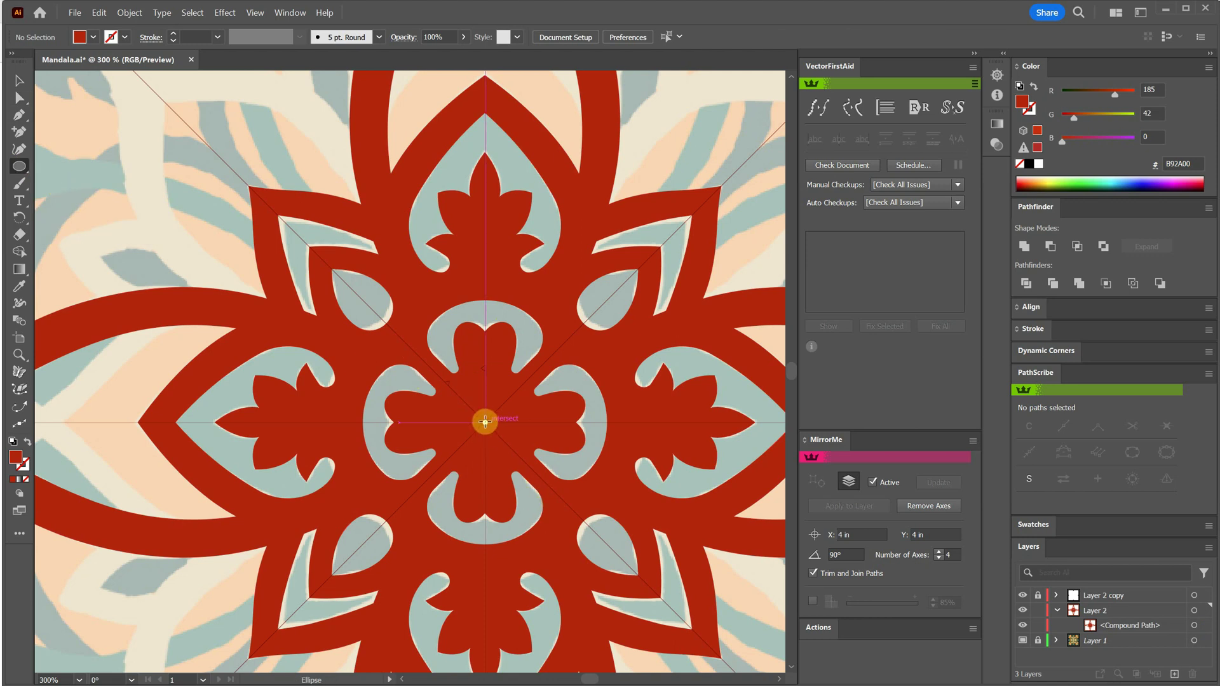
pyautogui.moveTo(484, 422); pyautogui.dragTo(509, 451)
pyautogui.click(24, 100)
pyautogui.keyDown('shift'); pyautogui.click(506, 460); pyautogui.keyUp('shift')
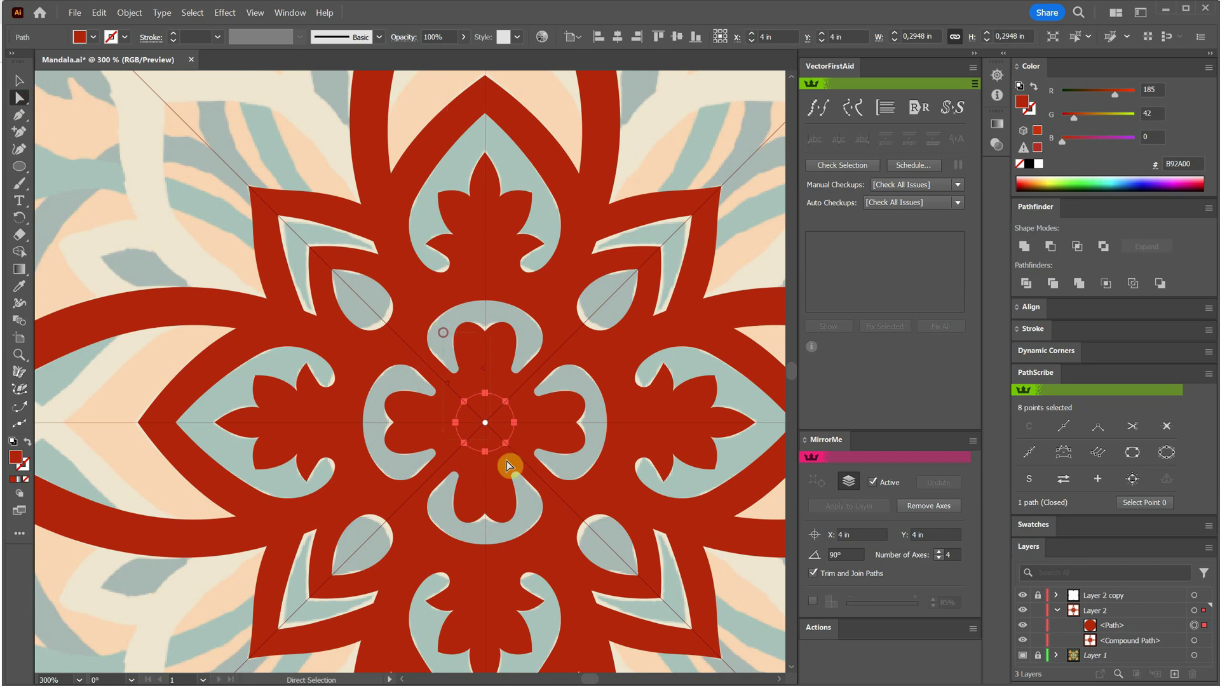
pyautogui.click(1049, 246)
pyautogui.click(209, 235)
# Hide the template layer and round the end corners of the V-shaped opening in the diagonal leaf.
pyautogui.click(1023, 640)
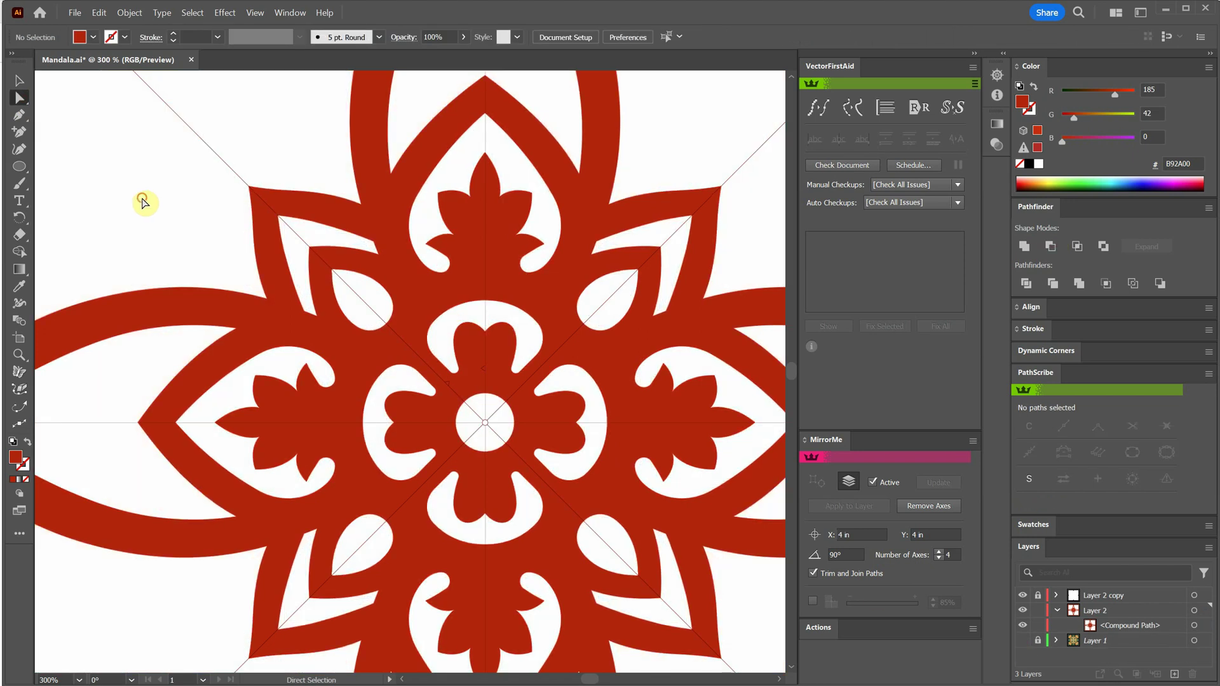
pyautogui.scroll(3, 235, 220)
pyautogui.click(377, 348)
pyautogui.moveTo(368, 353); pyautogui.dragTo(317, 411)
pyautogui.click(306, 232)
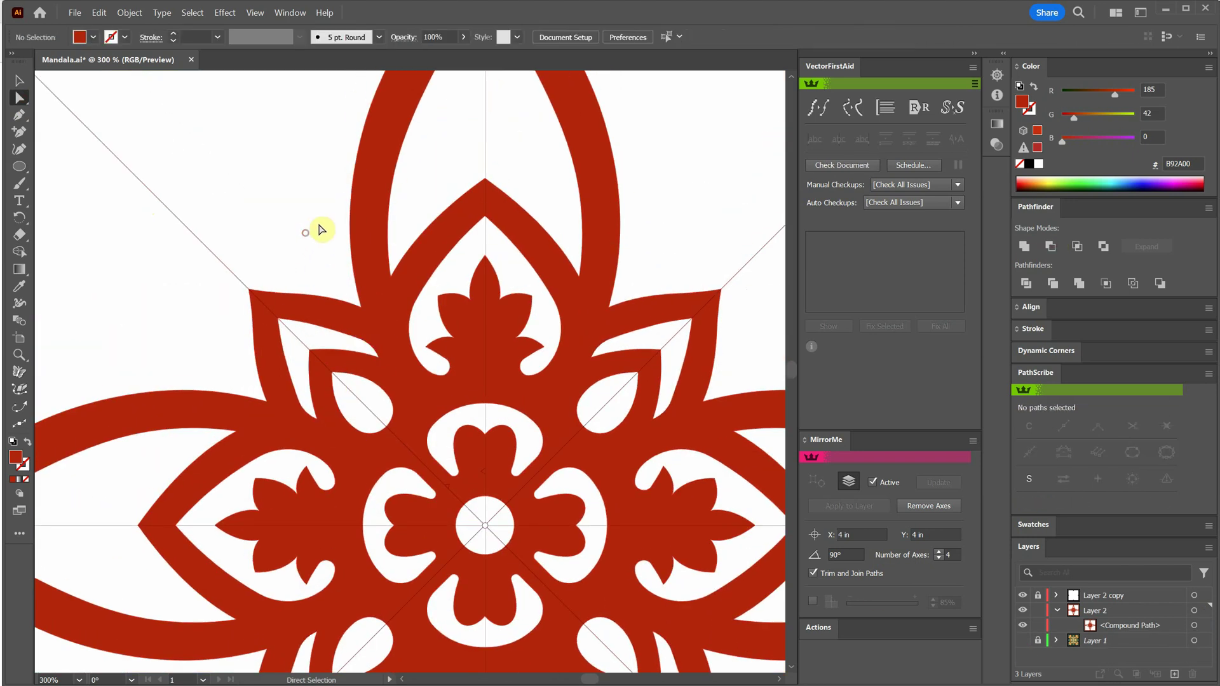
# Adjust the curve handles of the V-shaped opening in the upper-left diagonal leaf and deselect it.
pyautogui.click(362, 338)
pyautogui.click(1166, 427)
pyautogui.click(312, 323)
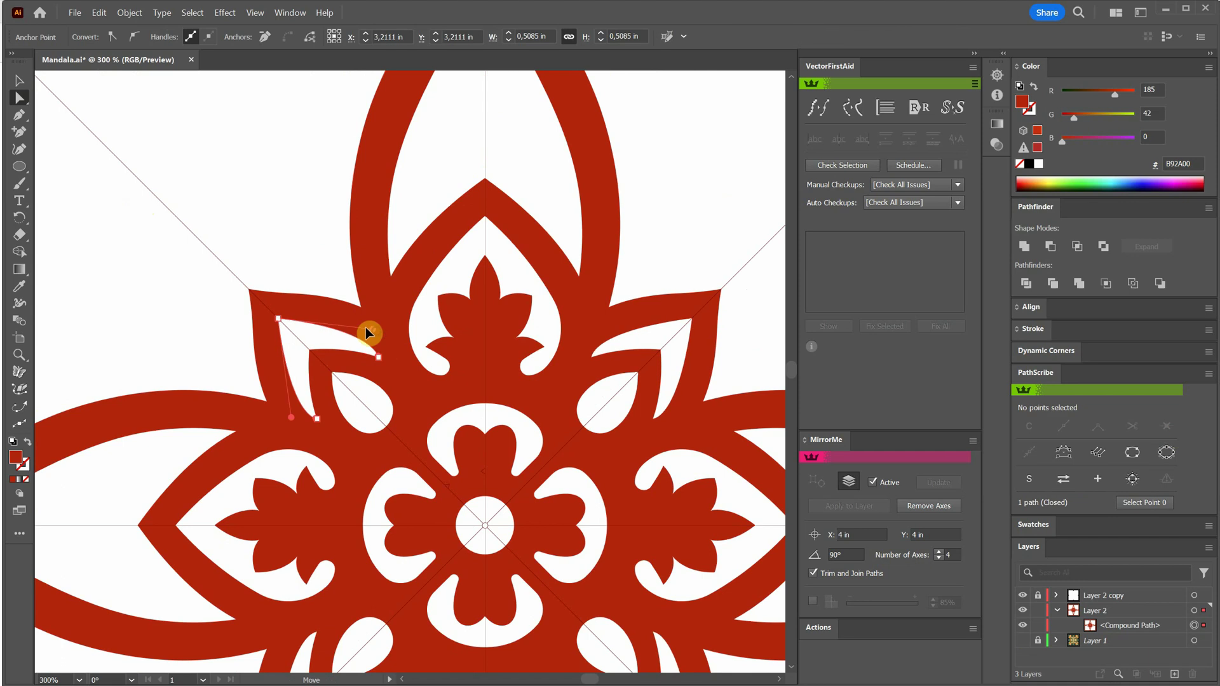
pyautogui.click(290, 232)
# Show the template layer again and save the document.
pyautogui.scroll(1, 302, 240)
pyautogui.hotkey('ctrl', '0')
pyautogui.press('-')
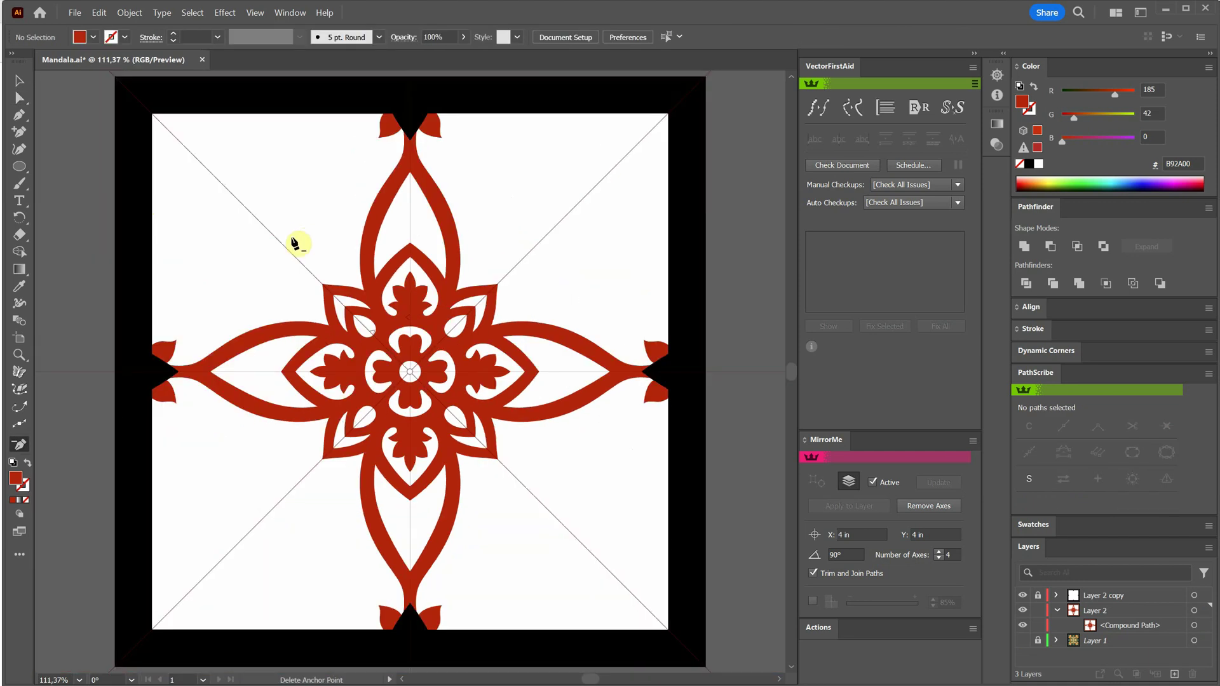
pyautogui.click(707, 309)
pyautogui.click(723, 368)
pyautogui.click(21, 82)
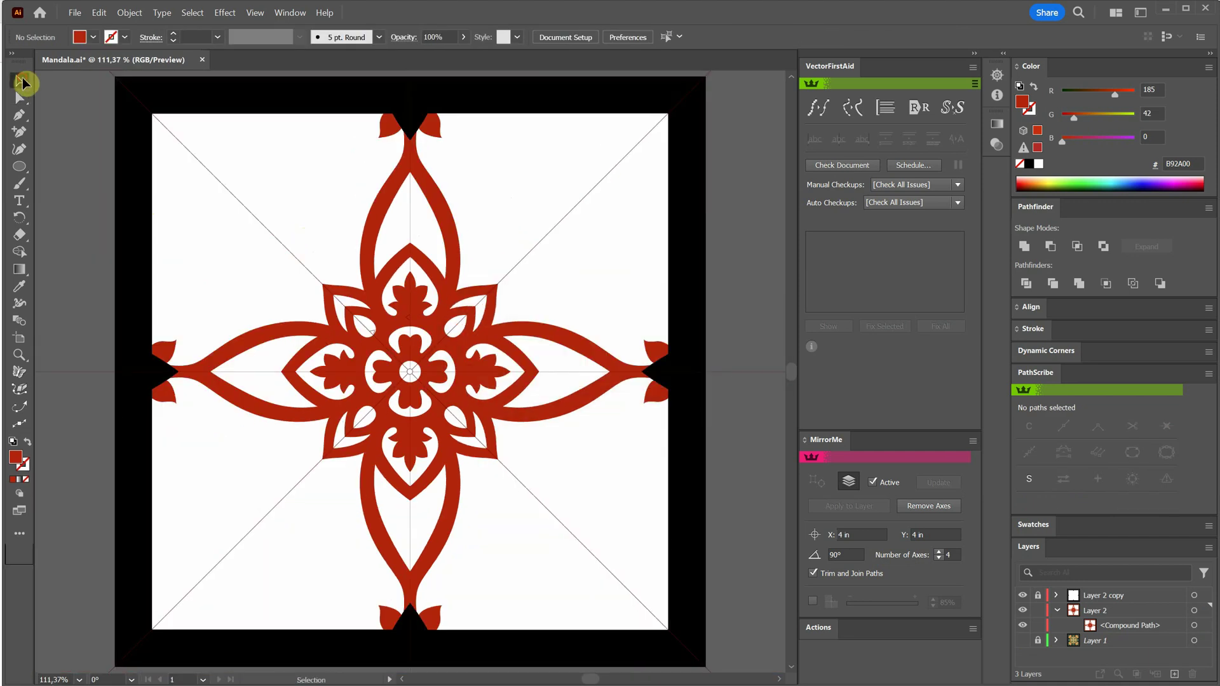
pyautogui.click(1021, 642)
pyautogui.click(490, 348)
pyautogui.scroll(3, 489, 348)
pyautogui.hotkey('ctrl', 's')
# Trace the cream chevron band across the inside of the upper petal with the Pen tool, overlapping the petal's red sides.
pyautogui.hotkey('ctrl', '+')
pyautogui.hotkey('ctrl', '+')
pyautogui.hotkey('ctrl', '+')
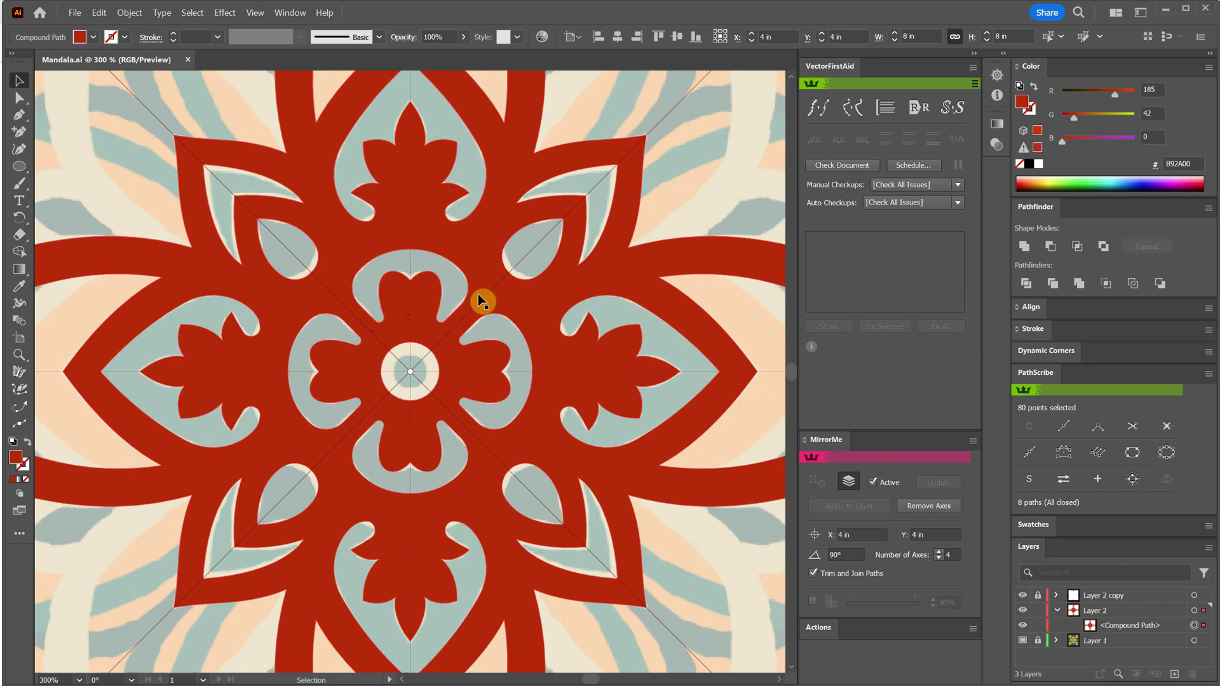
pyautogui.moveTo(376, 76); pyautogui.dragTo(453, 483)
pyautogui.hotkey('ctrl', '+')
pyautogui.scroll(12, 407, 302)
pyautogui.click(19, 115)
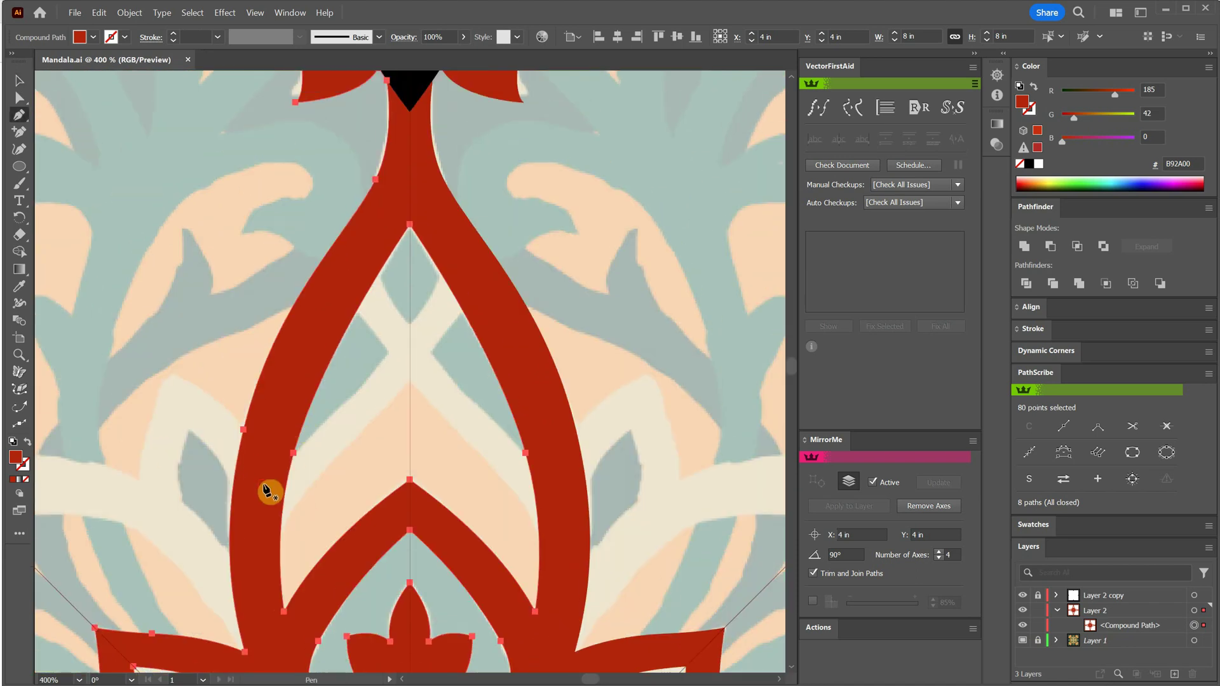
pyautogui.click(263, 484)
pyautogui.moveTo(410, 323); pyautogui.dragTo(452, 259)
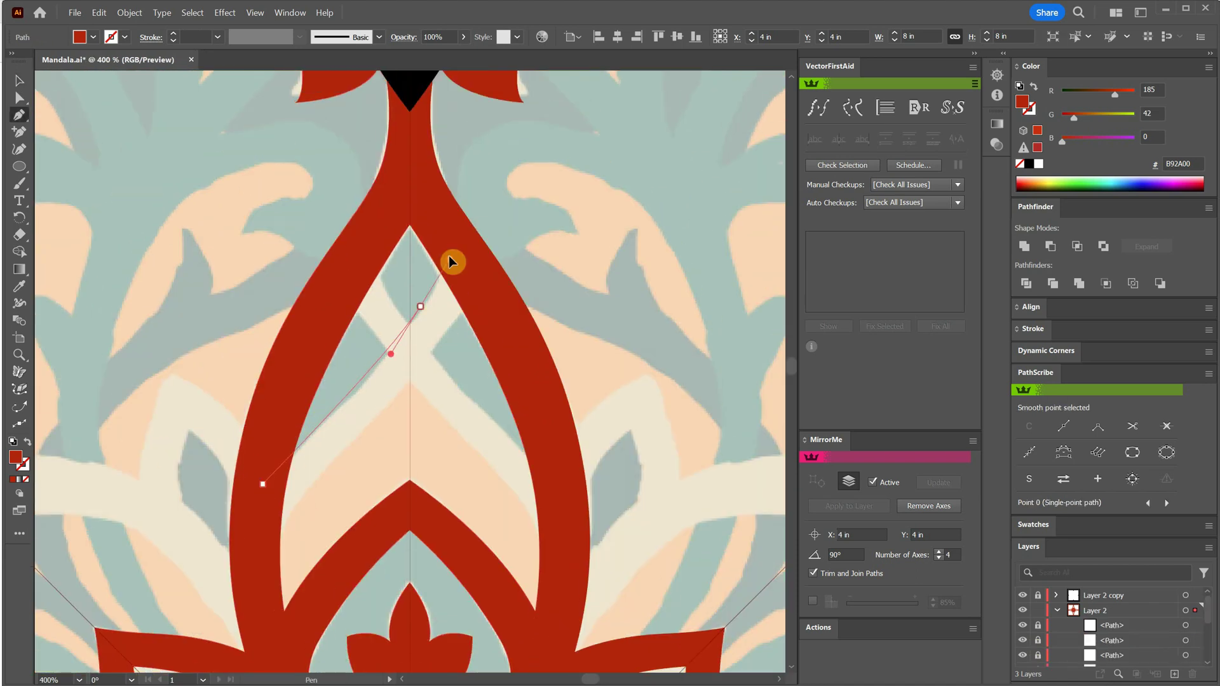
pyautogui.click(262, 484)
pyautogui.click(267, 562)
pyautogui.moveTo(362, 431); pyautogui.dragTo(425, 356)
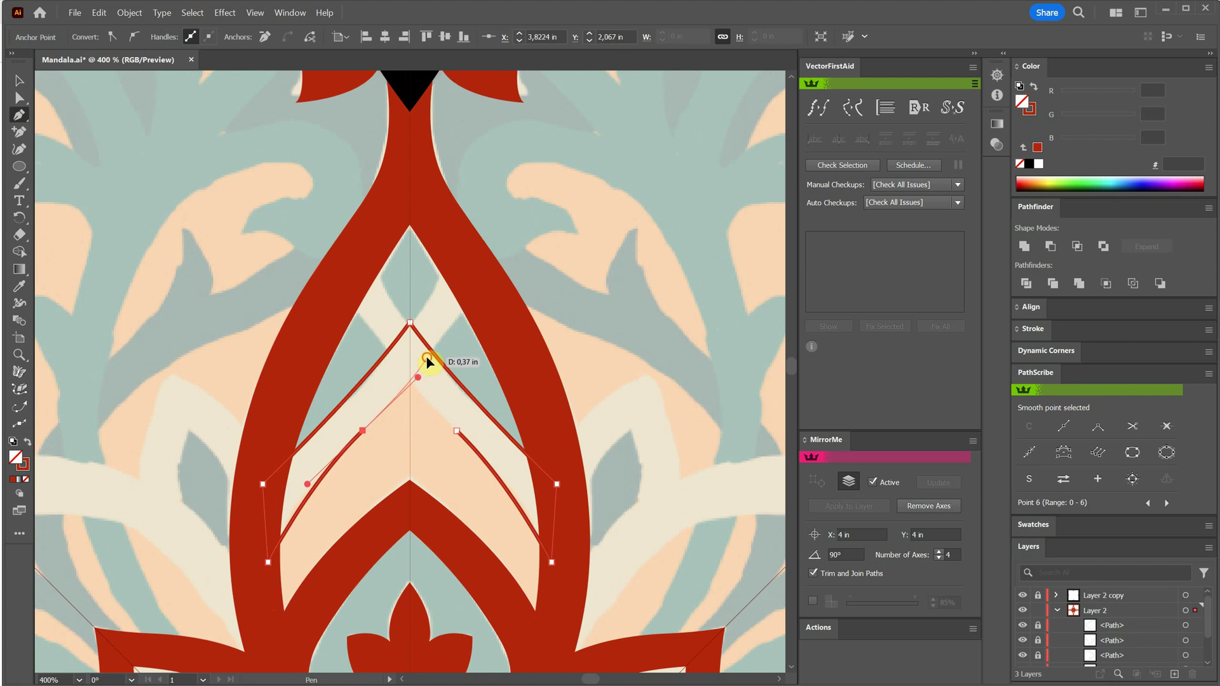
pyautogui.click(427, 357)
# Swap the chevron's red outline to a fill and move its lower end corner slightly outward.
pyautogui.click(19, 99)
pyautogui.hotkey('shift', 'x')
pyautogui.moveTo(267, 562); pyautogui.dragTo(258, 558)
pyautogui.click(392, 468)
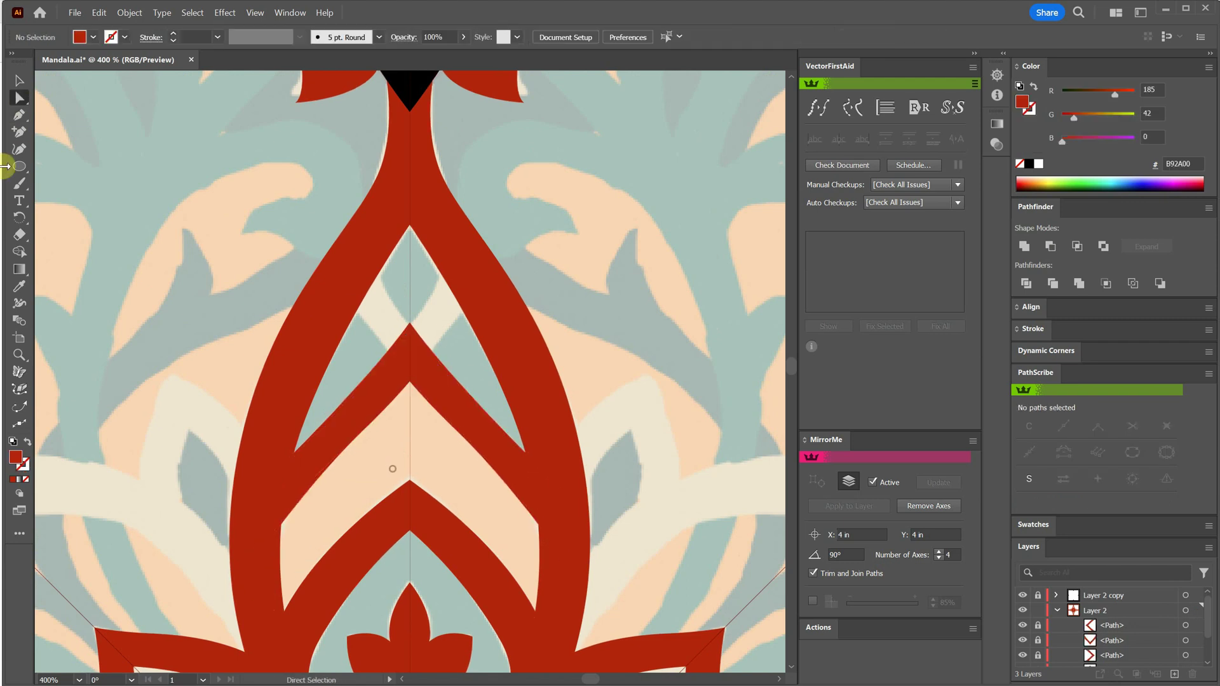
# Trace the short cream band crossing above the chevron as a red shape, leaving the grey diamond at the petal's tip open.
pyautogui.press('p')
pyautogui.moveTo(404, 372); pyautogui.dragTo(335, 260)
pyautogui.click(365, 250)
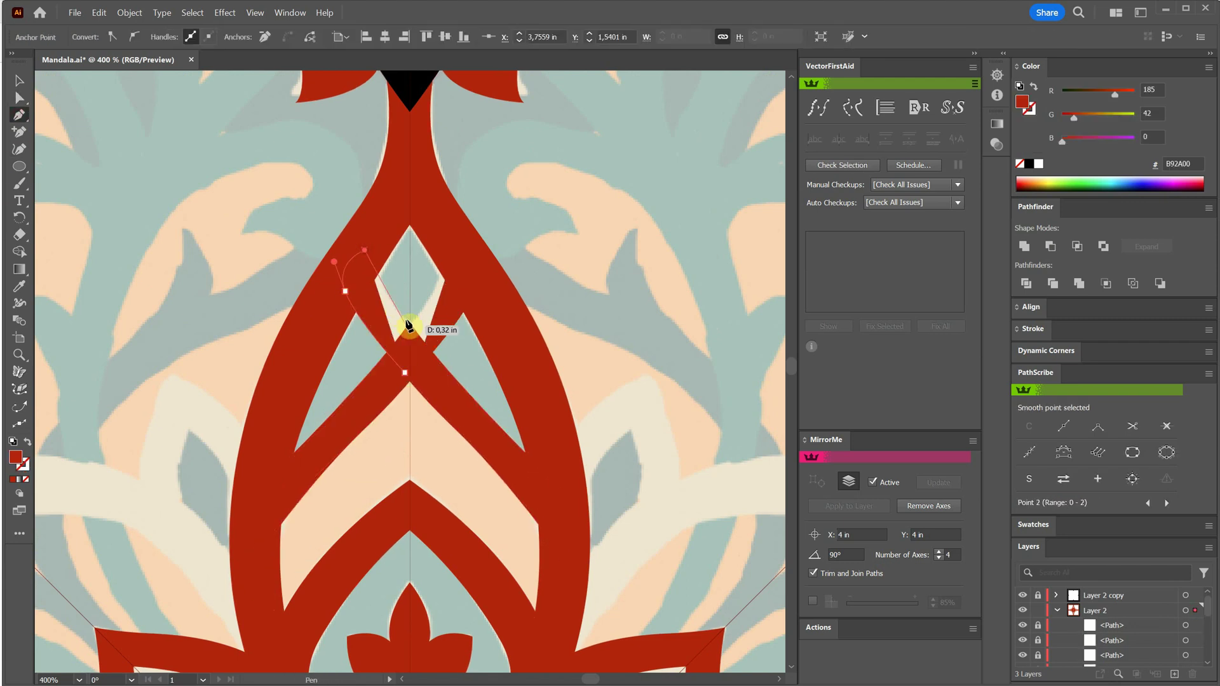
pyautogui.moveTo(410, 323); pyautogui.dragTo(437, 366)
pyautogui.click(405, 372)
pyautogui.keyDown('ctrl'); pyautogui.click(422, 455); pyautogui.keyUp('ctrl')
# Shift the anchor on the chevron's lower edge outward, then unite the crossing bands with the surrounding red artwork and deselect.
pyautogui.click(21, 100)
pyautogui.click(377, 427)
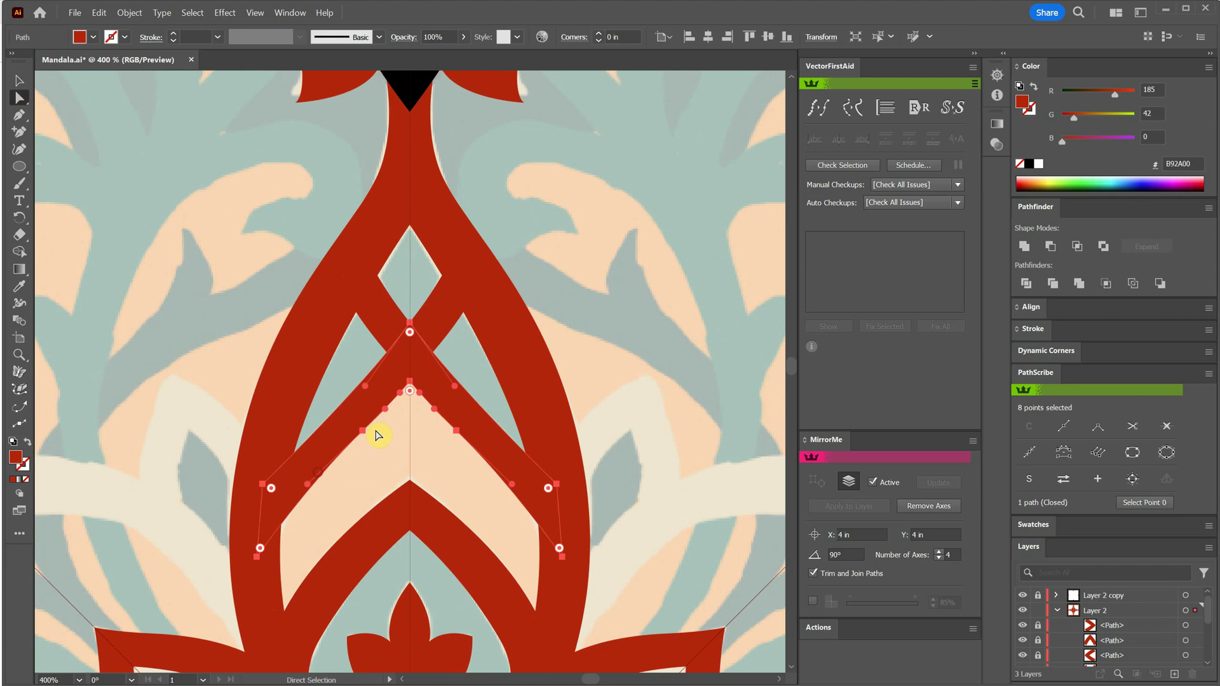
pyautogui.moveTo(359, 438); pyautogui.dragTo(352, 447)
pyautogui.moveTo(169, 251); pyautogui.dragTo(361, 449)
pyautogui.click(1025, 246)
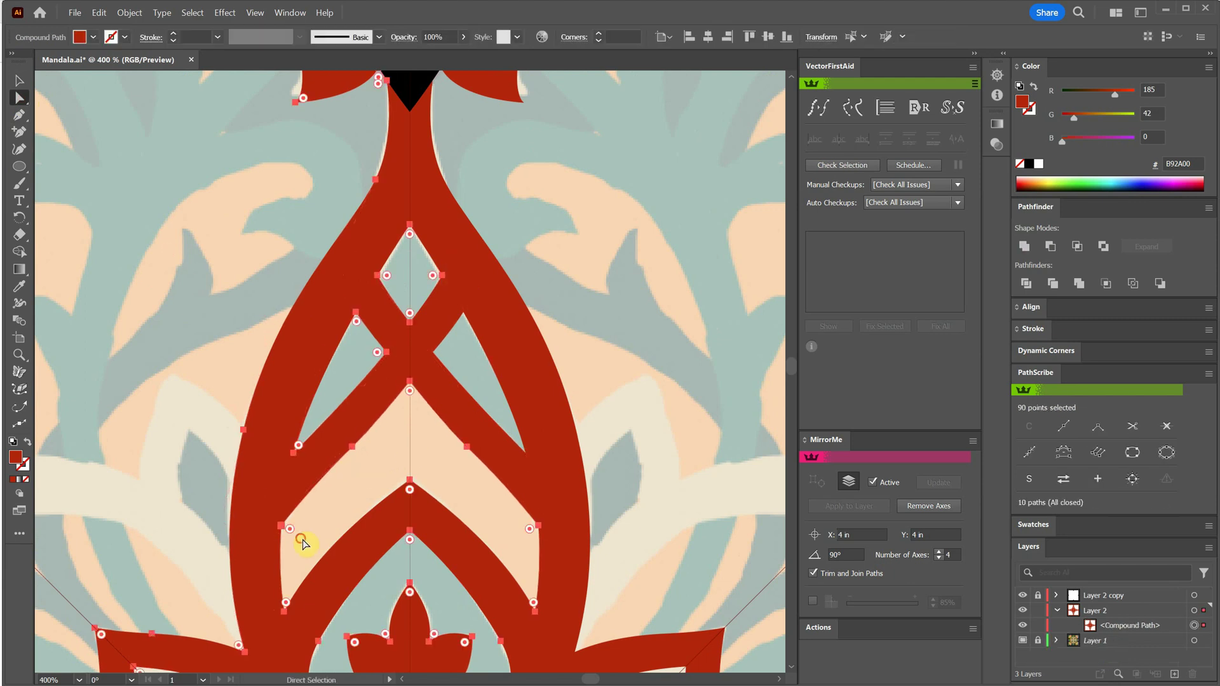
pyautogui.click(375, 463)
# Trace the outer edge of the large cream leaf on the upper-left diagonal with the Pen tool, switching to a stroke-only outline.
pyautogui.hotkey('ctrl', '-')
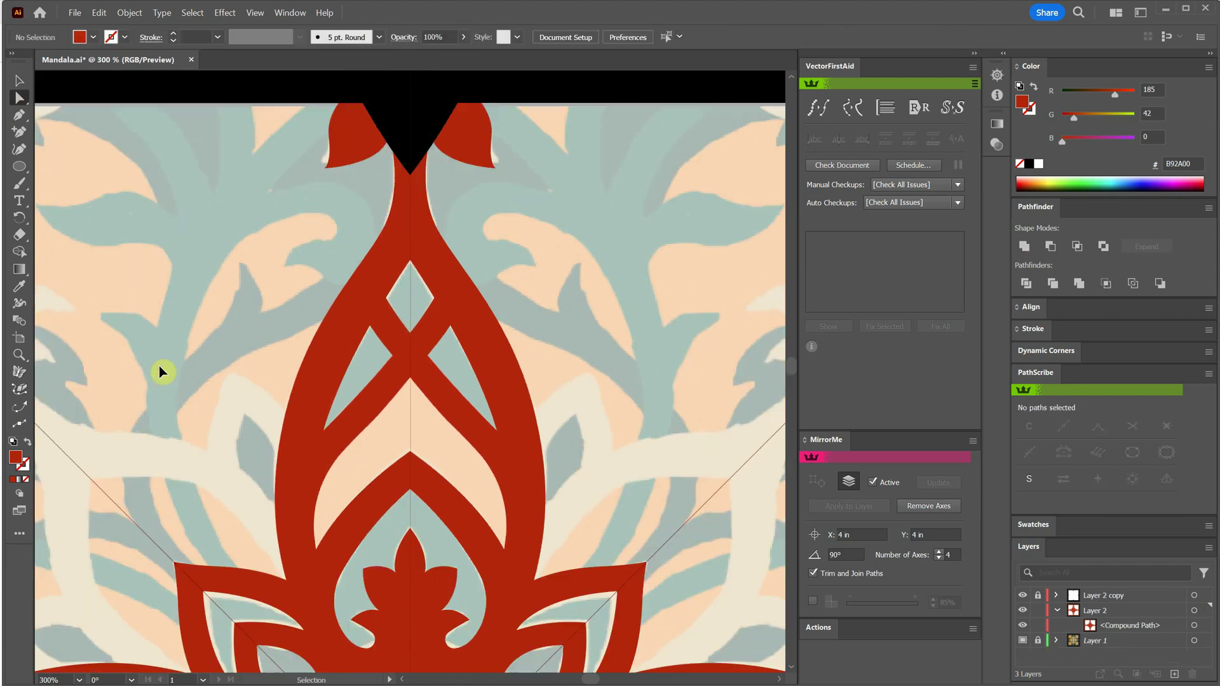
pyautogui.scroll(4, 322, 362)
pyautogui.hotkey('ctrl', '+')
pyautogui.moveTo(333, 352); pyautogui.dragTo(496, 392)
pyautogui.hotkey('ctrl', '+')
pyautogui.hotkey('ctrl', '+')
pyautogui.hotkey('ctrl', '-')
pyautogui.hotkey('ctrl', '-')
pyautogui.click(19, 115)
pyautogui.scroll(3, 362, 357)
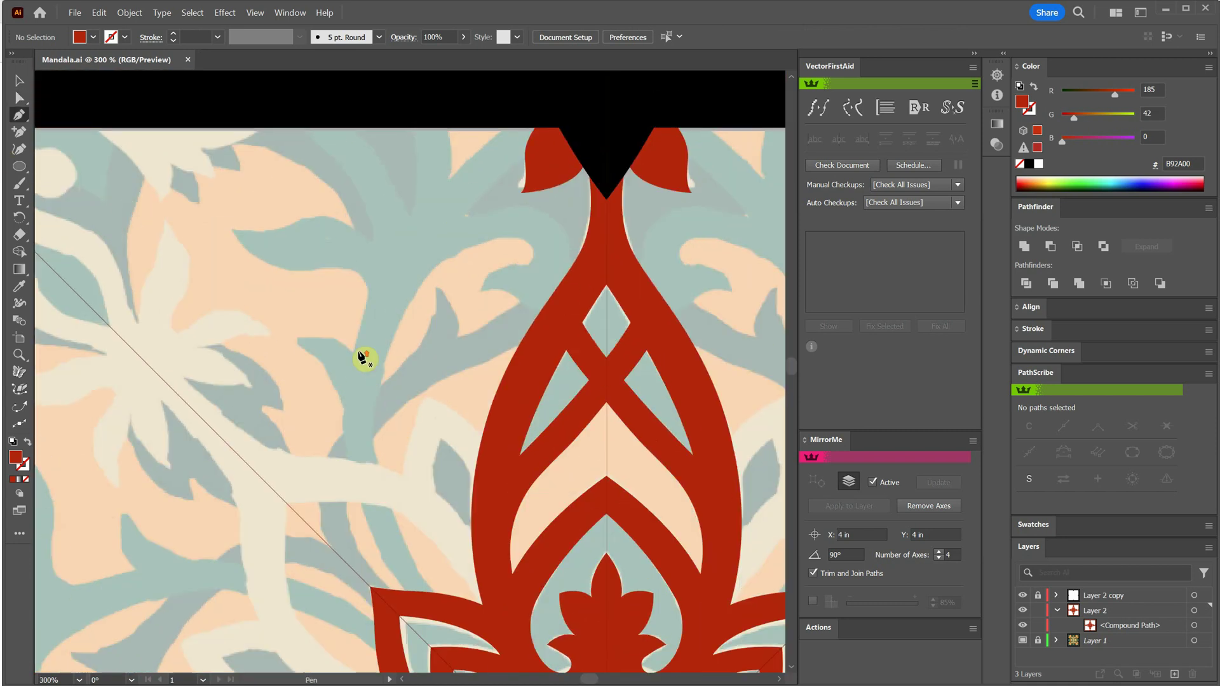
pyautogui.moveTo(177, 278); pyautogui.dragTo(217, 208)
pyautogui.click(534, 494)
pyautogui.moveTo(425, 398); pyautogui.dragTo(324, 376)
pyautogui.moveTo(213, 349); pyautogui.dragTo(153, 300)
pyautogui.hotkey('shift', 'x')
# Continue the large diagonal leaf's path along its inner edge to the diagonal axis and swap the stroke to a red fill.
pyautogui.click(535, 493)
pyautogui.click(543, 555)
pyautogui.click(530, 539)
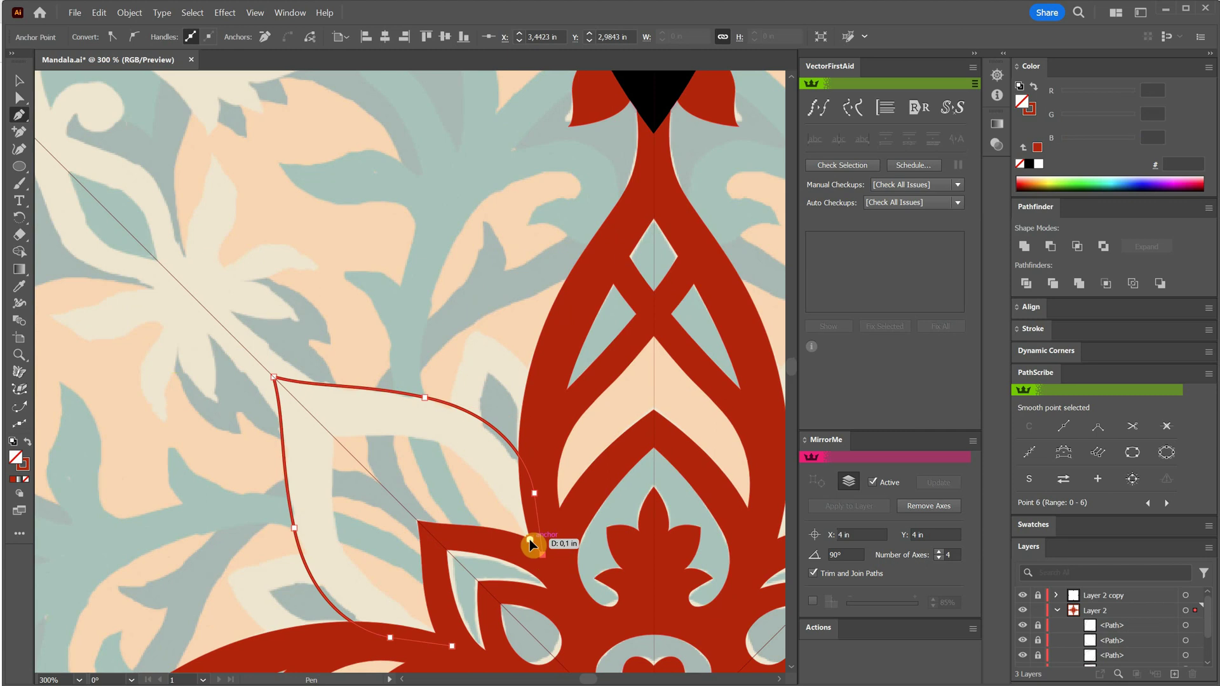
pyautogui.moveTo(443, 447); pyautogui.dragTo(380, 412)
pyautogui.click(272, 456)
pyautogui.hotkey('shift', 'x')
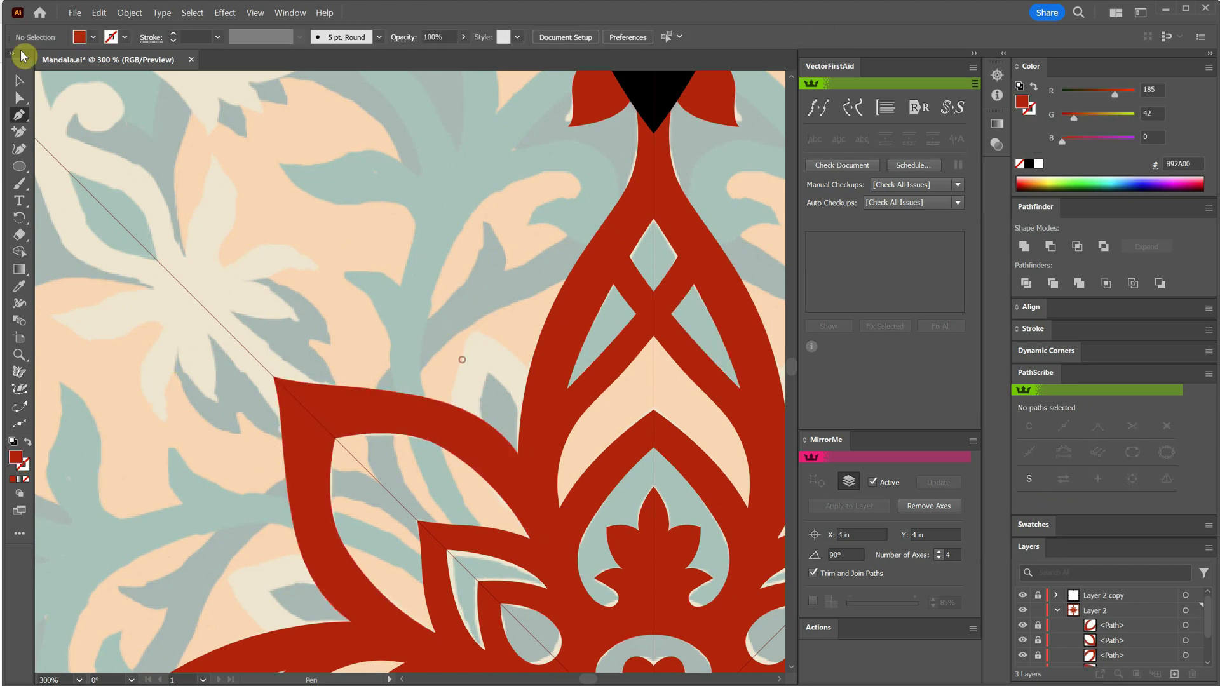
# Reshape the inner curve of the large diagonal leaf, deselect it and save the document.
pyautogui.press('a')
pyautogui.click(509, 490)
pyautogui.hotkey('ctrl', 'shift', 'a')
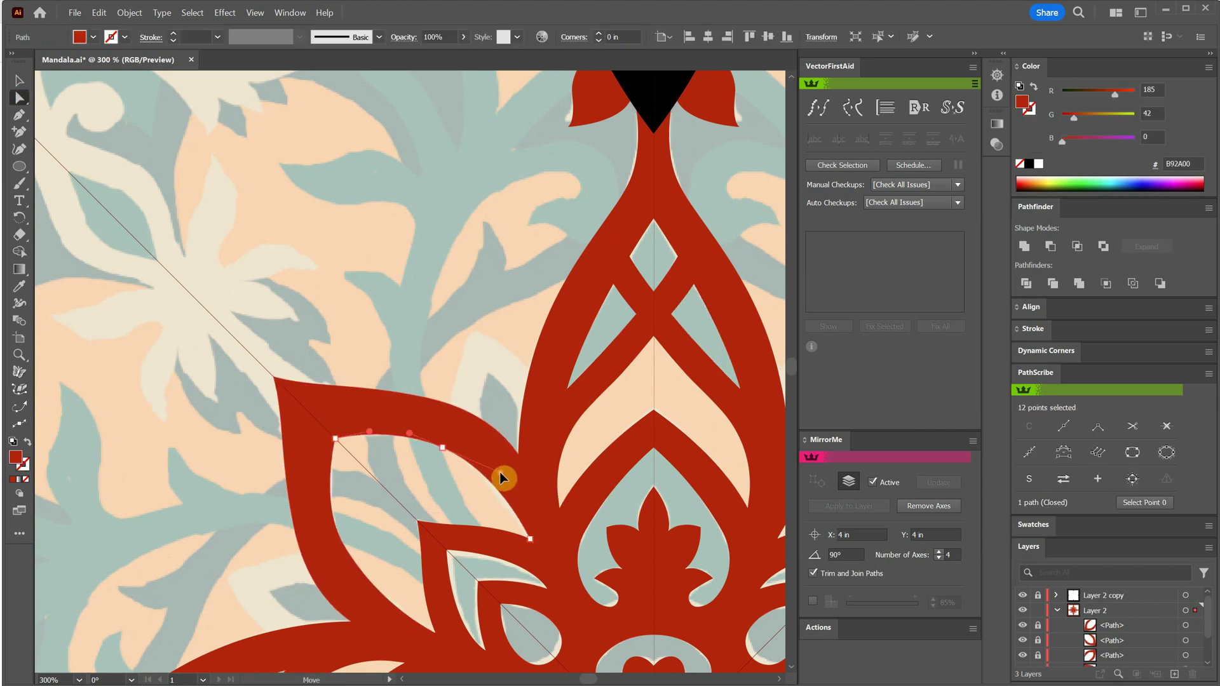
pyautogui.press('p')
pyautogui.hotkey('ctrl', 's')
# Trace the small cream leaf between the large diagonal leaf and the upper petal, leaving its grey centre open, and fill it red.
pyautogui.click(449, 429)
pyautogui.moveTo(462, 361); pyautogui.dragTo(466, 349)
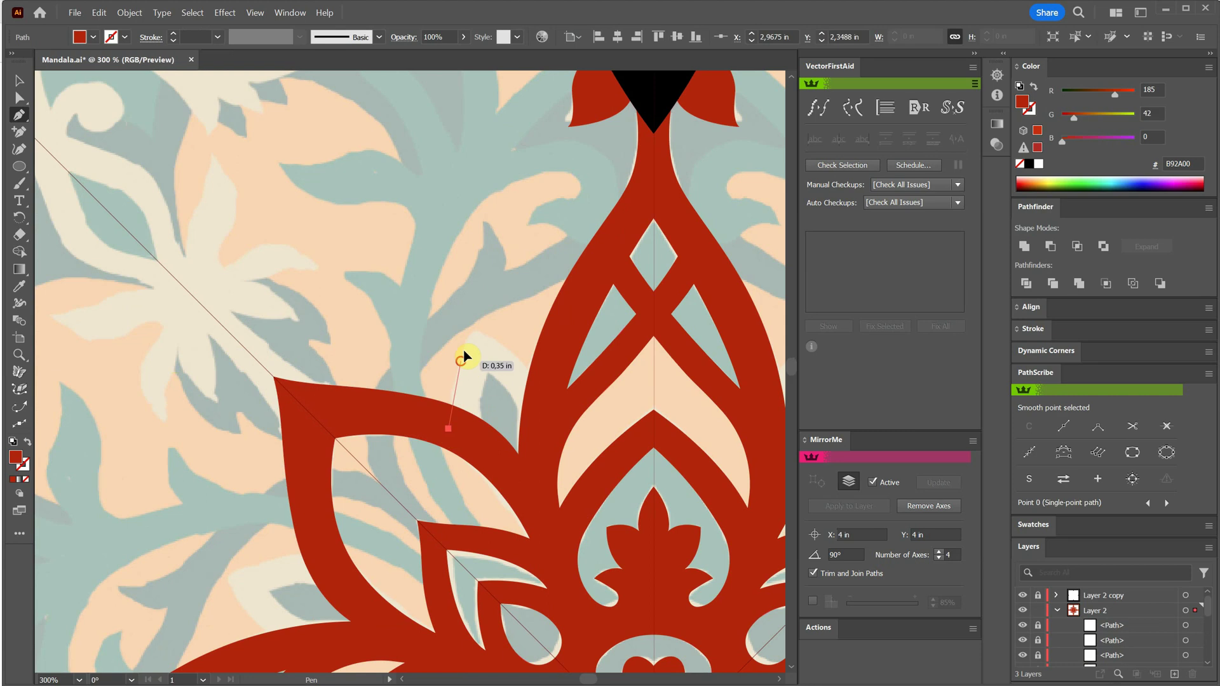
pyautogui.click(471, 330)
pyautogui.moveTo(540, 387); pyautogui.dragTo(565, 435)
pyautogui.click(531, 469)
pyautogui.hotkey('shift', 'x')
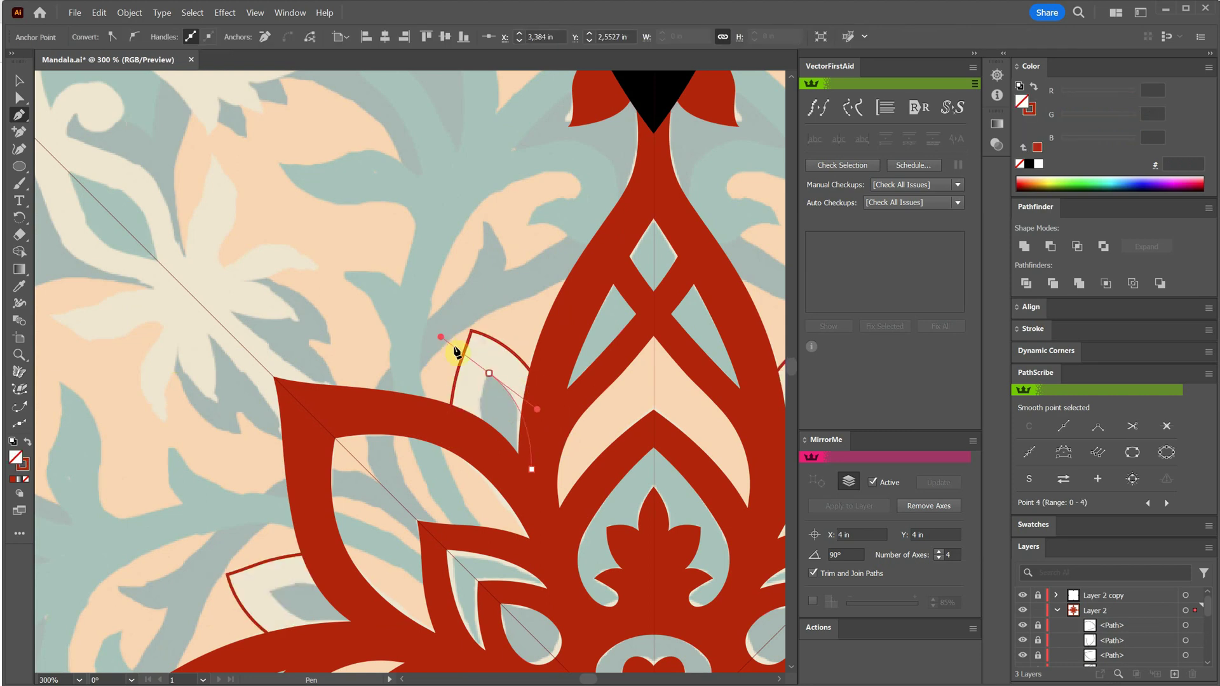
pyautogui.click(490, 373)
pyautogui.moveTo(495, 459); pyautogui.dragTo(518, 489)
pyautogui.click(448, 429)
pyautogui.hotkey('shift', 'x')
# Unite all the traced leaves with the red artwork, deselect it and save the document.
pyautogui.hotkey('ctrl', 'a')
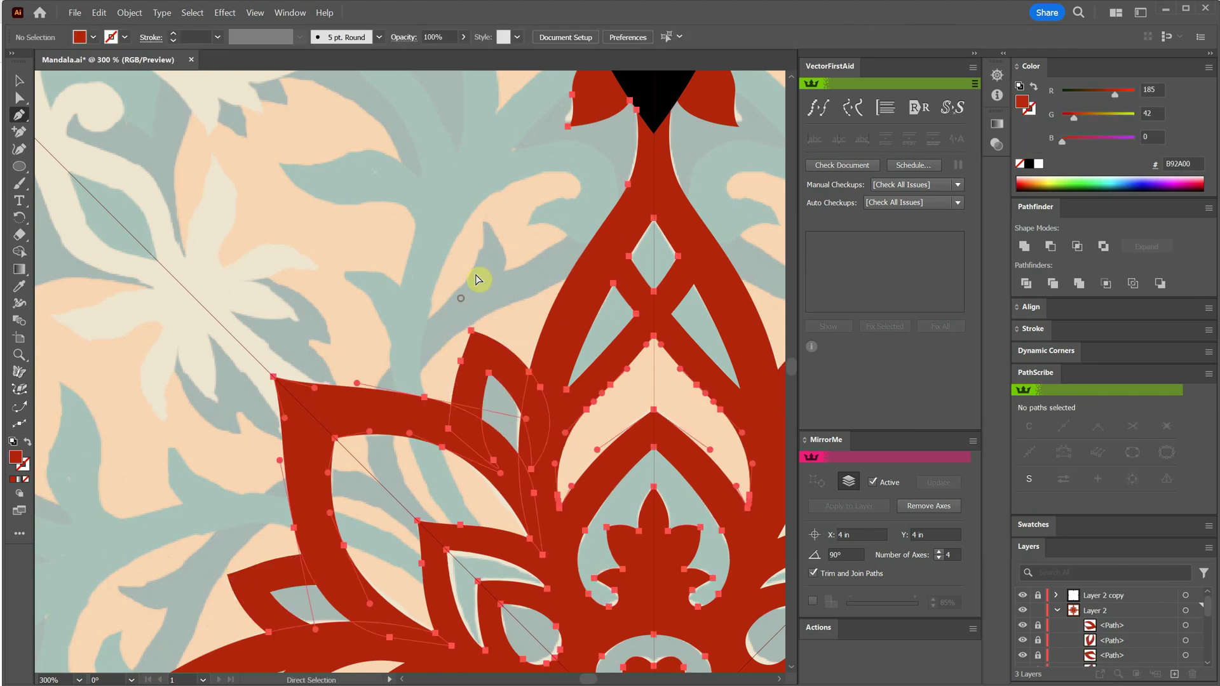
pyautogui.click(1024, 246)
pyautogui.press('a')
pyautogui.click(357, 277)
pyautogui.hotkey('ctrl', 's')
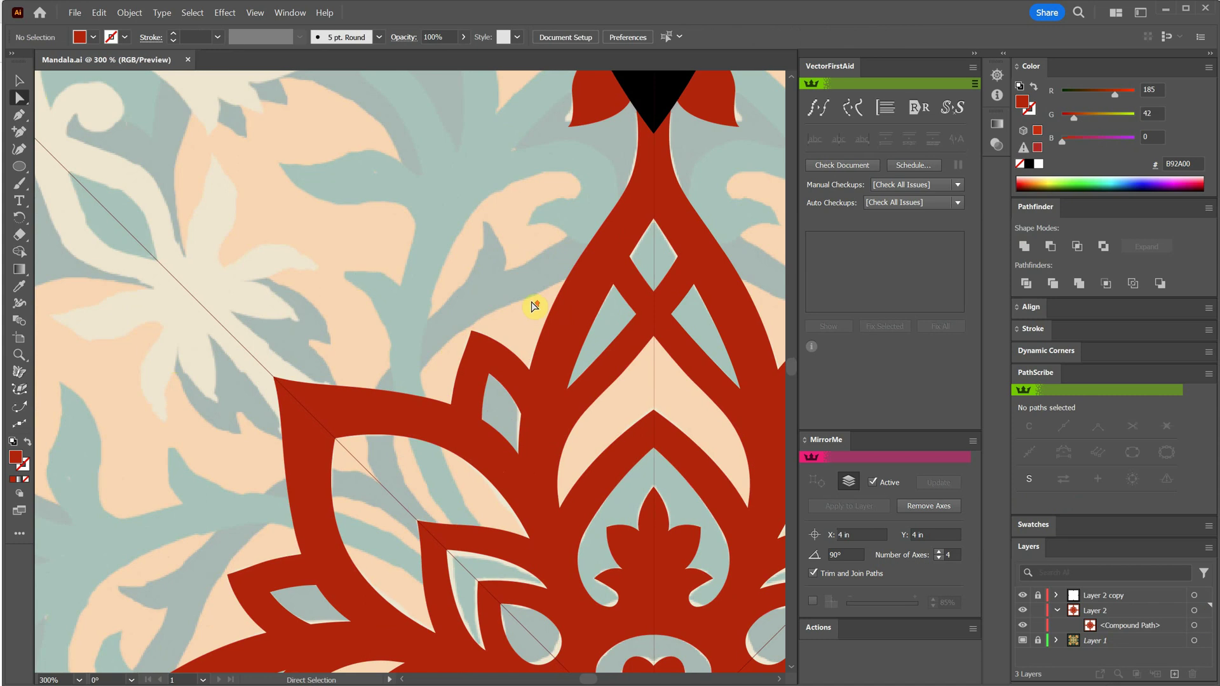
# Trace the upper-left corner ornament's forked stem and round curl with the Pen tool.
pyautogui.scroll(2, 534, 305)
pyautogui.scroll(-2, 534, 302)
pyautogui.moveTo(264, 246); pyautogui.dragTo(448, 361)
pyautogui.click(20, 115)
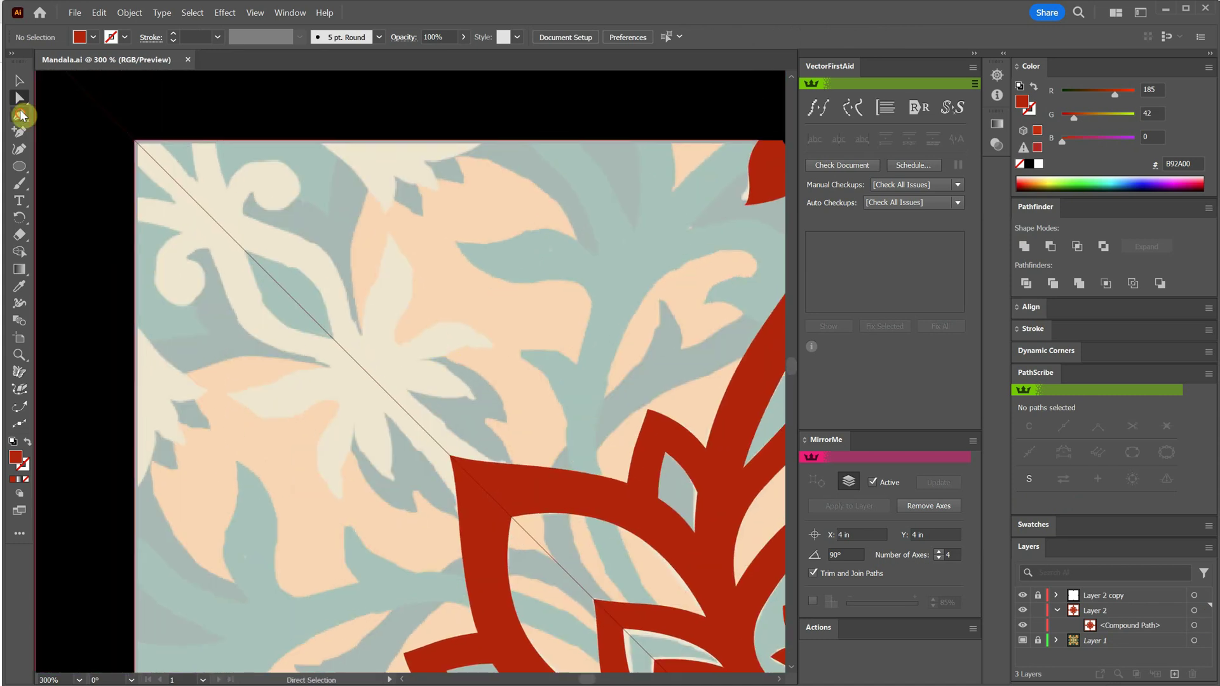
pyautogui.click(203, 189)
pyautogui.moveTo(190, 121); pyautogui.dragTo(193, 93)
pyautogui.click(212, 120)
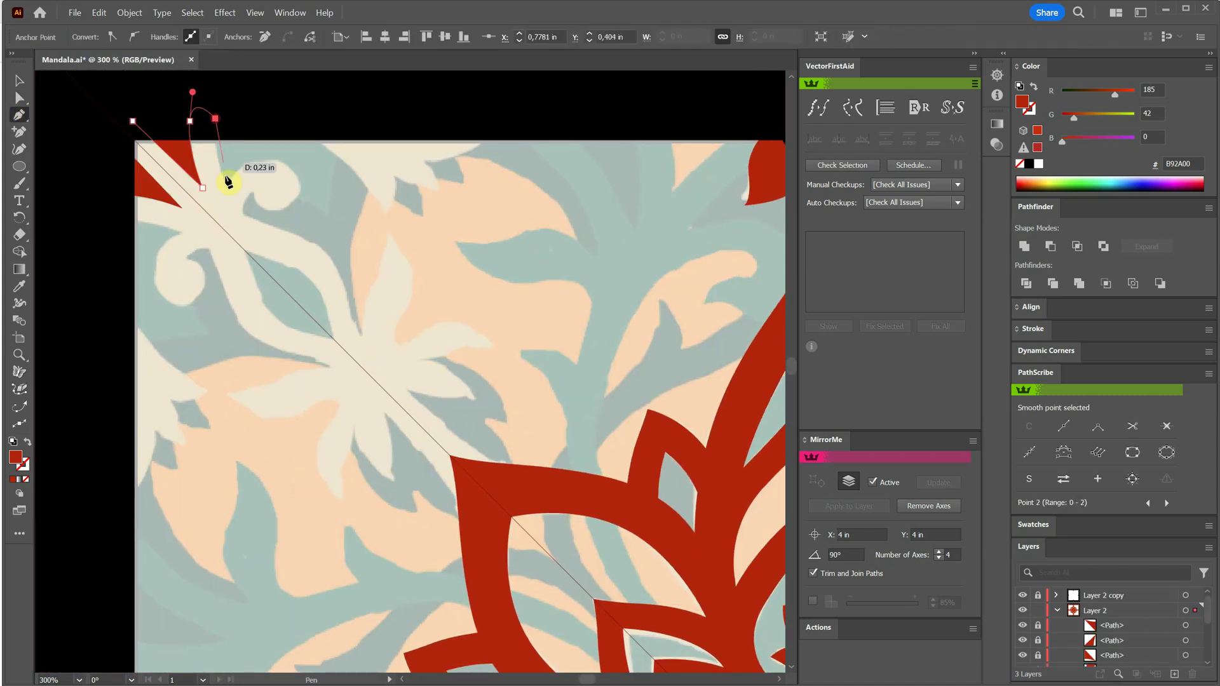
pyautogui.moveTo(230, 191); pyautogui.dragTo(247, 221)
pyautogui.click(231, 191)
pyautogui.moveTo(263, 163); pyautogui.dragTo(292, 207)
pyautogui.moveTo(252, 192); pyautogui.dragTo(241, 180)
pyautogui.click(244, 214)
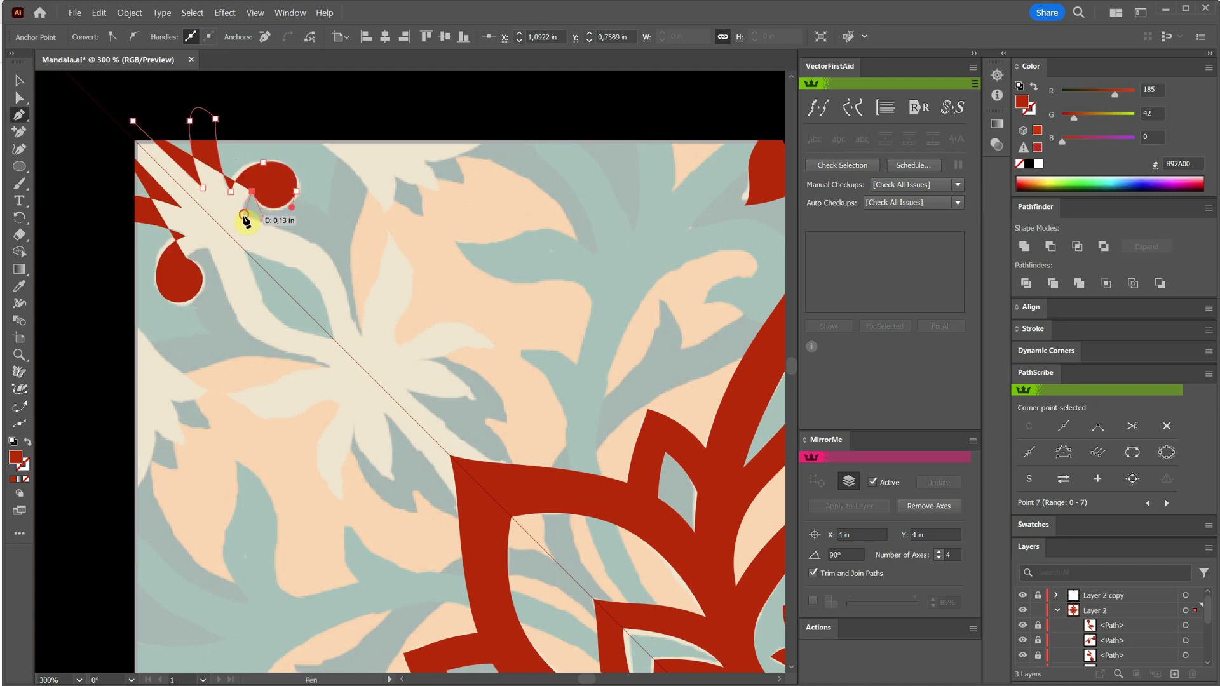
# Continue the corner ornament's path along the bulb down to the flower's centre on the diagonal, and finish it as a red fill.
pyautogui.moveTo(344, 274); pyautogui.dragTo(364, 343)
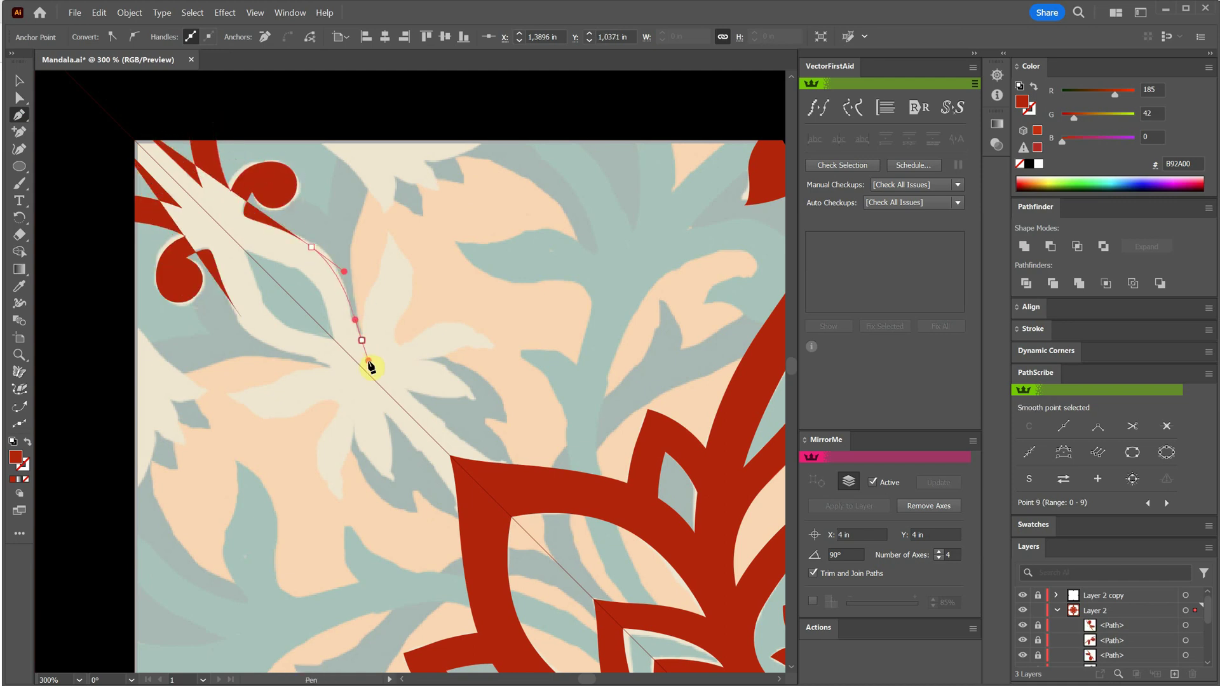
pyautogui.click(362, 384)
pyautogui.hotkey('shift', 'x')
pyautogui.hotkey('shift', 'x')
pyautogui.hotkey('ctrl', '2')
# Trace the cream flower's tall petal and the upper edge of its next petal, swapping the fill to a stroke-only outline.
pyautogui.click(357, 356)
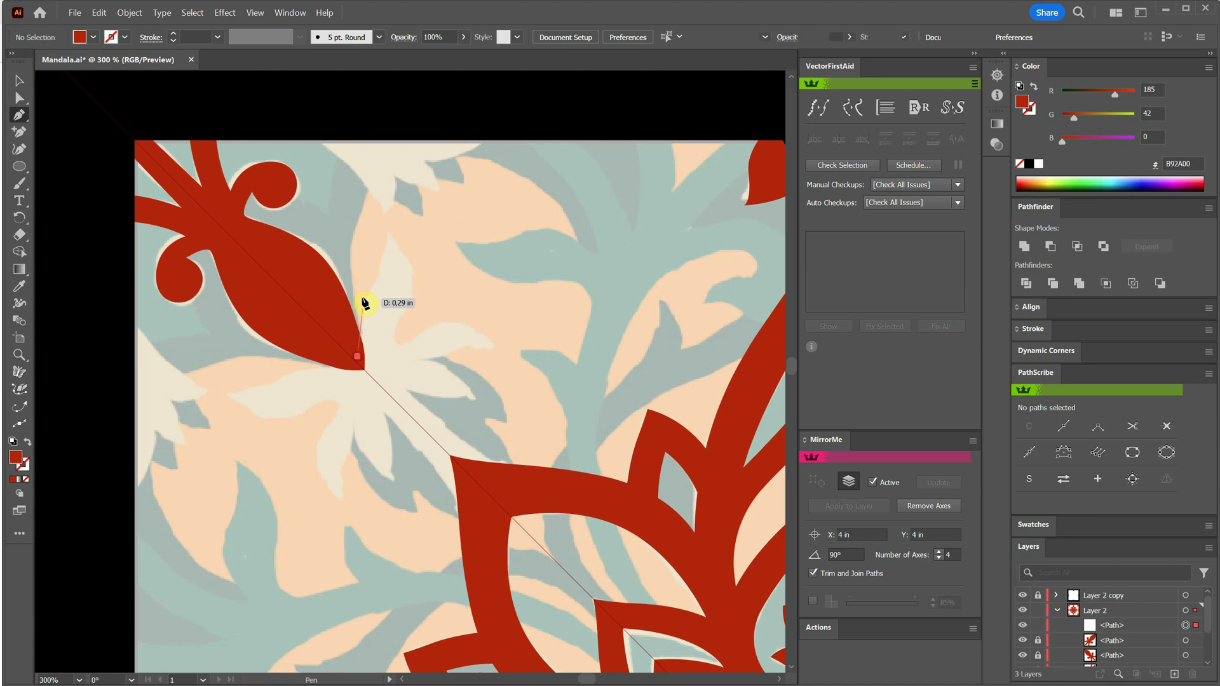
pyautogui.moveTo(368, 292); pyautogui.dragTo(385, 266)
pyautogui.click(383, 229)
pyautogui.moveTo(402, 346); pyautogui.dragTo(511, 366)
pyautogui.click(495, 347)
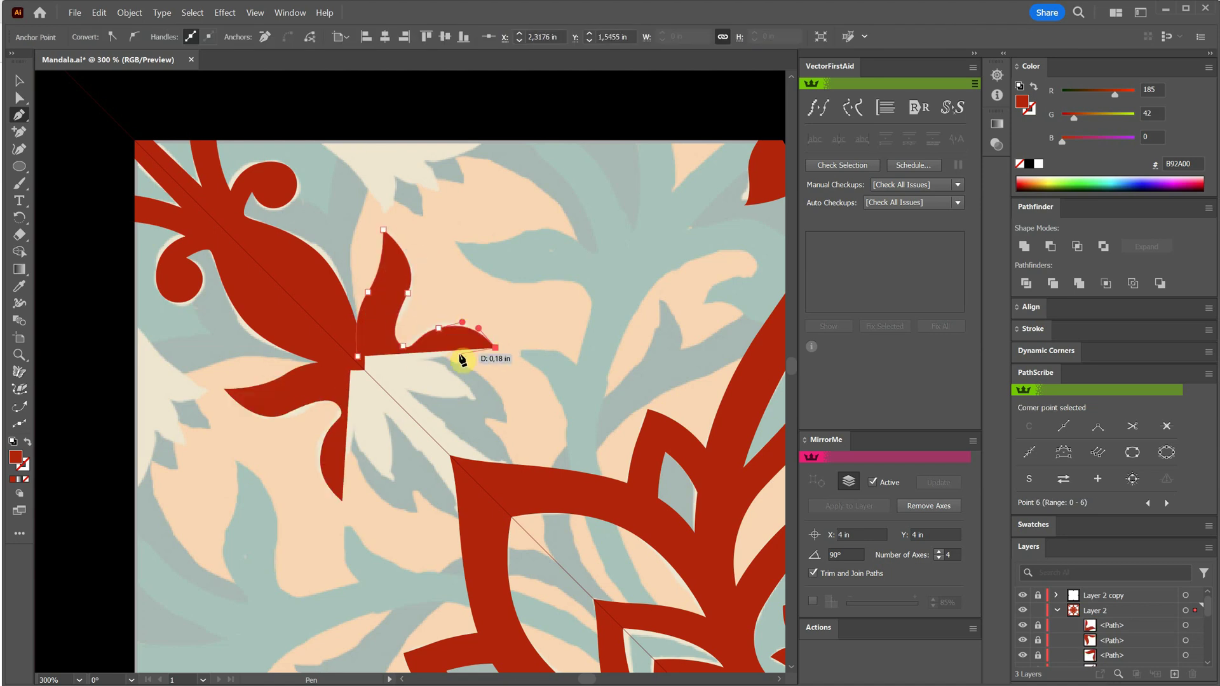
pyautogui.hotkey('shift', 'x')
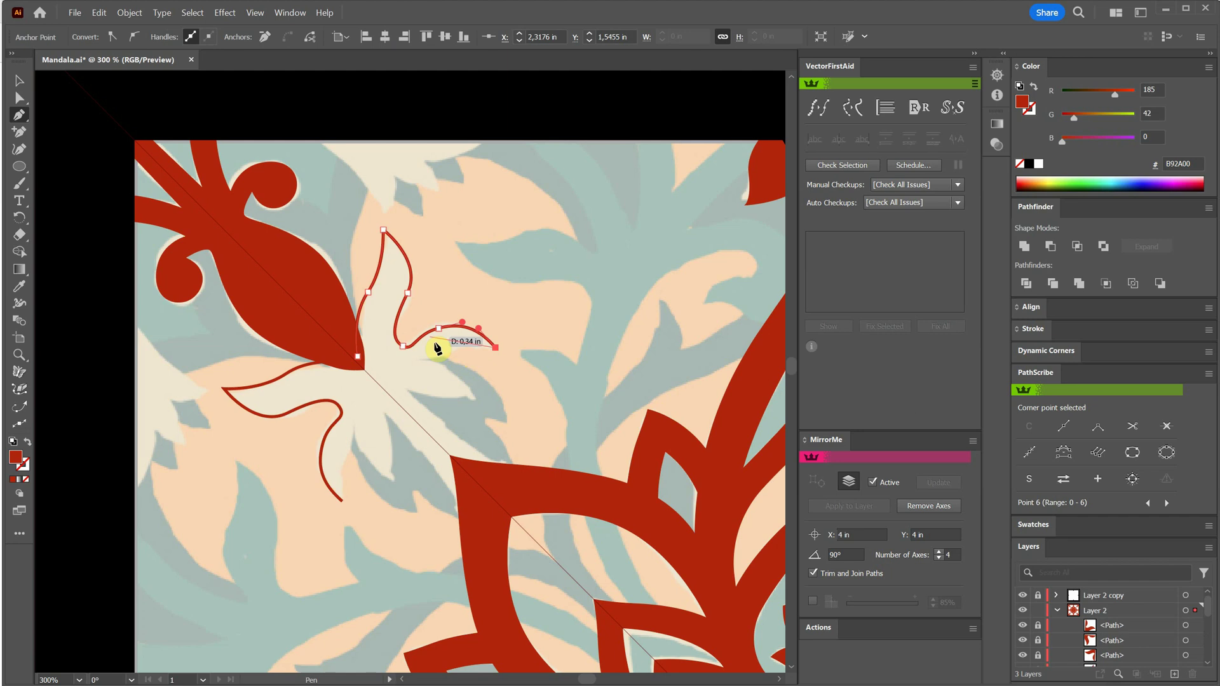
# Trace the flower's remaining petals and the stem joining the large diagonal leaf, and swap the outline to a red fill.
pyautogui.moveTo(451, 351)
pyautogui.mouseDown()
pyautogui.moveTo(441, 360)
pyautogui.moveTo(450, 349)
pyautogui.mouseUp()
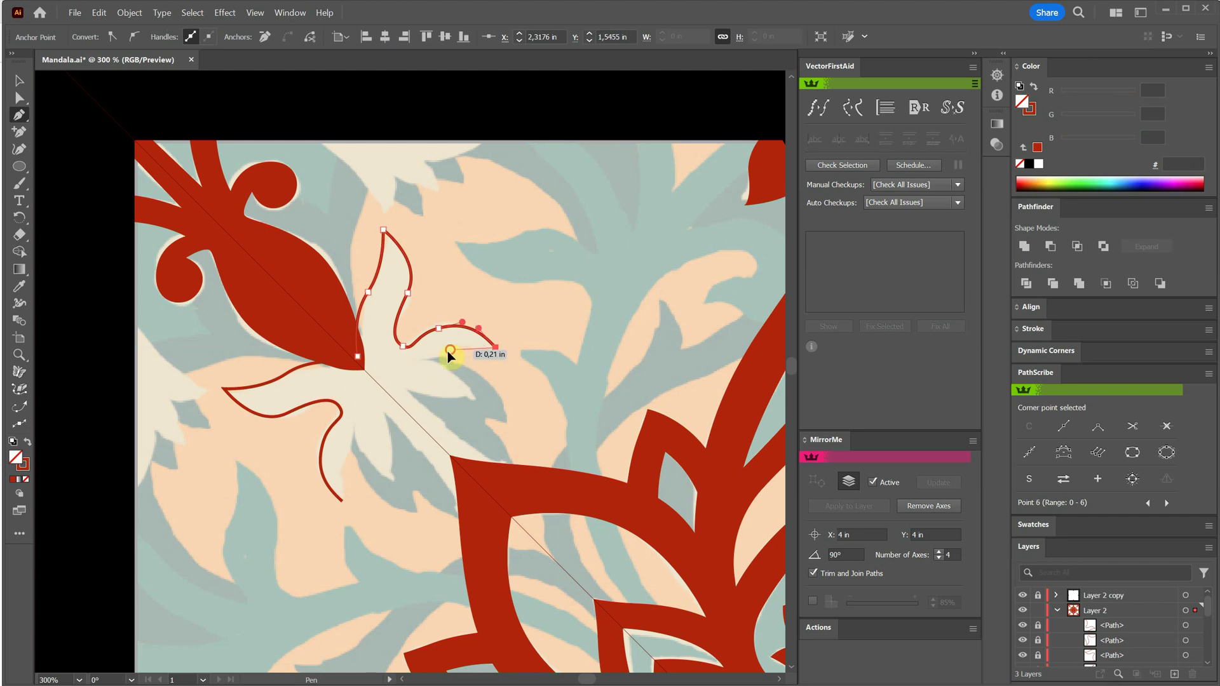
pyautogui.click(422, 359)
pyautogui.moveTo(471, 397); pyautogui.dragTo(416, 395)
pyautogui.click(410, 388)
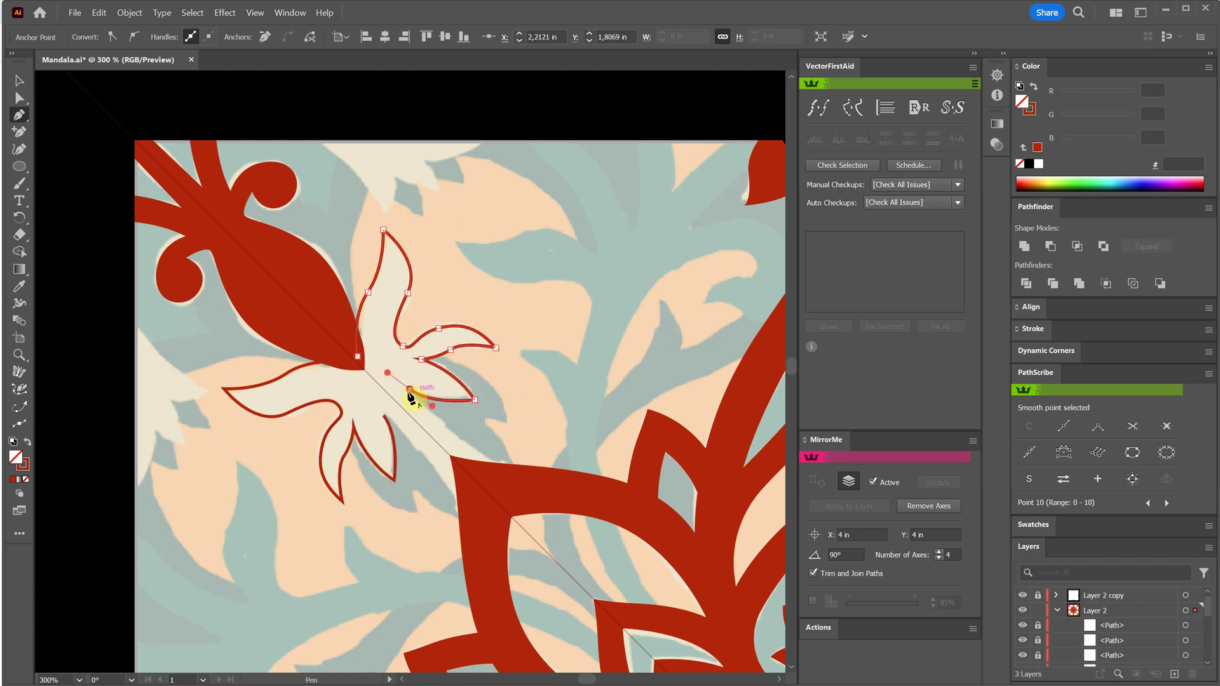
pyautogui.moveTo(507, 472); pyautogui.dragTo(576, 510)
pyautogui.click(475, 501)
pyautogui.hotkey('shift', 'x')
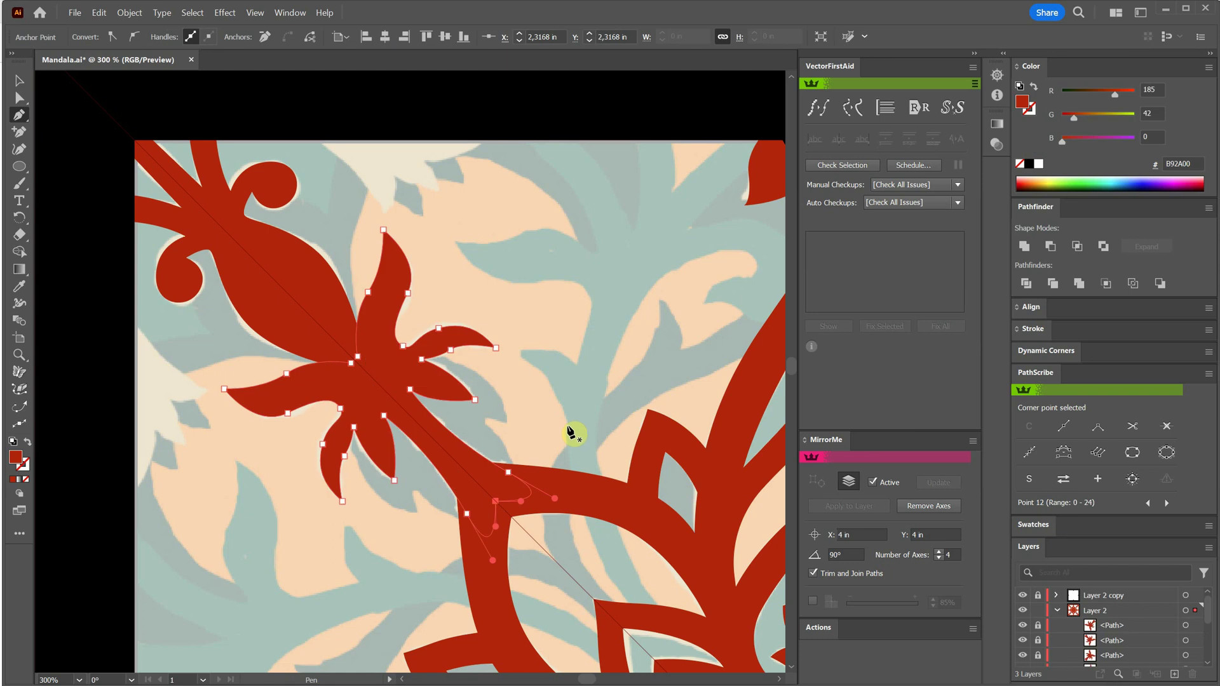
# Adjust the anchors and handles where the flower's lowest petal meets the stem and the neighbouring petal.
pyautogui.press('a')
pyautogui.click(549, 334)
pyautogui.hotkey('ctrl', '+')
pyautogui.hotkey('ctrl', '+')
pyautogui.moveTo(551, 332); pyautogui.dragTo(563, 304)
pyautogui.moveTo(421, 380); pyautogui.dragTo(417, 386)
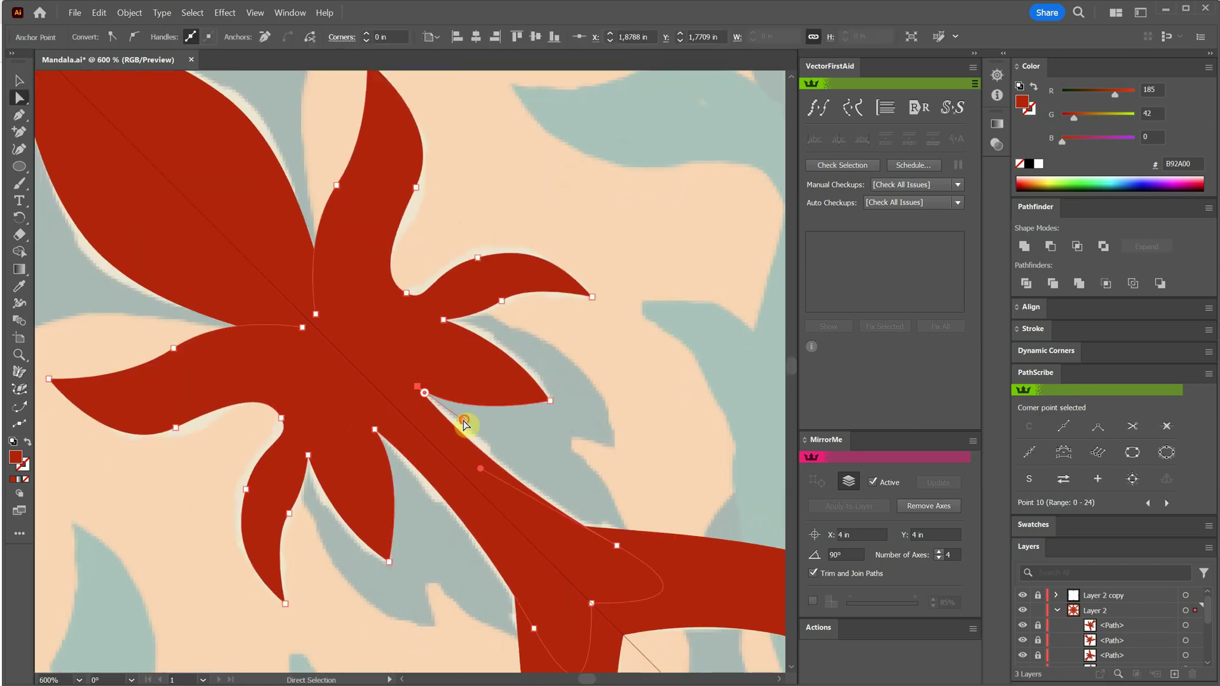
pyautogui.moveTo(444, 320); pyautogui.dragTo(530, 289)
pyautogui.moveTo(584, 392); pyautogui.dragTo(582, 460)
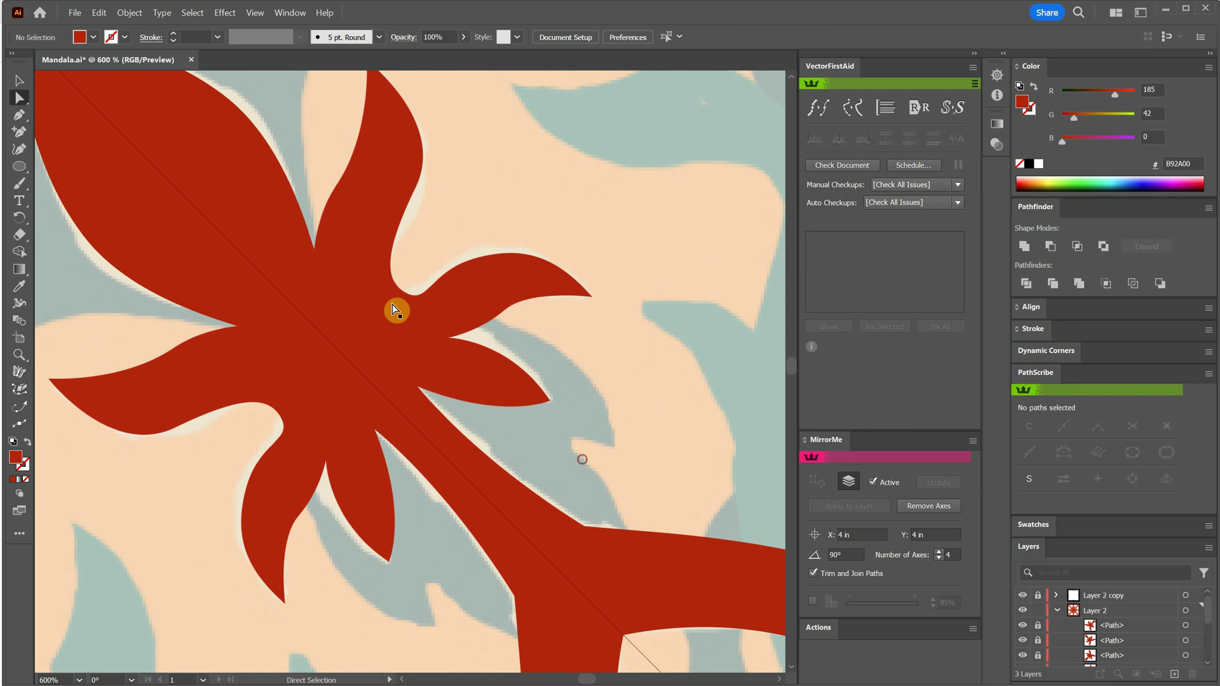
# Unite the corner ornament and flower with the red artwork, and round the inner corner between the lowest petal and the stem.
pyautogui.hotkey('ctrl', 'a')
pyautogui.click(1024, 246)
pyautogui.click(617, 443)
pyautogui.click(417, 386)
pyautogui.moveTo(431, 397); pyautogui.dragTo(461, 416)
pyautogui.click(605, 425)
# Reshape the tall petal and the neighbouring petal by moving their anchors and curve handles to follow the template more closely.
pyautogui.scroll(2, 337, 220)
pyautogui.click(360, 215)
pyautogui.moveTo(372, 202); pyautogui.dragTo(384, 180)
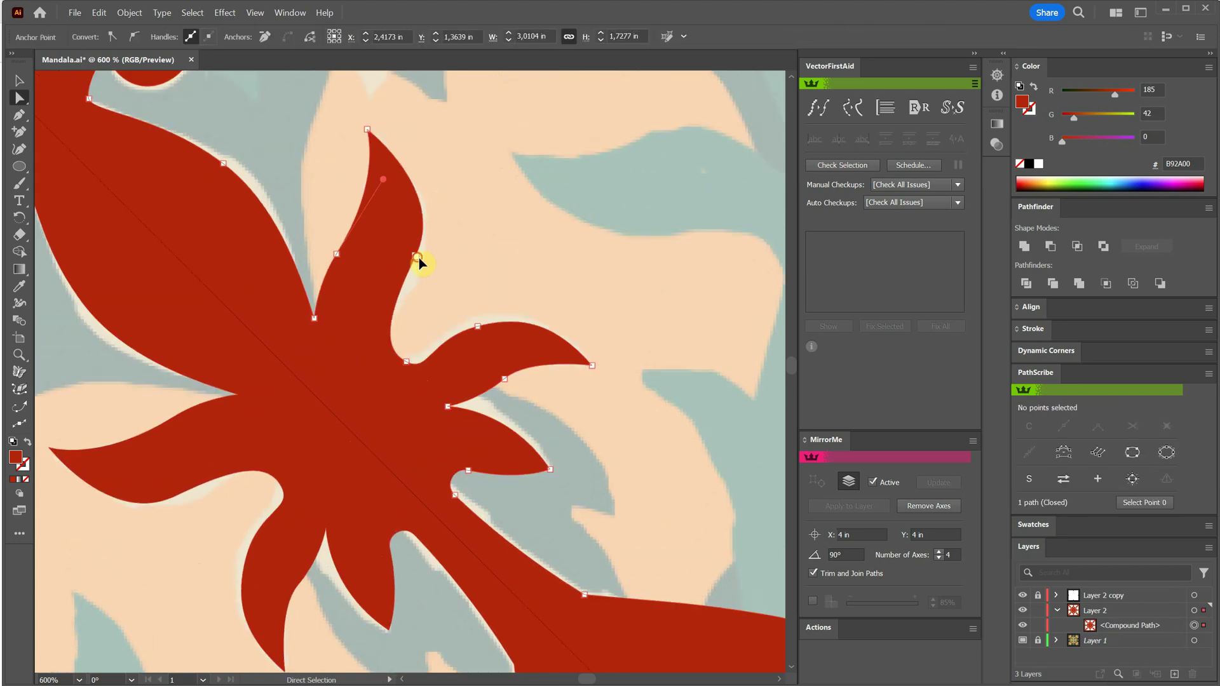
pyautogui.moveTo(417, 256); pyautogui.dragTo(422, 263)
pyautogui.moveTo(393, 333); pyautogui.dragTo(388, 316)
pyautogui.moveTo(408, 360); pyautogui.dragTo(404, 356)
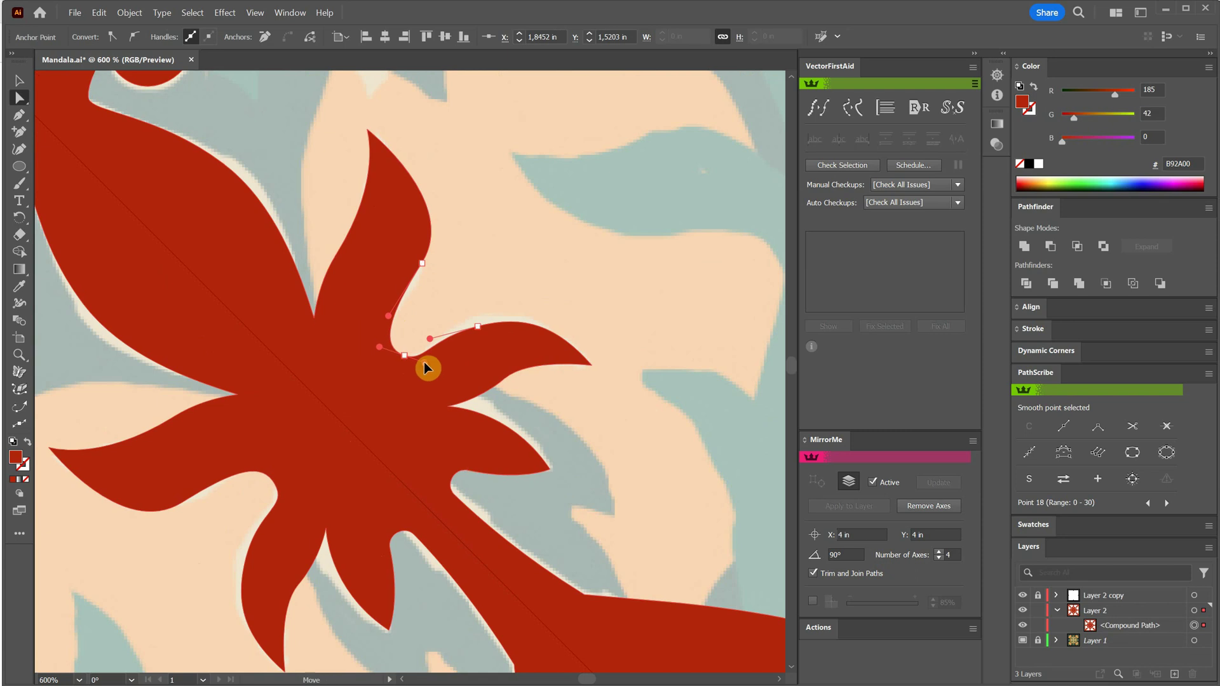
pyautogui.moveTo(478, 326); pyautogui.dragTo(478, 320)
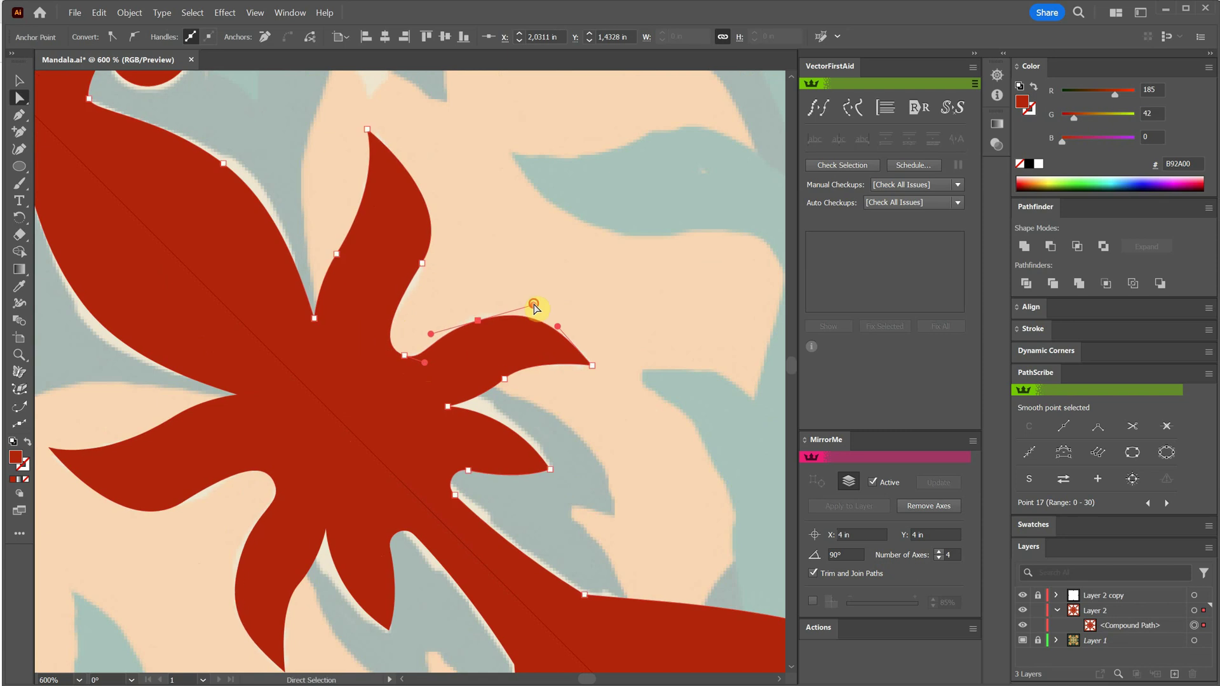
pyautogui.moveTo(526, 366)
pyautogui.mouseDown()
pyautogui.moveTo(509, 389)
pyautogui.moveTo(523, 345)
pyautogui.mouseUp()
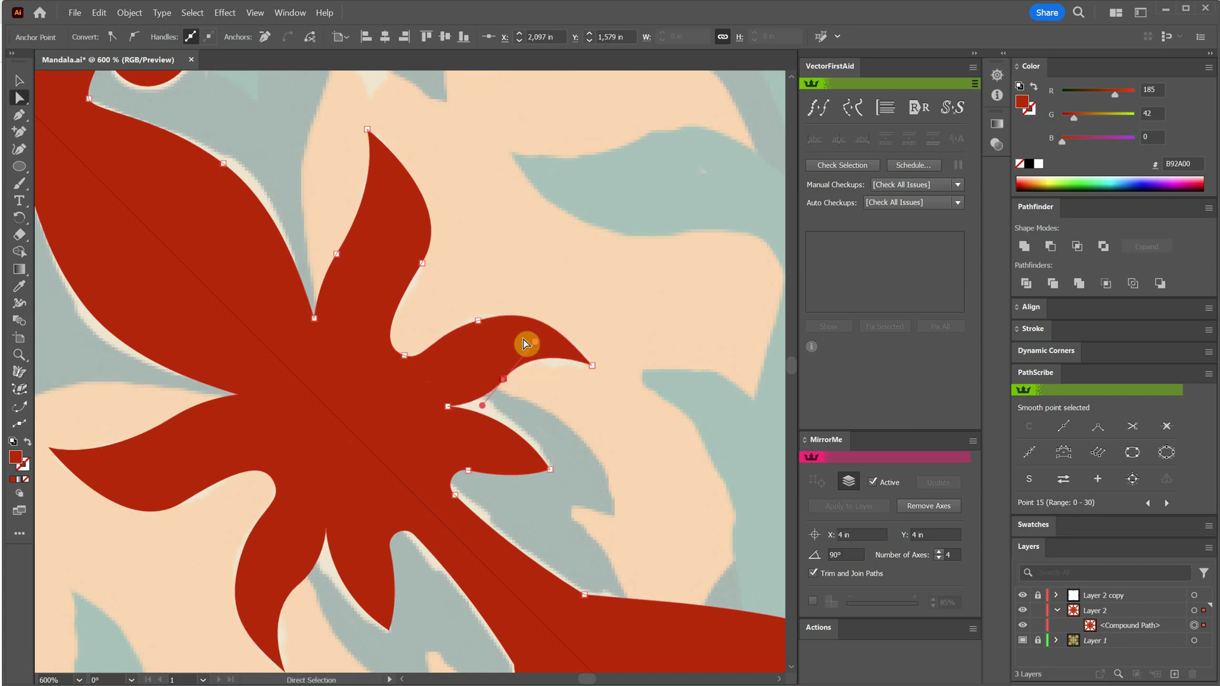
# Move the rounded inner corner between the flower's lowest petal and the stem deeper towards the flower's centre.
pyautogui.click(569, 372)
pyautogui.click(468, 472)
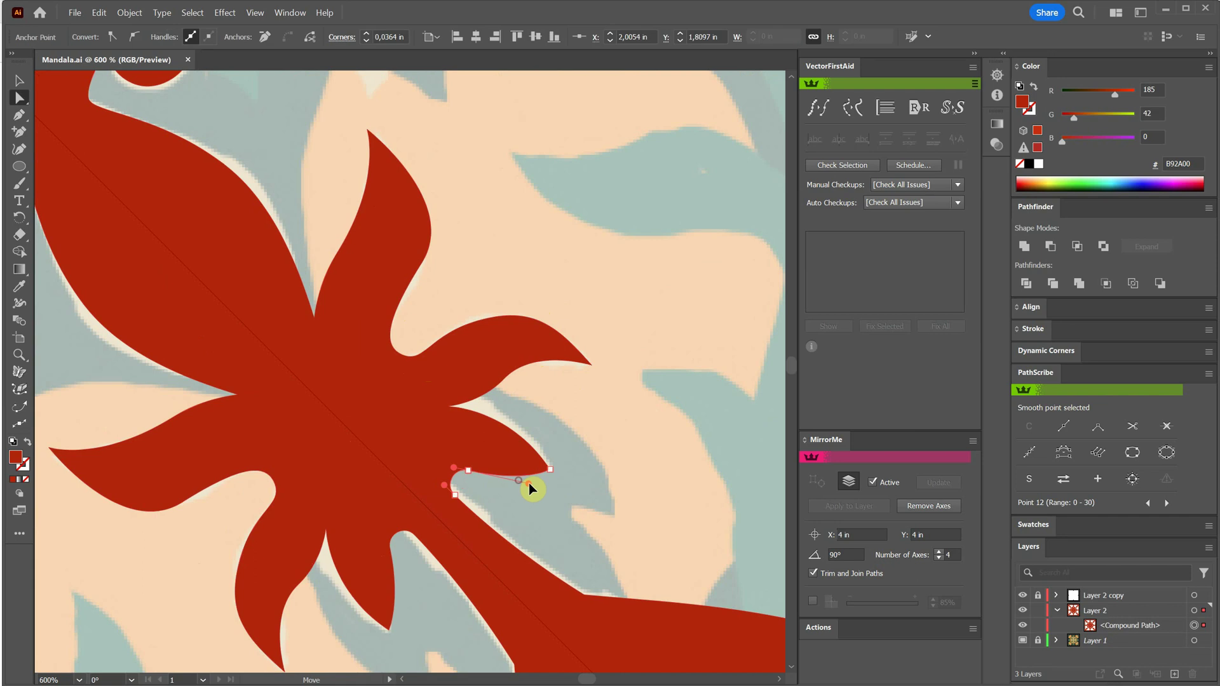
pyautogui.moveTo(465, 487); pyautogui.dragTo(445, 477)
# Try to move and round the notch between the flower's two lower petals, and undo the change.
pyautogui.click(533, 405)
pyautogui.click(448, 407)
pyautogui.moveTo(463, 408); pyautogui.dragTo(485, 408)
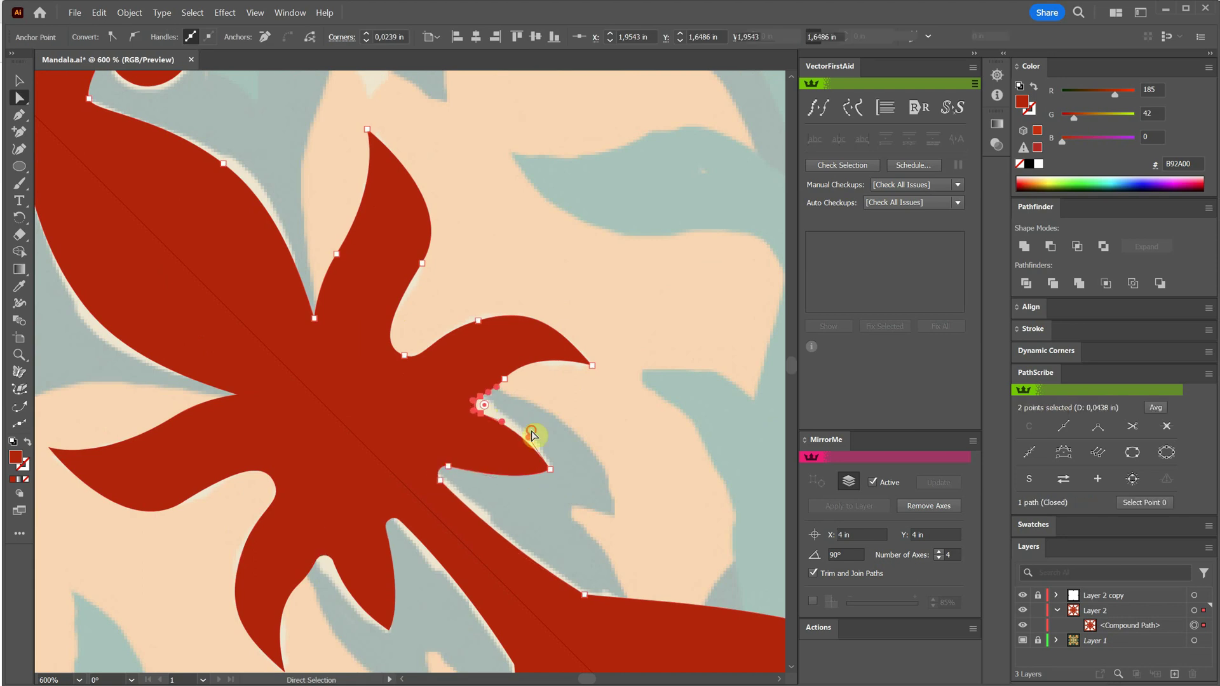
pyautogui.click(530, 431)
pyautogui.hotkey('ctrl', '-')
pyautogui.hotkey('ctrl', '-')
pyautogui.hotkey('ctrl', '-')
pyautogui.hotkey('ctrl', '=')
pyautogui.hotkey('ctrl', '=')
pyautogui.hotkey('ctrl', '=')
pyautogui.hotkey('ctrl', 'z')
pyautogui.click(592, 253)
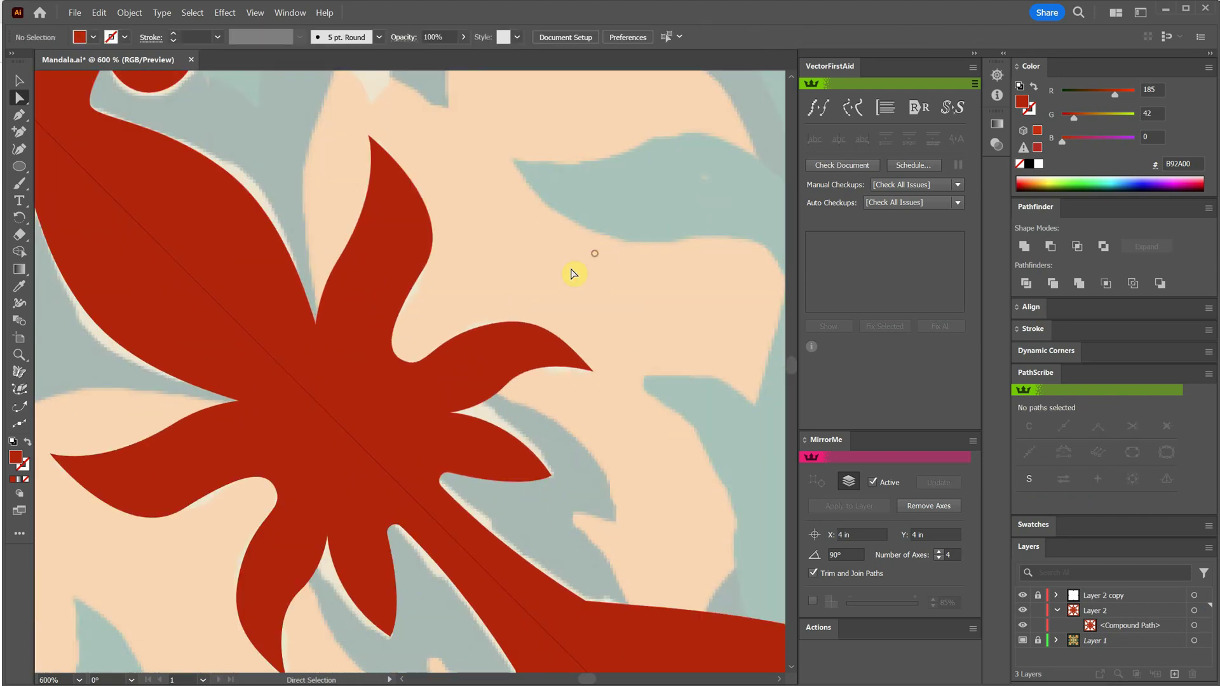
# Reshape the curve between the corner scroll and the bud so it bends inward more deeply below the scroll.
pyautogui.scroll(1, 569, 270)
pyautogui.hotkey('ctrl', '-')
pyautogui.scroll(-2, 564, 267)
pyautogui.scroll(2, 608, 302)
pyautogui.scroll(1, 449, 292)
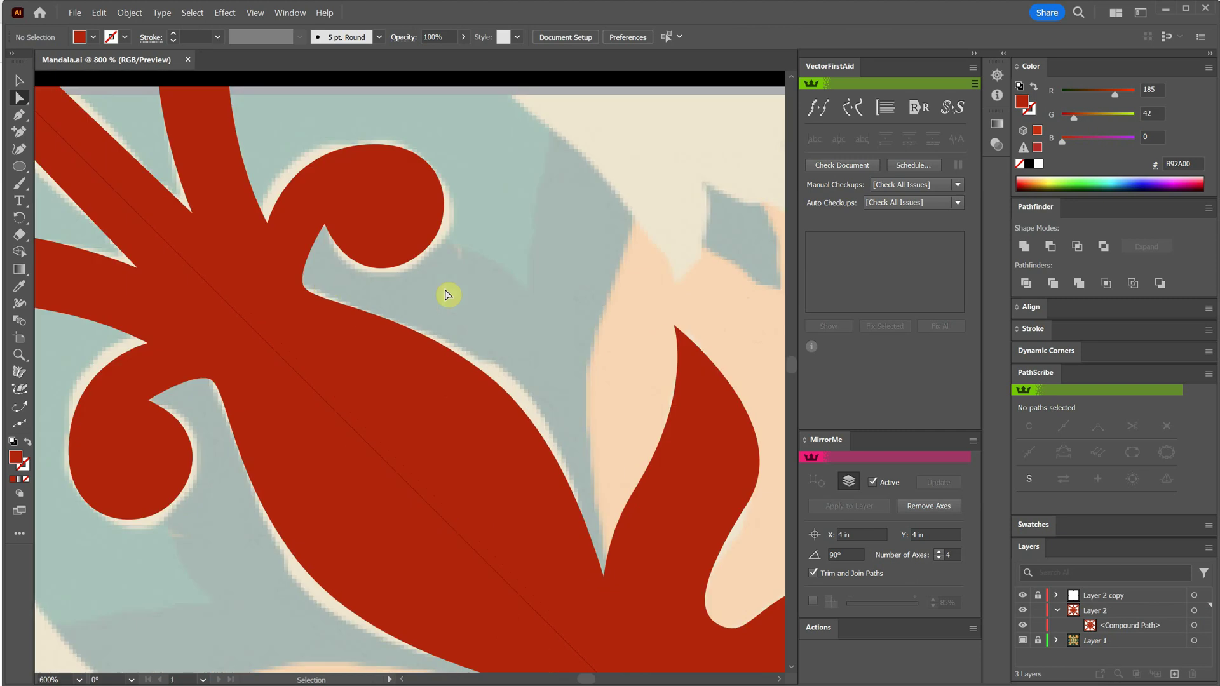
pyautogui.click(303, 284)
pyautogui.moveTo(305, 304); pyautogui.dragTo(330, 338)
pyautogui.moveTo(295, 267); pyautogui.dragTo(294, 257)
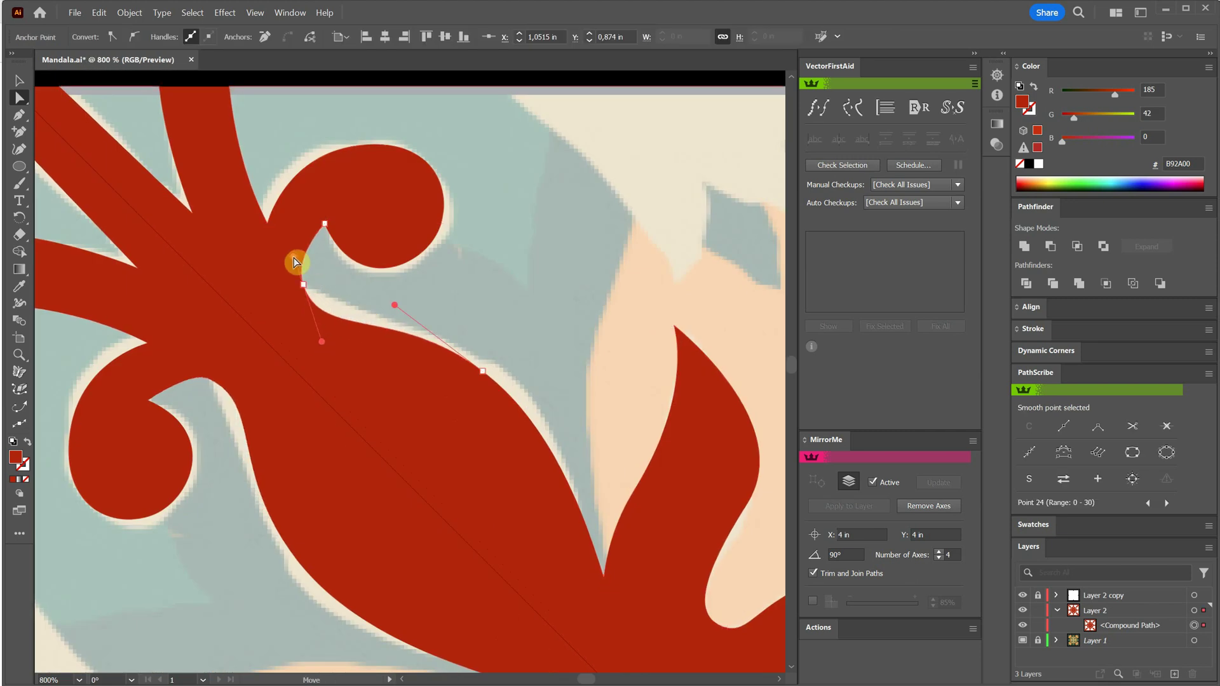
# Swap the red fill to an outline and trace the pointed teal opening inside the bud along the diagonal axis.
pyautogui.hotkey('ctrl', 'a')
pyautogui.hotkey('shift', 'x')
pyautogui.click(534, 303)
pyautogui.scroll(-2, 535, 303)
pyautogui.click(19, 114)
pyautogui.click(305, 291)
pyautogui.moveTo(460, 350); pyautogui.dragTo(516, 396)
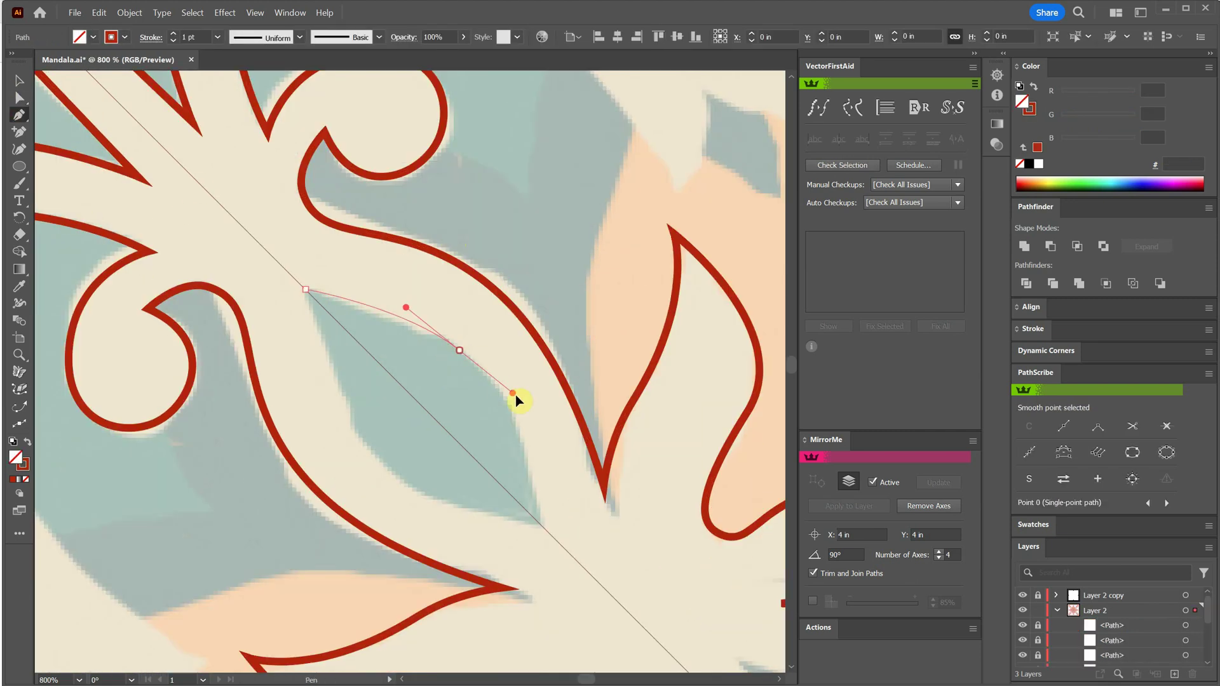
pyautogui.moveTo(555, 570); pyautogui.dragTo(570, 615)
pyautogui.click(20, 98)
pyautogui.moveTo(307, 290)
pyautogui.mouseDown()
pyautogui.moveTo(285, 280)
pyautogui.moveTo(299, 283)
pyautogui.mouseUp()
# Combine the traced opening with the red artwork as a compound path and swap the outline to a fill.
pyautogui.hotkey('ctrl', 'a')
pyautogui.hotkey('ctrl', '8')
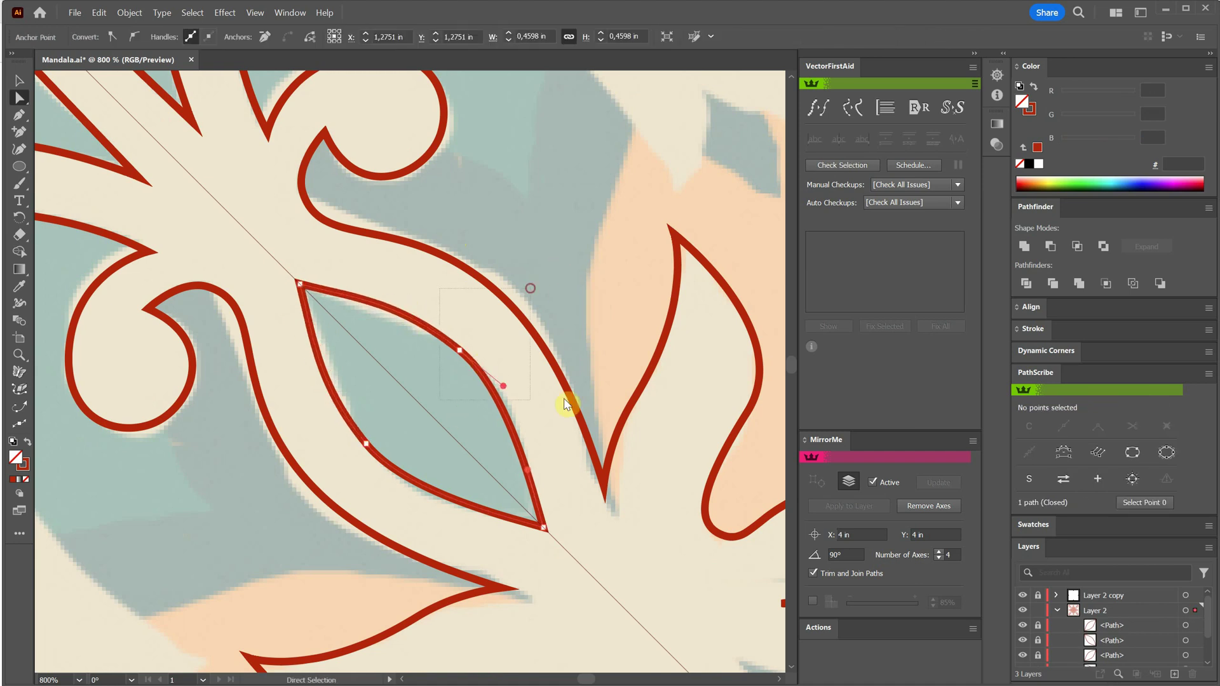
pyautogui.hotkey('shift', 'x')
pyautogui.keyDown('ctrl'); pyautogui.click(547, 233); pyautogui.keyUp('ctrl')
pyautogui.hotkey('ctrl', '-')
pyautogui.hotkey('ctrl', '-')
pyautogui.hotkey('ctrl', '-')
pyautogui.hotkey('ctrl', '=')
pyautogui.hotkey('ctrl', '=')
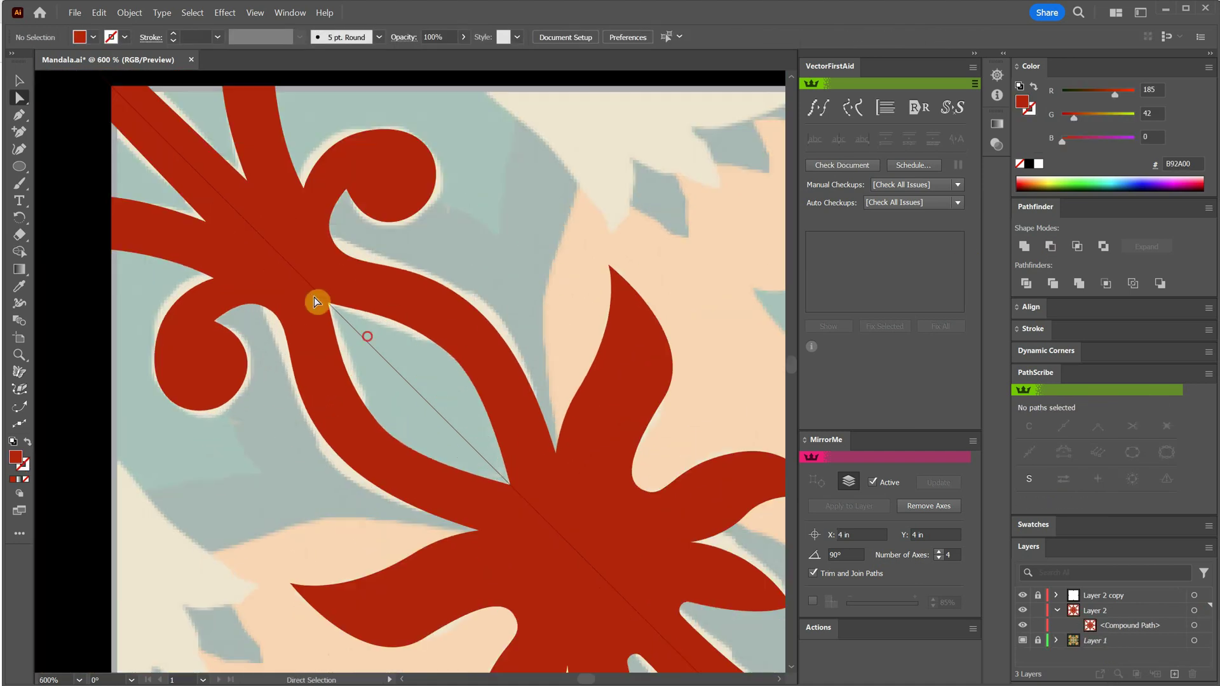
# Adjust the corner anchors of the openings along the diagonal axis, swapping the artwork to an outline and back to its fill.
pyautogui.click(328, 303)
pyautogui.keyDown('ctrl'); pyautogui.click(492, 240); pyautogui.keyUp('ctrl')
pyautogui.hotkey('ctrl', '-')
pyautogui.hotkey('ctrl', '-')
pyautogui.hotkey('ctrl', '-')
pyautogui.hotkey('ctrl', '+')
pyautogui.hotkey('ctrl', 'y')
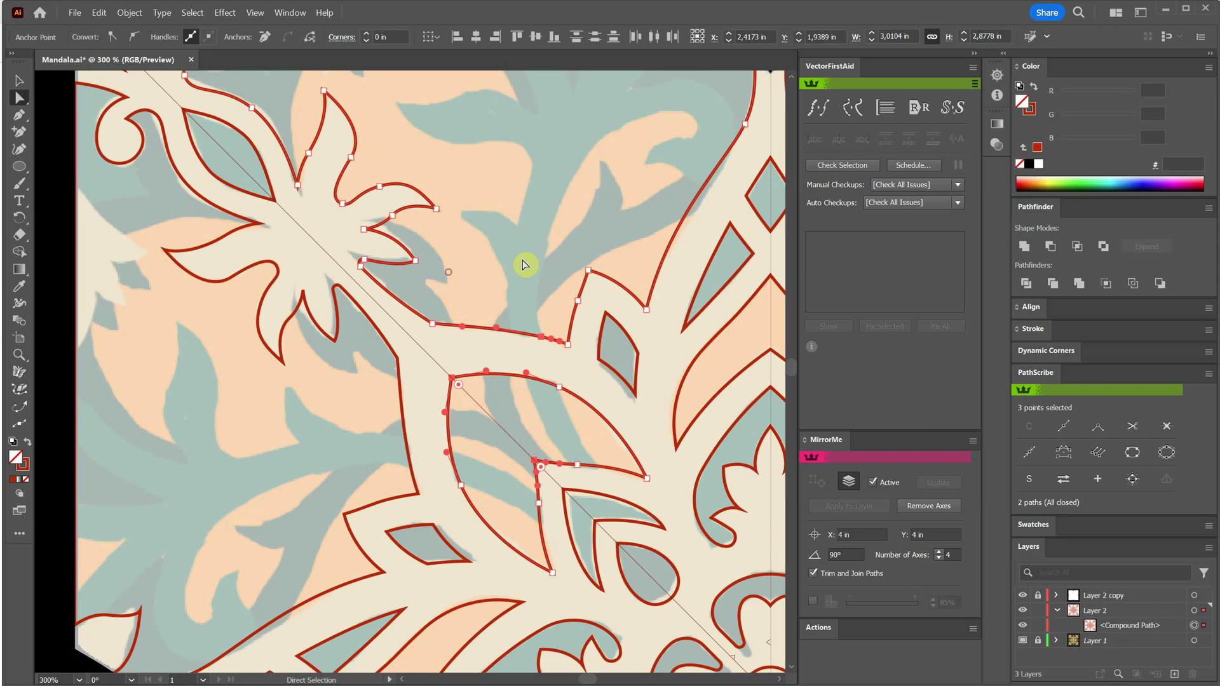
pyautogui.hotkey('ctrl', 'y')
pyautogui.hotkey('ctrl', '0')
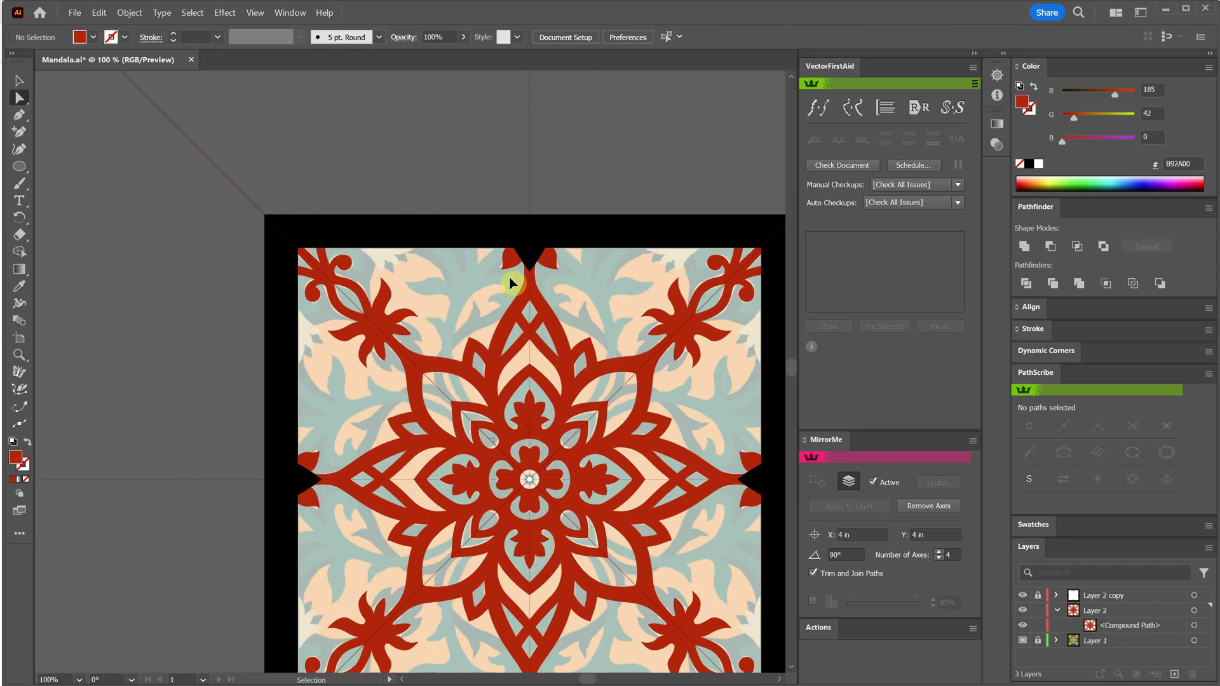
# Check the red artwork with the template and frame layers hidden, restore both layers and save the document.
pyautogui.click(1023, 641)
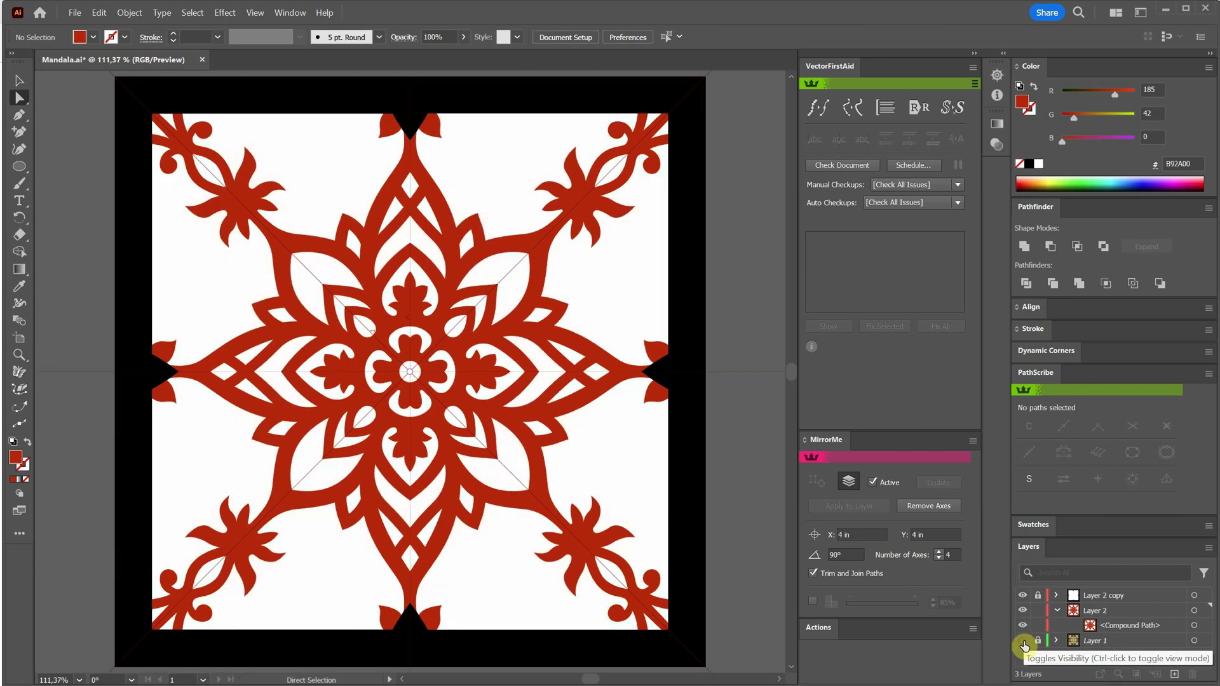
pyautogui.click(1023, 595)
pyautogui.click(1022, 595)
pyautogui.click(1022, 640)
pyautogui.scroll(3, 502, 283)
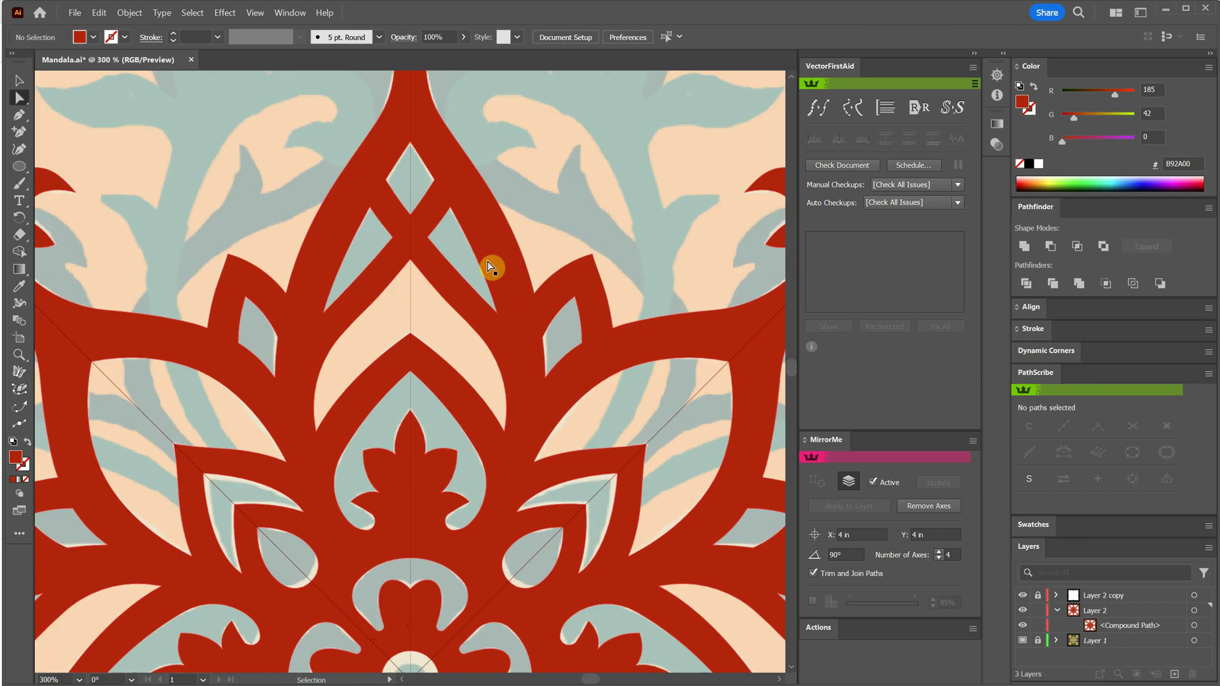
pyautogui.moveTo(493, 267); pyautogui.dragTo(336, 445)
pyautogui.scroll(2, 509, 343)
pyautogui.hotkey('ctrl', 's')
# Trace the cream jagged petal shape along the upper frame edge as a closed red shape extending under the frame.
pyautogui.click(19, 116)
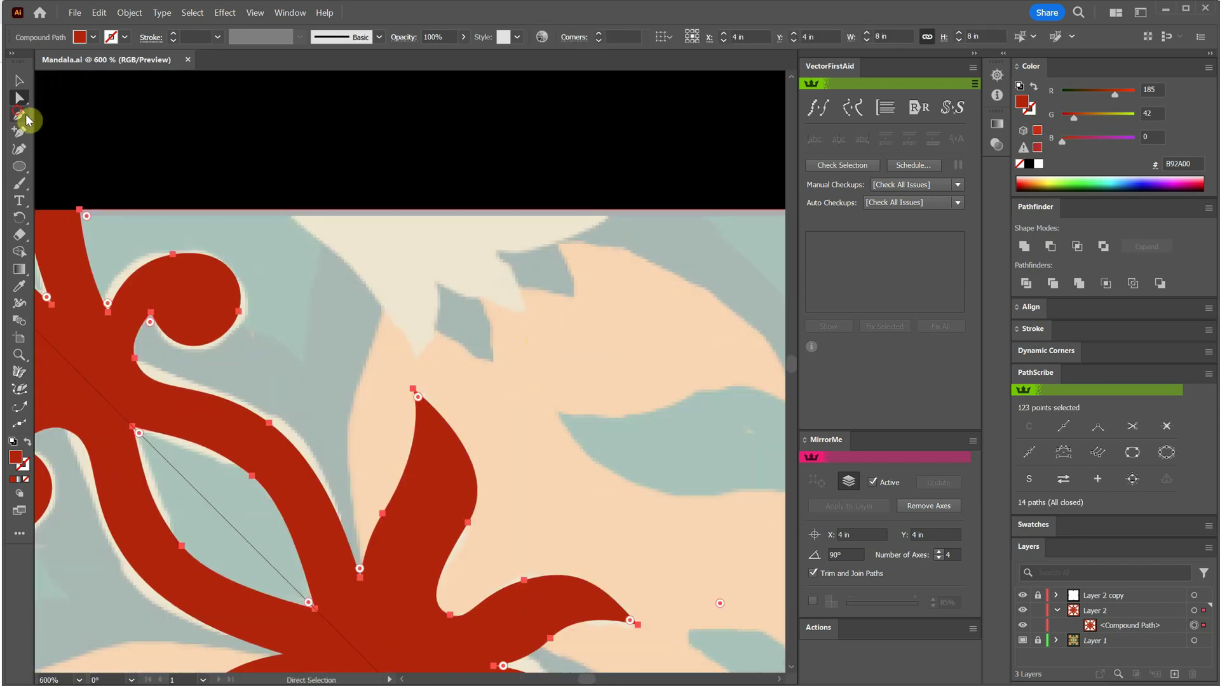
pyautogui.click(210, 171)
pyautogui.moveTo(417, 356); pyautogui.dragTo(422, 229)
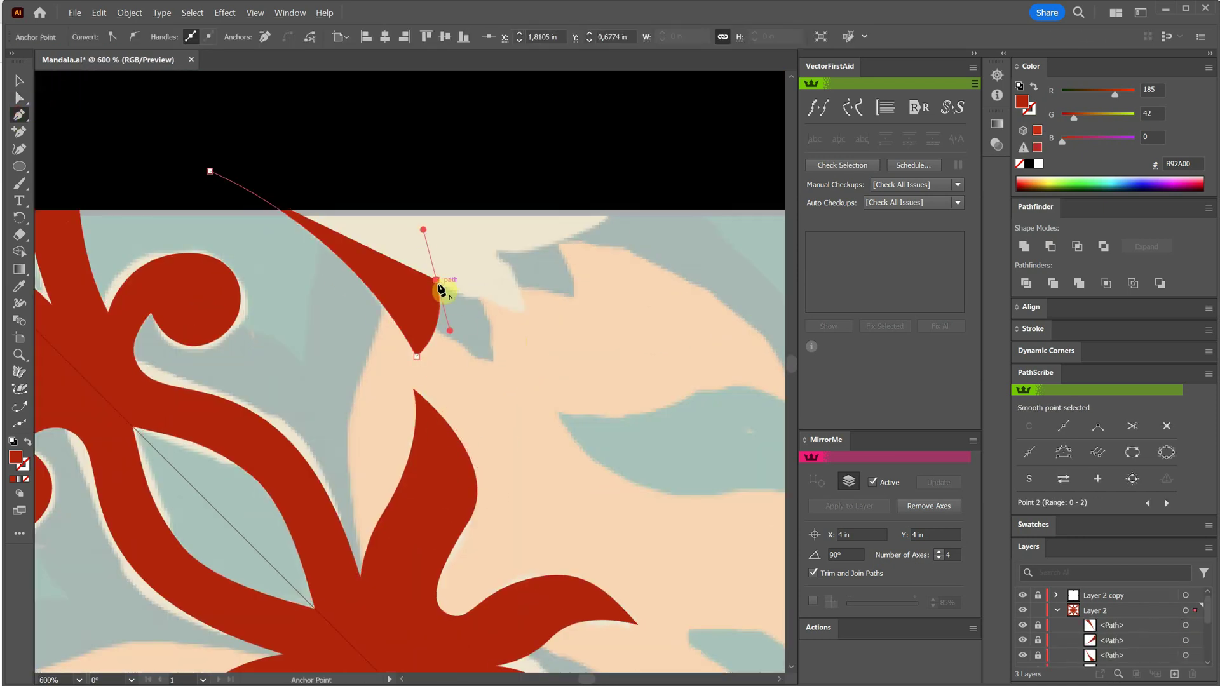
pyautogui.click(437, 281)
pyautogui.moveTo(523, 312); pyautogui.dragTo(577, 322)
pyautogui.click(523, 312)
pyautogui.moveTo(498, 253); pyautogui.dragTo(469, 223)
pyautogui.click(498, 253)
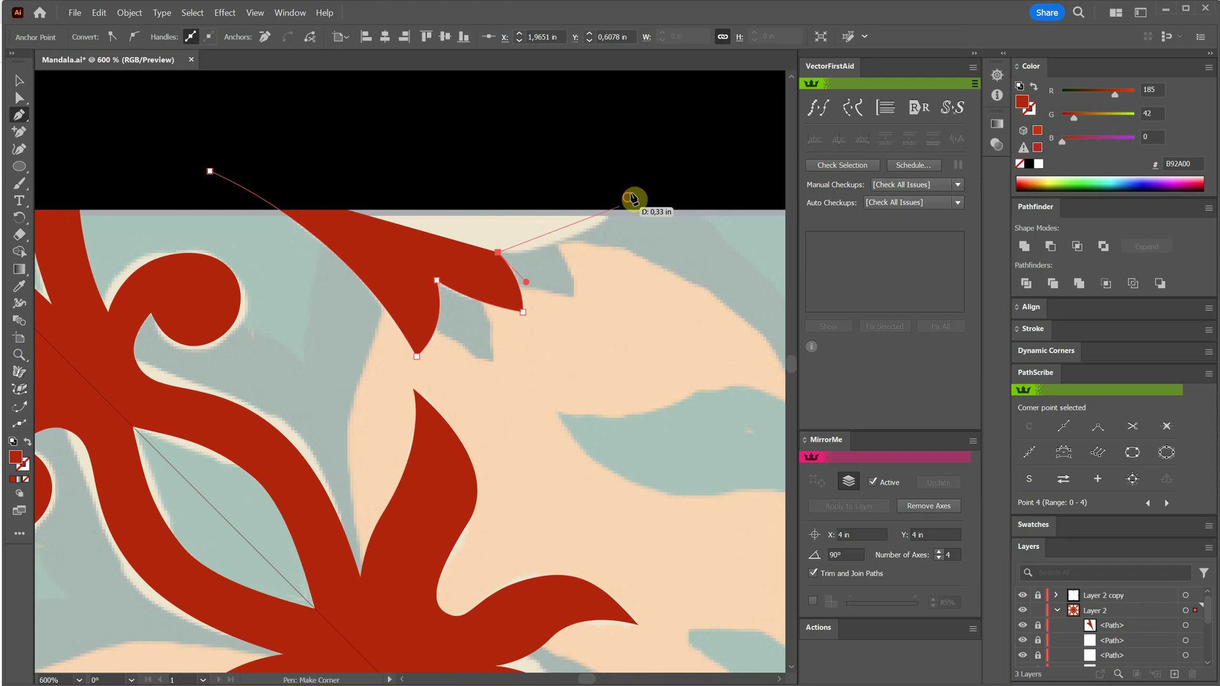
pyautogui.moveTo(628, 197); pyautogui.dragTo(648, 153)
pyautogui.click(210, 171)
# Unite the jagged petal shape with the red artwork and adjust its edge where it meets the upper frame.
pyautogui.keyDown('ctrl'); pyautogui.click(586, 339); pyautogui.keyUp('ctrl')
pyautogui.hotkey('ctrl', 'alt', '2')
pyautogui.hotkey('ctrl', 'a')
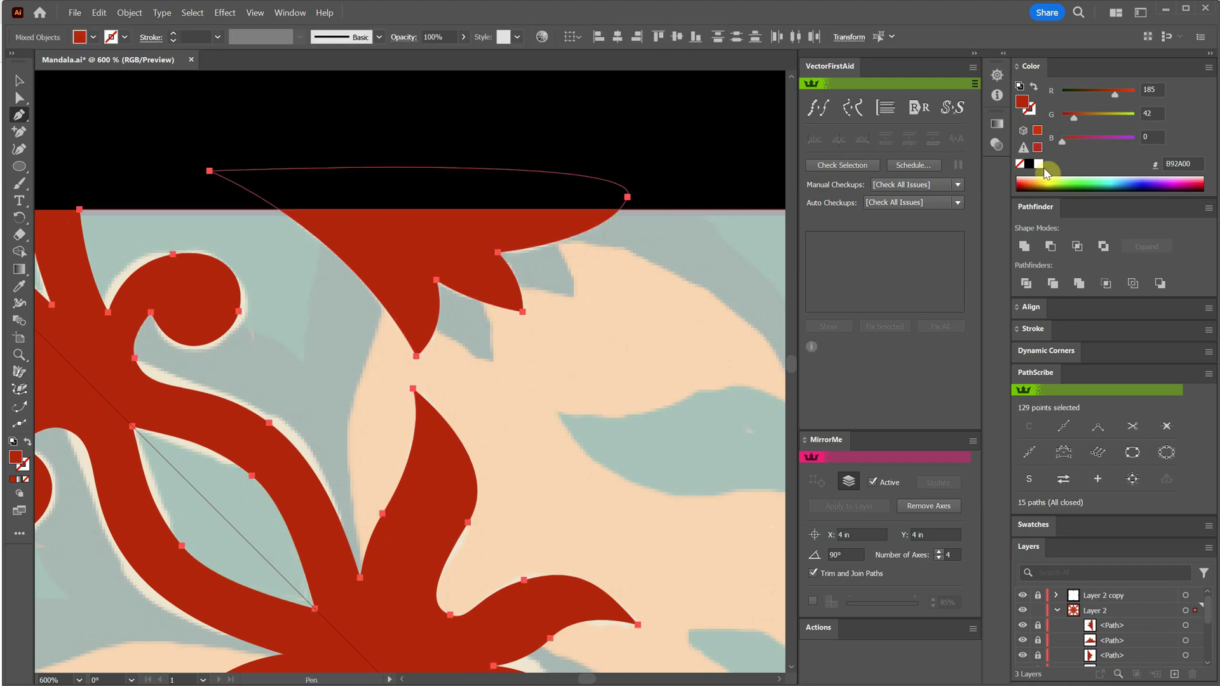
pyautogui.click(1024, 246)
pyautogui.click(20, 98)
pyautogui.click(279, 210)
pyautogui.moveTo(280, 221); pyautogui.dragTo(320, 361)
pyautogui.click(320, 363)
pyautogui.hotkey('ctrl', '1')
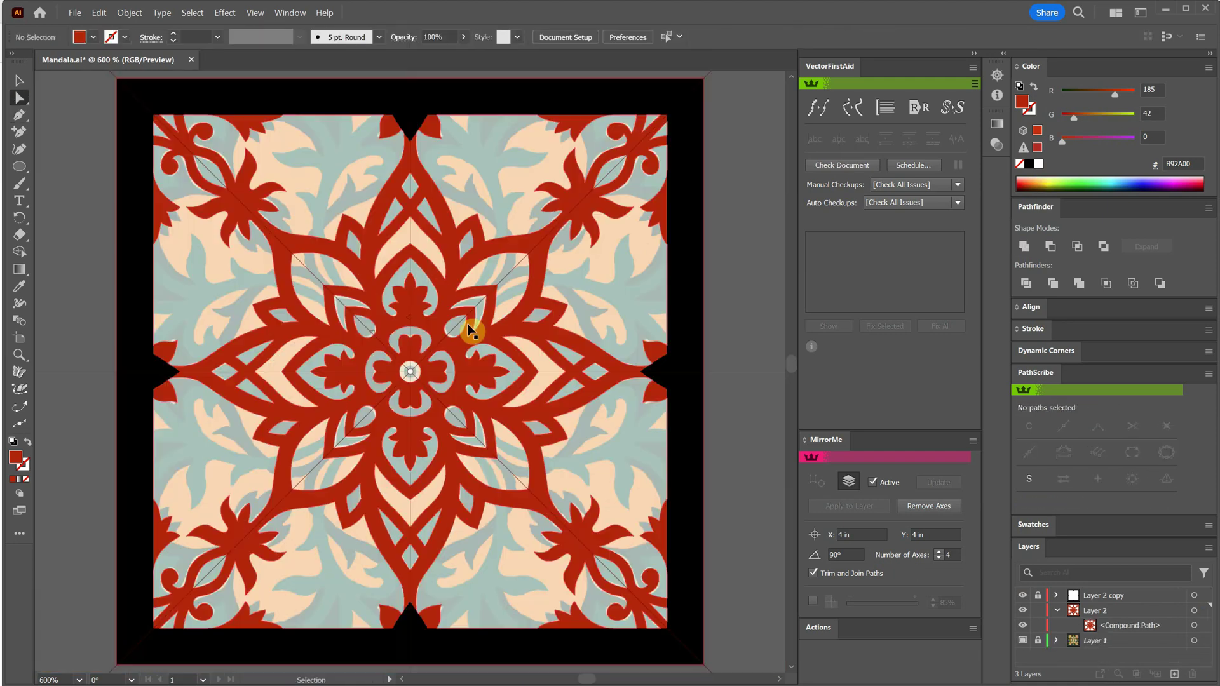
# Remove the MirrorMe axes from the mandala and hide the Layer 1 template.
pyautogui.click(928, 508)
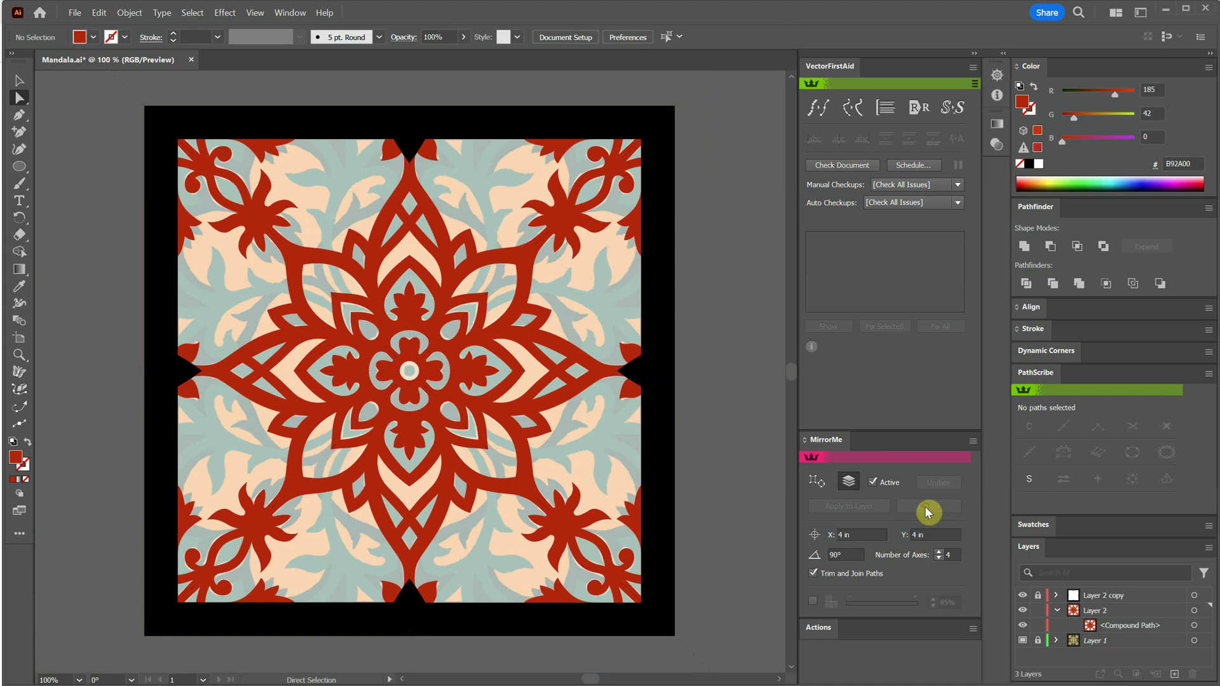
pyautogui.click(1022, 641)
# Check the whole Layer 2 artwork with VectorFirstAid and fix all detected issues, repeating the check after each fix.
pyautogui.click(1195, 615)
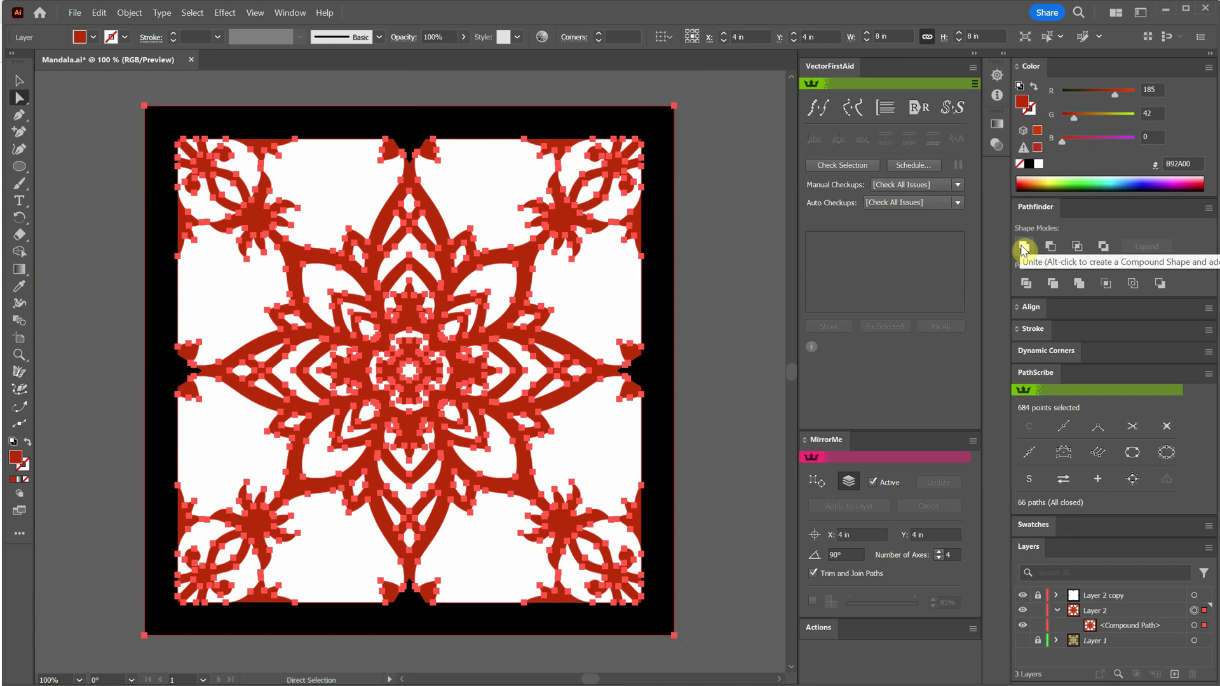
pyautogui.click(848, 166)
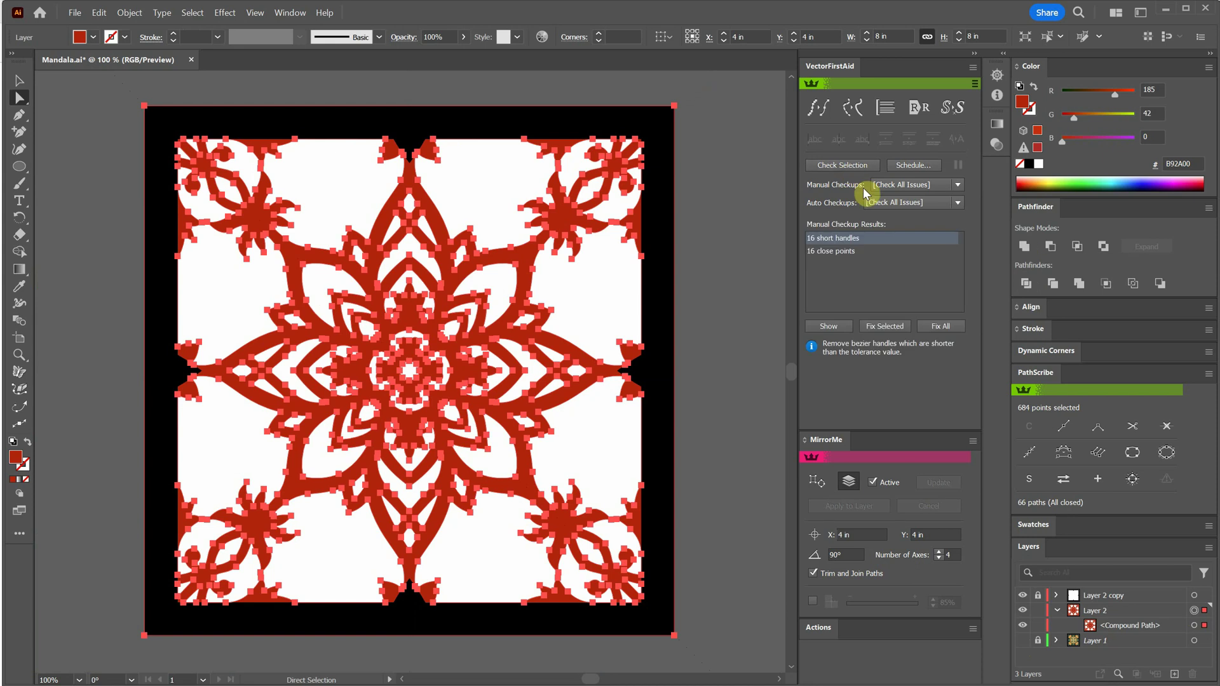
pyautogui.click(942, 325)
pyautogui.click(845, 166)
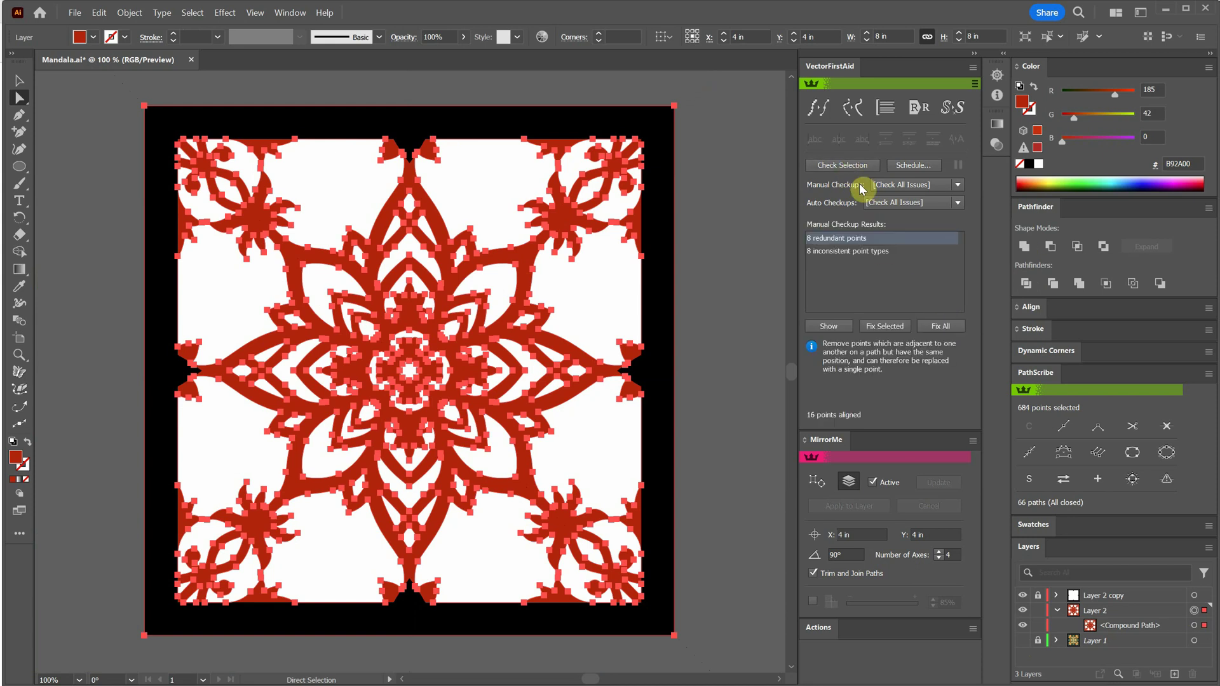
pyautogui.click(940, 326)
pyautogui.click(845, 166)
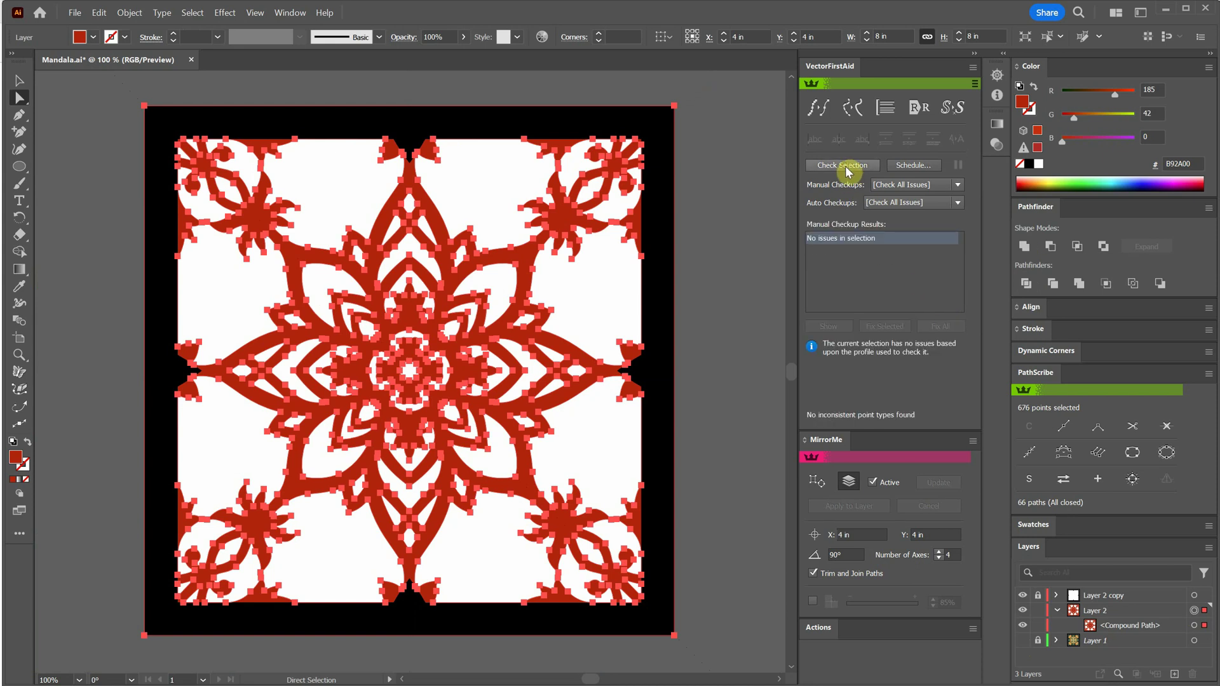
# Check the red artwork without the black frame layer, show the frame again and save the document.
pyautogui.click(1022, 596)
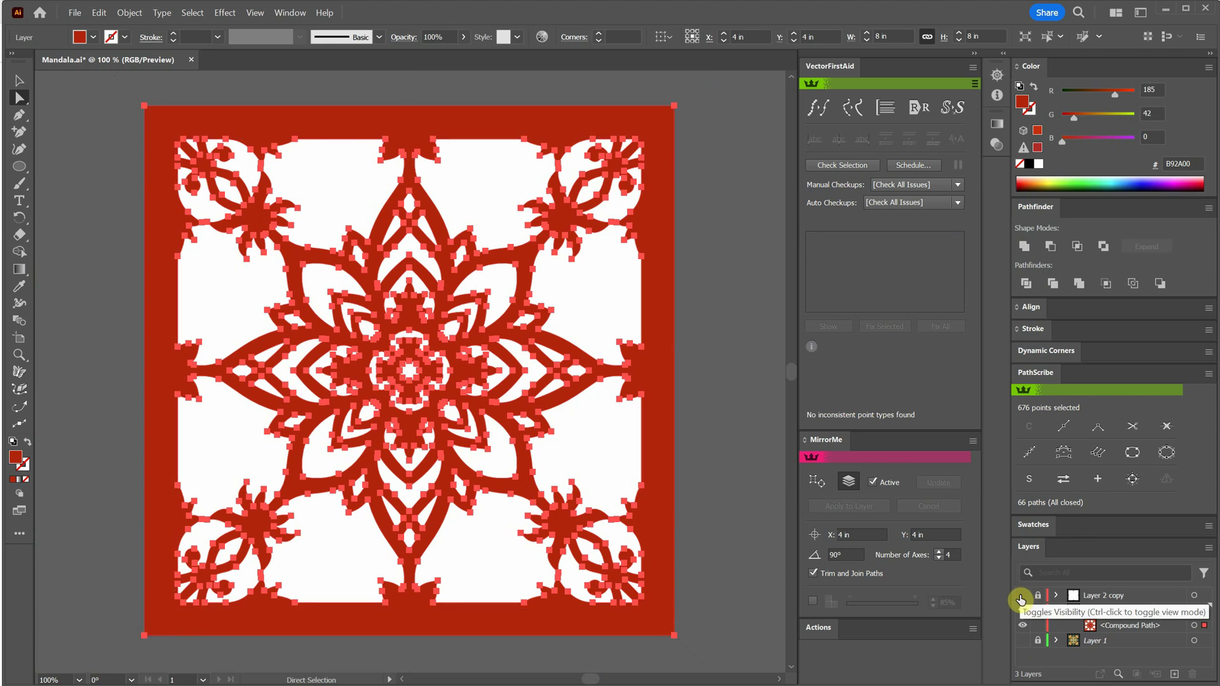
pyautogui.click(1022, 596)
pyautogui.click(732, 503)
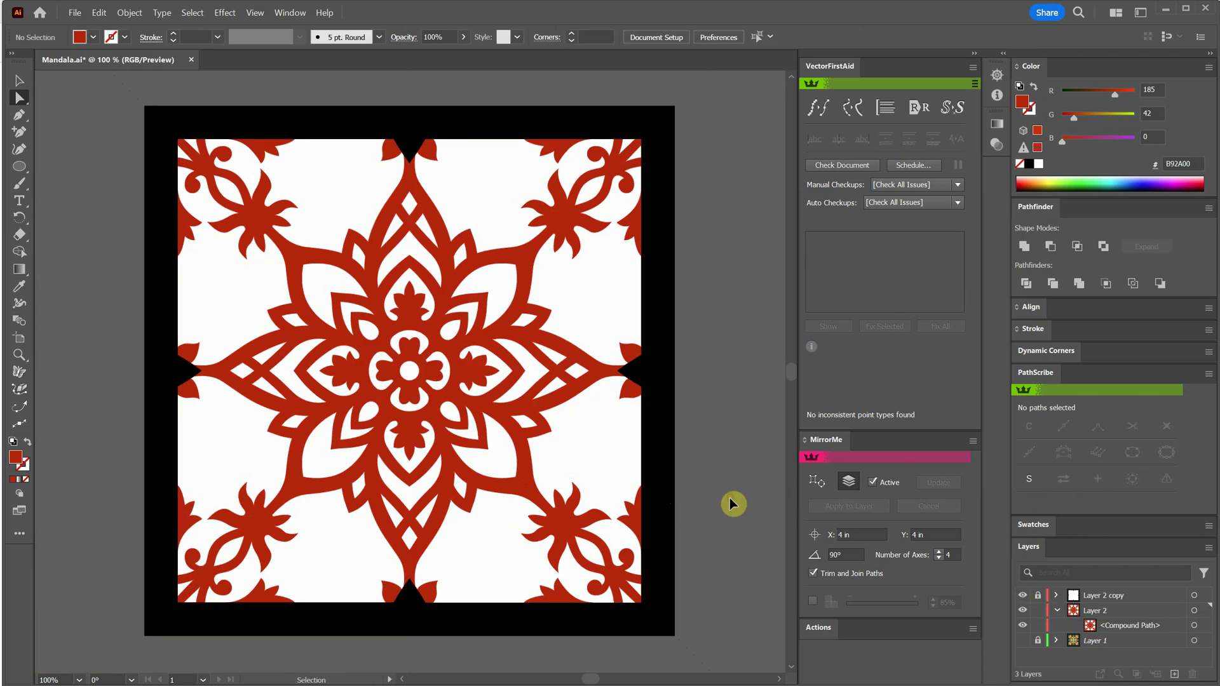
pyautogui.hotkey('ctrl', 's')
# Lock and collapse Layer 2, and duplicate it as a separate layer.
pyautogui.click(1038, 611)
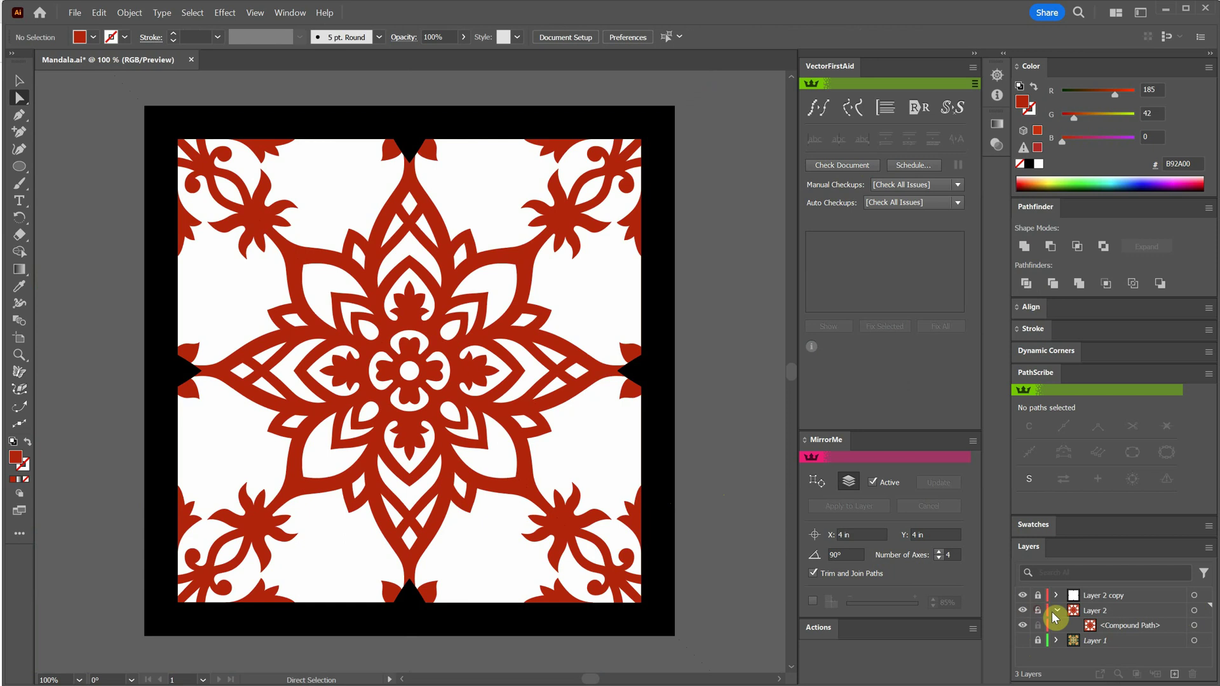
pyautogui.click(1057, 610)
pyautogui.click(1124, 612)
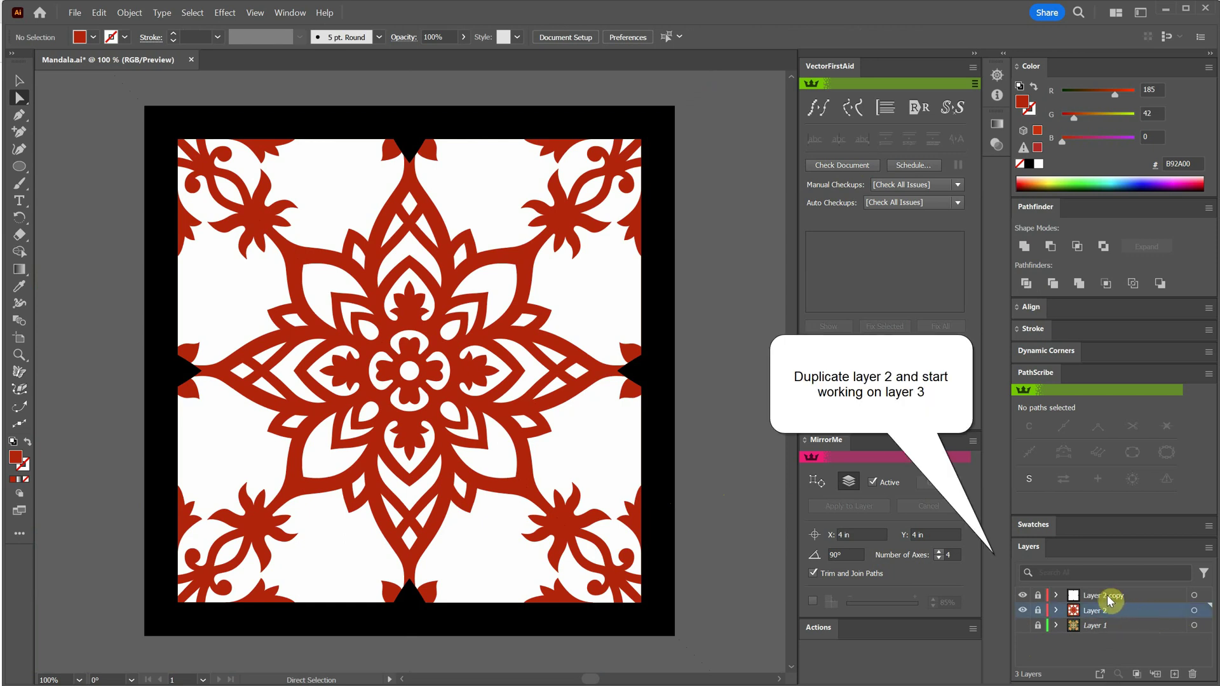
pyautogui.moveTo(1108, 597); pyautogui.dragTo(1174, 676)
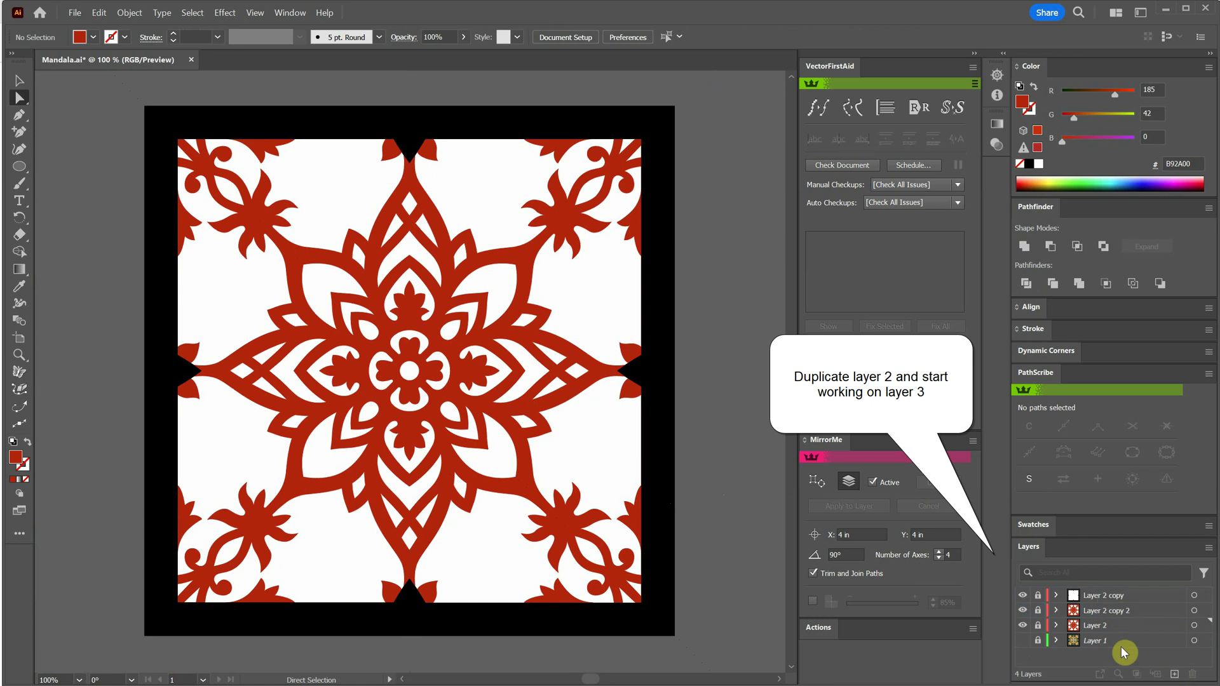
# Unlock the Layer 2 copy 2 artwork, show the Layer 1 template, and compare the red artwork with the template colors.
pyautogui.click(1057, 626)
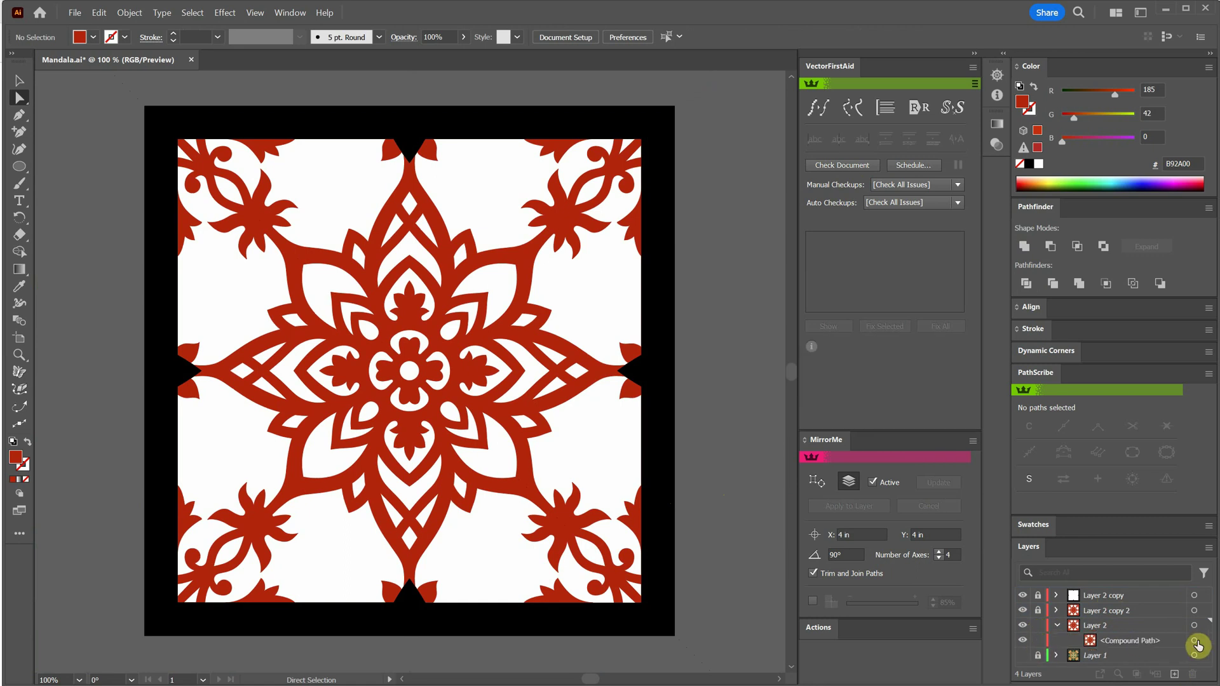
pyautogui.click(1195, 641)
pyautogui.click(1038, 610)
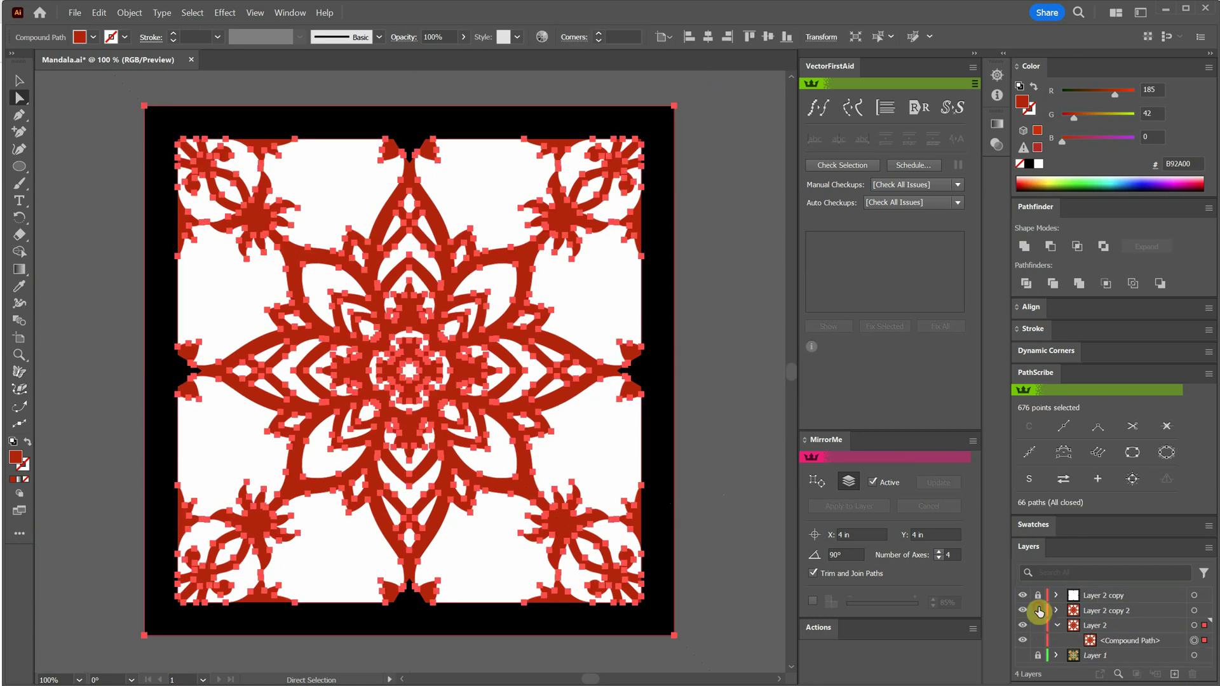
pyautogui.click(1195, 610)
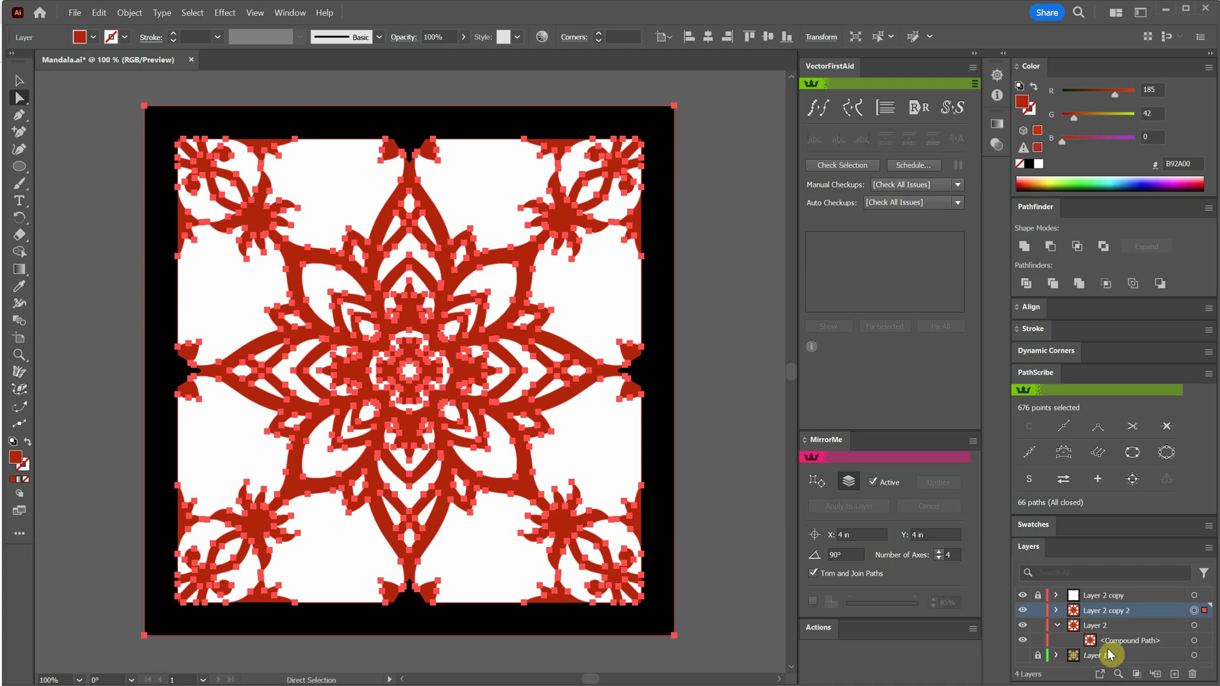
pyautogui.click(1023, 656)
pyautogui.click(19, 286)
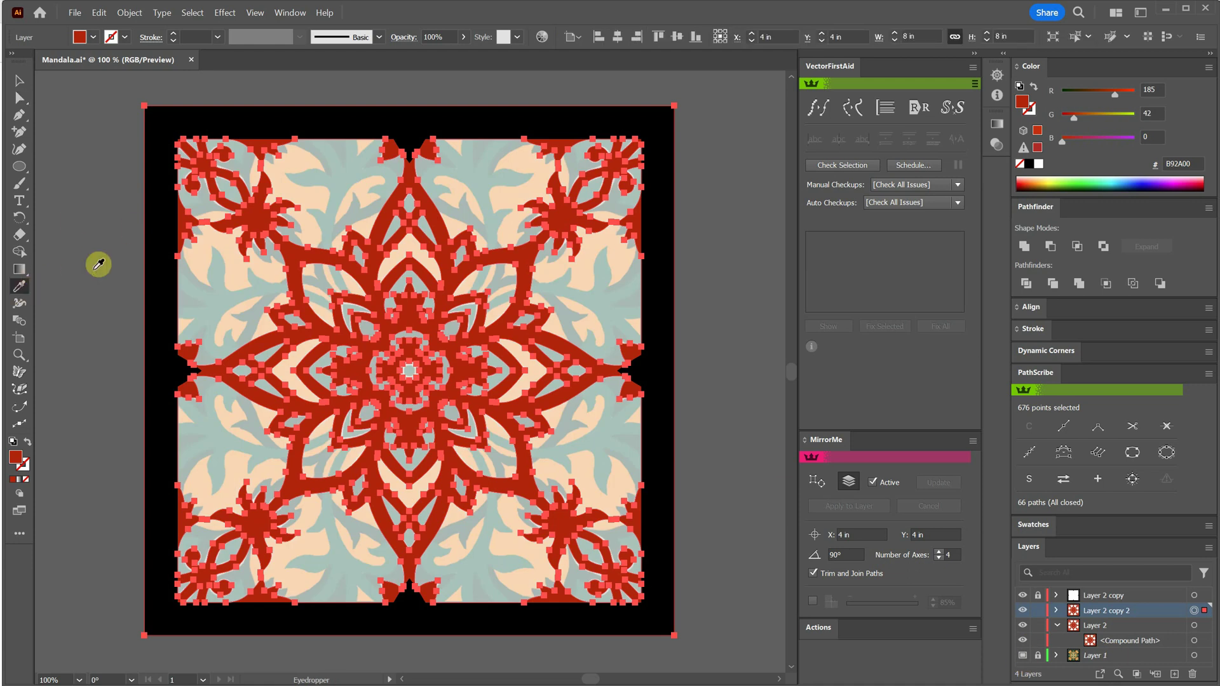
pyautogui.click(1023, 611)
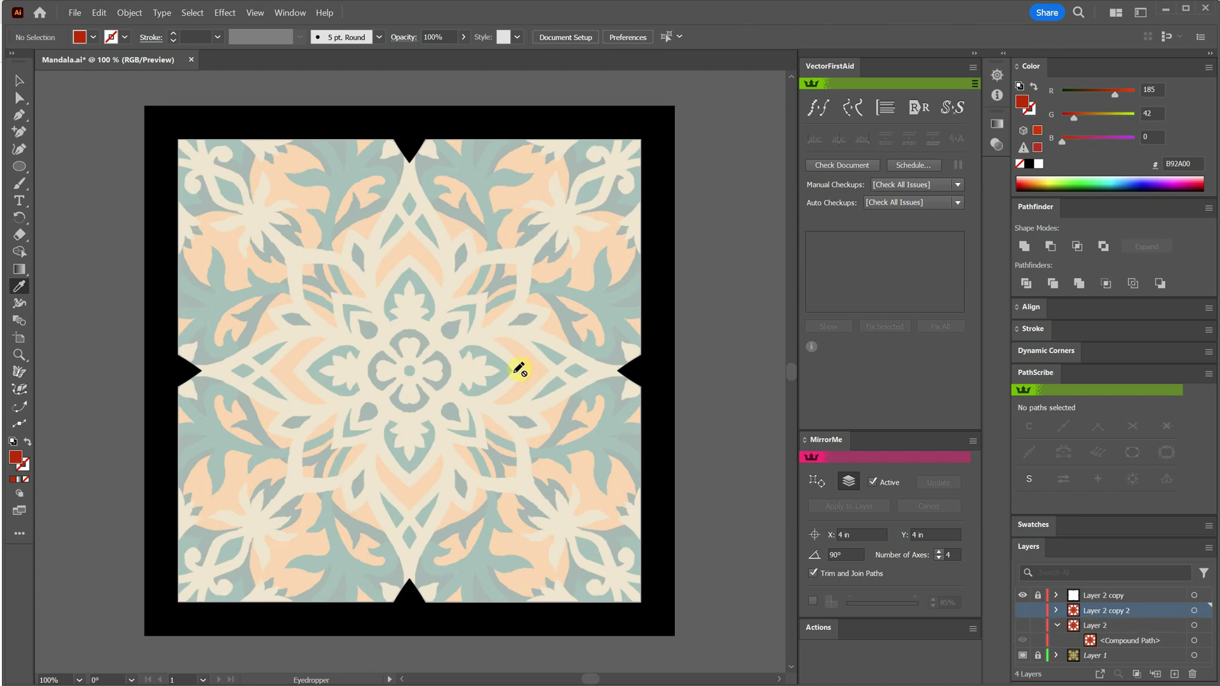
pyautogui.click(1022, 611)
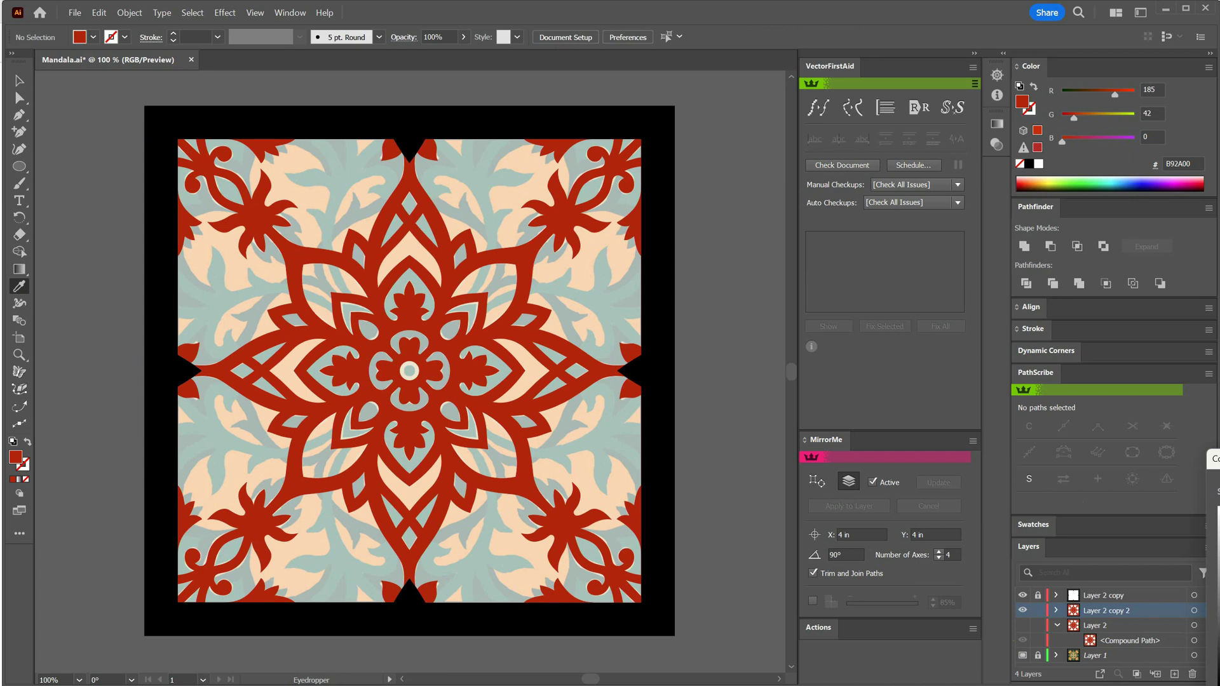
pyautogui.moveTo(1219, 459); pyautogui.dragTo(541, 294)
pyautogui.click(664, 497)
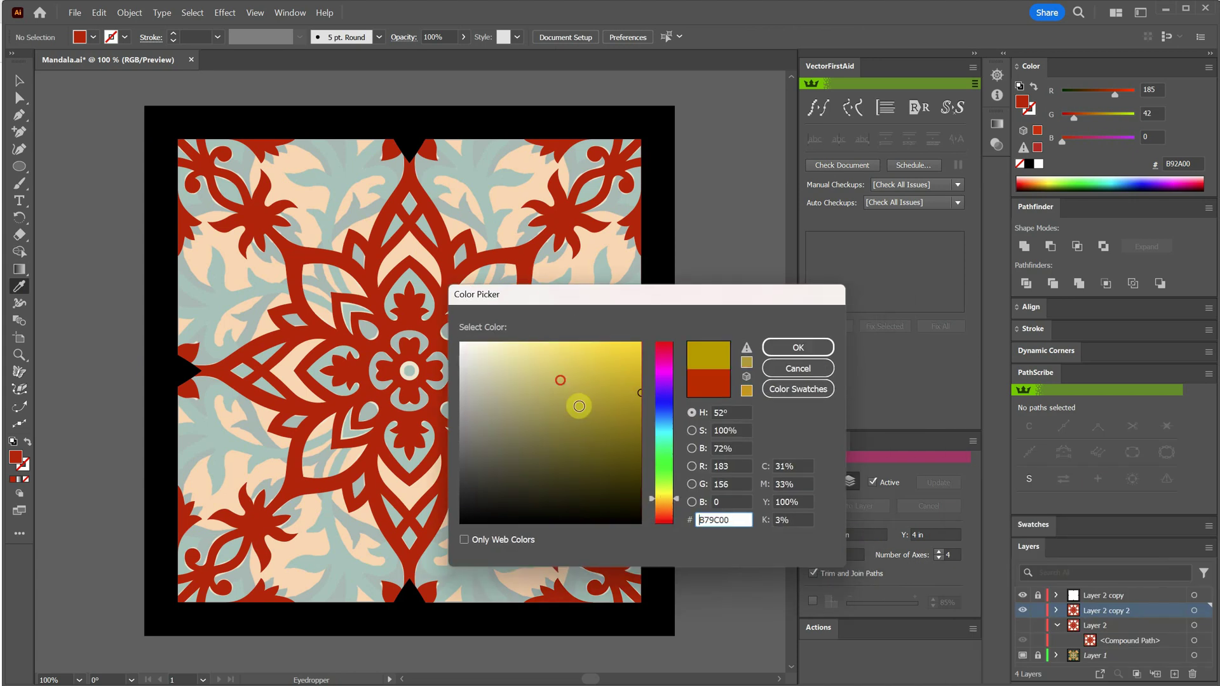
pyautogui.moveTo(561, 382); pyautogui.dragTo(504, 369)
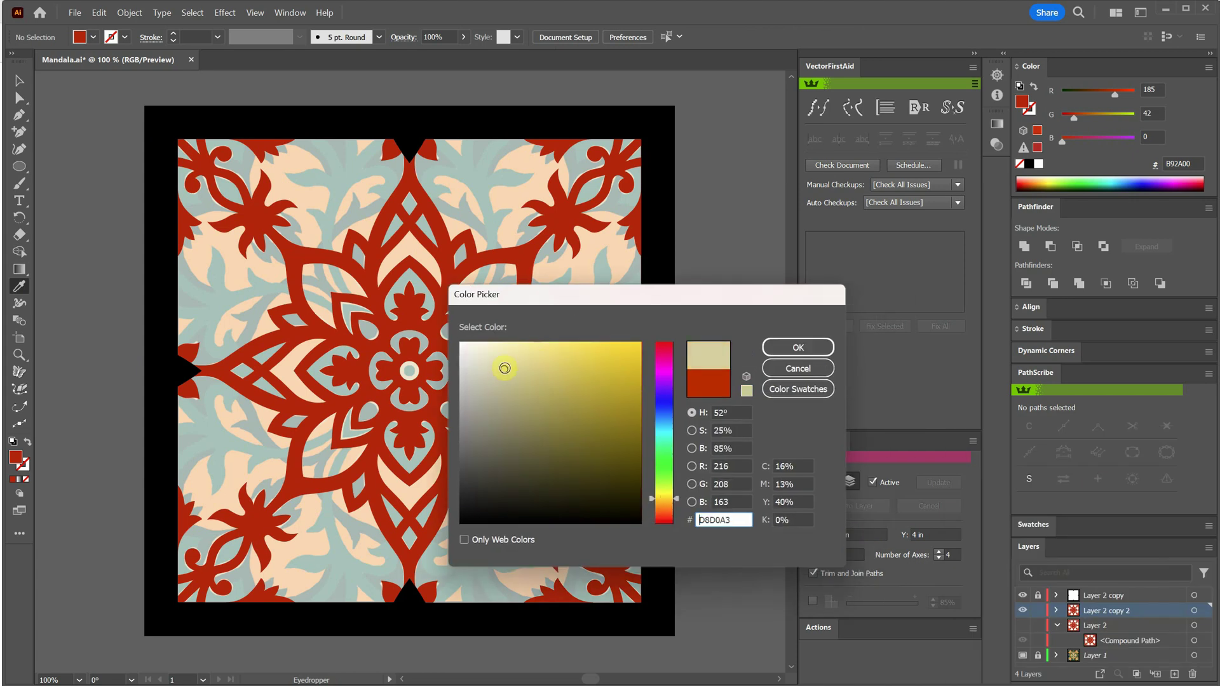
pyautogui.click(805, 347)
# Fill the Layer 2 copy 2 artwork with gold CEAA52 and lock that layer.
pyautogui.click(1194, 611)
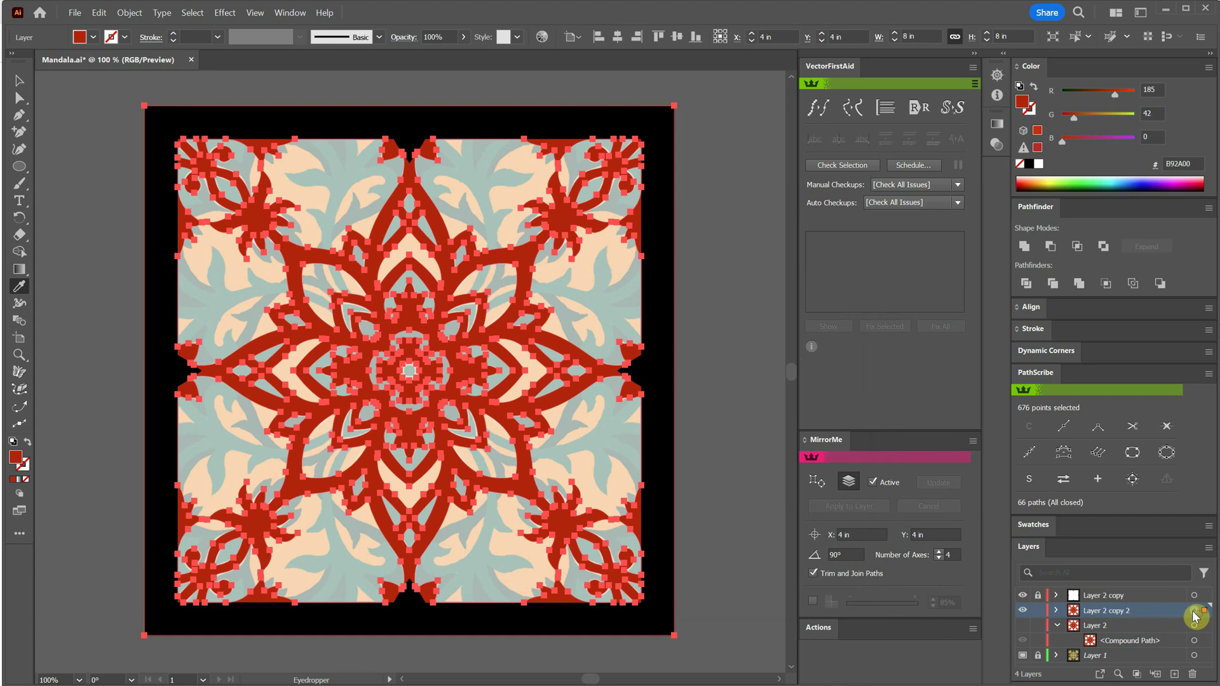
pyautogui.doubleClick(15, 457)
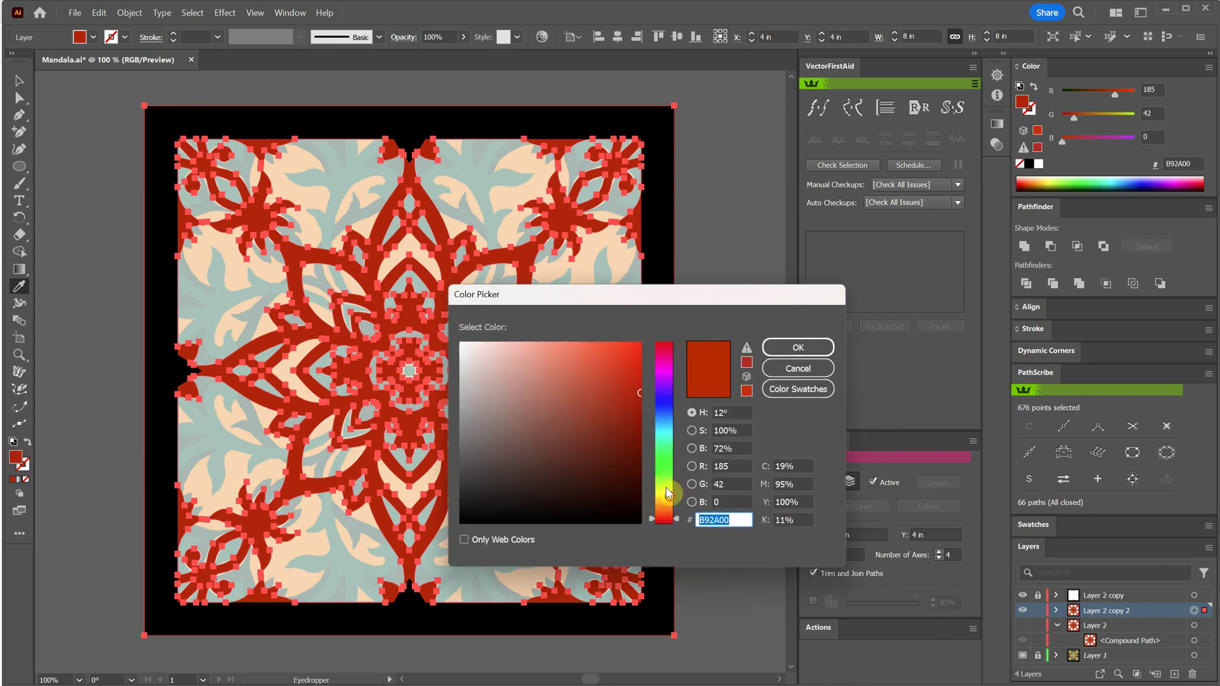
pyautogui.click(668, 494)
pyautogui.click(568, 373)
pyautogui.moveTo(671, 490); pyautogui.dragTo(667, 500)
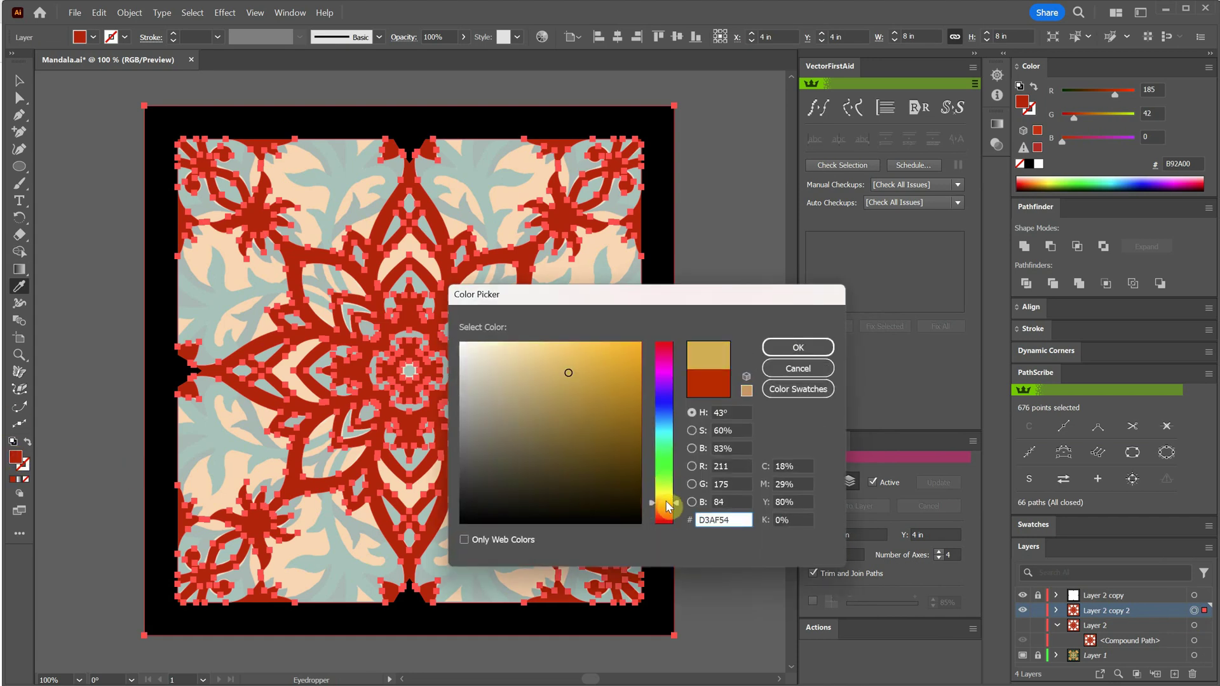
pyautogui.click(566, 375)
pyautogui.click(782, 348)
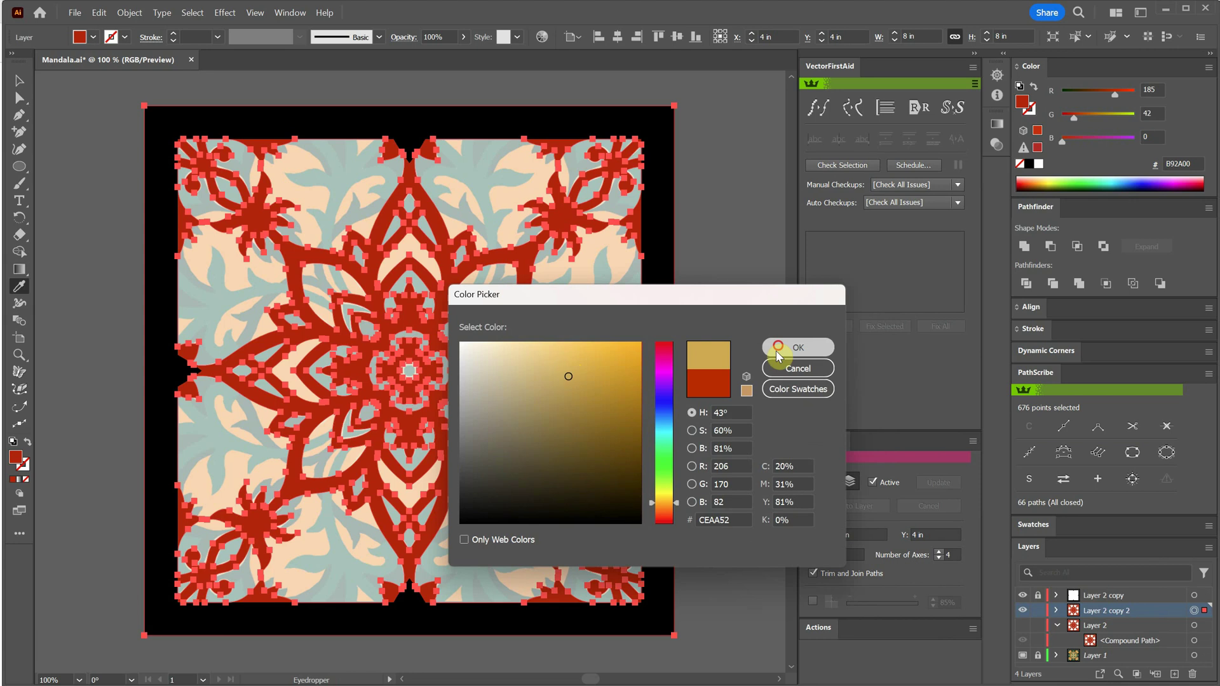
pyautogui.click(1037, 610)
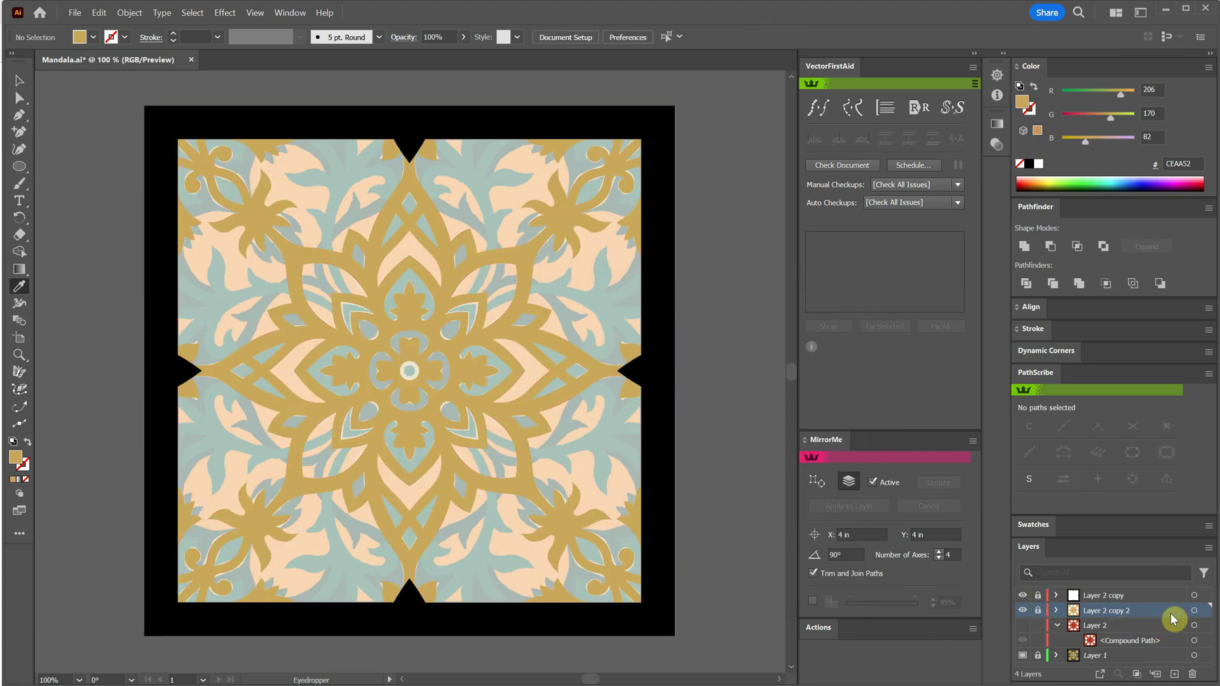
# Fill the Layer 2 artwork underneath with dark green 1E6032.
pyautogui.click(1193, 626)
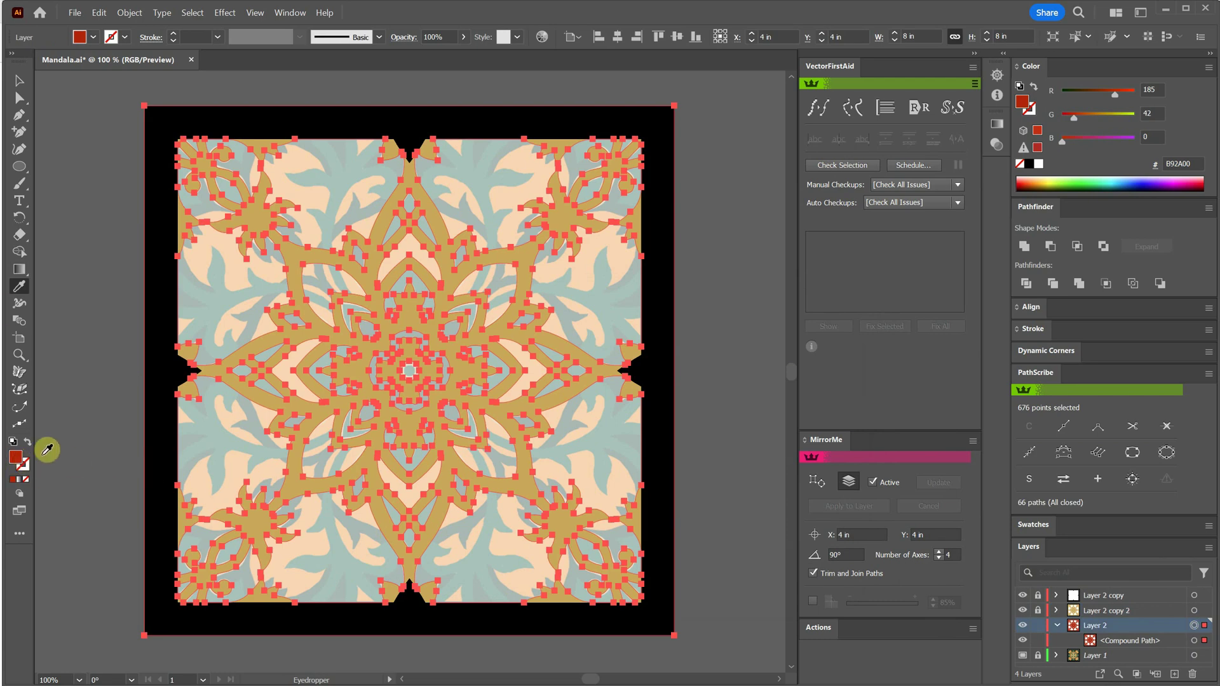
pyautogui.doubleClick(19, 460)
pyautogui.moveTo(662, 492); pyautogui.dragTo(559, 453)
pyautogui.click(664, 455)
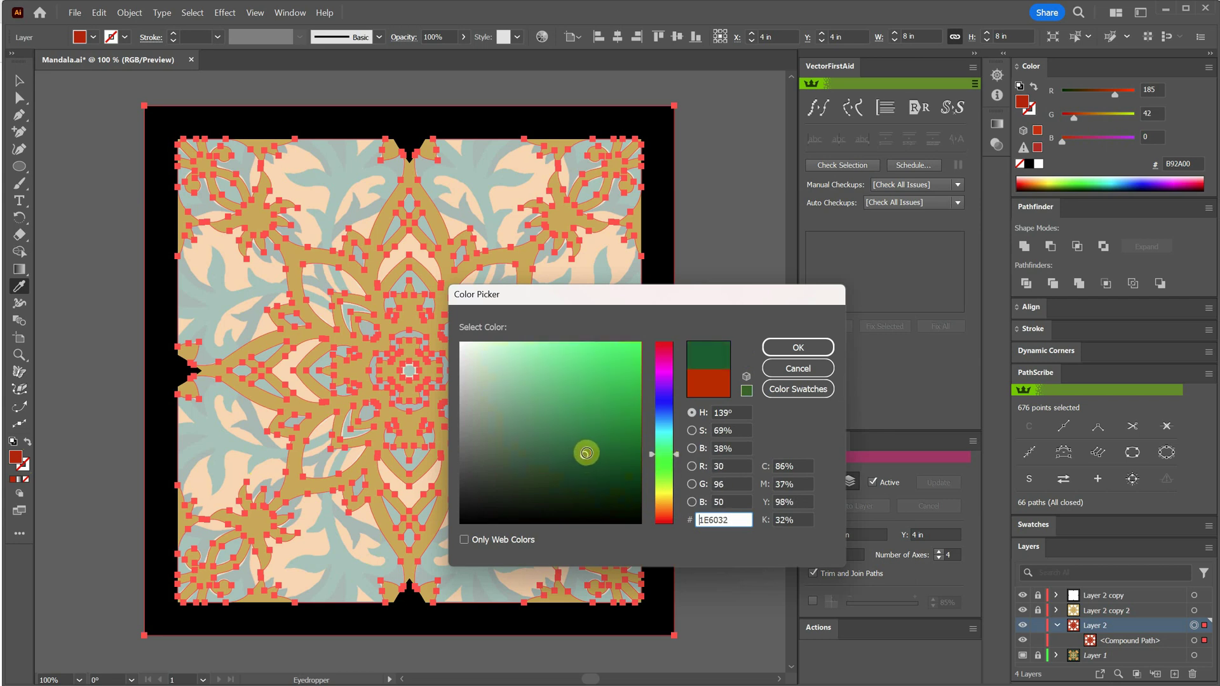
pyautogui.click(819, 347)
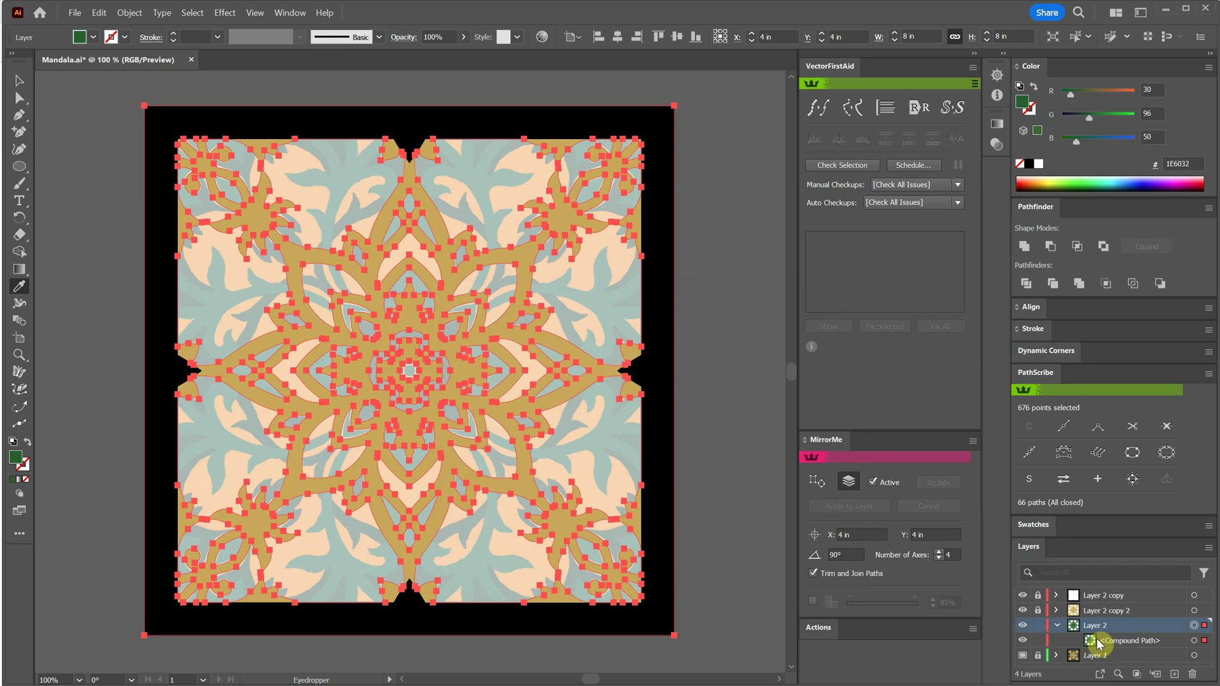
# Apply MirrorMe symmetry to Layer 2 with 4 axes at 90°, centered at X 4 in and Y 4 in.
pyautogui.click(848, 481)
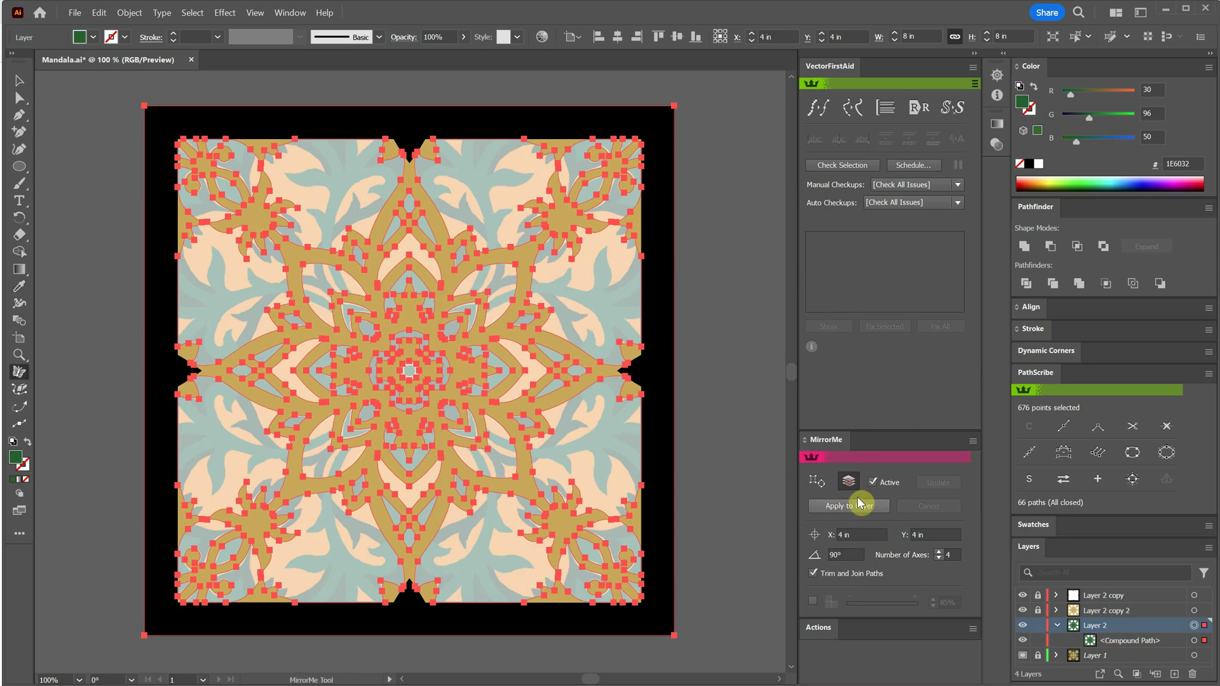
pyautogui.click(861, 506)
pyautogui.click(20, 97)
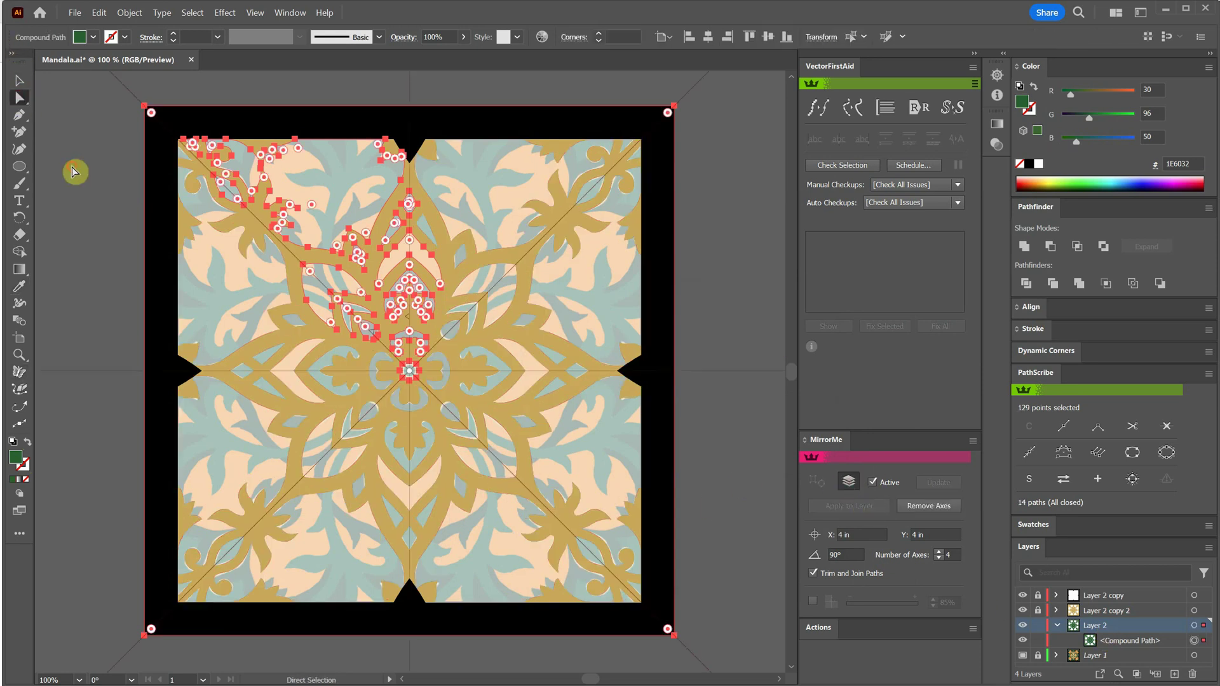
# Delete the circular inner path at the mandala's center from the green layer.
pyautogui.click(397, 341)
pyautogui.hotkey('ctrl', '+')
pyautogui.hotkey('ctrl', '+')
pyautogui.hotkey('ctrl', '+')
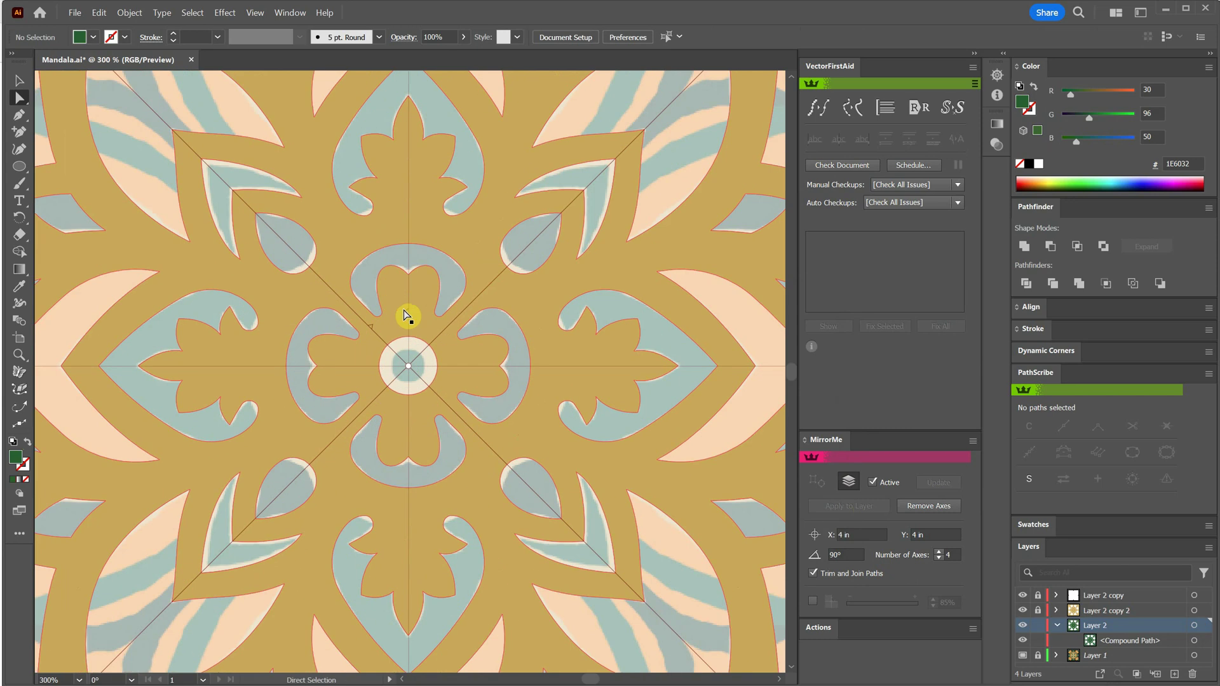
pyautogui.moveTo(378, 229); pyautogui.dragTo(453, 398)
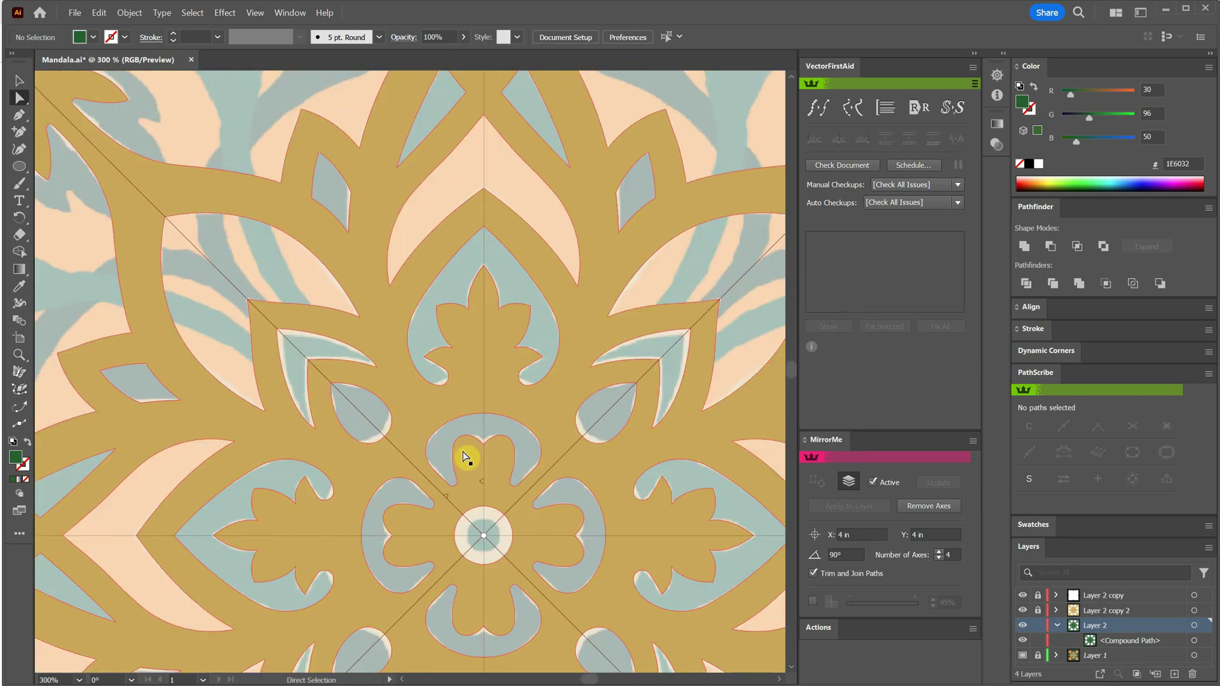
pyautogui.moveTo(470, 496); pyautogui.dragTo(493, 512)
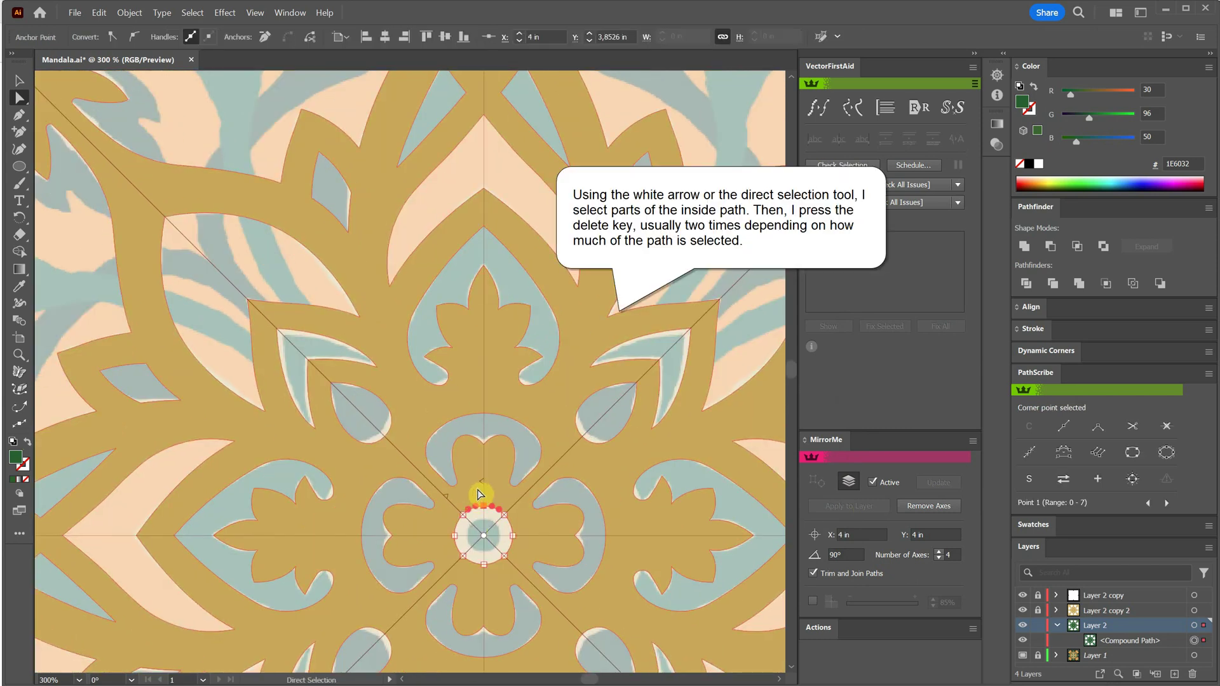
pyautogui.press('Delete')
pyautogui.press('Delete')
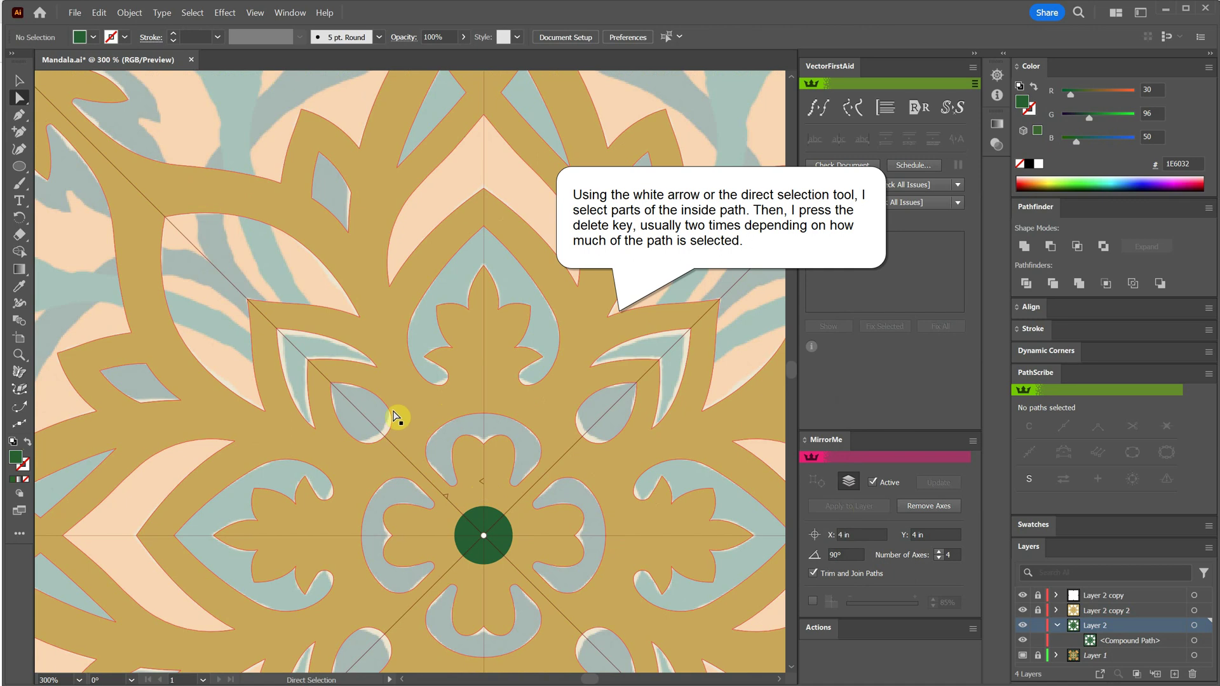
# Delete the chevron-shaped inner path on the diagonal axis from Layer 2, checking it with the gold layer hidden.
pyautogui.click(280, 326)
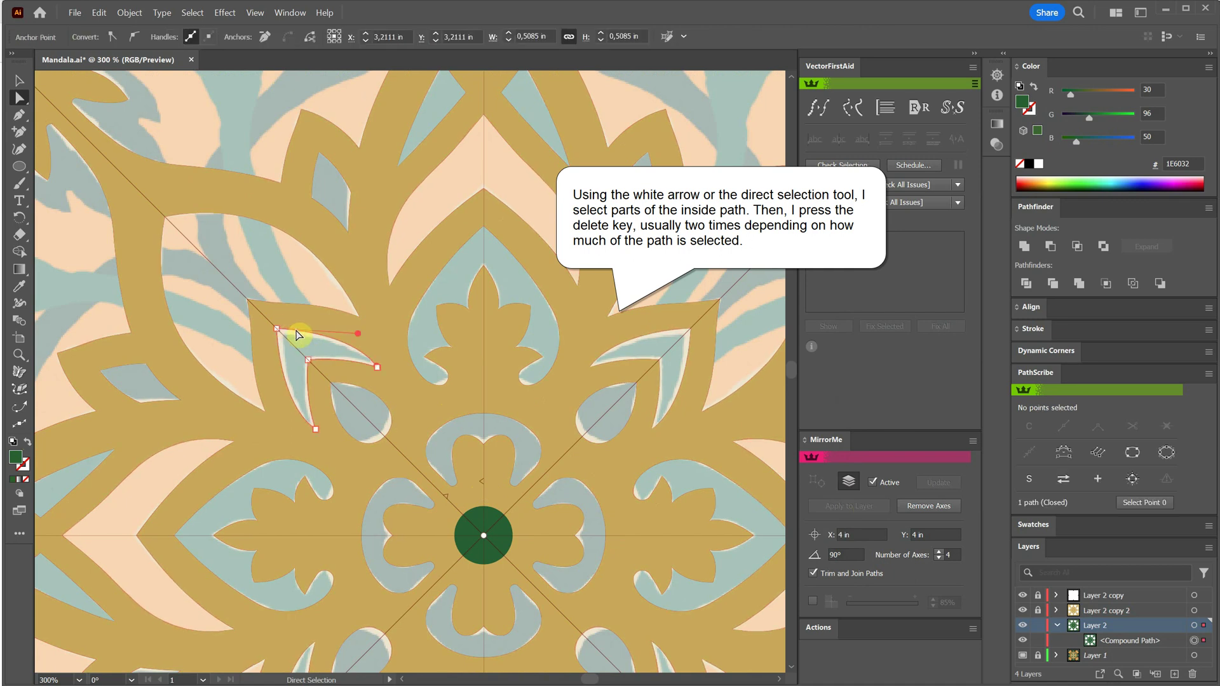
pyautogui.moveTo(1024, 601); pyautogui.dragTo(1024, 610)
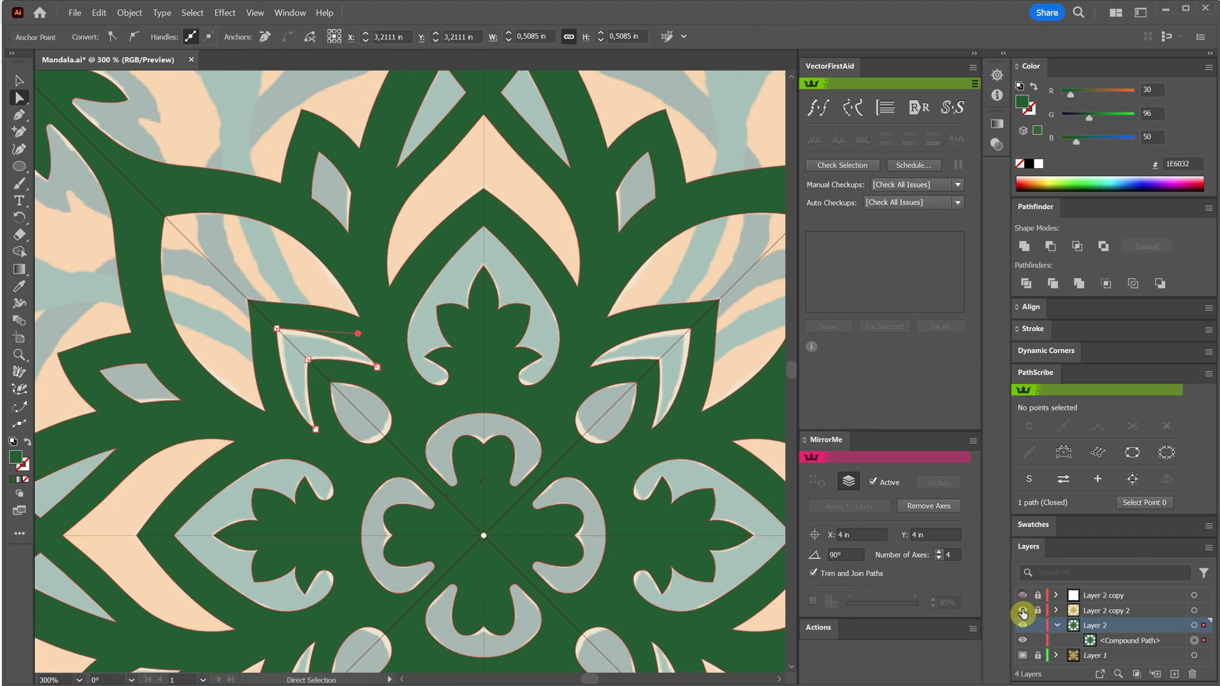
pyautogui.click(1022, 611)
pyautogui.press('Delete')
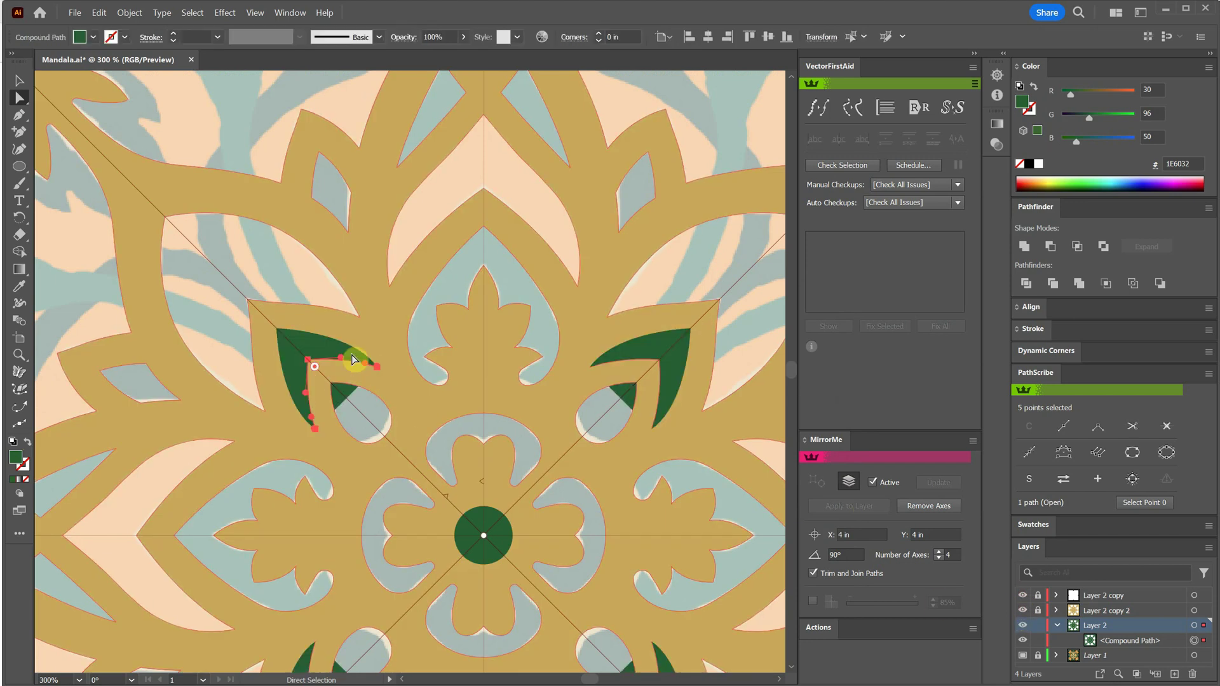
pyautogui.hotkey('ctrl', 'shift', 'a')
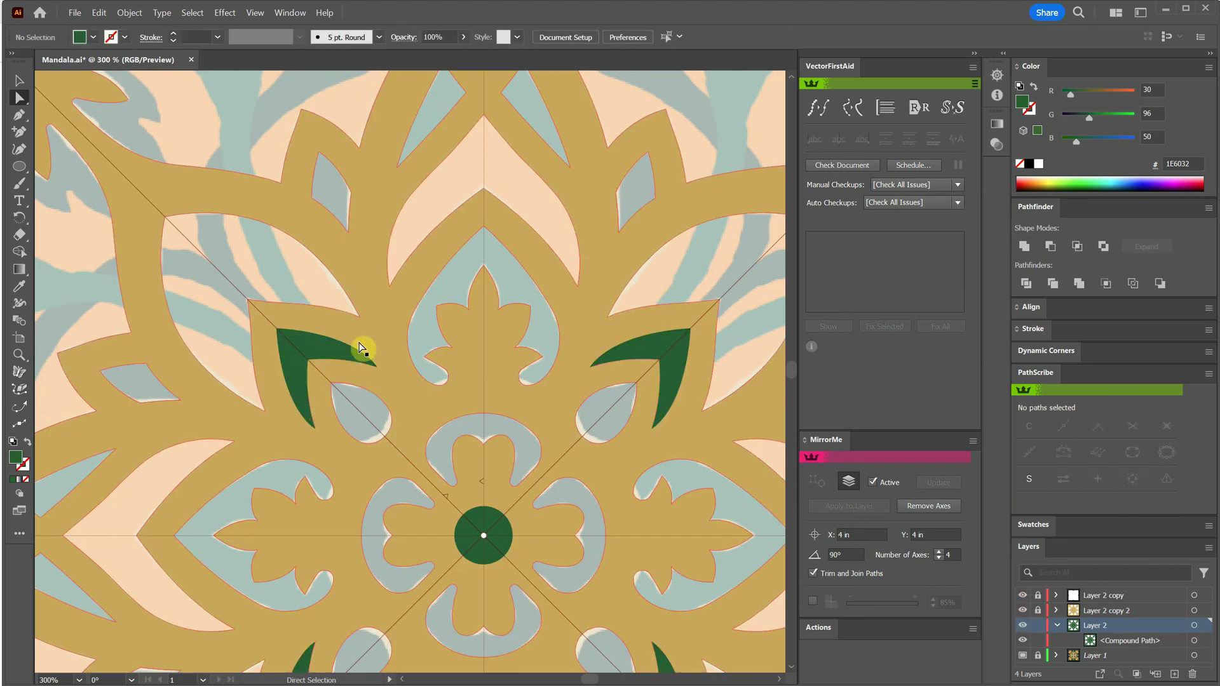
# Delete the pointed, leaf-edged inner path above the central flower from the green layer.
pyautogui.scroll(1, 359, 286)
pyautogui.click(483, 321)
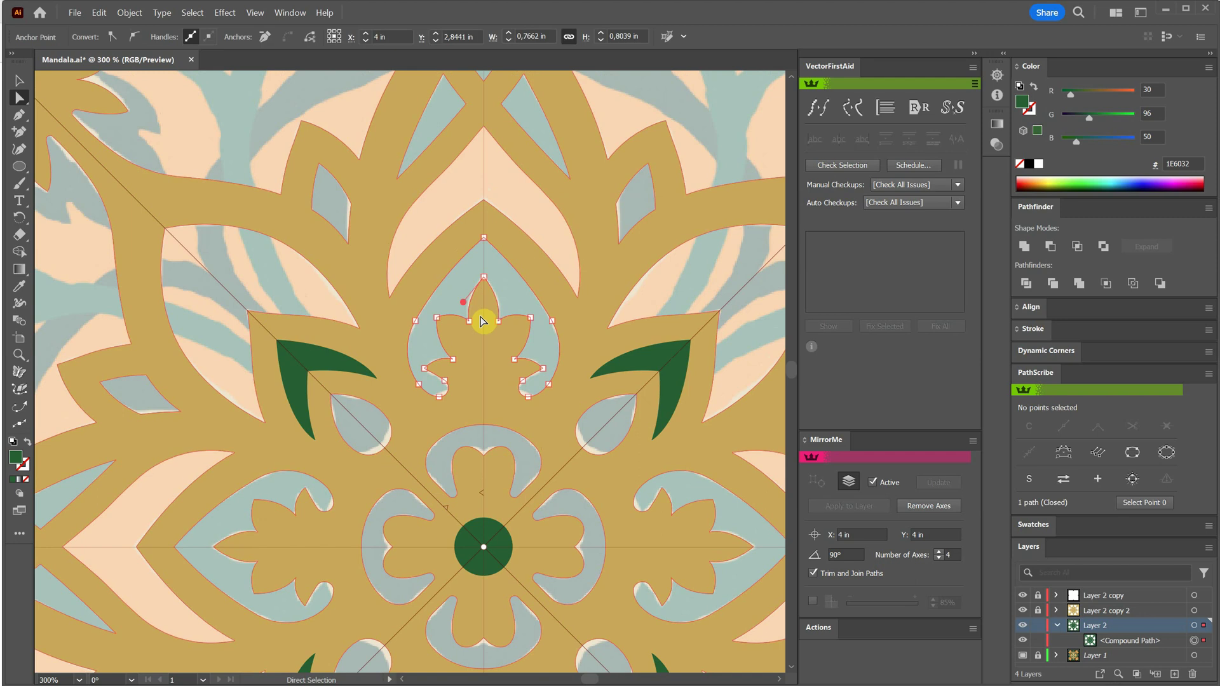
pyautogui.press('Delete')
pyautogui.press('Delete')
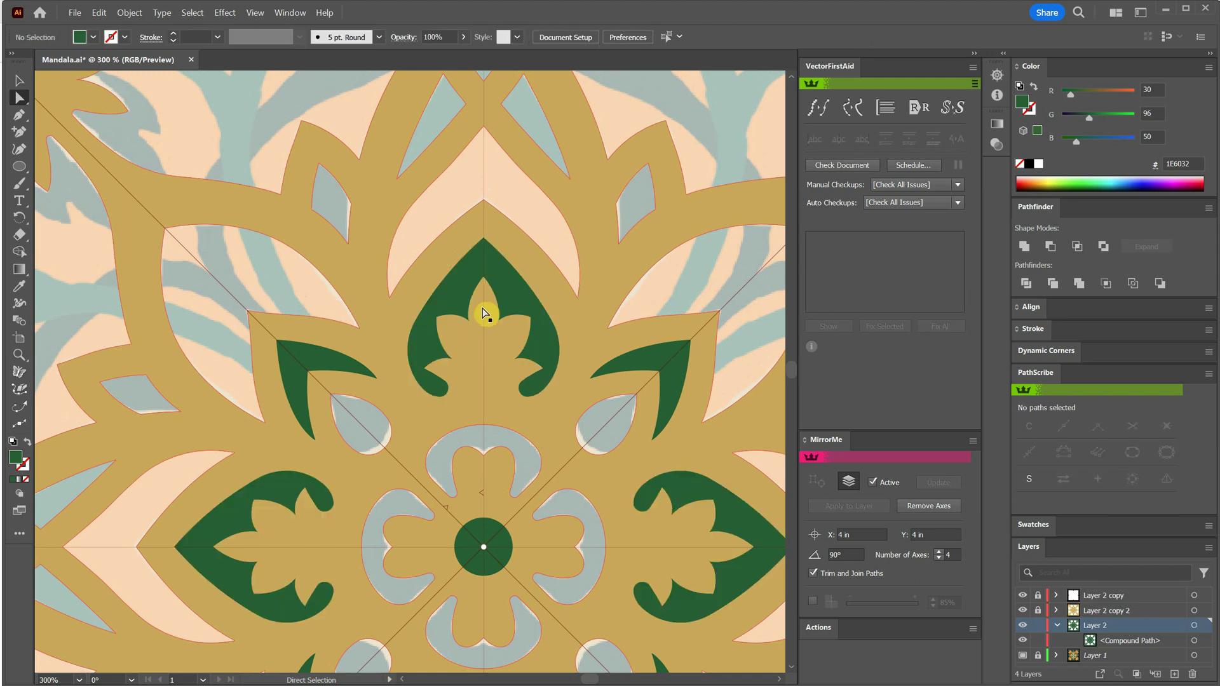
# Delete the small leaf-shaped inner path inside the corner ornament from the green layer.
pyautogui.hotkey('ctrl', '-')
pyautogui.hotkey('ctrl', '-')
pyautogui.hotkey('ctrl', '-')
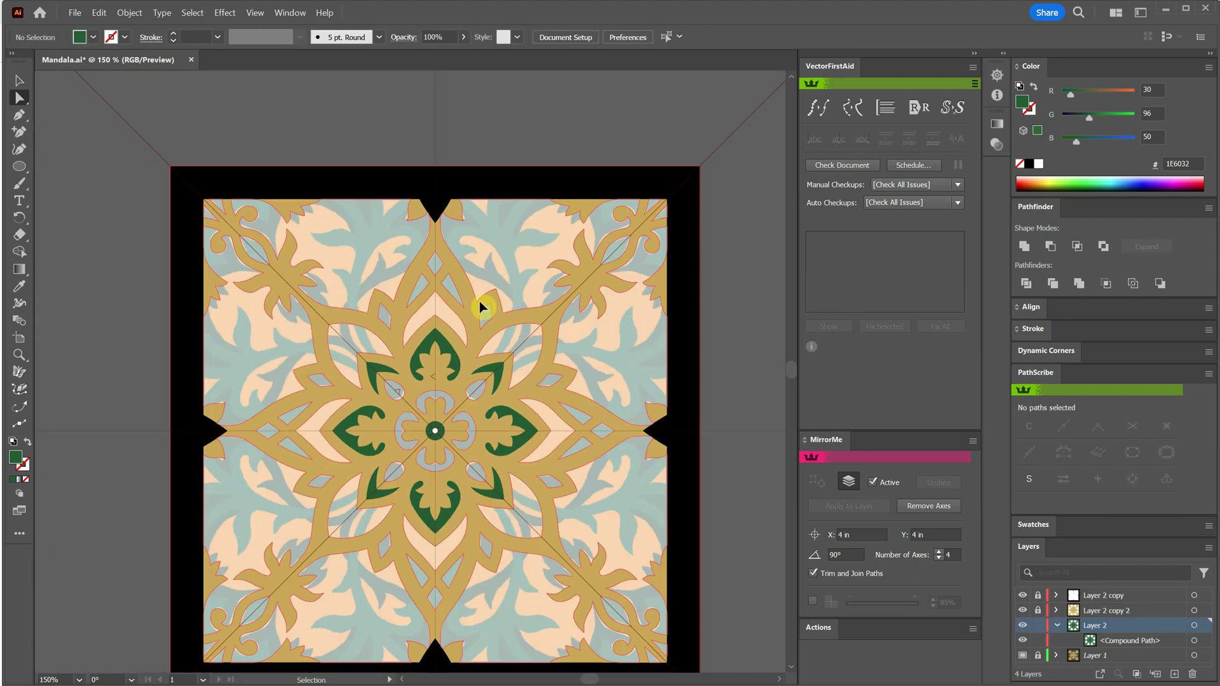
pyautogui.hotkey('ctrl', '+')
pyautogui.moveTo(339, 266); pyautogui.dragTo(395, 319)
pyautogui.click(247, 265)
pyautogui.press('Delete')
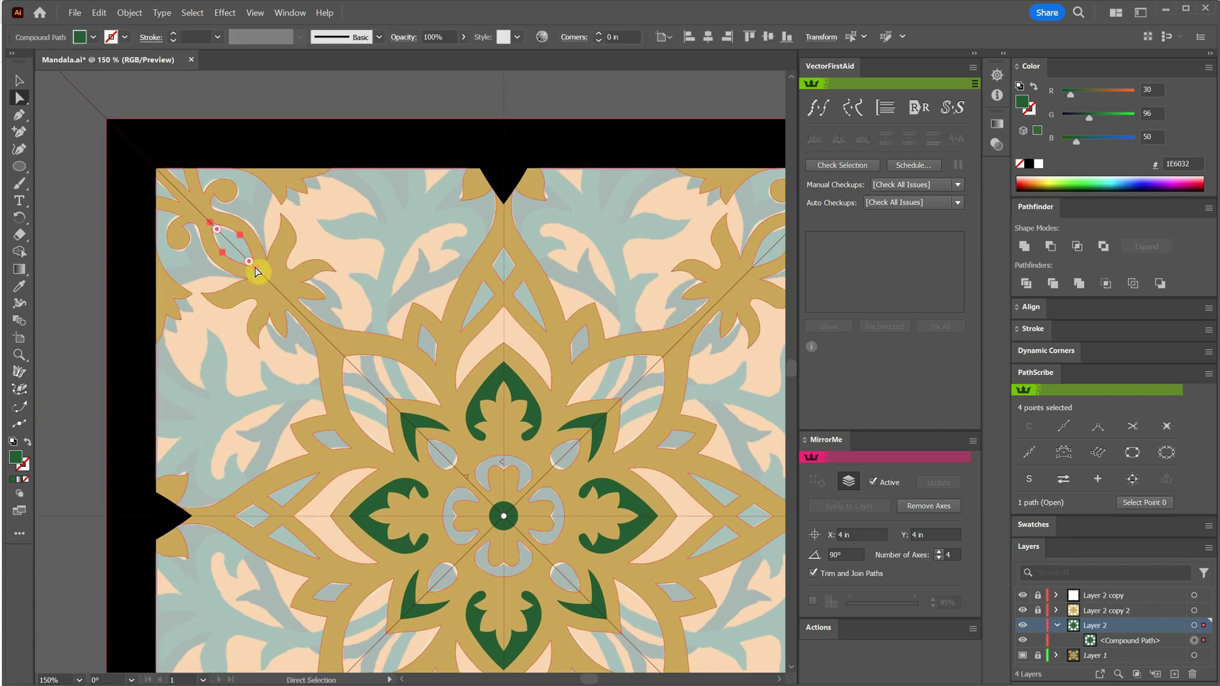
pyautogui.press('Delete')
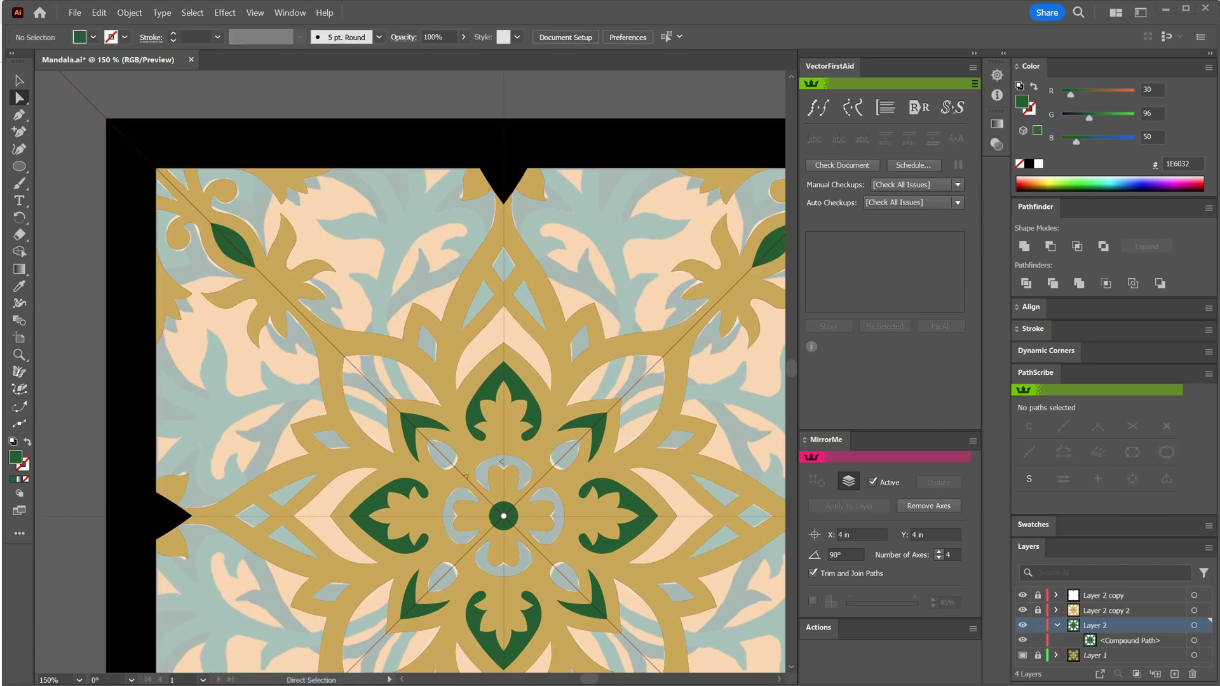
# Delete the triangular and diamond inner paths in the upper petal from Layer 2, and check the result with the gold layer hidden.
pyautogui.click(491, 283)
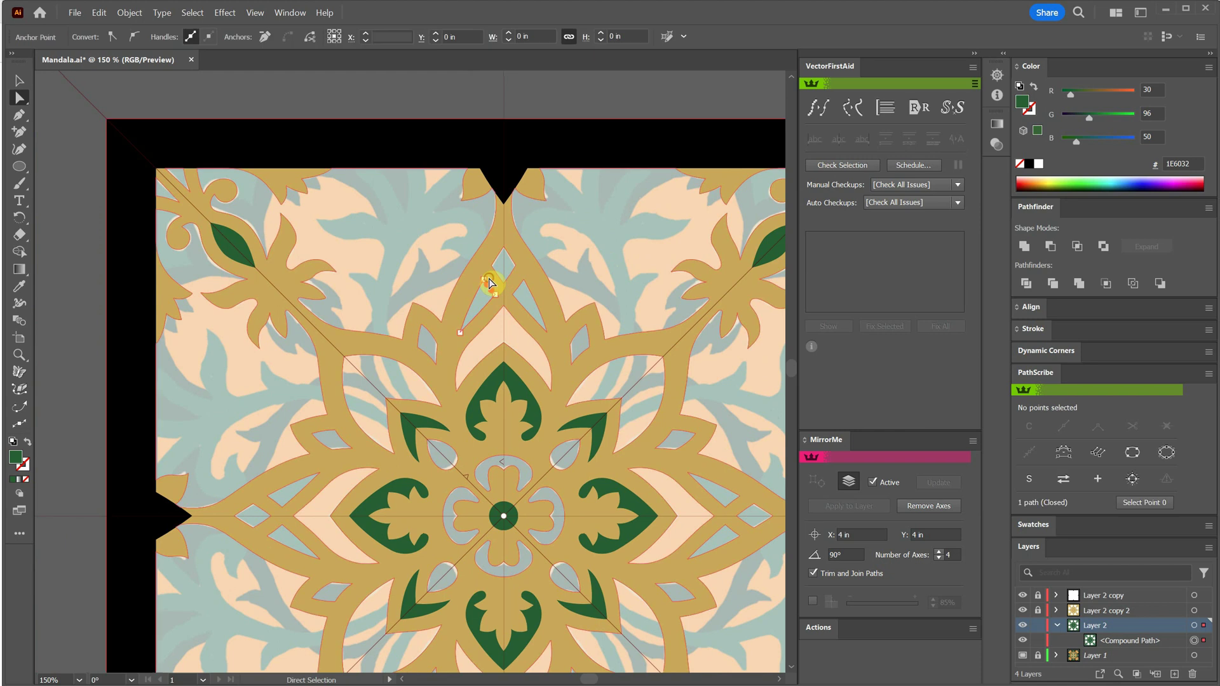
pyautogui.click(503, 306)
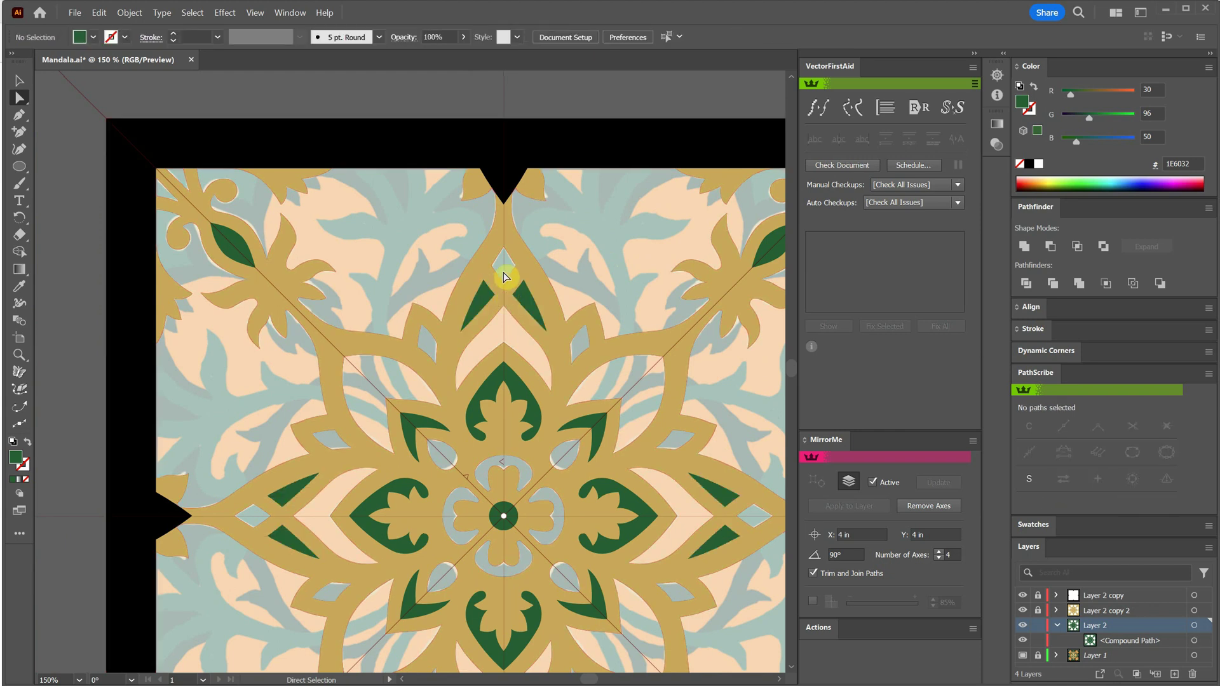
pyautogui.click(507, 285)
pyautogui.press('Delete')
pyautogui.press('Delete')
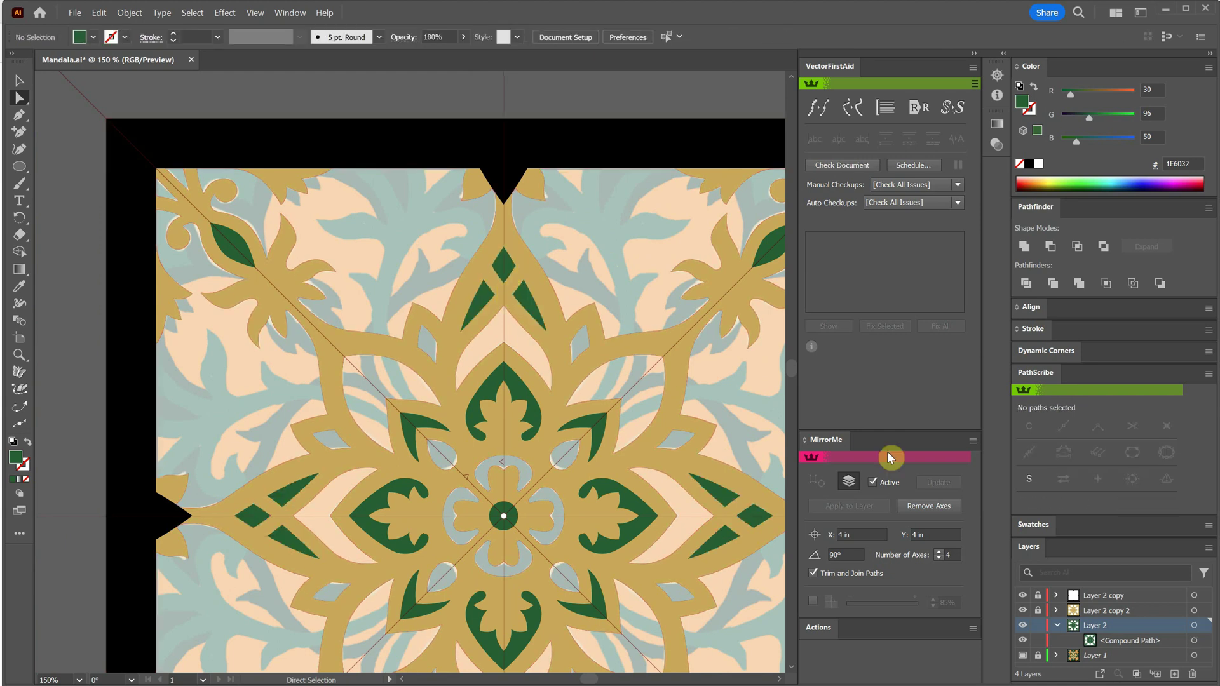
pyautogui.click(1022, 611)
pyautogui.click(1022, 611)
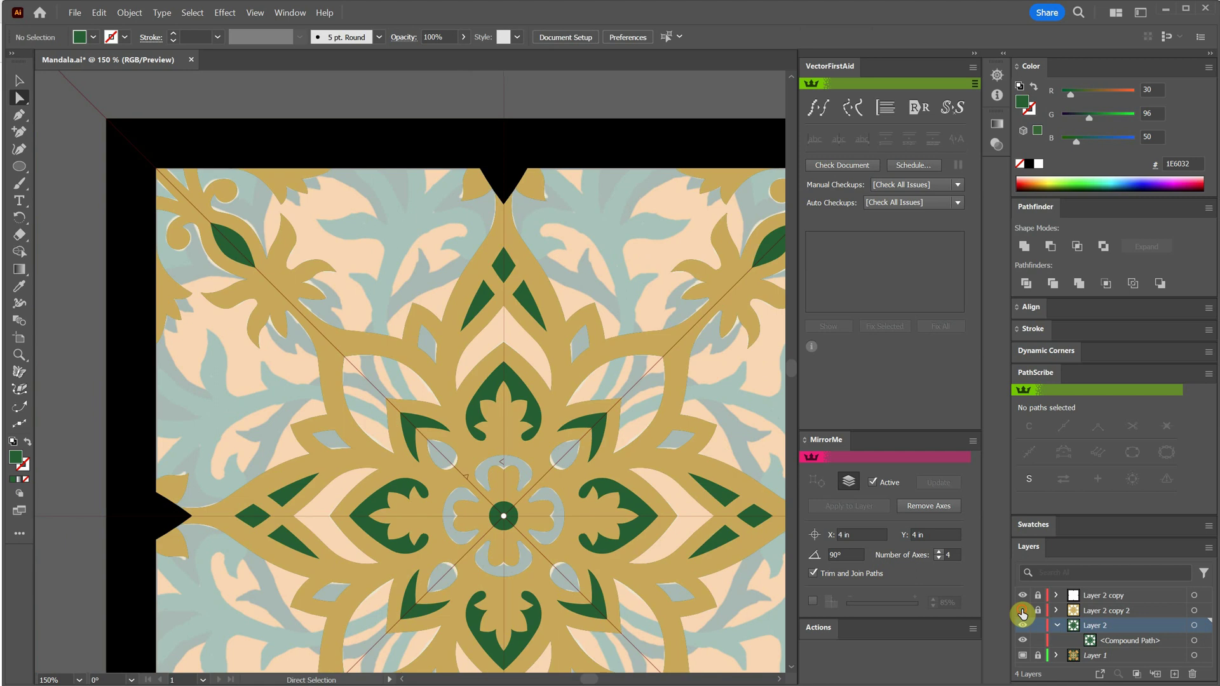
# Check Layer 2 with the gold layer hidden and delete the inner path at the corner ornament's outer tip.
pyautogui.click(1022, 611)
pyautogui.click(1022, 611)
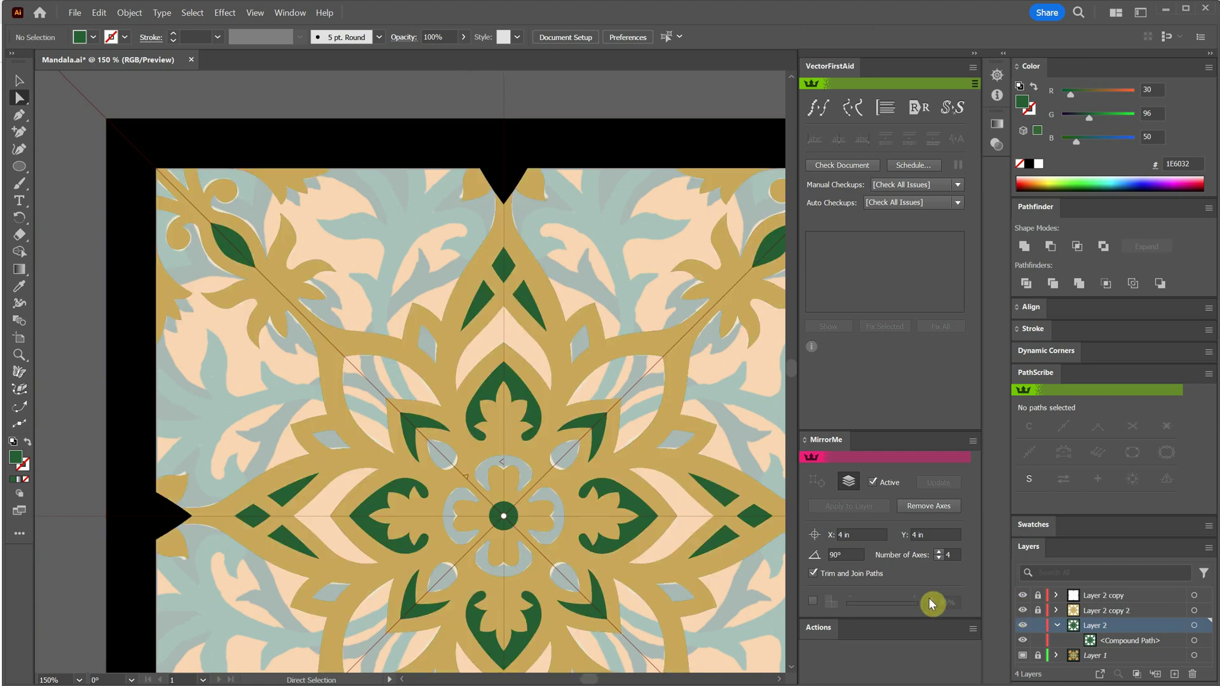
pyautogui.scroll(1, 425, 362)
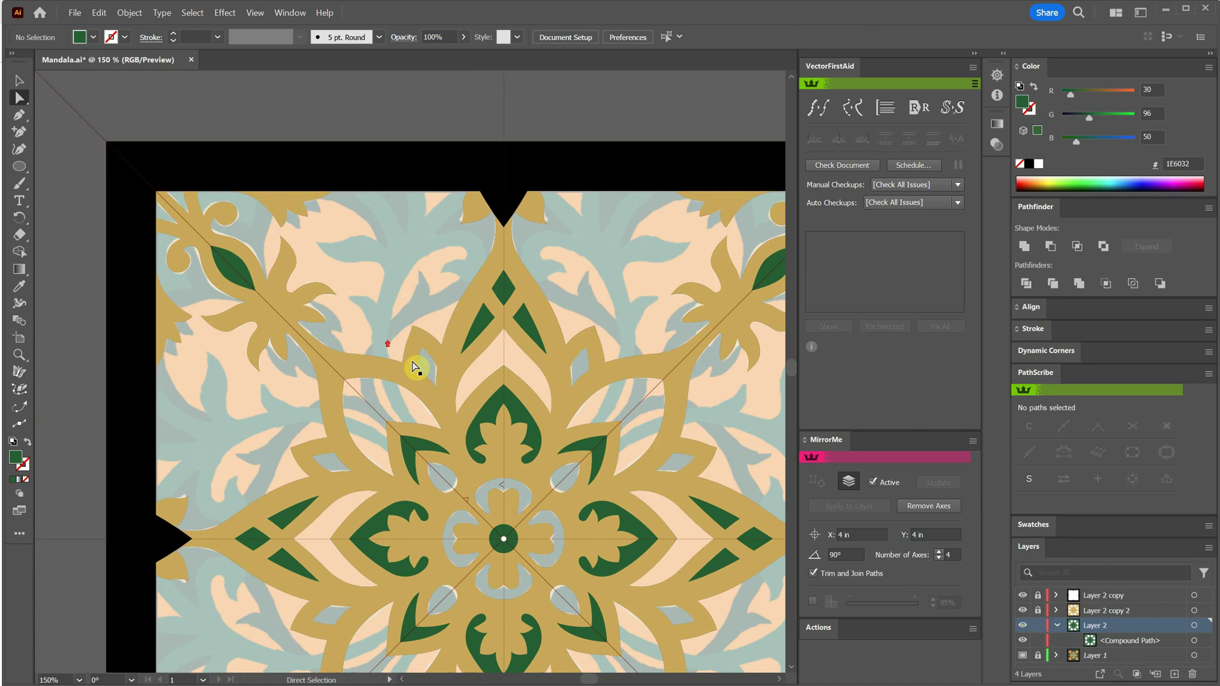
pyautogui.scroll(1, 415, 367)
pyautogui.hotkey('ctrl', '=')
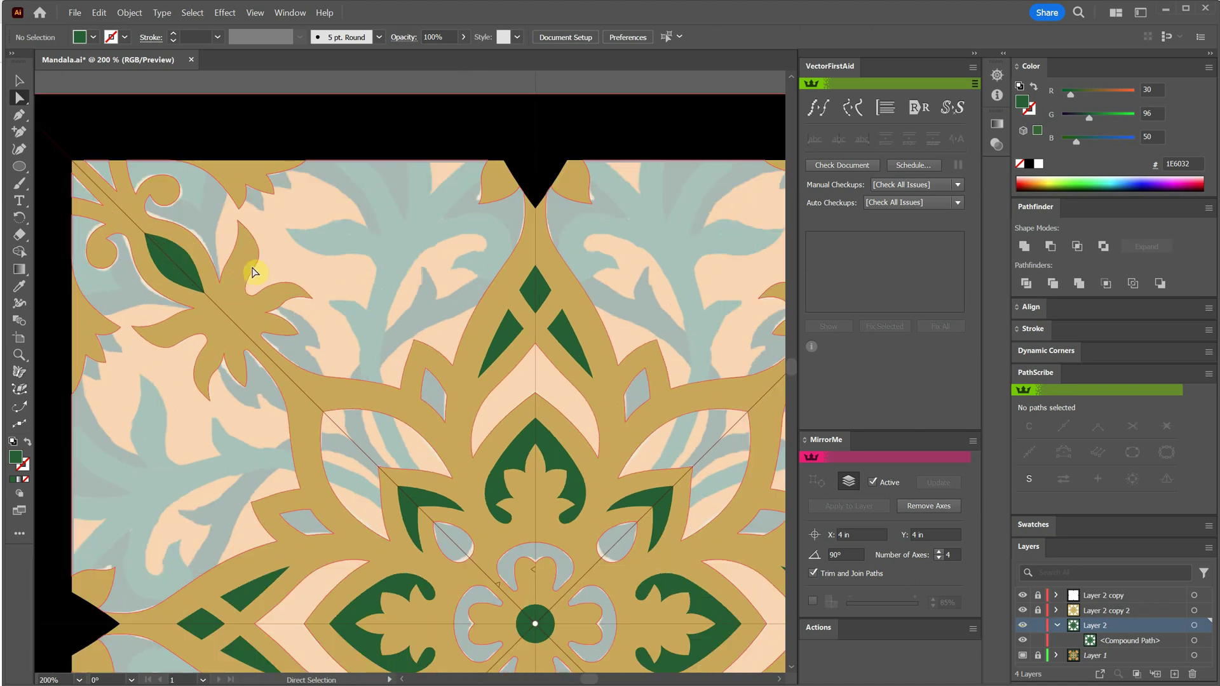
pyautogui.click(18, 121)
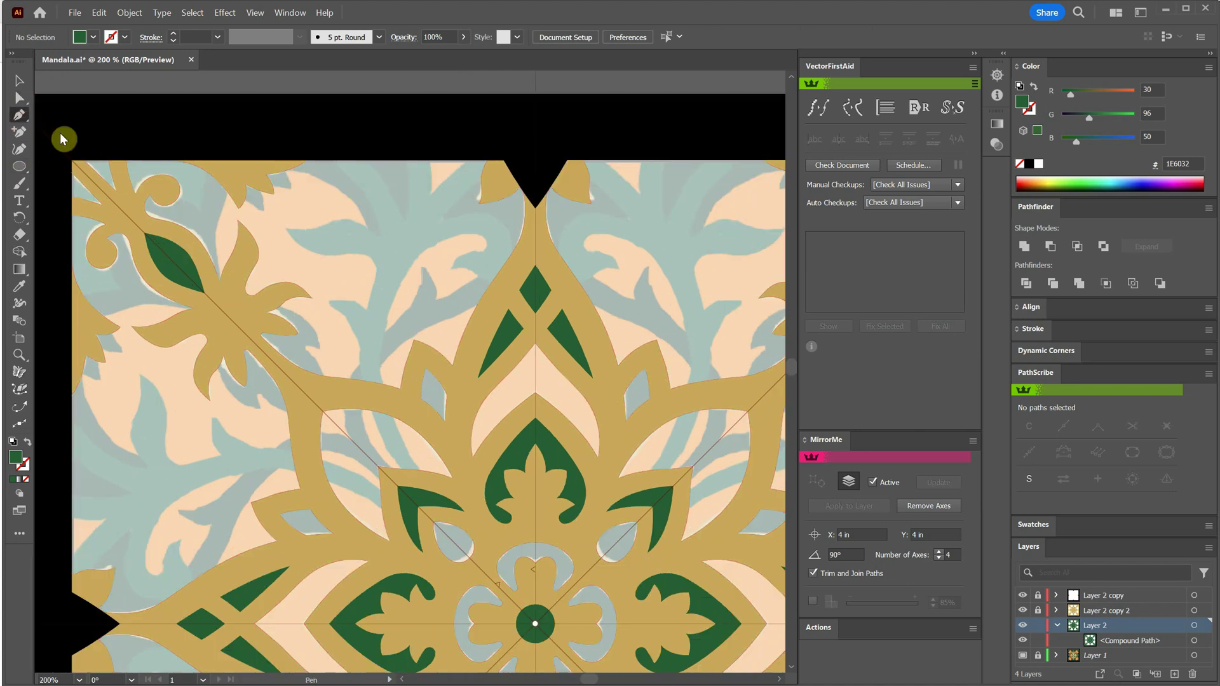
pyautogui.click(113, 189)
pyautogui.press('Delete')
pyautogui.press('Delete')
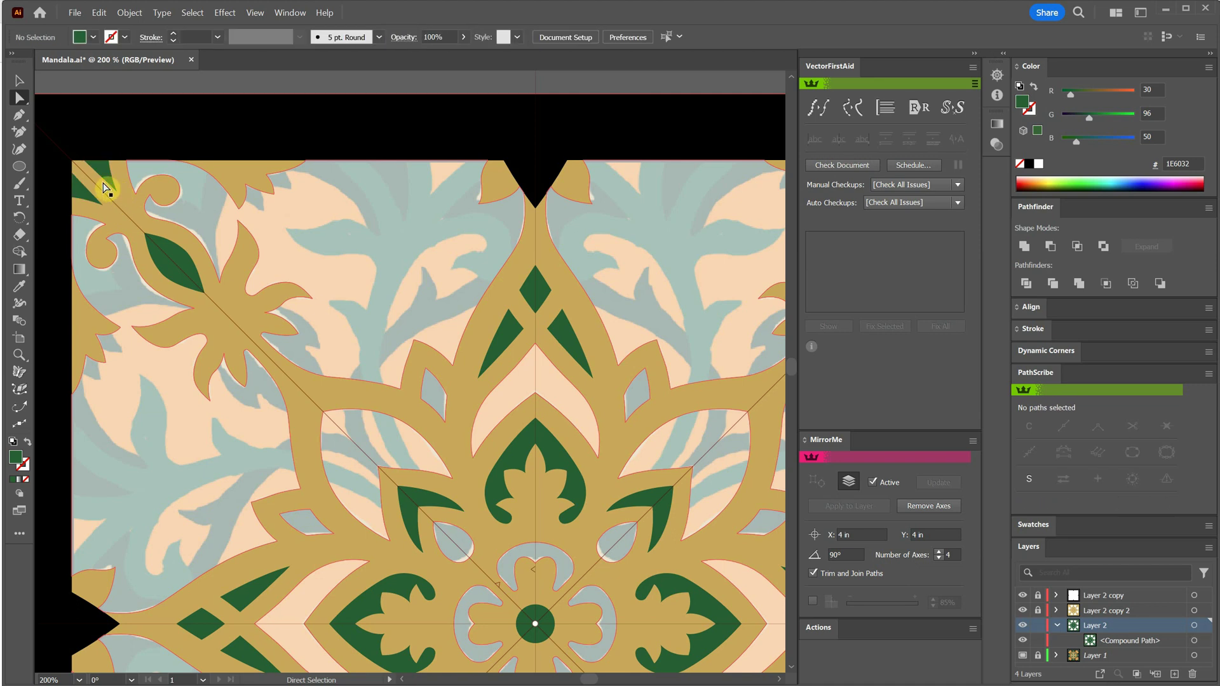
# Draw a closed green leaf shape with the Pen tool around the corner ornament's curl, extending it beyond the upper frame edge.
pyautogui.click(17, 118)
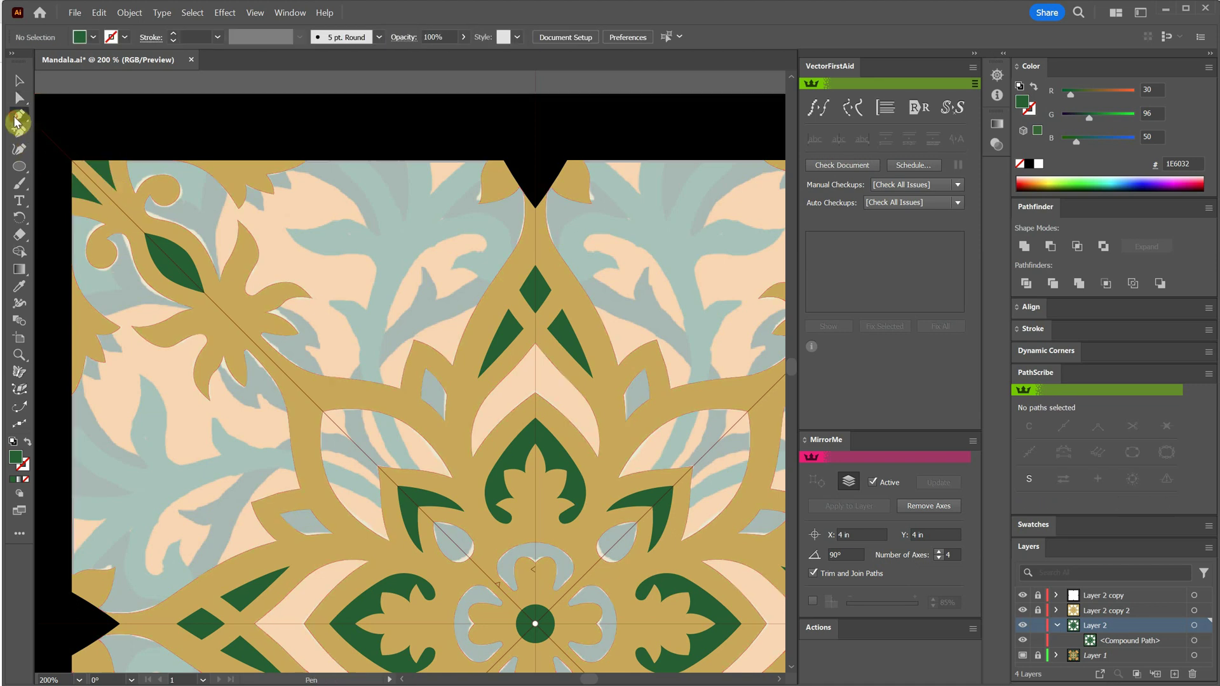
pyautogui.click(155, 187)
pyautogui.moveTo(201, 215); pyautogui.dragTo(218, 243)
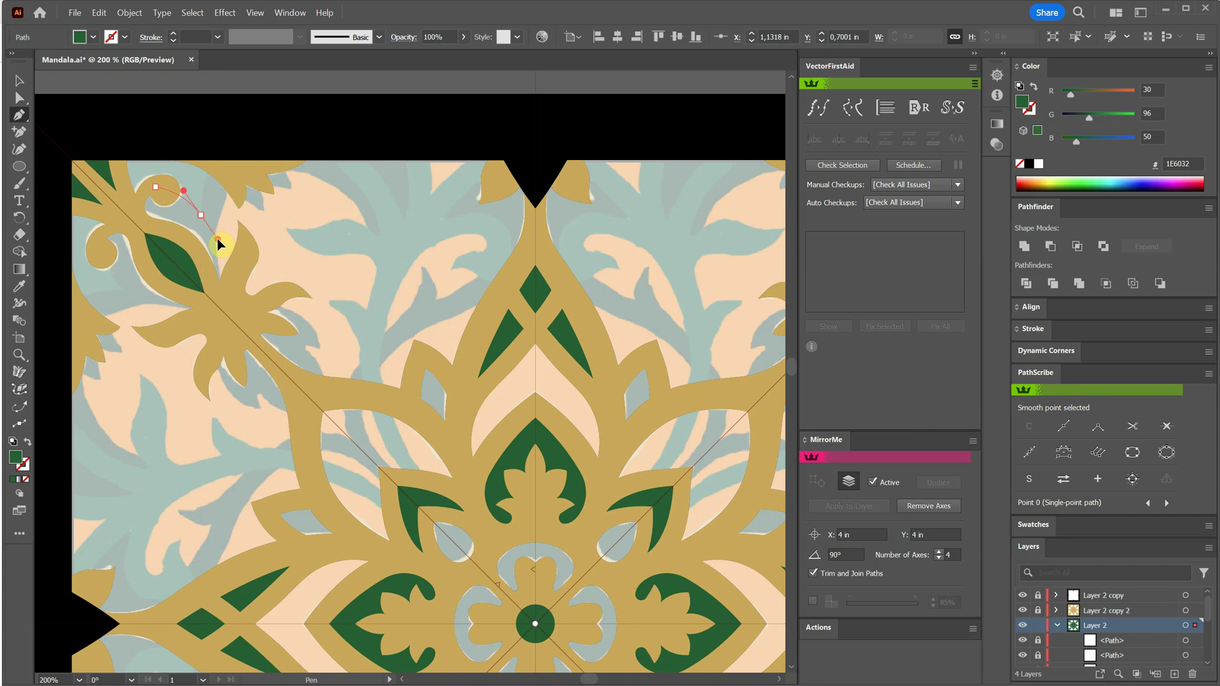
pyautogui.click(201, 215)
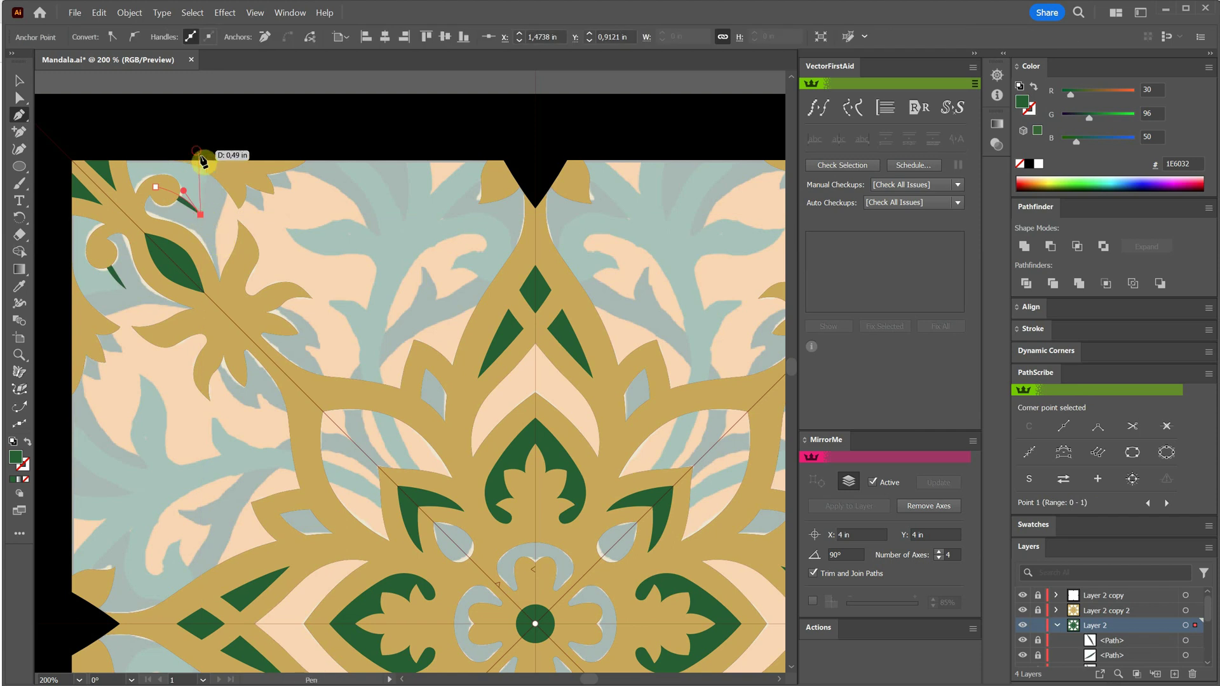
pyautogui.moveTo(197, 151); pyautogui.dragTo(175, 122)
pyautogui.click(117, 190)
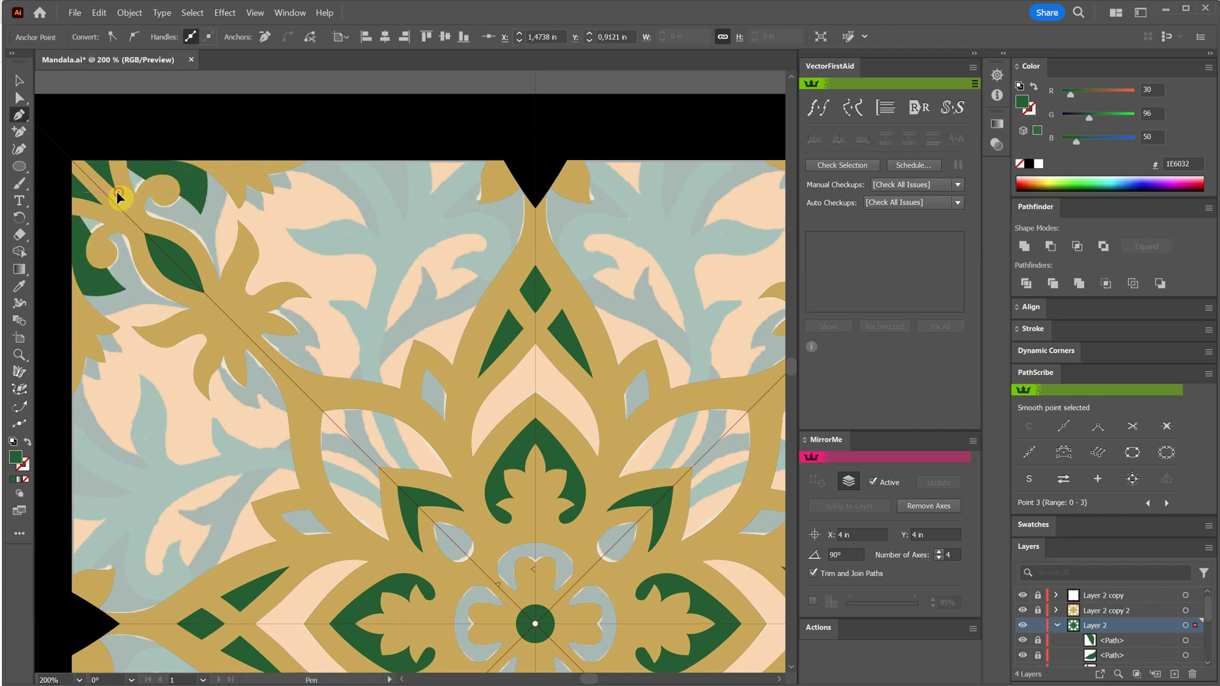
pyautogui.click(132, 205)
pyautogui.click(154, 187)
pyautogui.moveTo(155, 189); pyautogui.dragTo(183, 191)
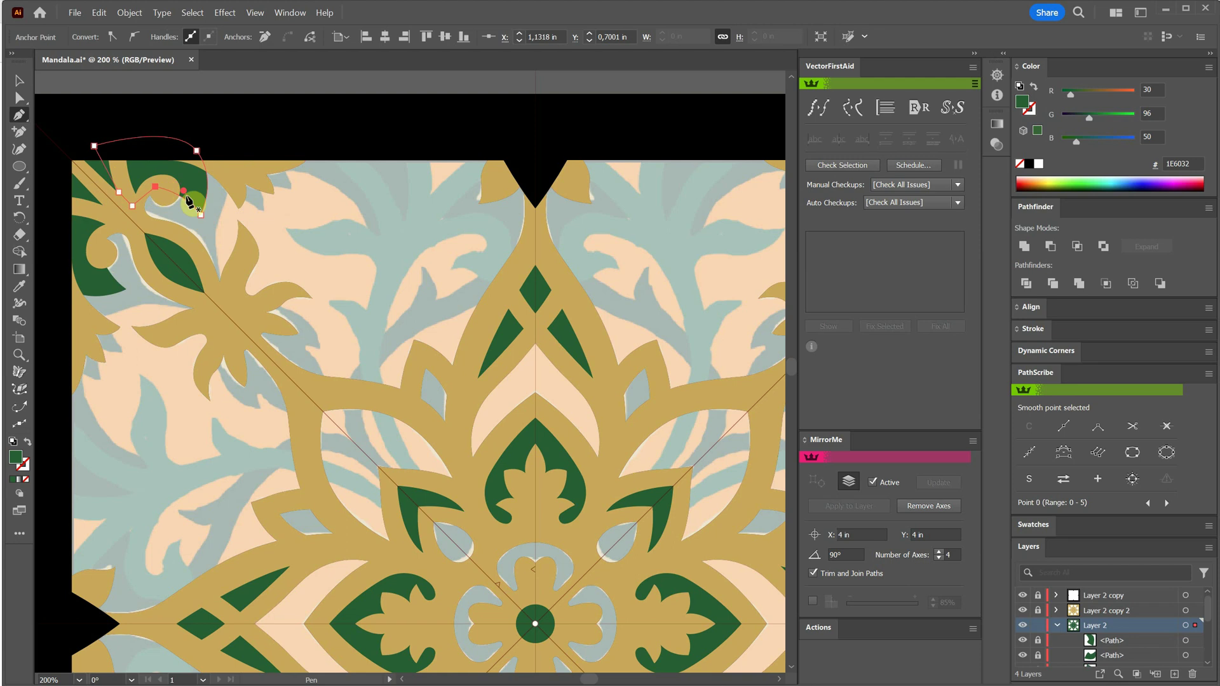
# Unite all of Layer 2's green artwork with the new corner shape and save the file.
pyautogui.click(19, 81)
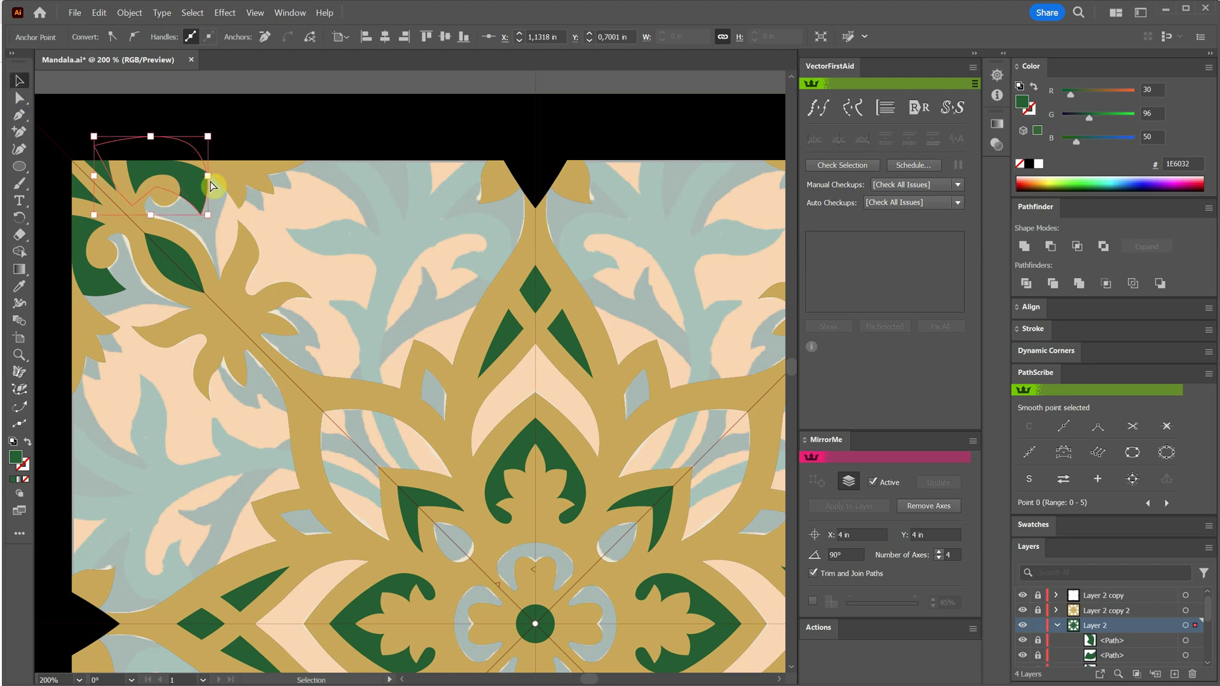
pyautogui.hotkey('ctrl', 'a')
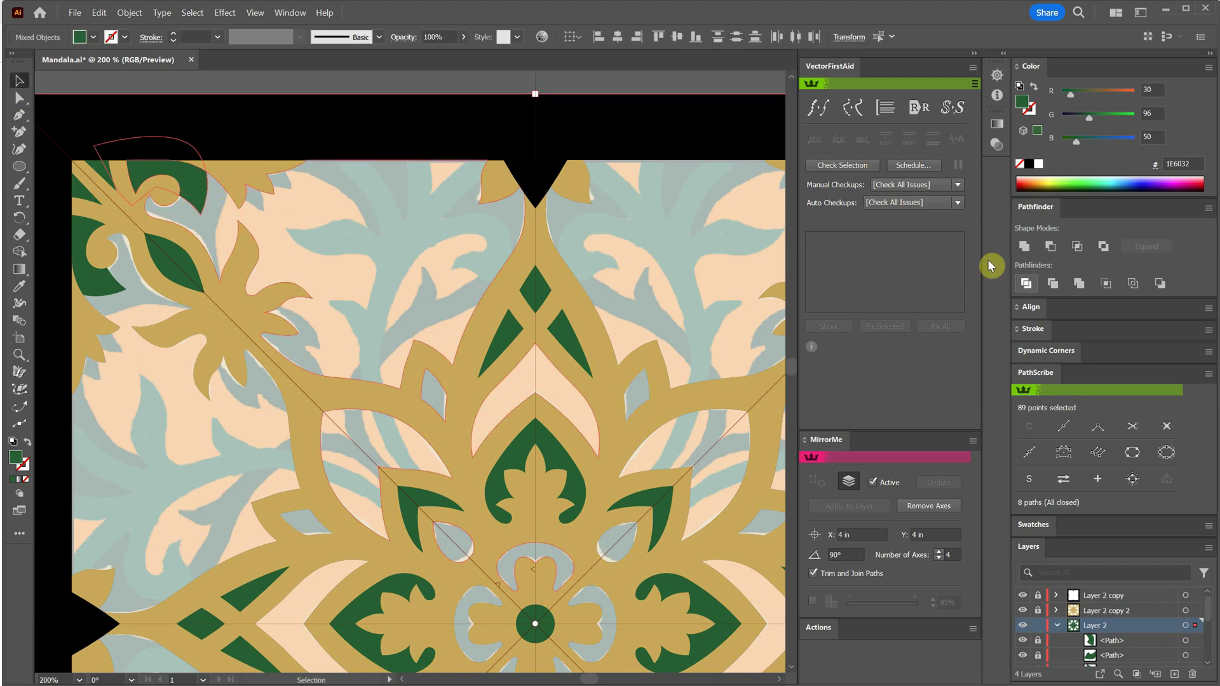
pyautogui.click(1029, 248)
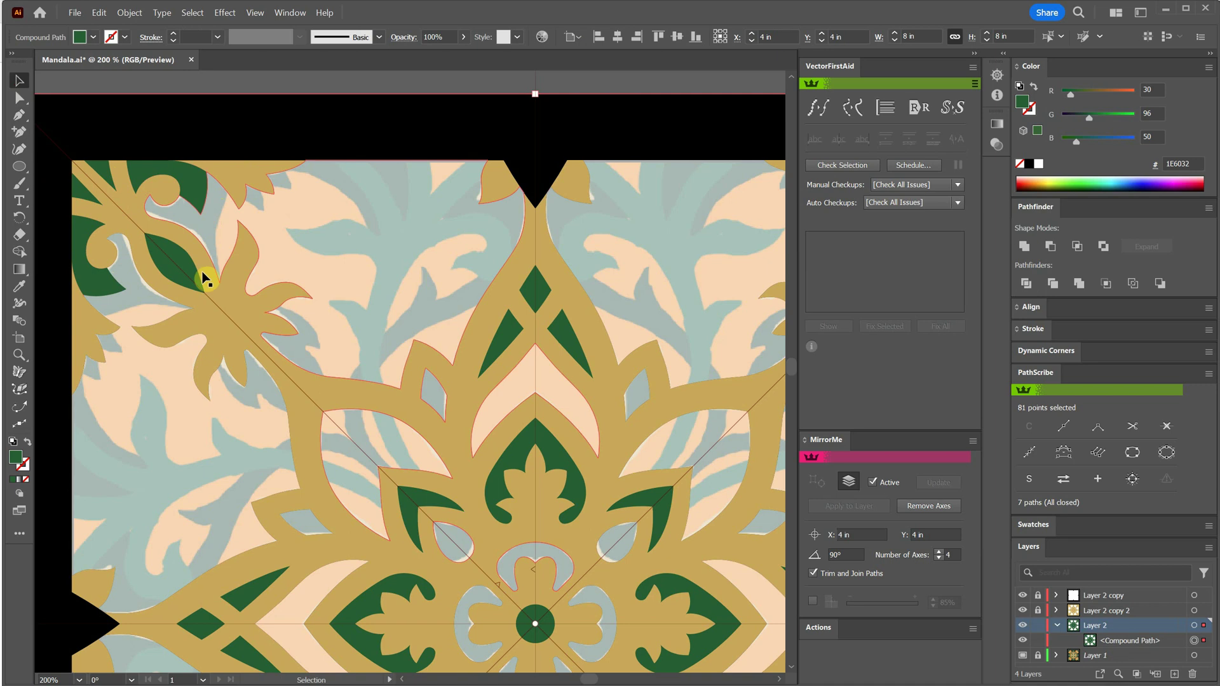
pyautogui.click(333, 213)
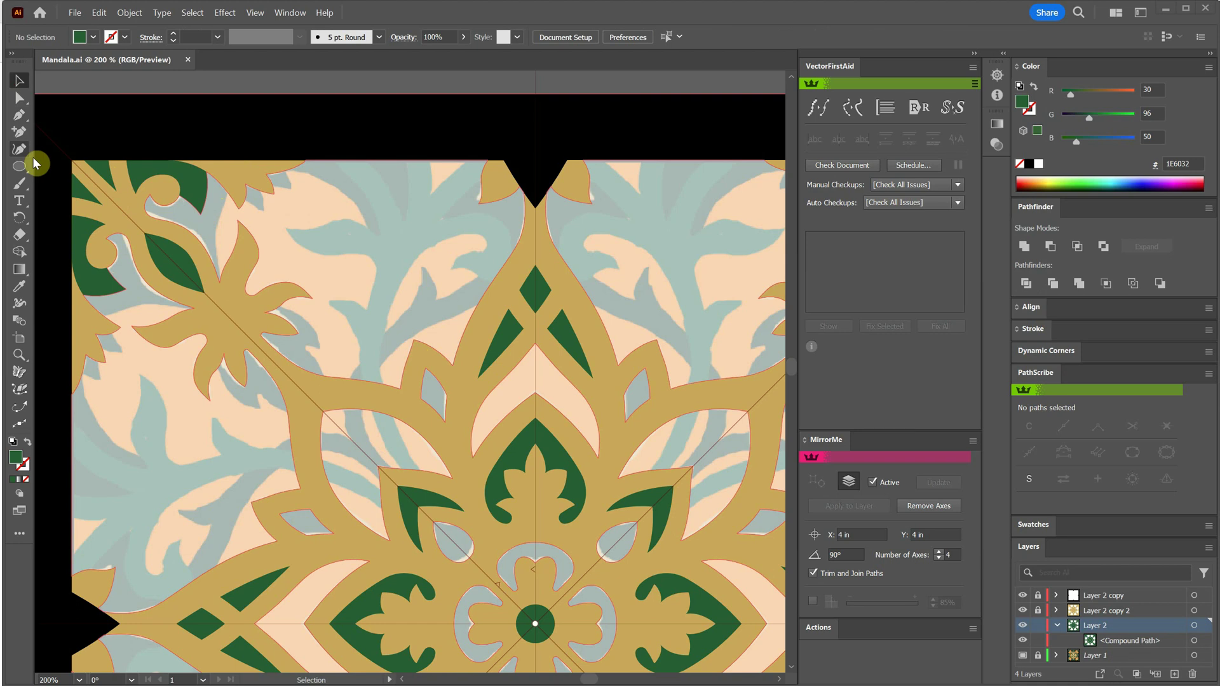
# Trace the outer edge of the long vine stem from the gold inner petal up to its first branch tip behind the black frame.
pyautogui.click(20, 115)
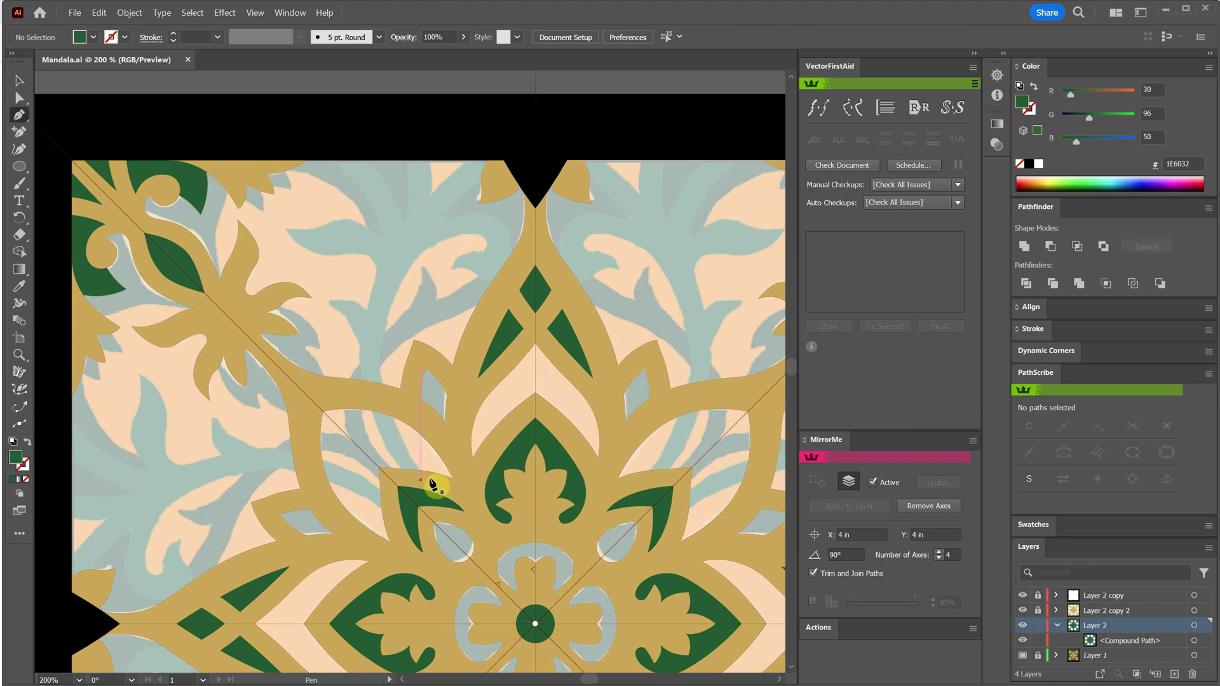
pyautogui.click(408, 483)
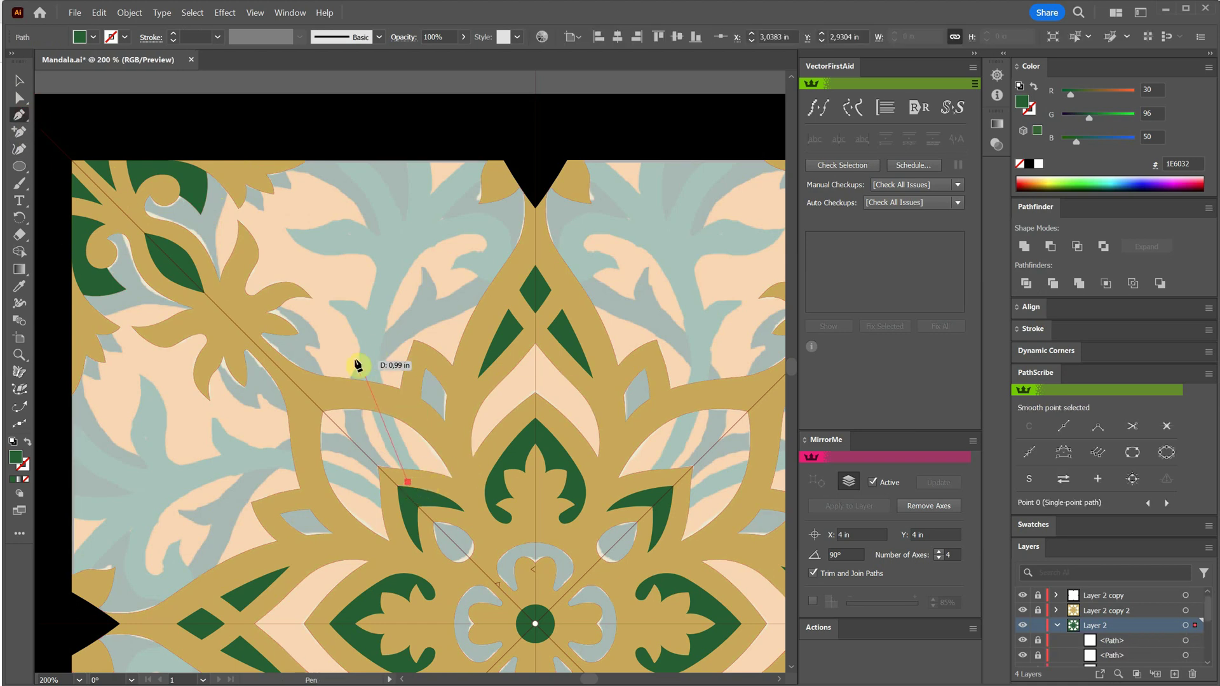
pyautogui.moveTo(361, 352); pyautogui.dragTo(362, 265)
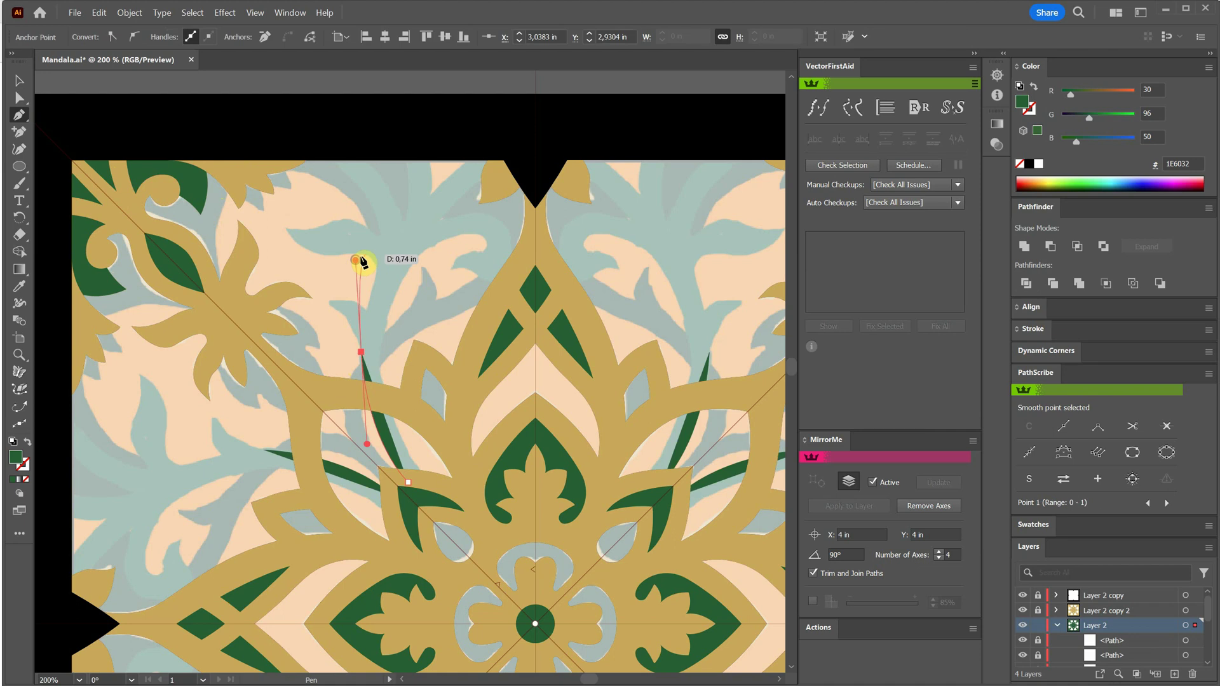
pyautogui.hotkey('ctrl', 'z')
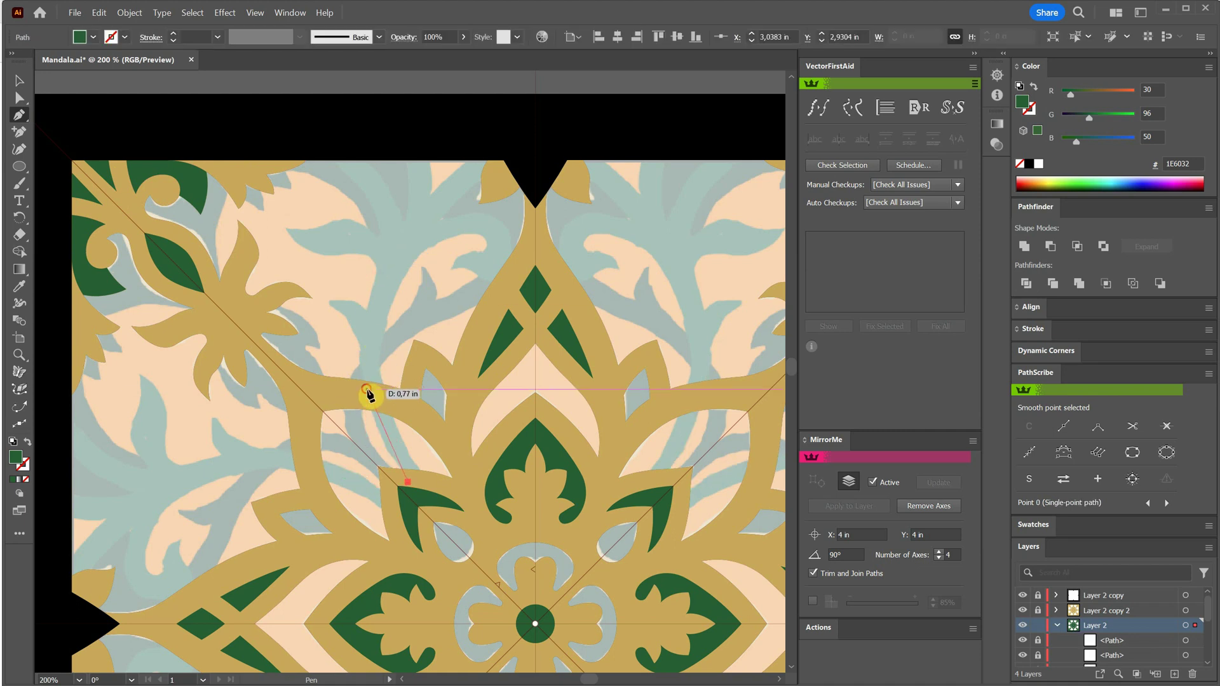
pyautogui.moveTo(366, 389); pyautogui.dragTo(356, 336)
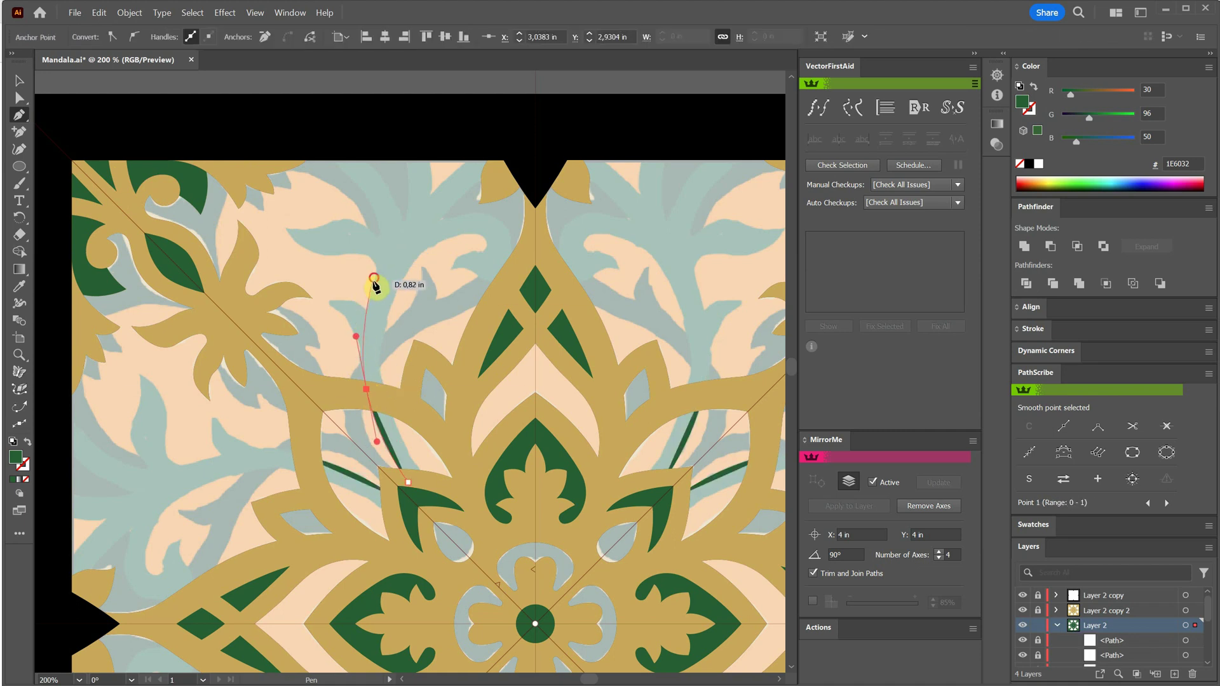
pyautogui.moveTo(382, 256); pyautogui.dragTo(382, 251)
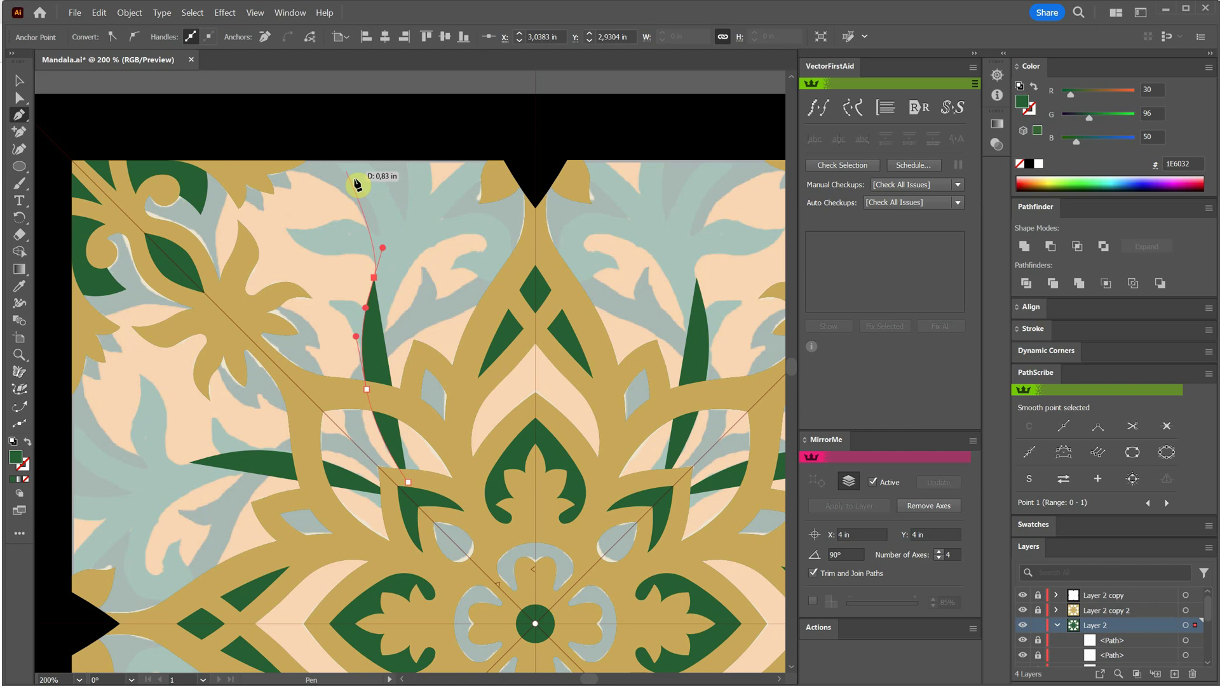
pyautogui.moveTo(312, 152); pyautogui.dragTo(240, 115)
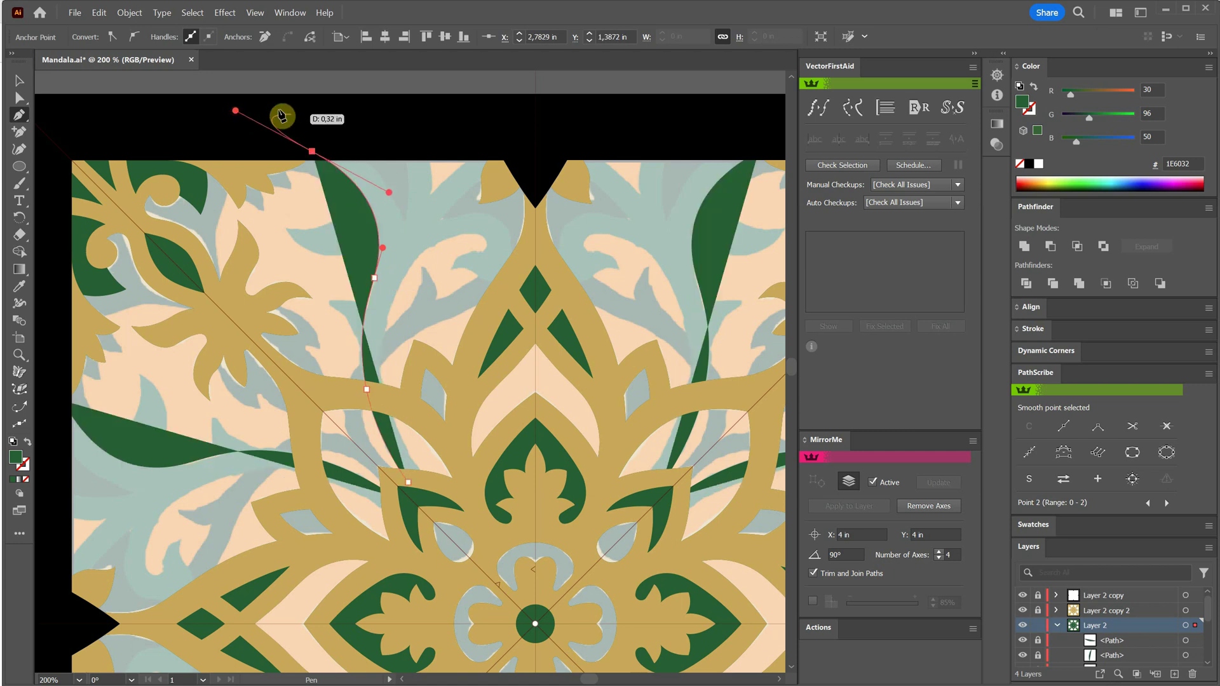
pyautogui.moveTo(334, 141); pyautogui.dragTo(365, 92)
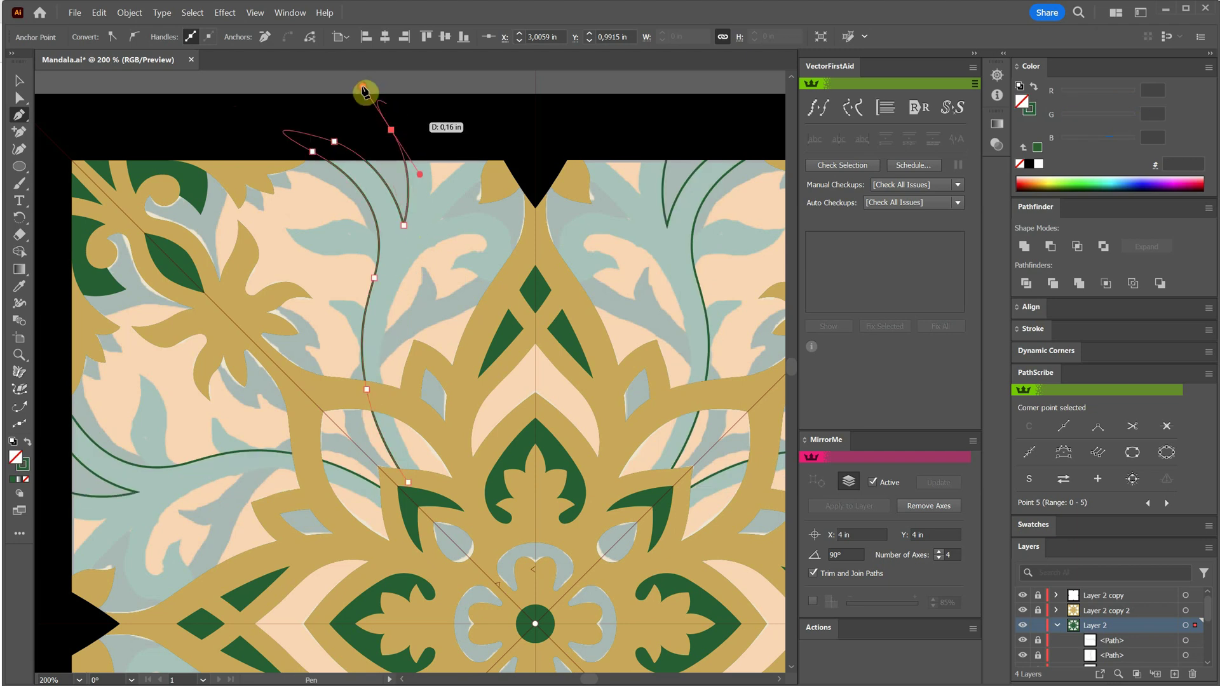
# Continue the vine outline around the remaining upper branches, placing their tips behind the black frame near the notch.
pyautogui.moveTo(425, 138); pyautogui.dragTo(429, 153)
pyautogui.moveTo(430, 196); pyautogui.dragTo(427, 226)
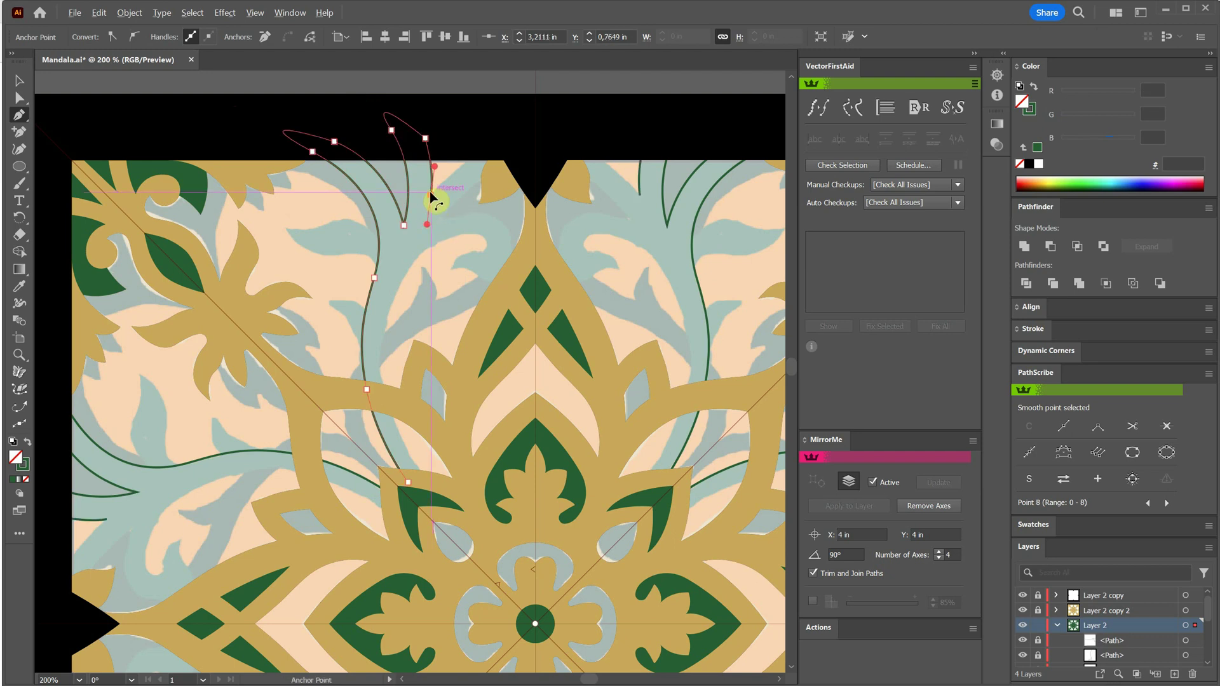
pyautogui.click(431, 196)
pyautogui.moveTo(485, 151); pyautogui.dragTo(511, 136)
pyautogui.click(509, 152)
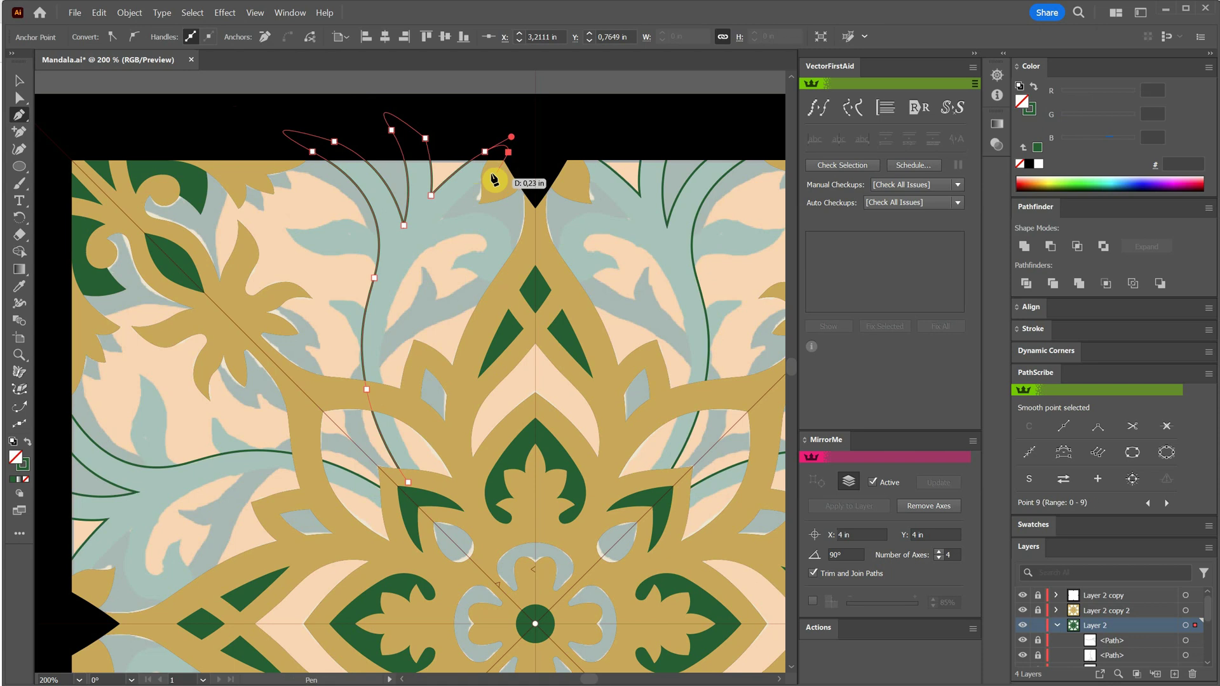
# Trace the vine's curled branch beside the upper petal, redoing a misplaced curve along the way.
pyautogui.click(489, 176)
pyautogui.moveTo(439, 218); pyautogui.dragTo(508, 222)
pyautogui.moveTo(506, 268); pyautogui.dragTo(447, 239)
pyautogui.hotkey('ctrl', 'z')
pyautogui.keyDown('ctrl'); pyautogui.click(475, 251); pyautogui.keyUp('ctrl')
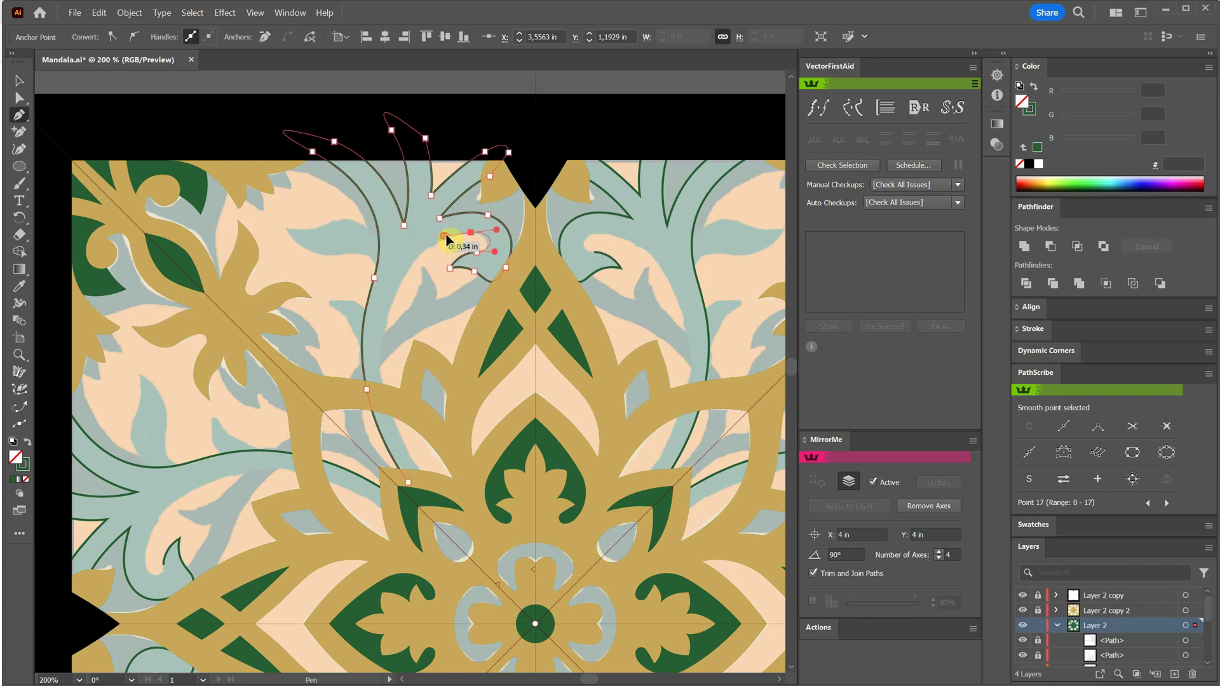
# Trace the stem's inner edge back down to the gold petal, close the vine path and swap its stroke for a solid green fill.
pyautogui.moveTo(391, 301); pyautogui.dragTo(379, 354)
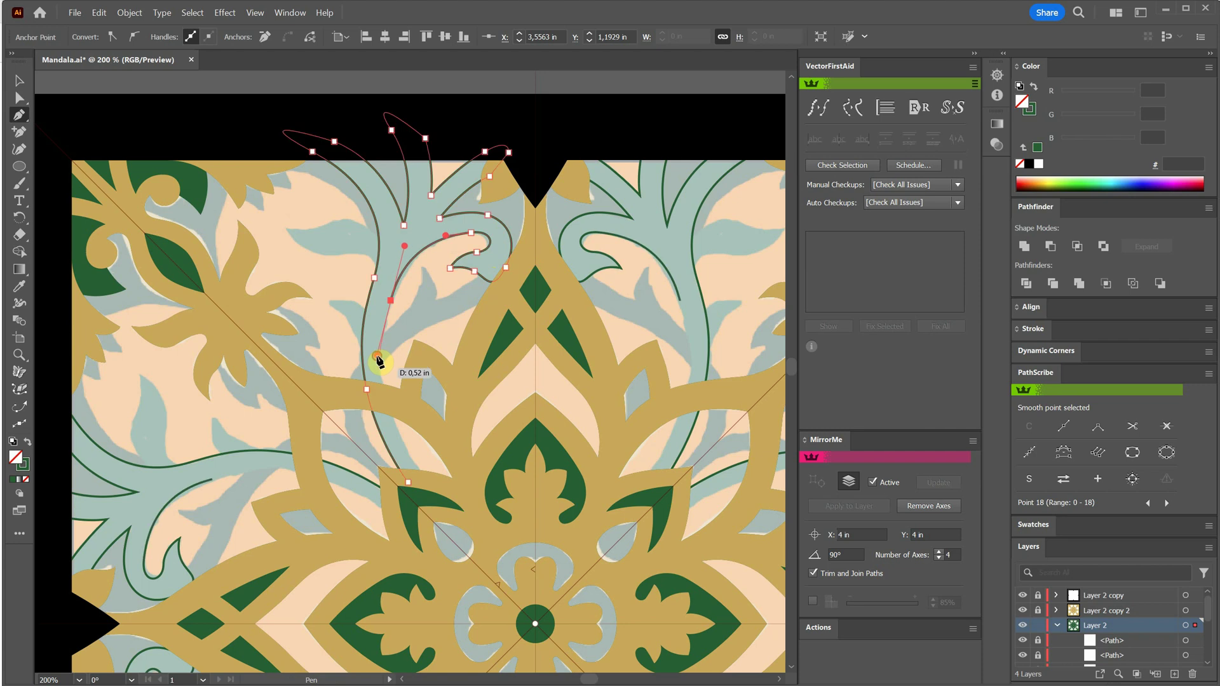
pyautogui.moveTo(430, 479); pyautogui.dragTo(477, 538)
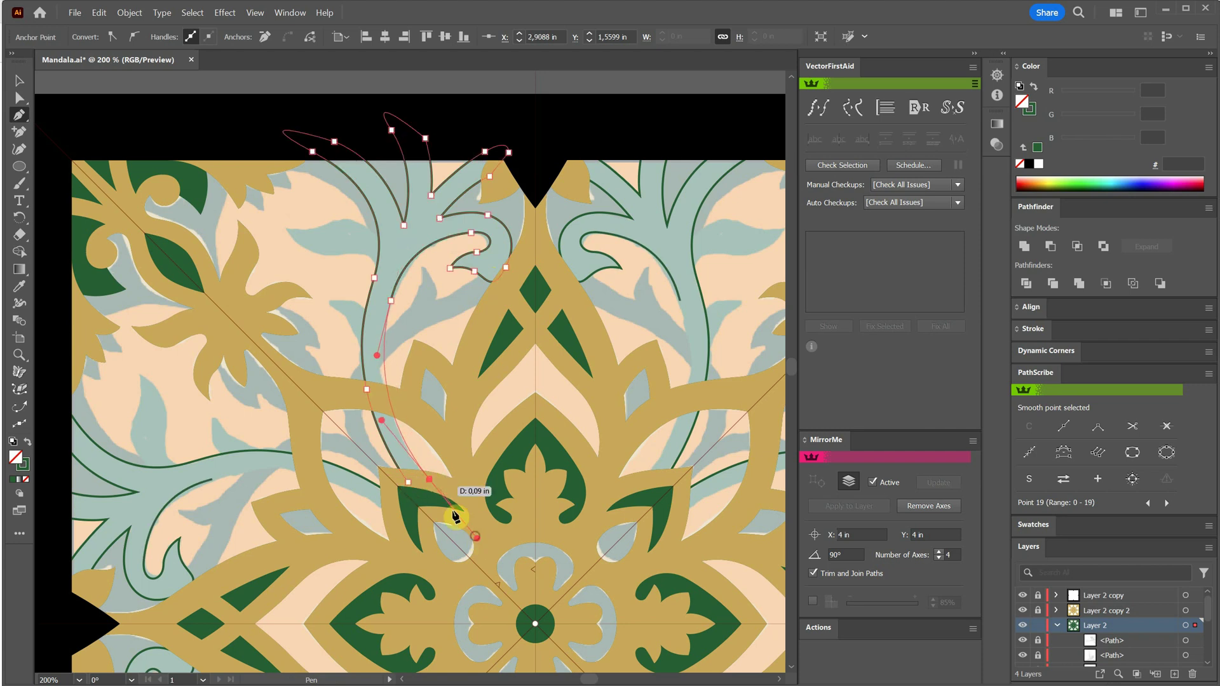
pyautogui.click(429, 480)
pyautogui.moveTo(410, 486); pyautogui.dragTo(408, 485)
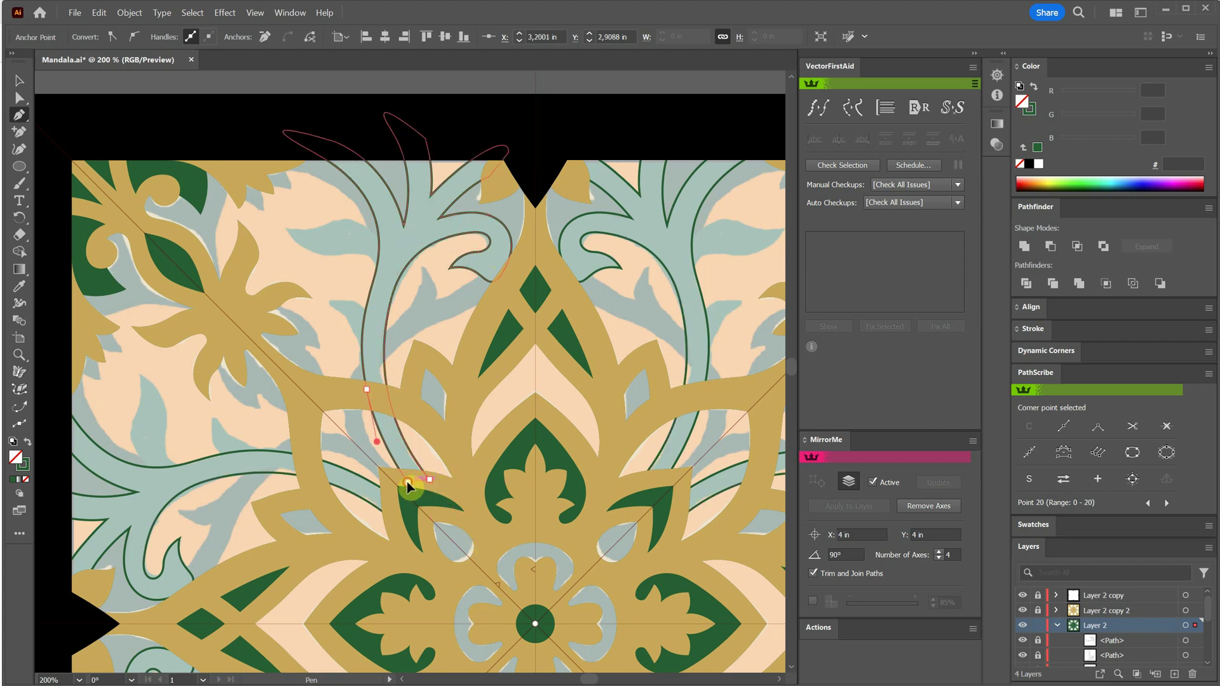
pyautogui.hotkey('shift', 'x')
# Refine the vine's curl tip and the inner bend of its stem by adjusting the curve handles.
pyautogui.click(19, 97)
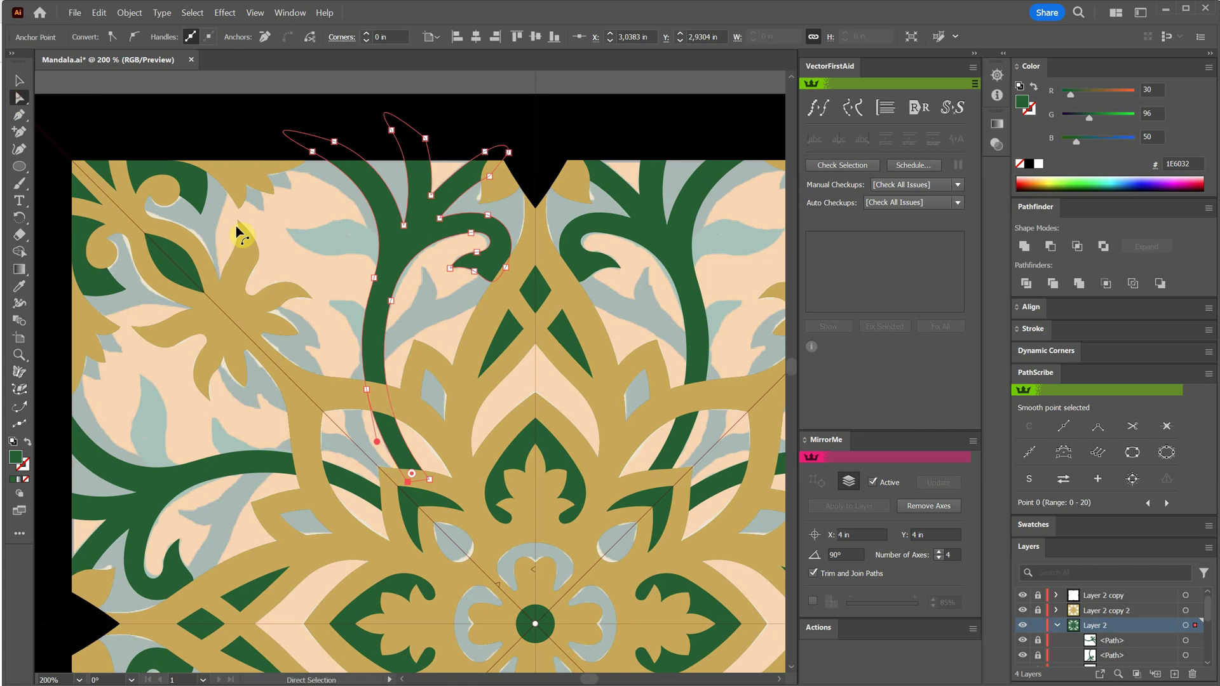
pyautogui.click(462, 296)
pyautogui.click(480, 271)
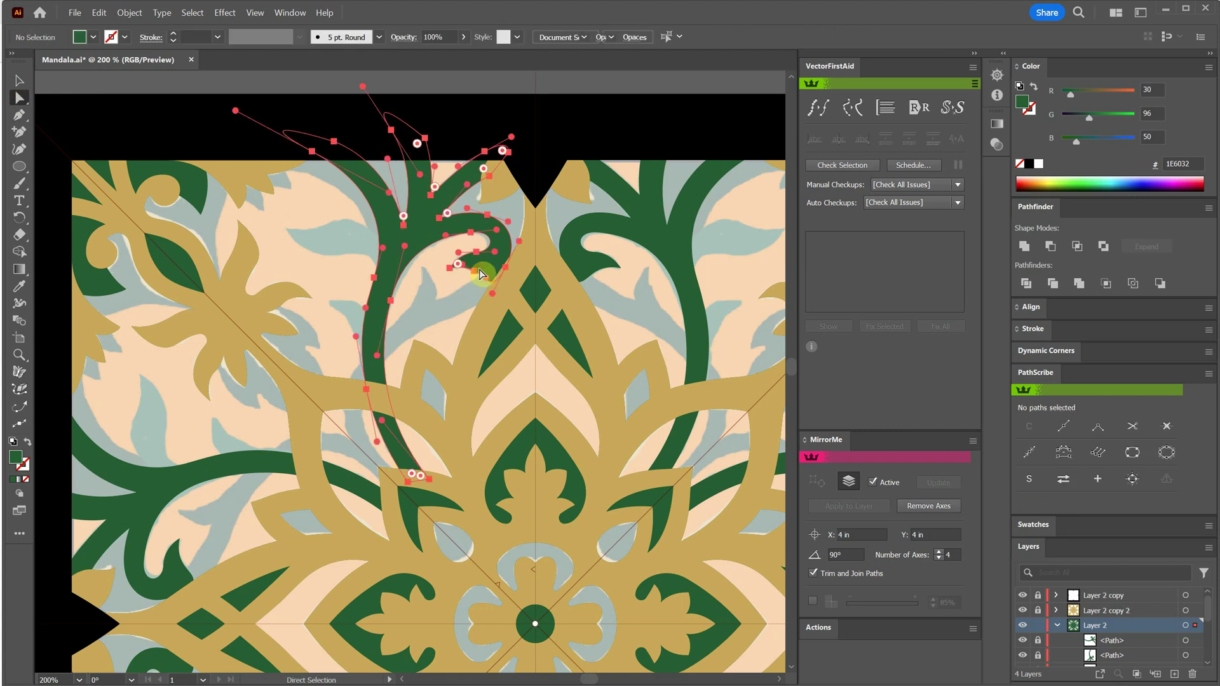
pyautogui.moveTo(496, 289); pyautogui.dragTo(498, 277)
pyautogui.click(429, 305)
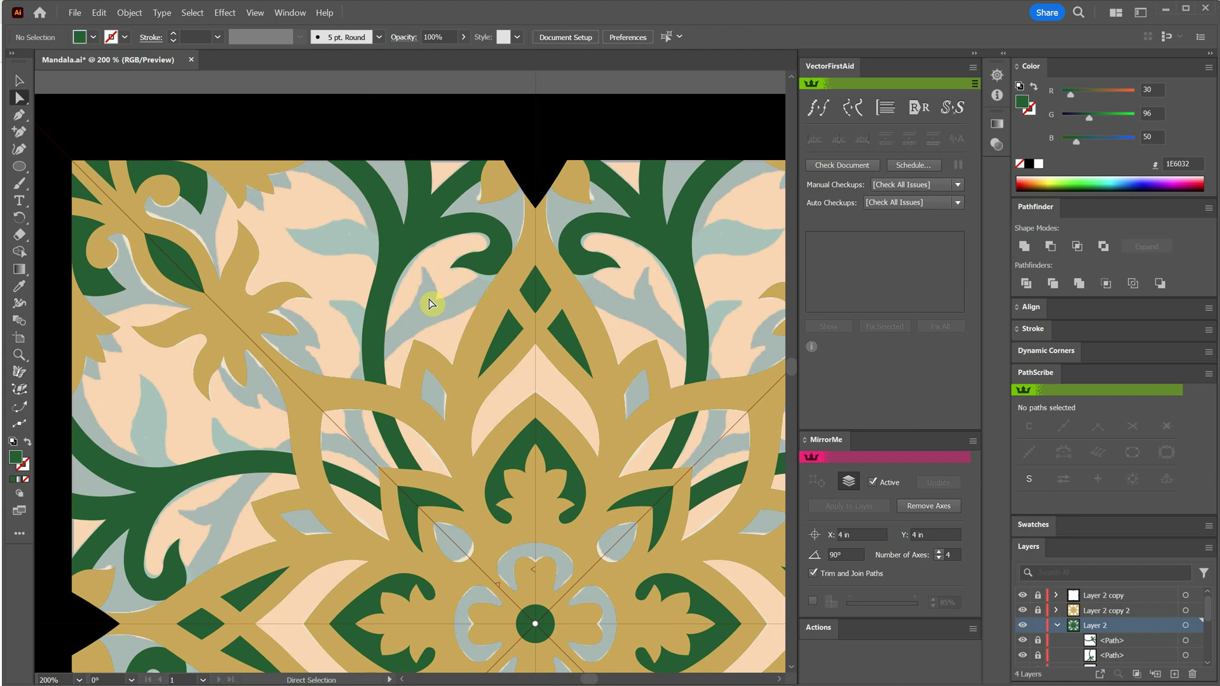
pyautogui.click(398, 275)
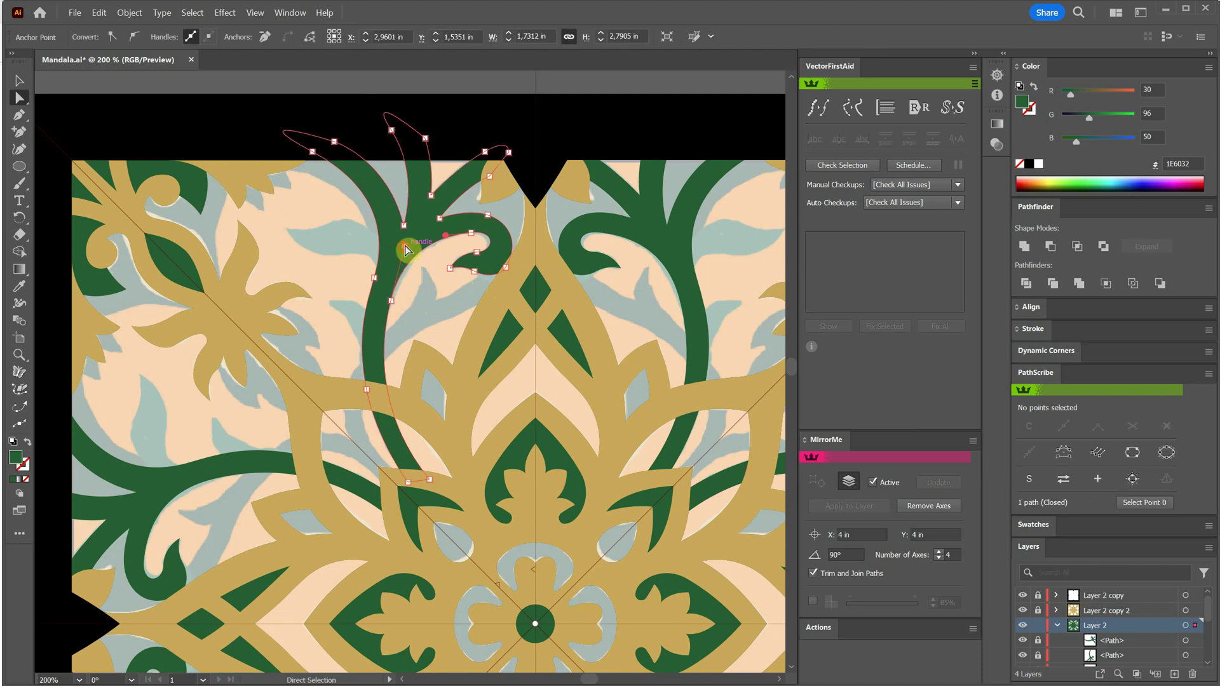
pyautogui.moveTo(404, 247); pyautogui.dragTo(406, 249)
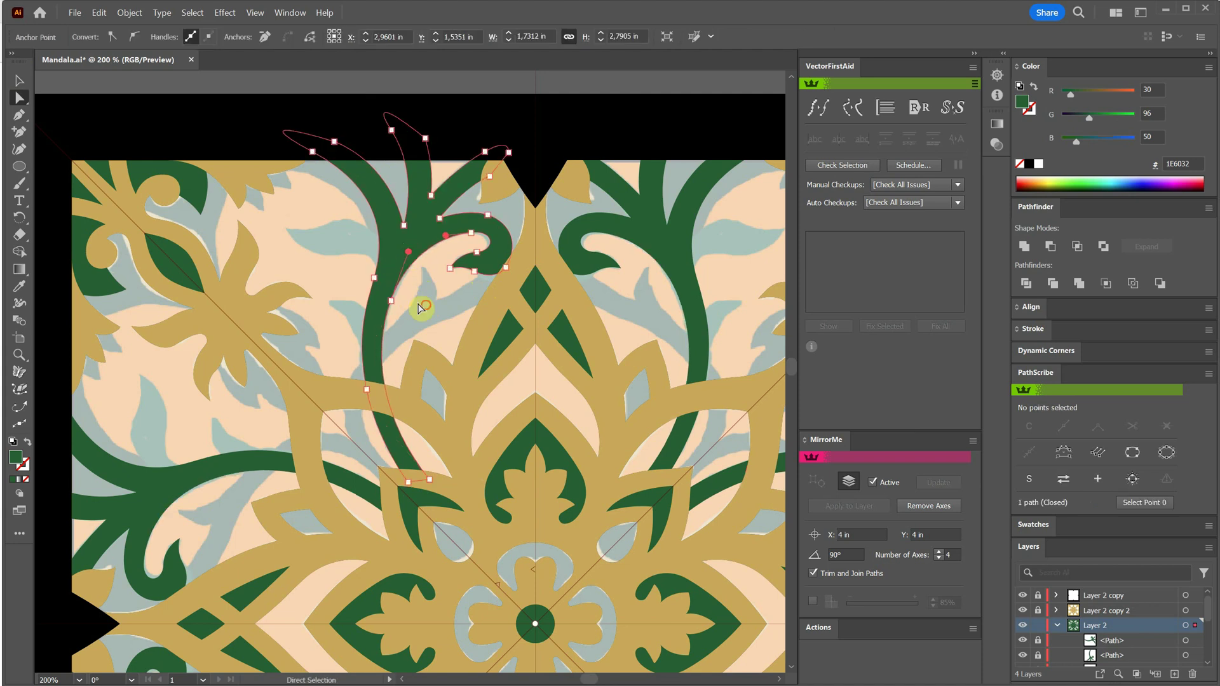
pyautogui.click(430, 308)
# Draw the large curved leaf on the outer side of the vine stem as a closed green path with the Pen tool.
pyautogui.click(19, 115)
pyautogui.click(387, 257)
pyautogui.moveTo(353, 221); pyautogui.dragTo(262, 212)
pyautogui.click(286, 226)
pyautogui.moveTo(316, 255); pyautogui.dragTo(382, 319)
pyautogui.click(387, 256)
pyautogui.press('a')
pyautogui.click(345, 286)
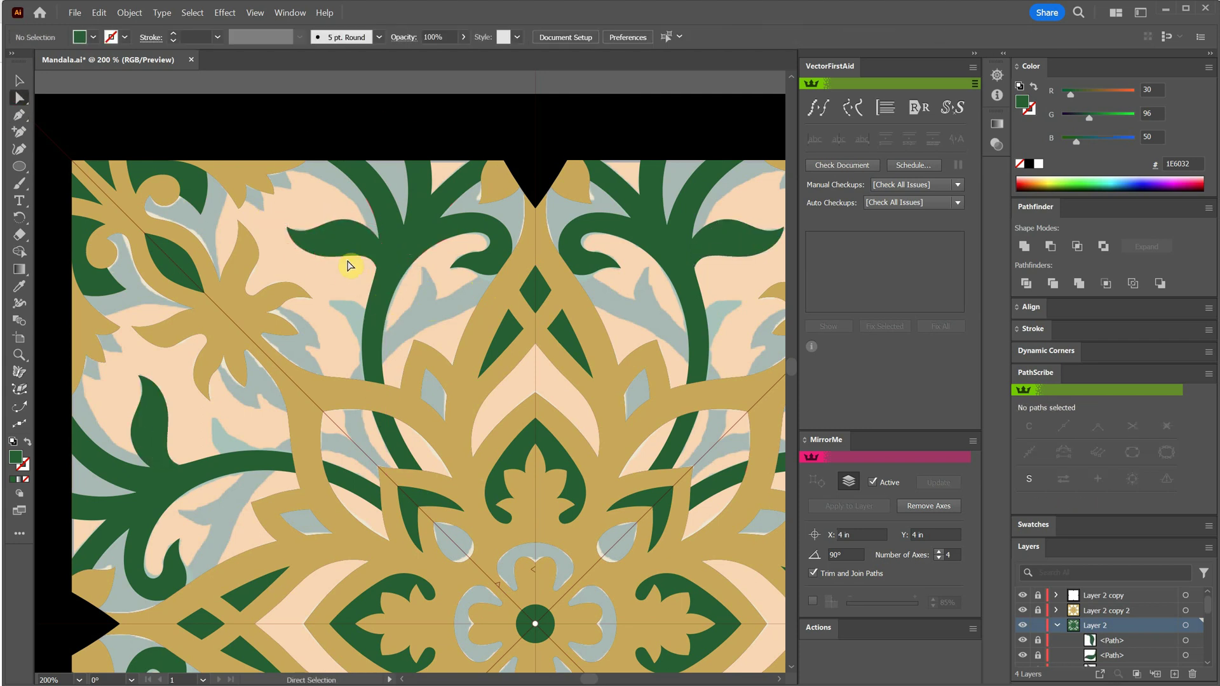
# Draw the smaller pointed leaf lower on the vine stem's outer side as a closed green path.
pyautogui.click(19, 115)
pyautogui.click(374, 334)
pyautogui.moveTo(330, 300); pyautogui.dragTo(288, 312)
pyautogui.click(330, 301)
pyautogui.moveTo(365, 364); pyautogui.dragTo(368, 398)
pyautogui.click(375, 334)
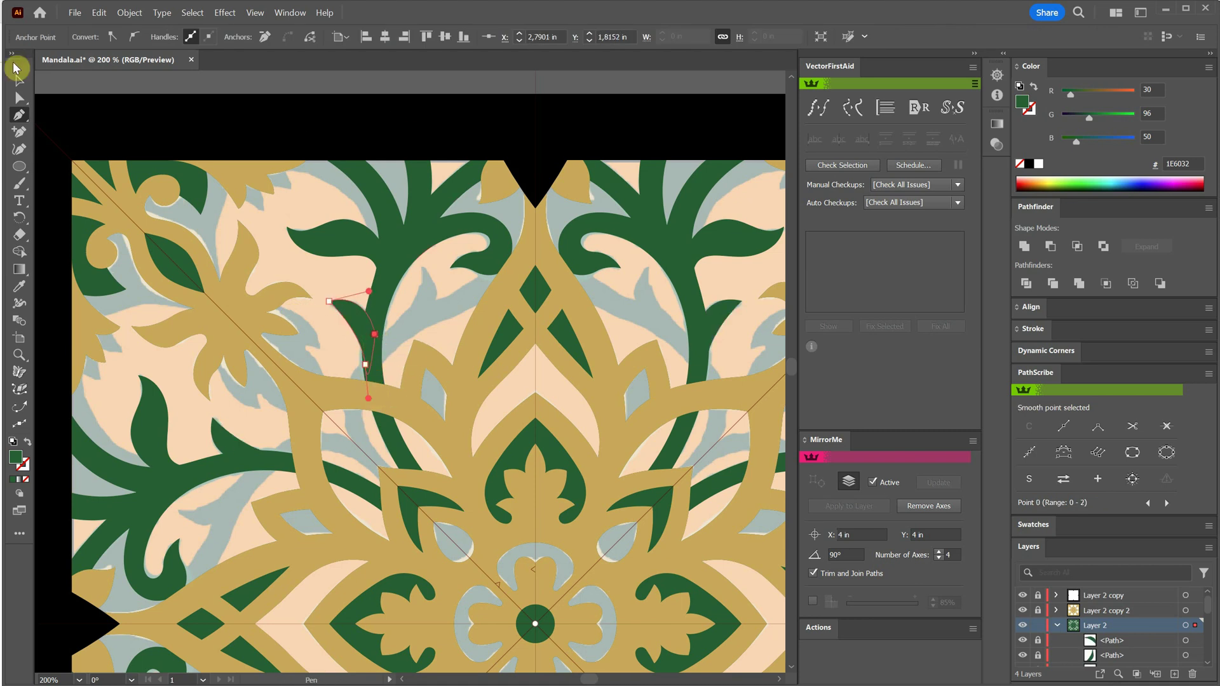
# Select all the green artwork on Layer 2 and unite it into one compound path.
pyautogui.press('a')
pyautogui.hotkey('ctrl', 'a')
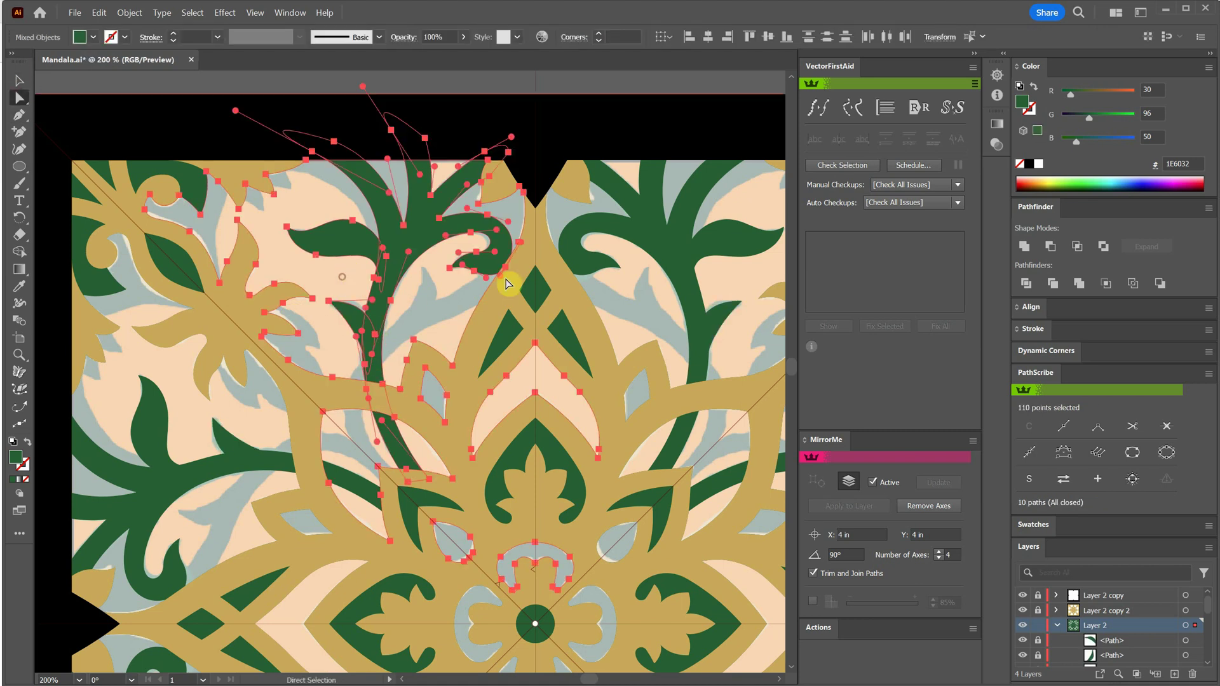
pyautogui.click(1025, 247)
# Remove the excess anchor point on the vine stem's outer edge between the two leaves with PathScribe and adjust the edge there.
pyautogui.click(374, 275)
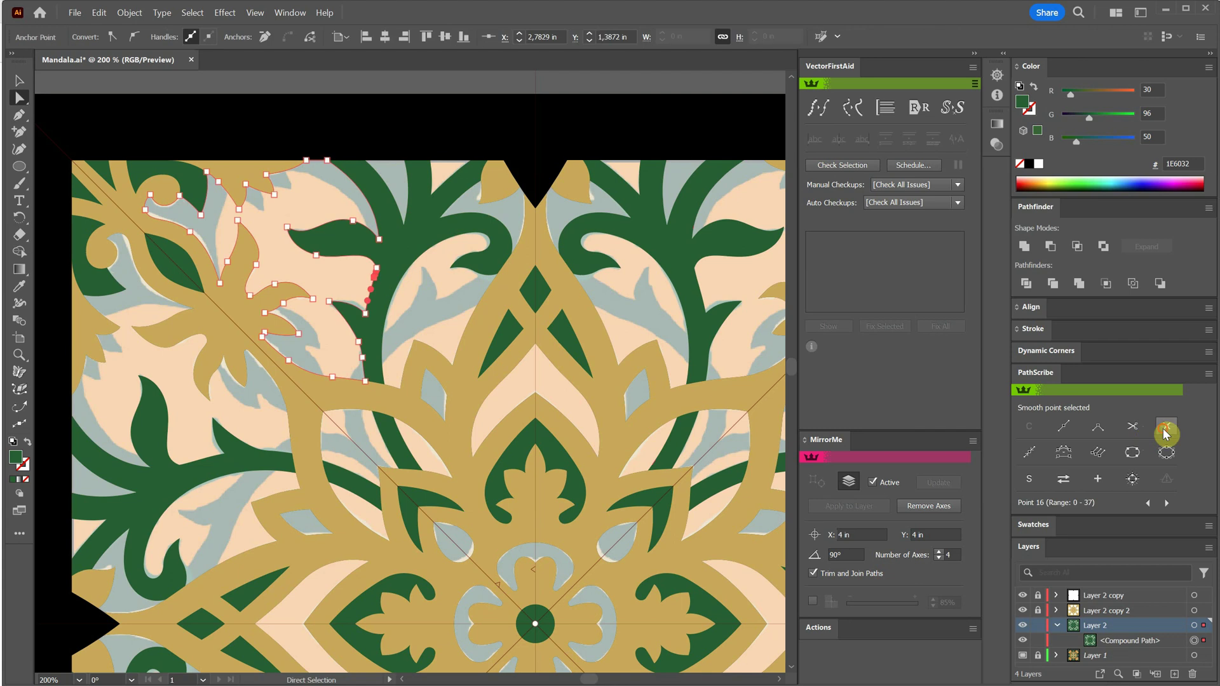
pyautogui.click(1165, 428)
pyautogui.moveTo(377, 269); pyautogui.dragTo(345, 274)
pyautogui.click(436, 292)
pyautogui.hotkey('ctrl', '0')
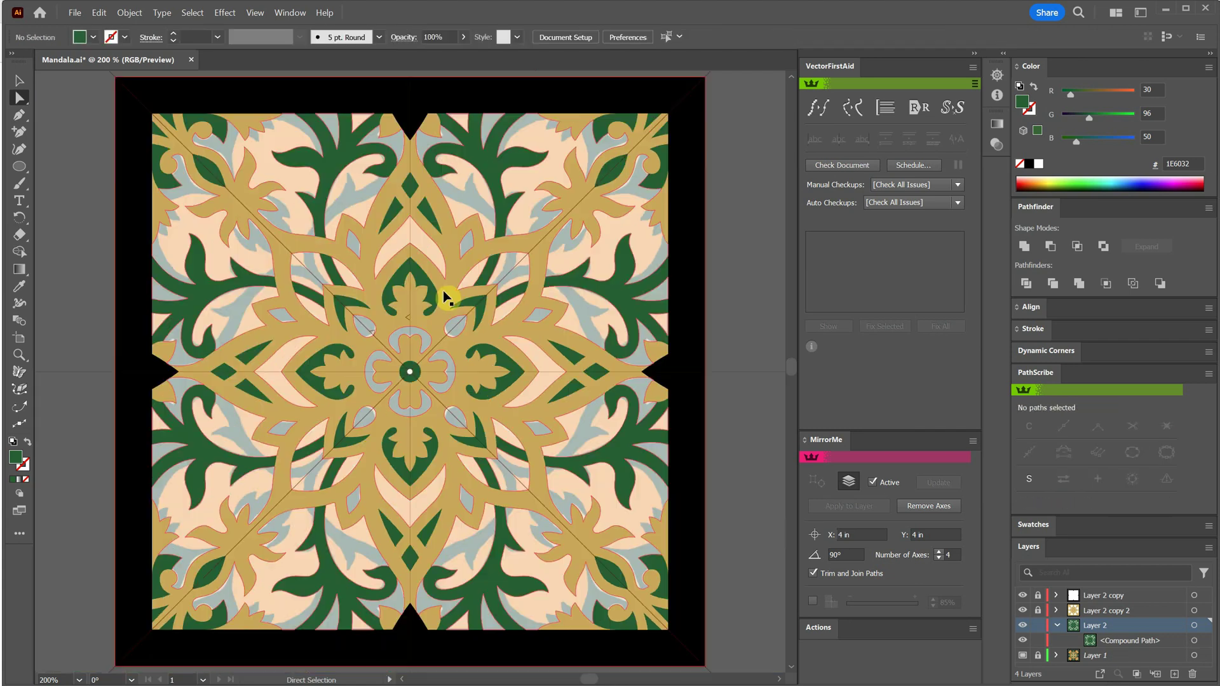
# Hide the template, remove the MirrorMe axes from Layer 2, unite its artwork into one compound path, and lock the layer after checking it.
pyautogui.click(1026, 656)
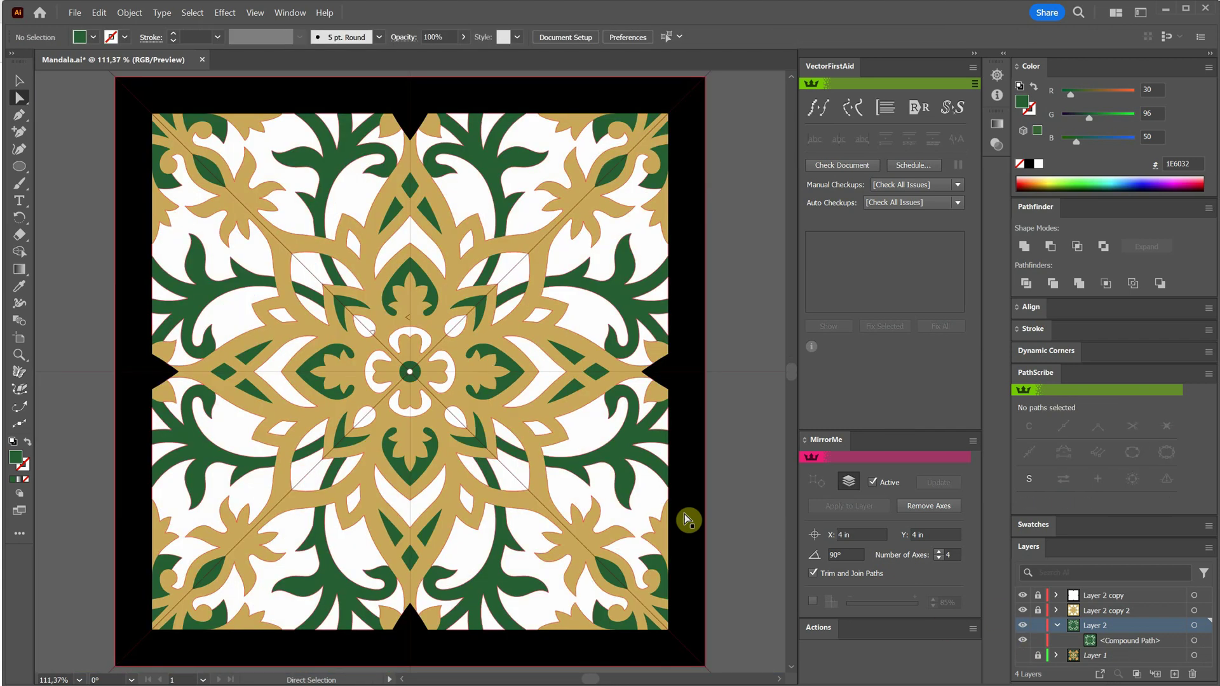
pyautogui.click(1194, 625)
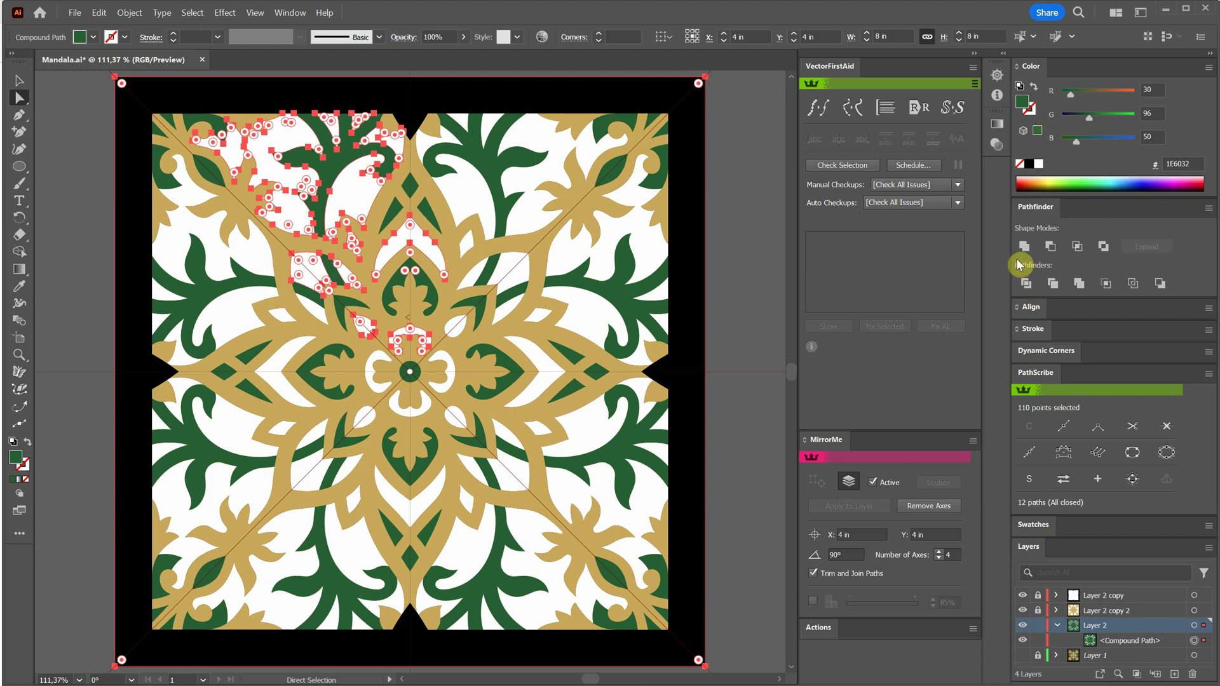
pyautogui.click(928, 506)
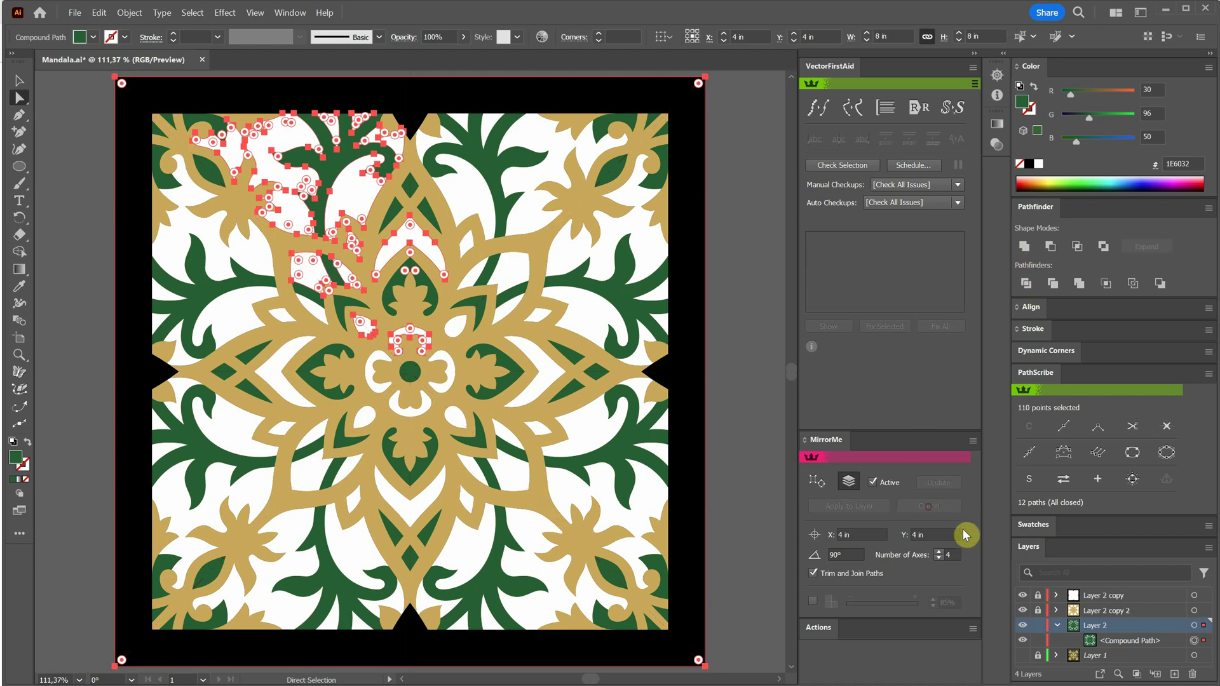
pyautogui.click(1024, 246)
pyautogui.click(855, 165)
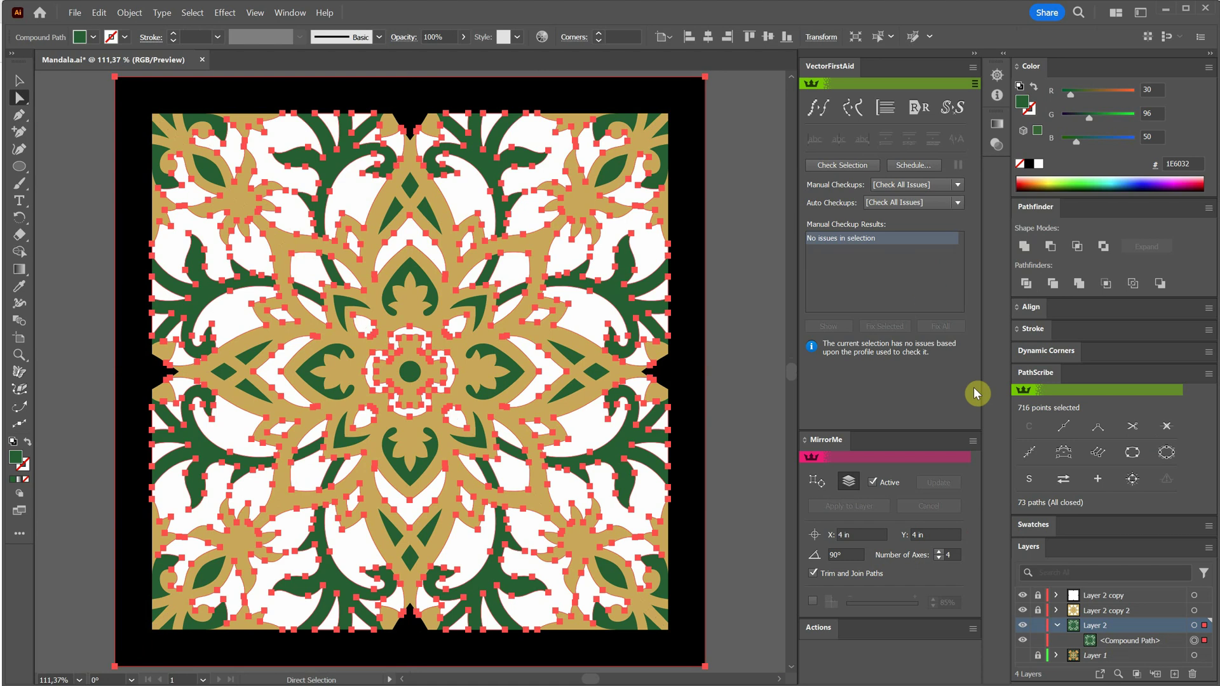
pyautogui.click(1038, 625)
# Inspect the finished green layer on its own and stacked with the gold and black layers by toggling layer visibility.
pyautogui.click(1021, 596)
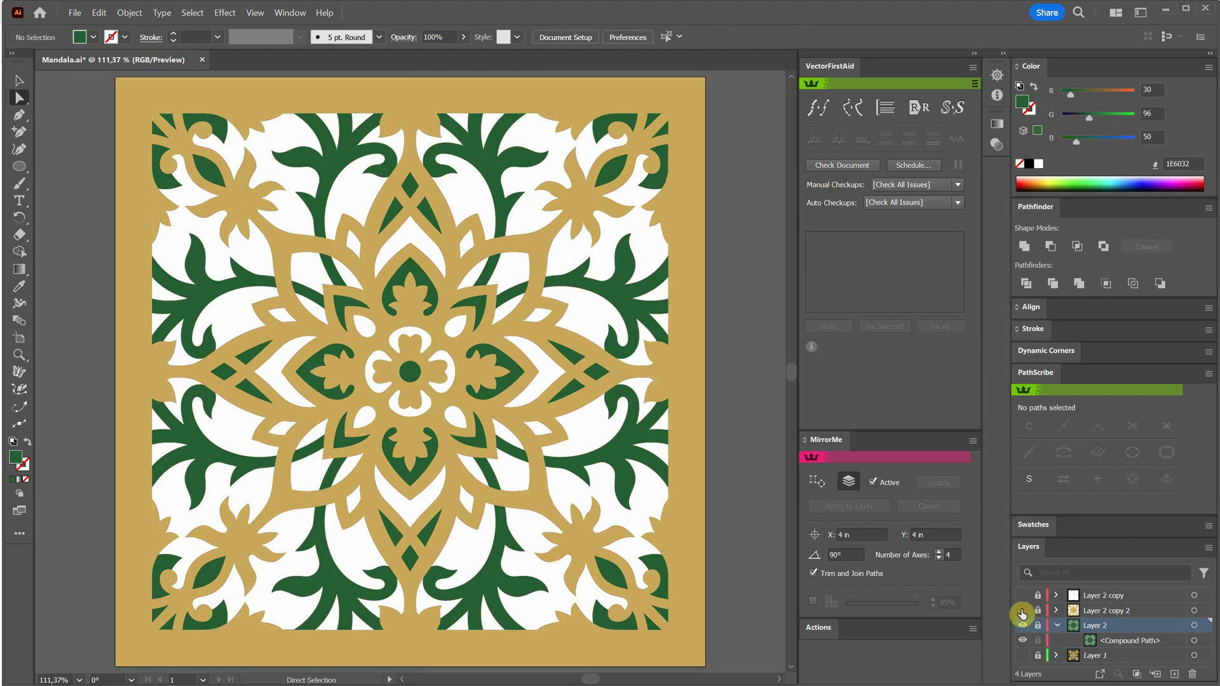
pyautogui.click(1021, 610)
pyautogui.click(1158, 639)
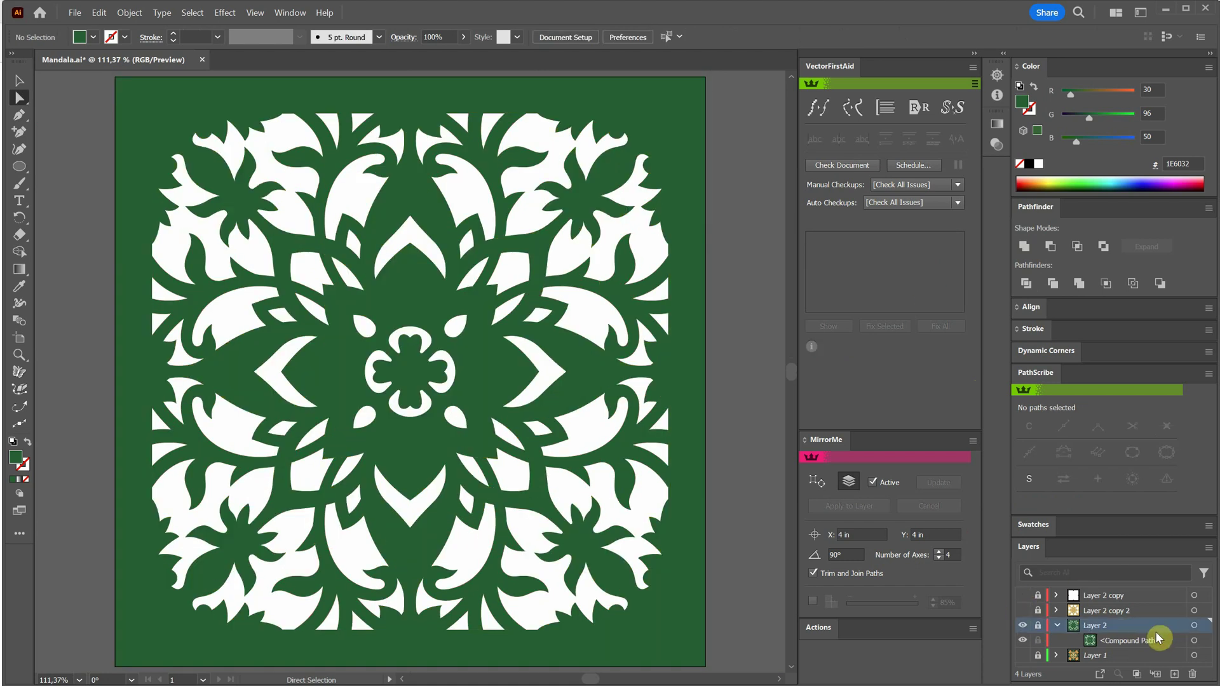
pyautogui.click(1194, 627)
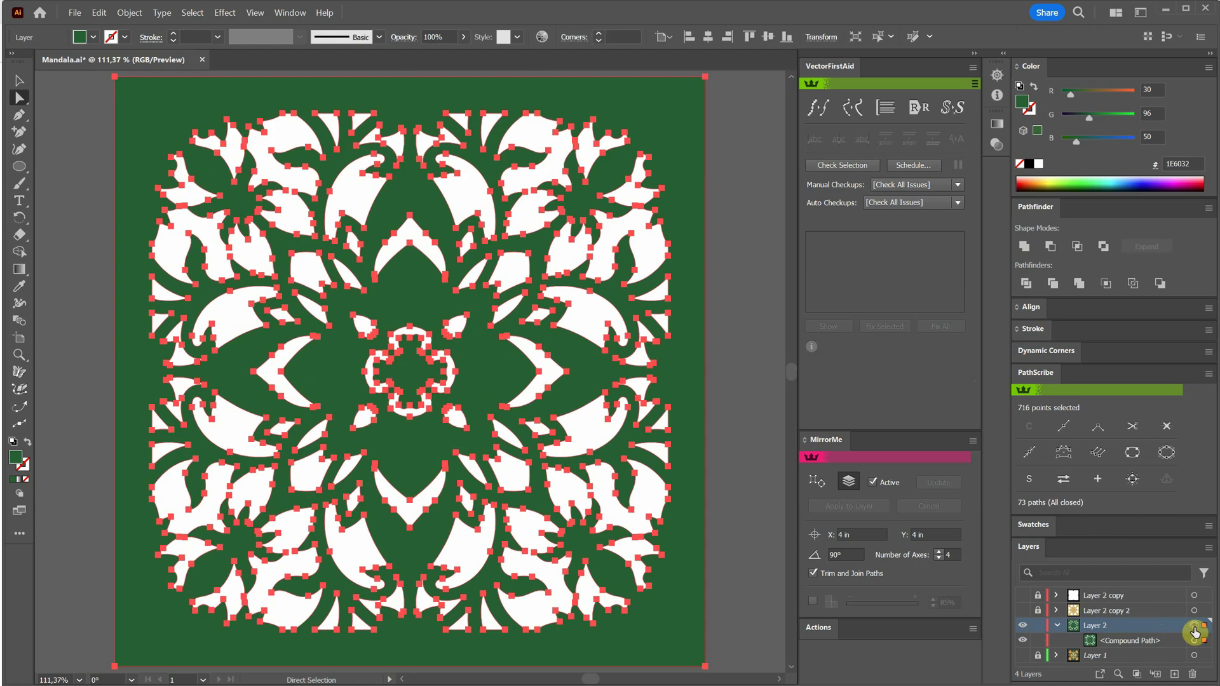
pyautogui.click(1037, 627)
pyautogui.click(1025, 619)
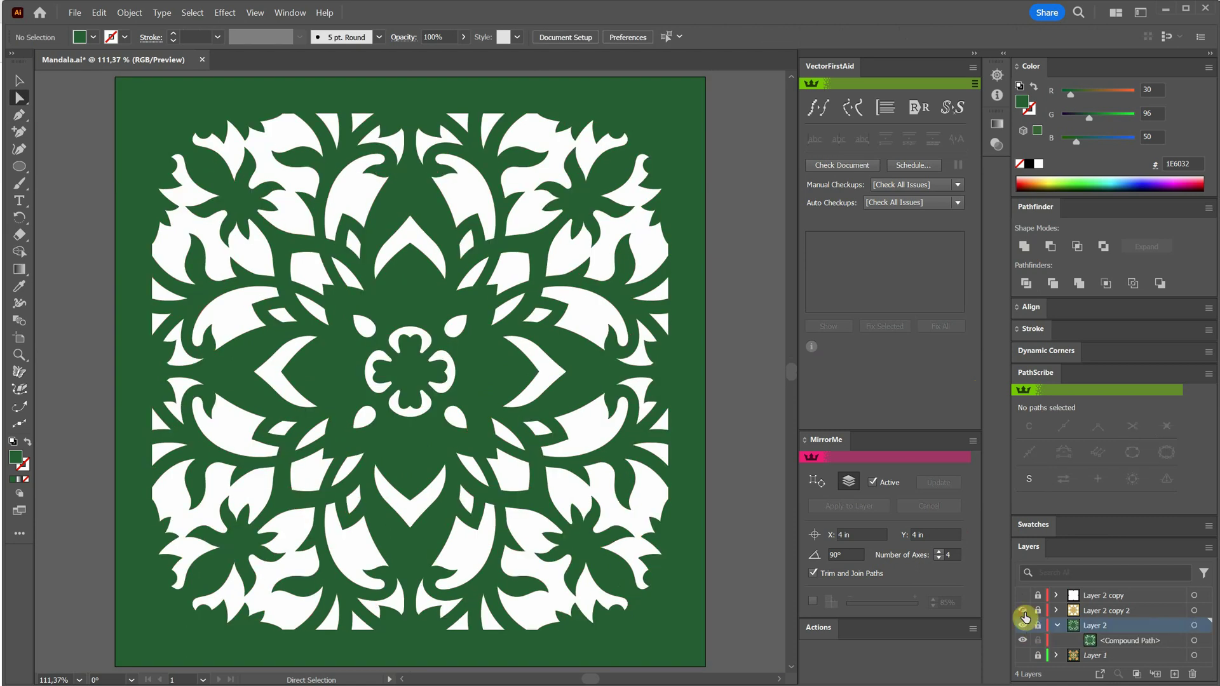
pyautogui.click(1020, 632)
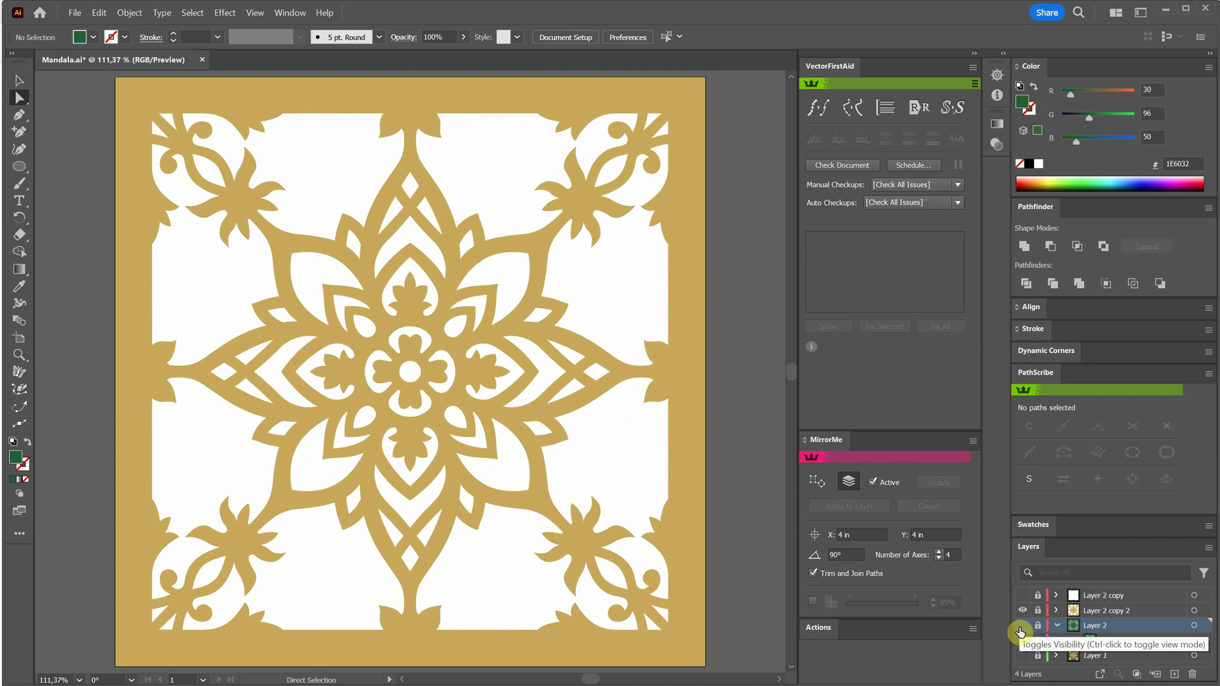
pyautogui.click(1021, 632)
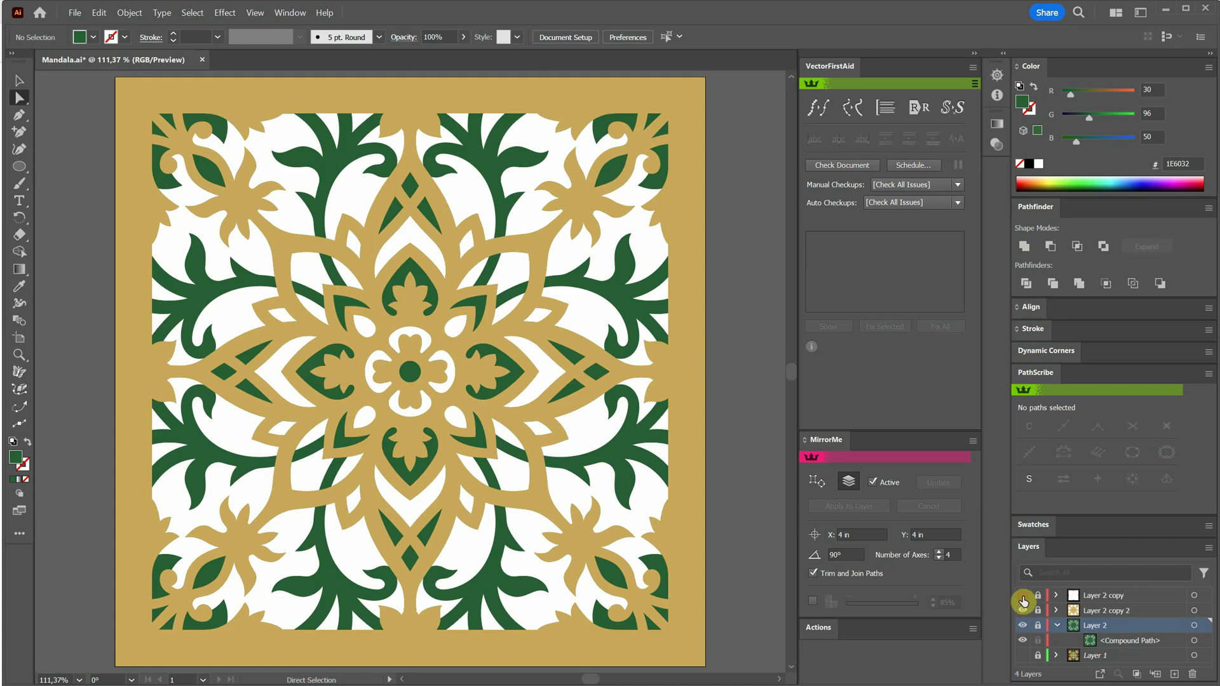
pyautogui.click(1023, 598)
# Duplicate the green Layer 2 and unlock the lower of the two layers for the next colour level.
pyautogui.click(1057, 625)
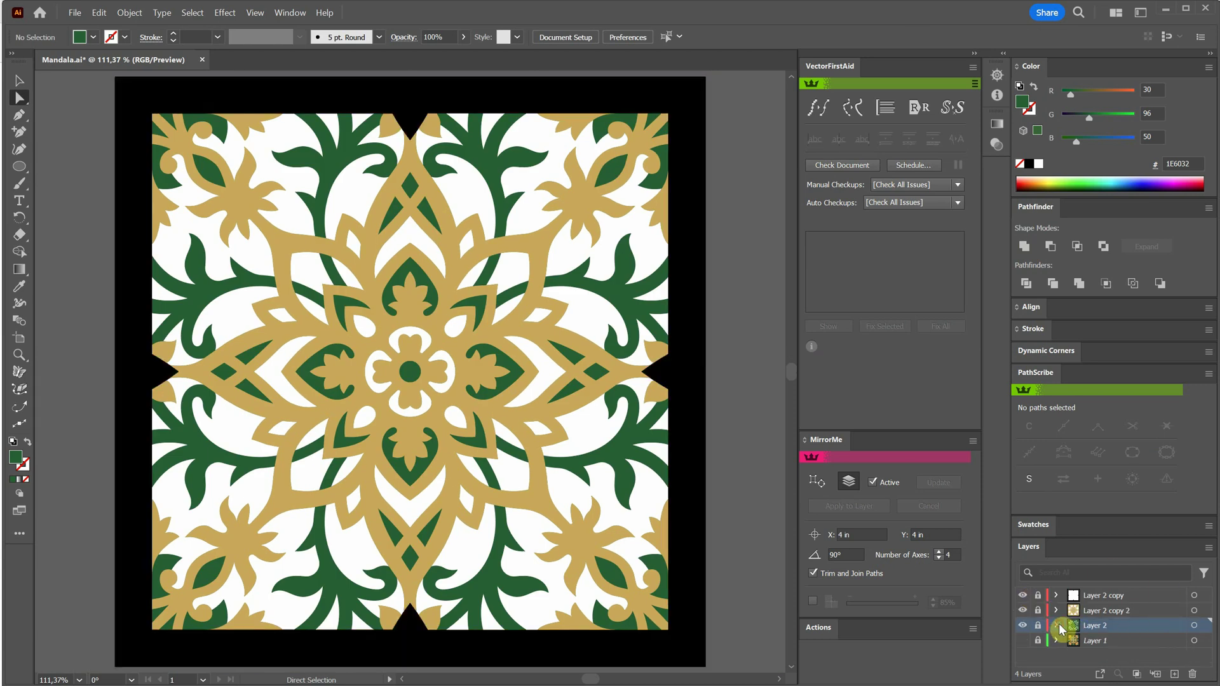
pyautogui.moveTo(1107, 628); pyautogui.dragTo(1174, 672)
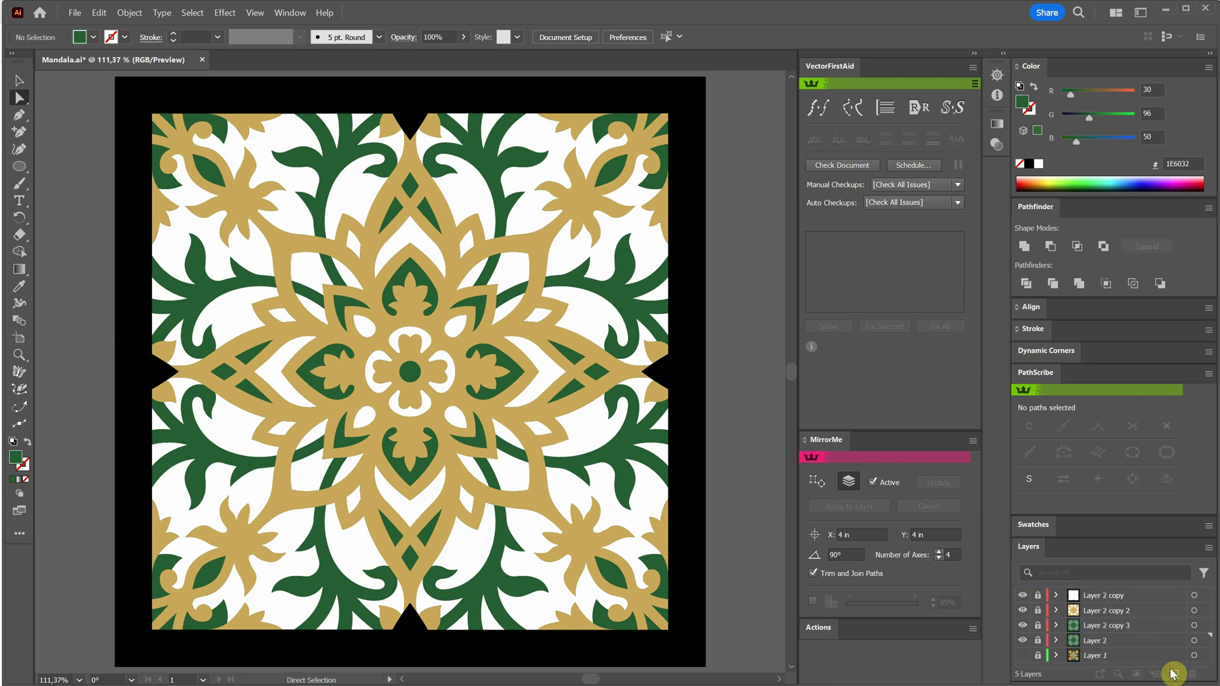
pyautogui.click(1037, 640)
# Fill the lower Layer 2 artwork with dark green 0F3F1C and show the template on Layer 1 again.
pyautogui.click(1194, 641)
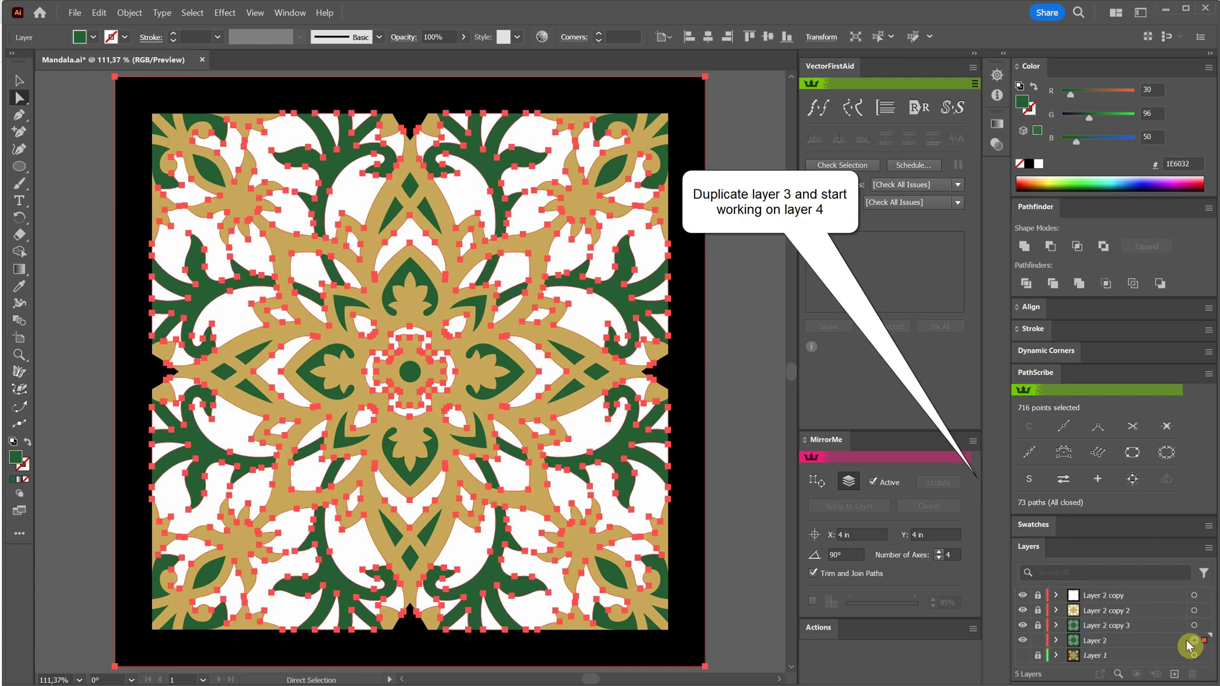
pyautogui.doubleClick(18, 462)
pyautogui.click(597, 479)
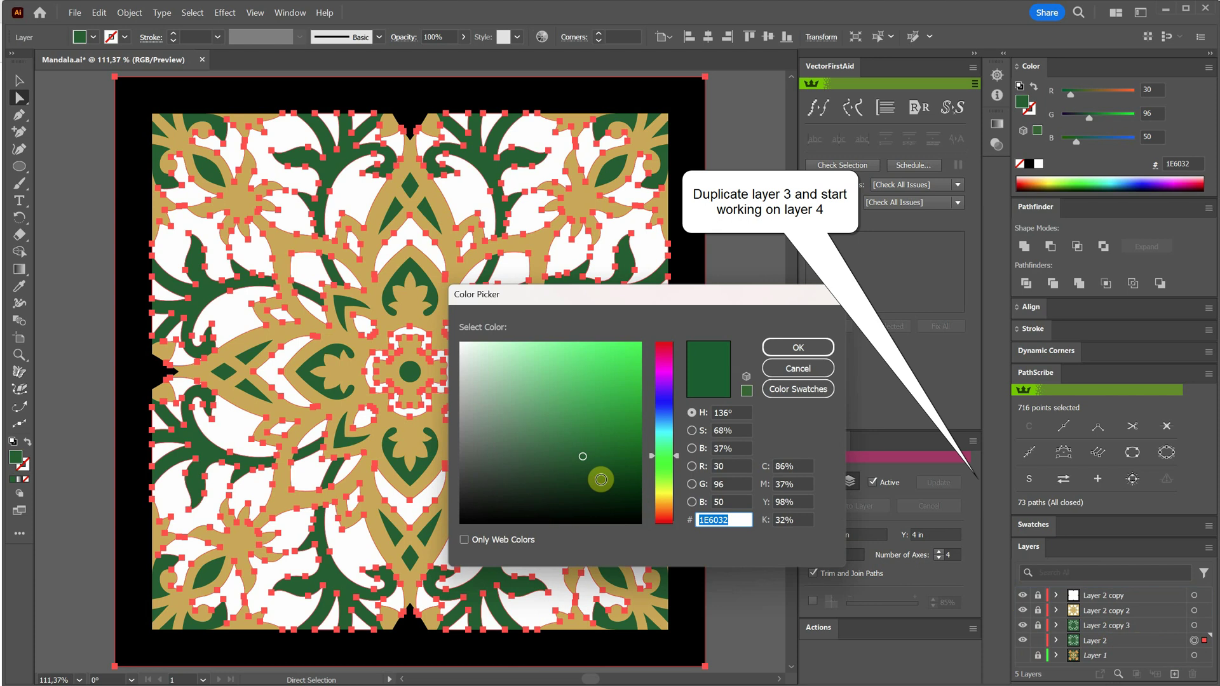
pyautogui.click(798, 348)
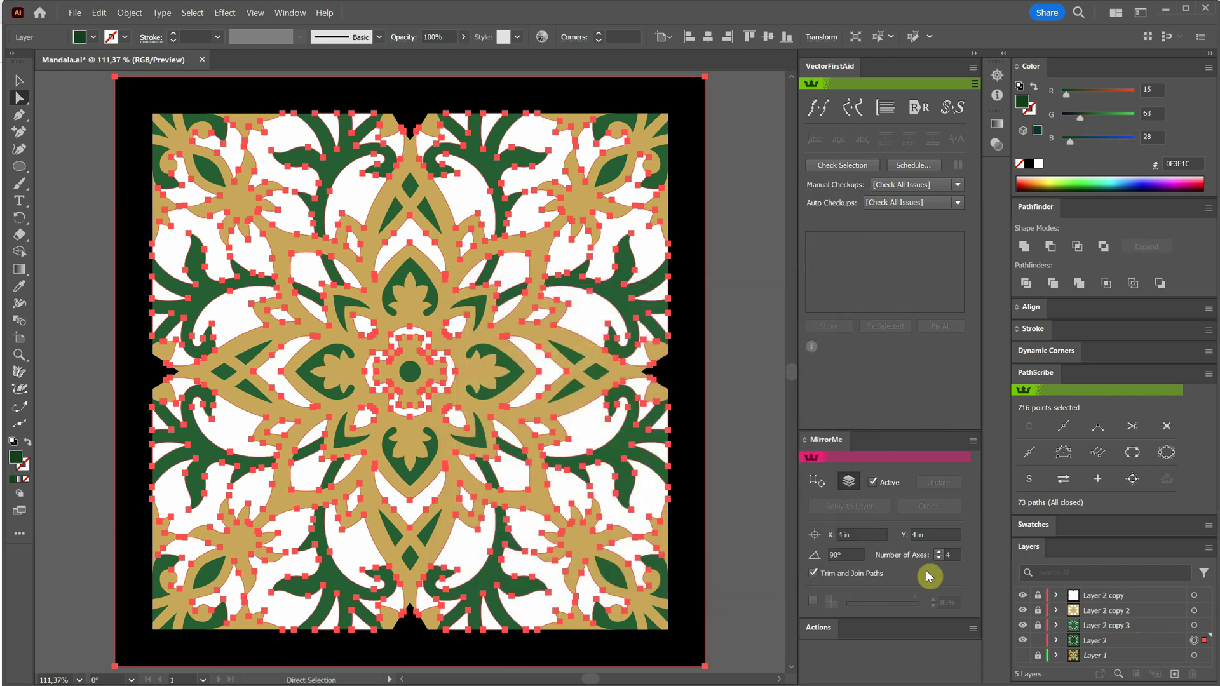
pyautogui.click(1022, 656)
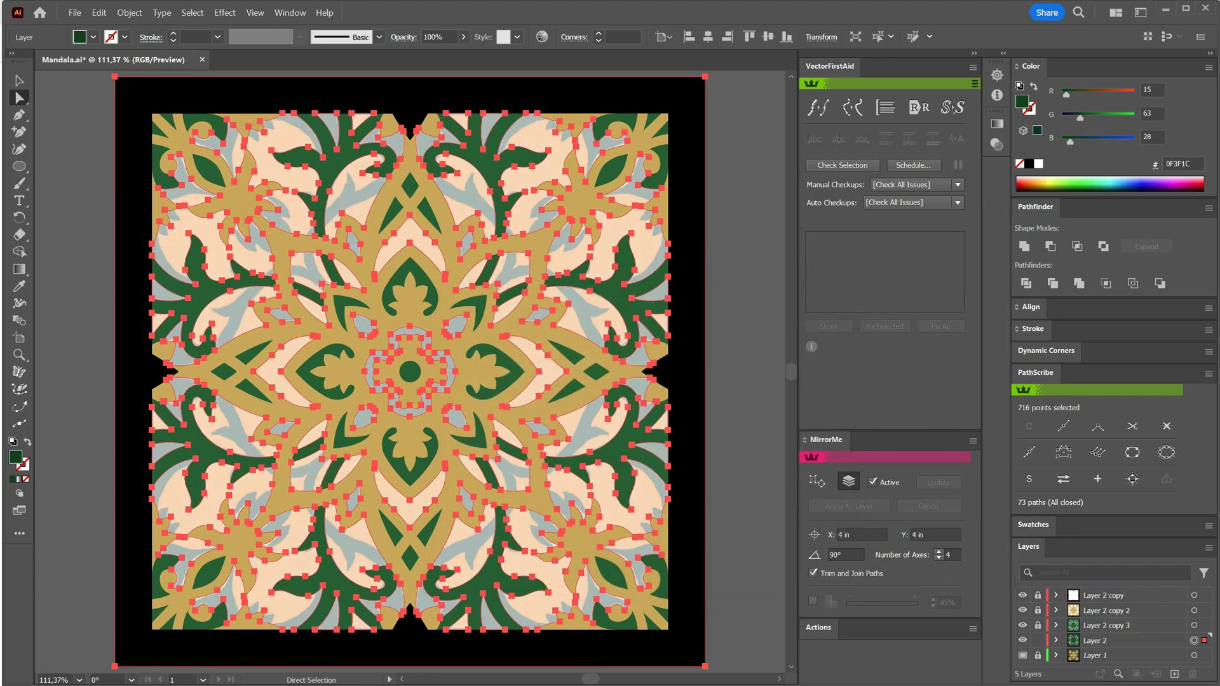
pyautogui.click(734, 425)
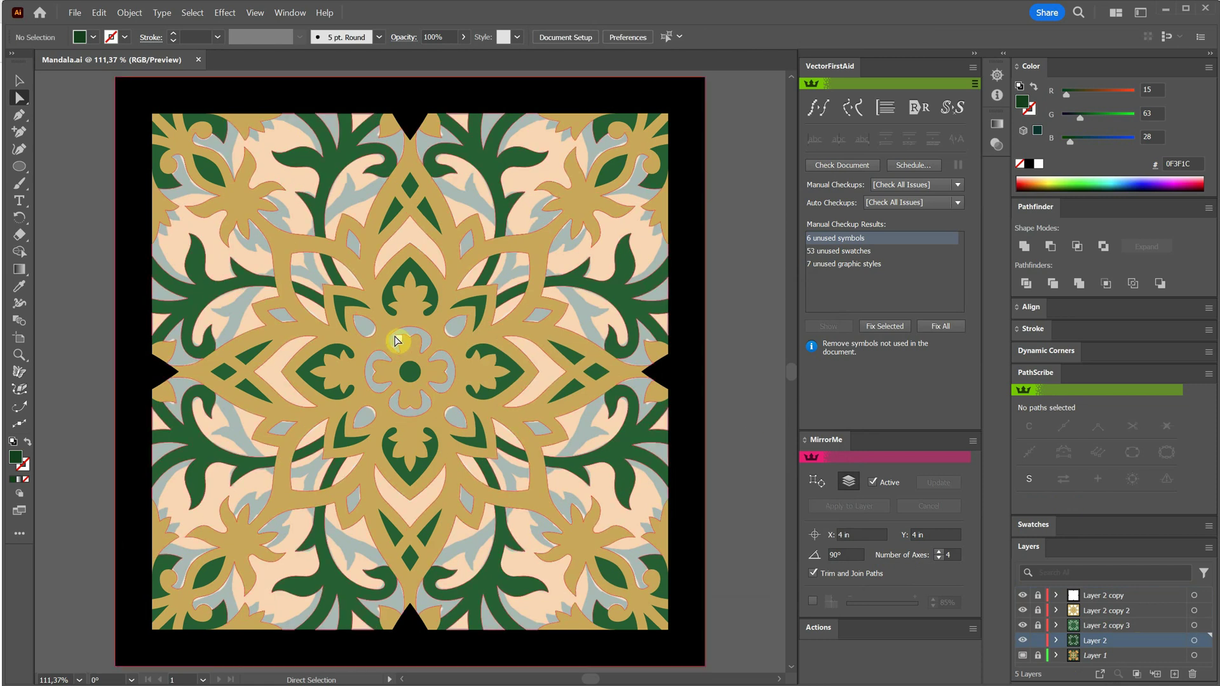
# Apply MirrorMe to Layer 2 with 4 axes centred at X 4 in, Y 4 in and a 90° angle.
pyautogui.click(1192, 641)
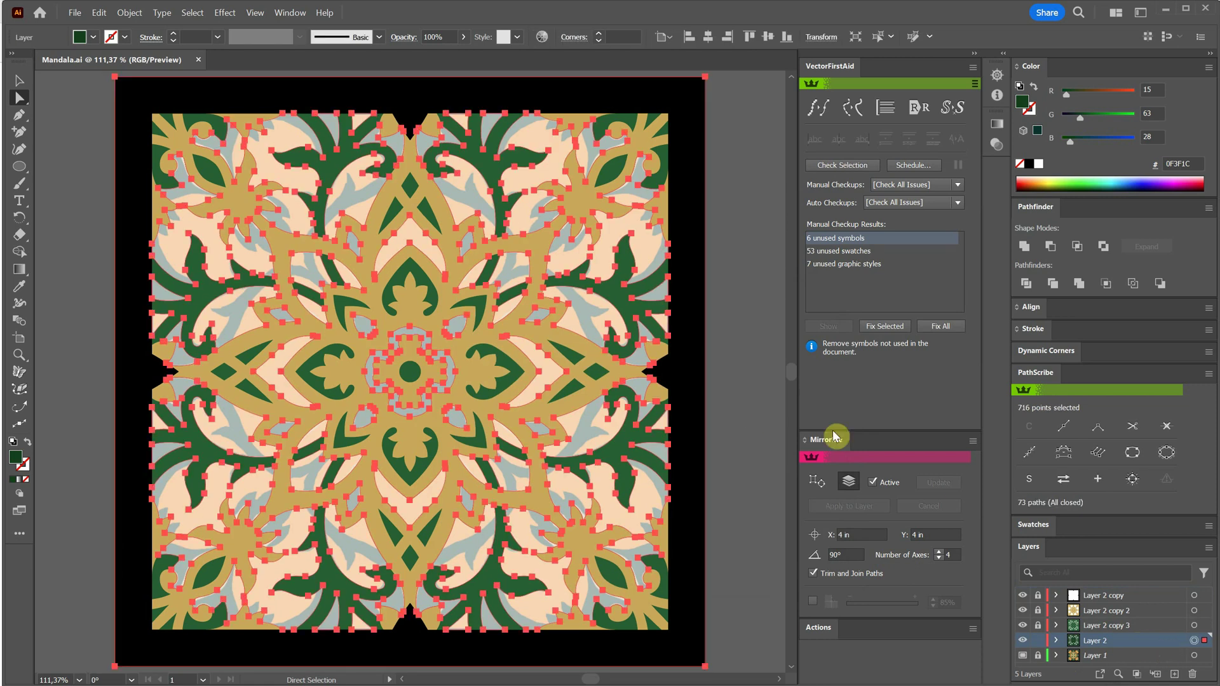
pyautogui.click(849, 481)
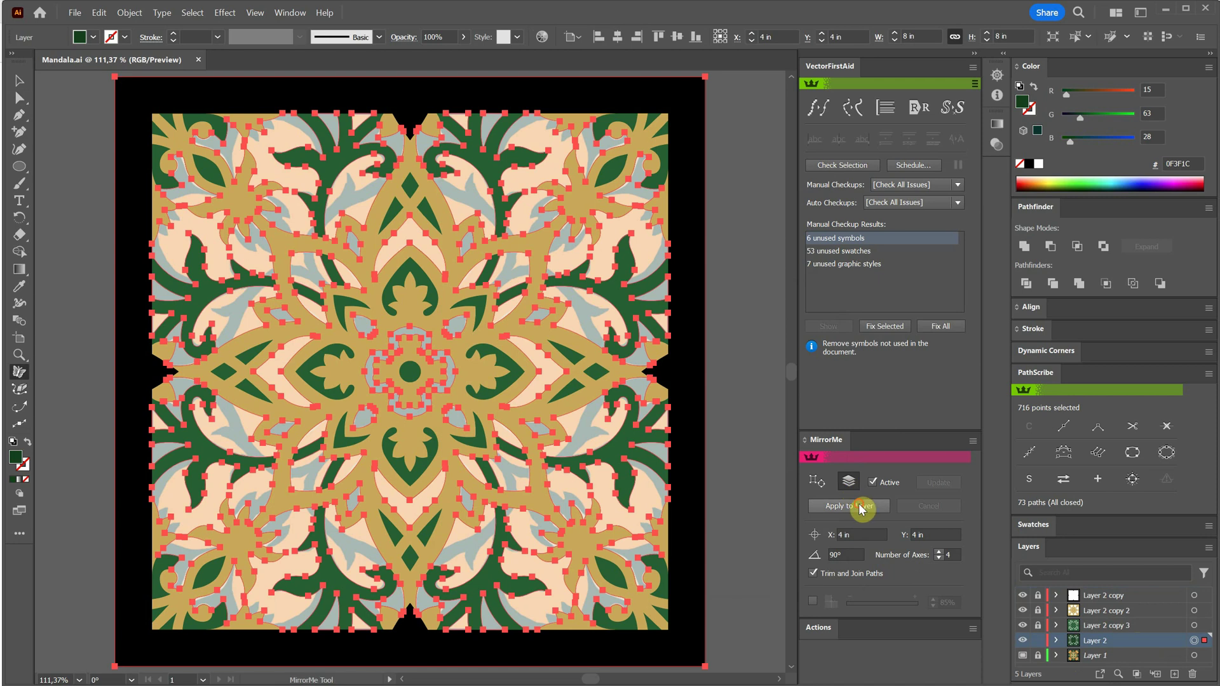
pyautogui.click(19, 98)
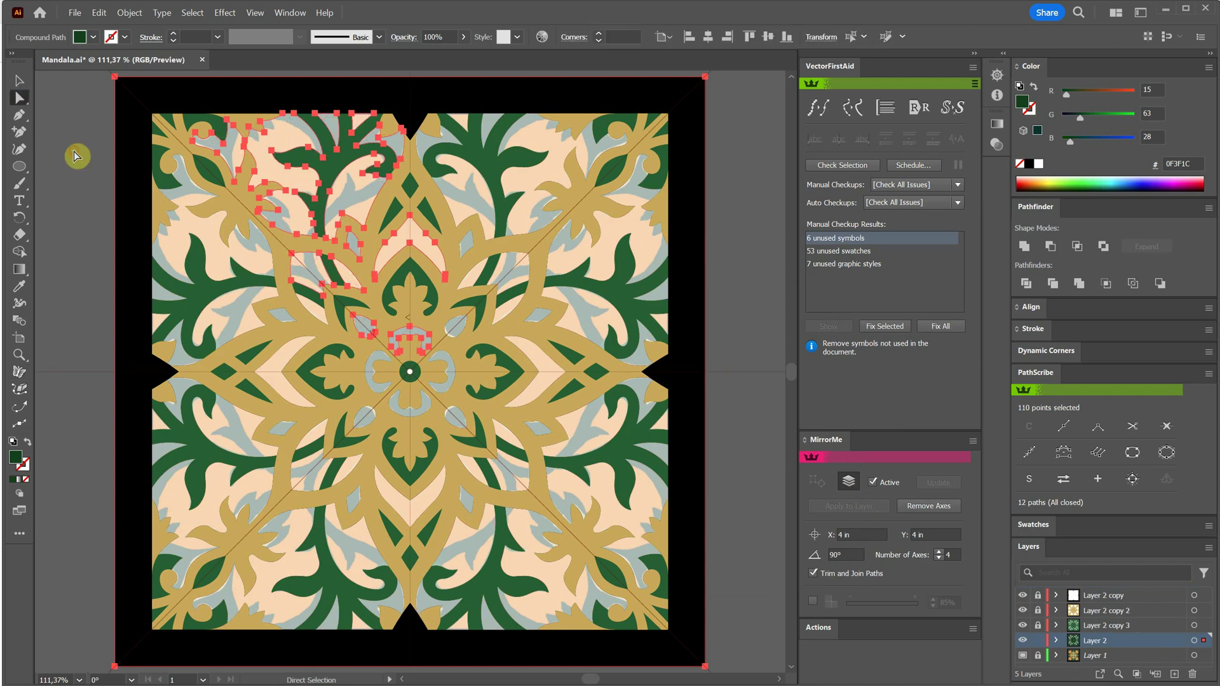
# Delete the teardrop and clover cutouts around the centre and the small pointed petal cutout so the dark green fills them.
pyautogui.click(134, 195)
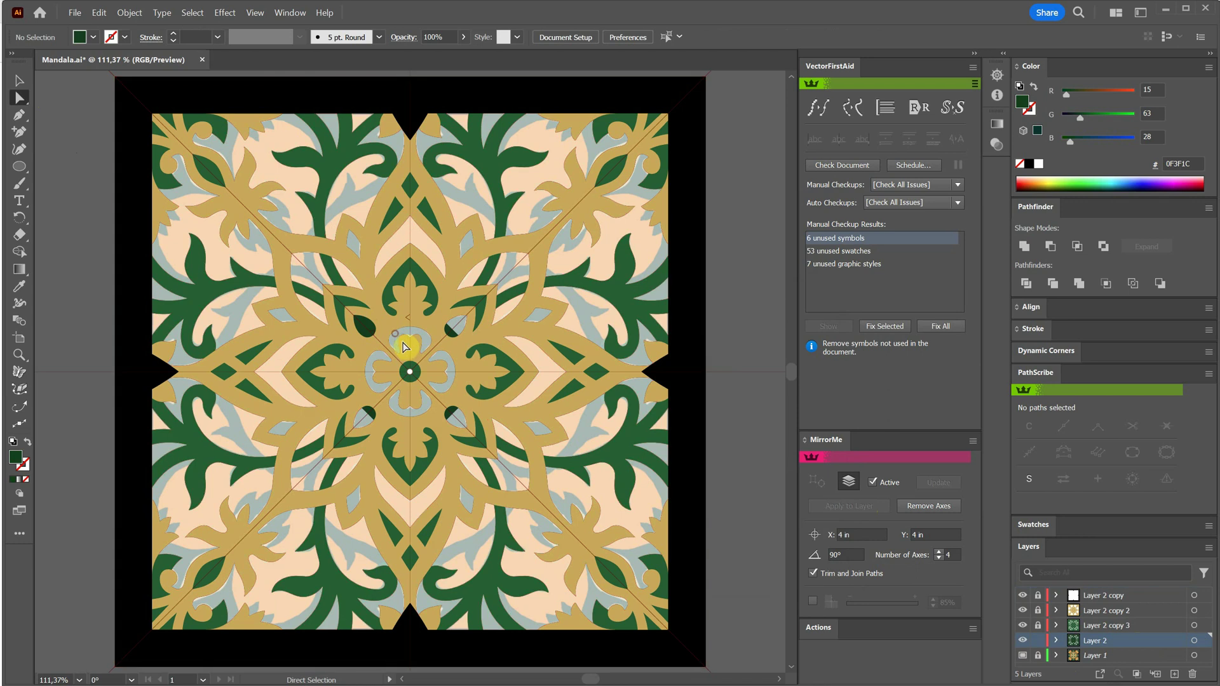
pyautogui.click(410, 345)
pyautogui.press('Delete')
pyautogui.press('Delete')
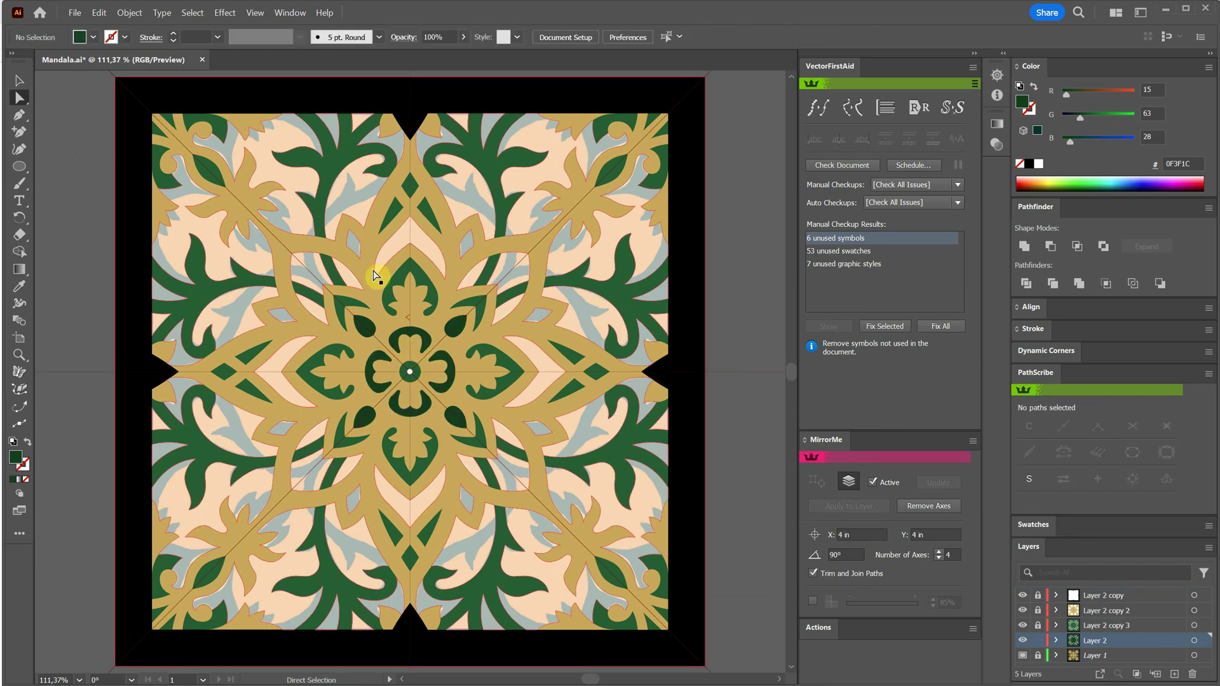
pyautogui.click(354, 247)
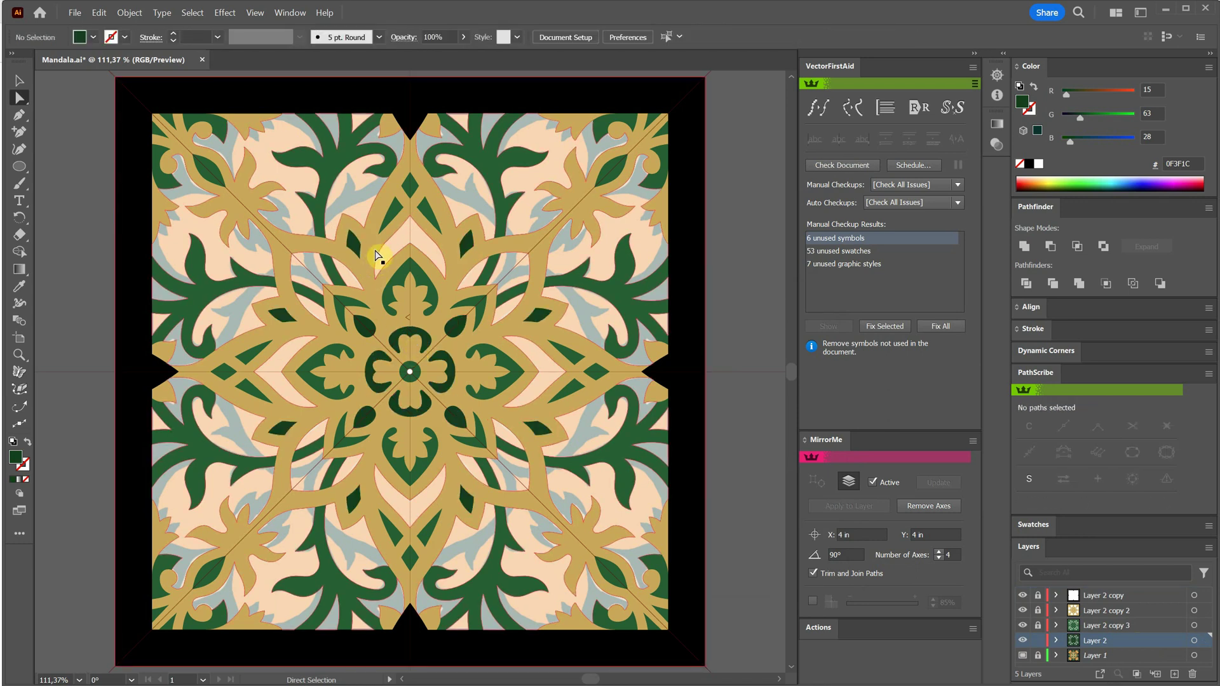
# Delete the cutouts between the vine's upper leaves and beside the gold bud so the dark green fills those areas.
pyautogui.click(333, 129)
pyautogui.press('Delete')
pyautogui.press('Delete')
pyautogui.click(384, 143)
pyautogui.press('Delete')
pyautogui.press('Delete')
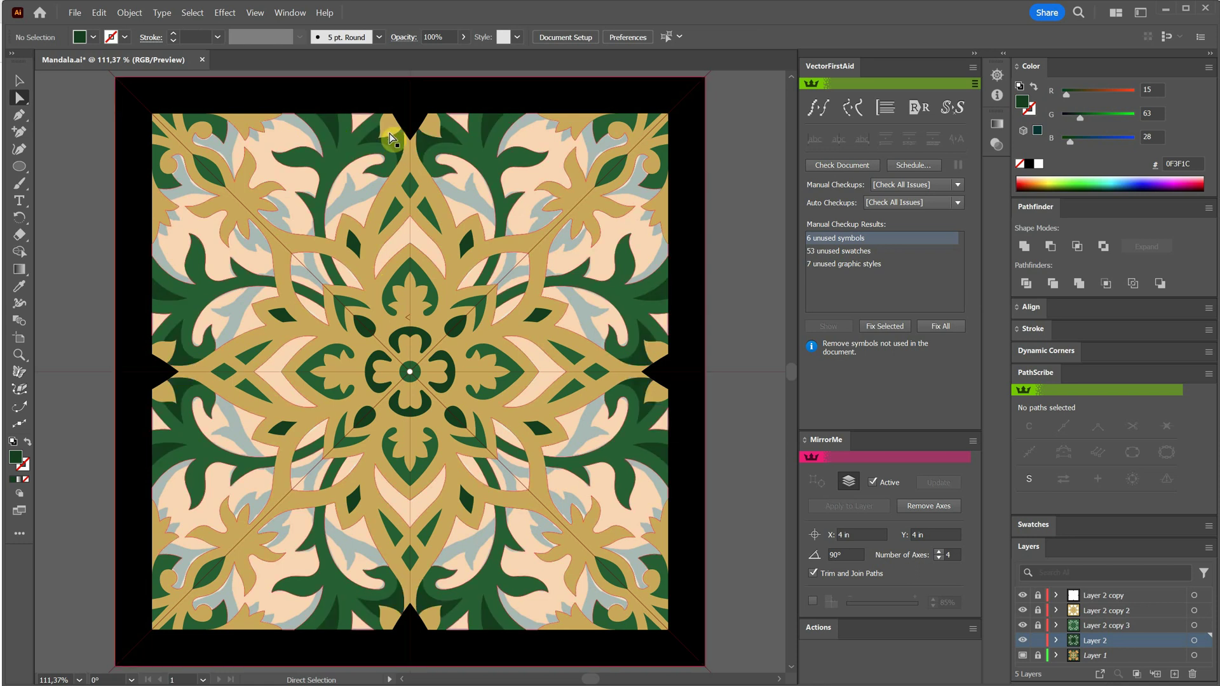
pyautogui.click(315, 201)
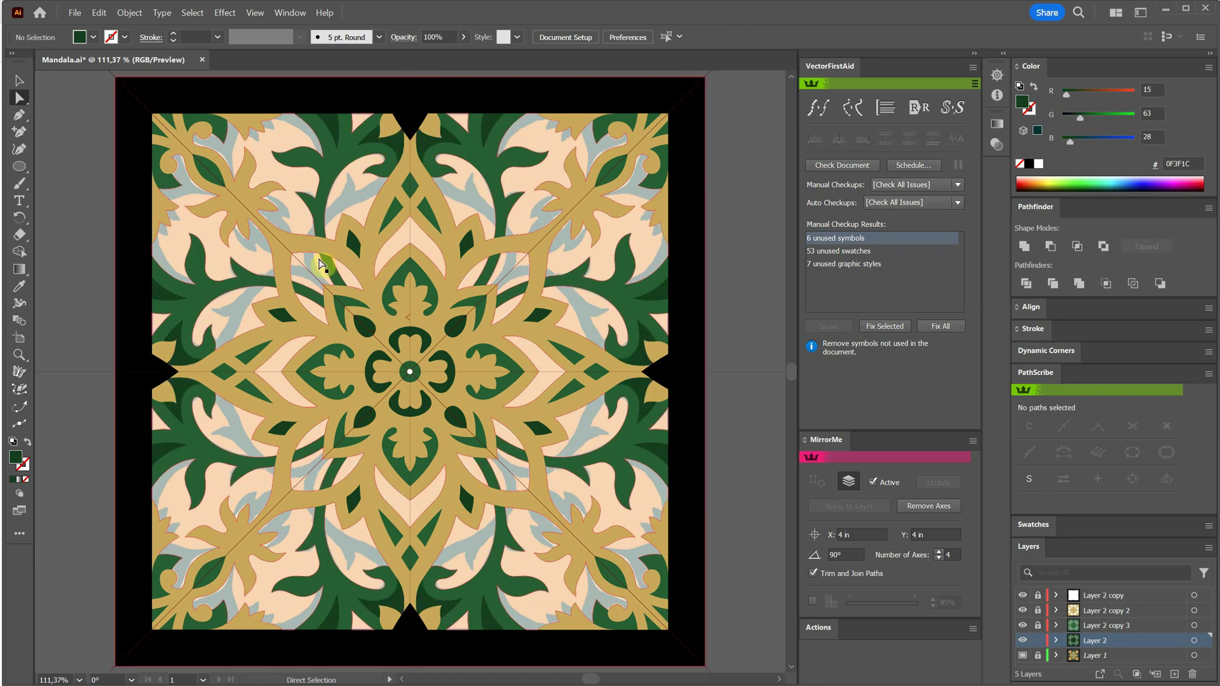
# Draw the main blue-grey stem as a dark green path with the Pen tool, from the inner petal tip to the gold petal's edge.
pyautogui.hotkey('ctrl', '=')
pyautogui.hotkey('ctrl', '=')
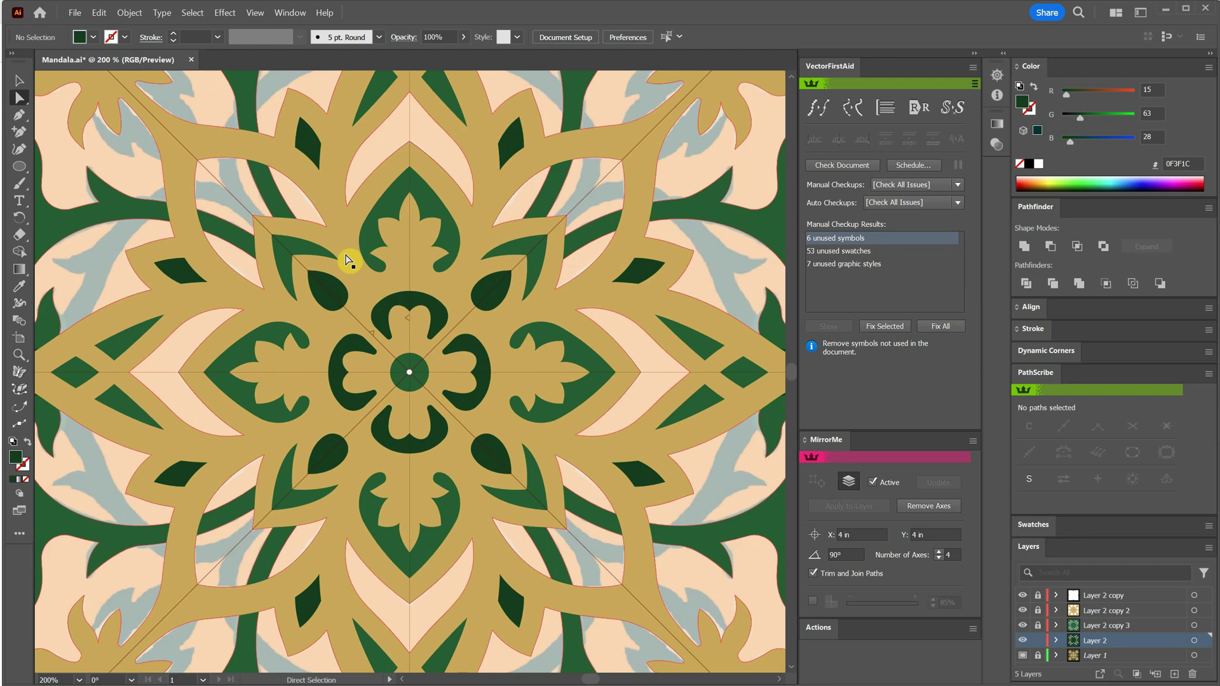
pyautogui.moveTo(349, 264); pyautogui.dragTo(464, 315)
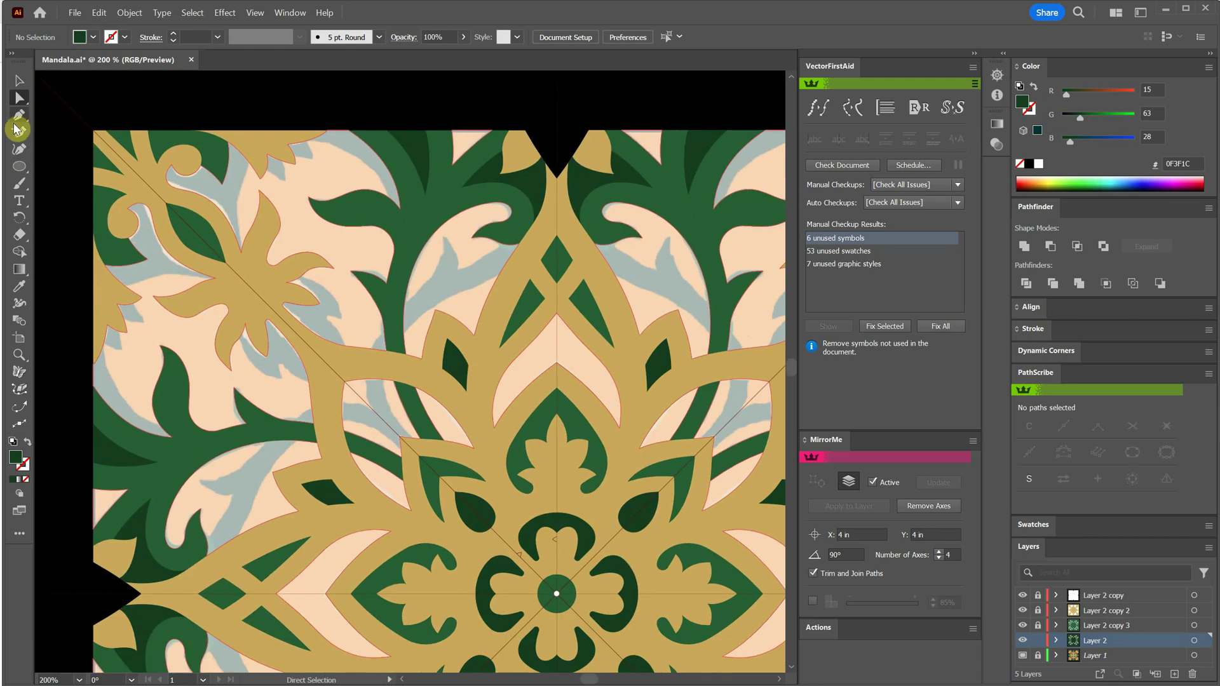
pyautogui.click(20, 115)
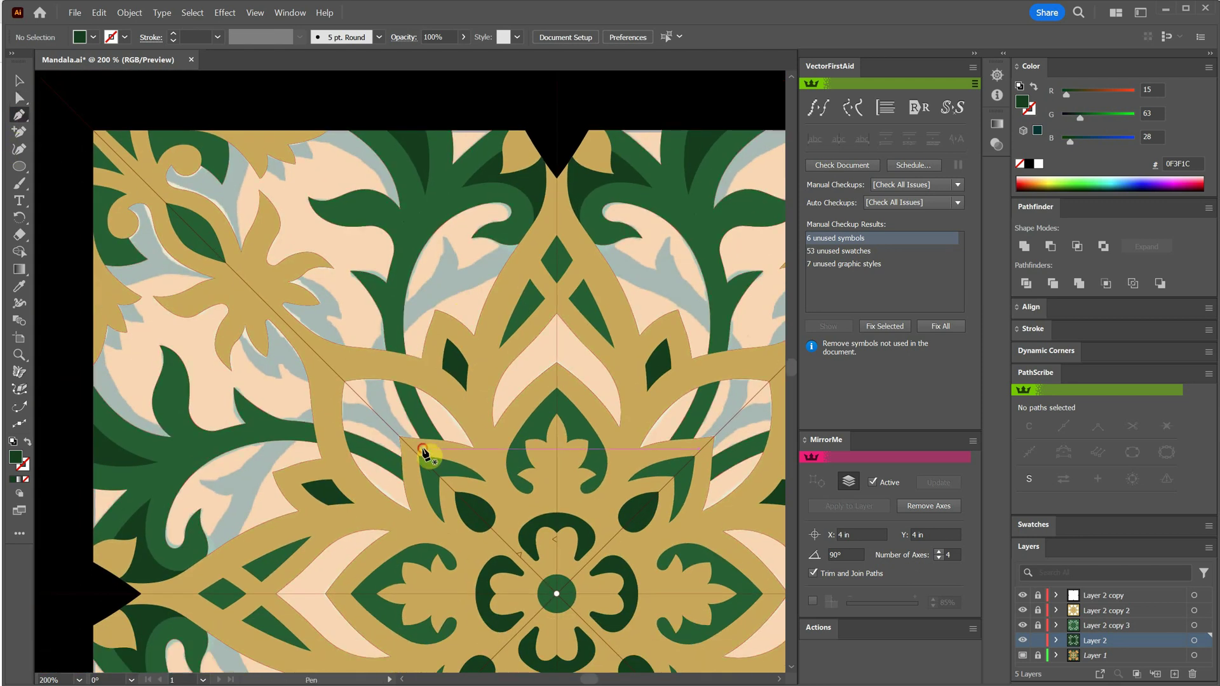
pyautogui.moveTo(422, 448); pyautogui.dragTo(394, 345)
pyautogui.moveTo(421, 296); pyautogui.dragTo(424, 290)
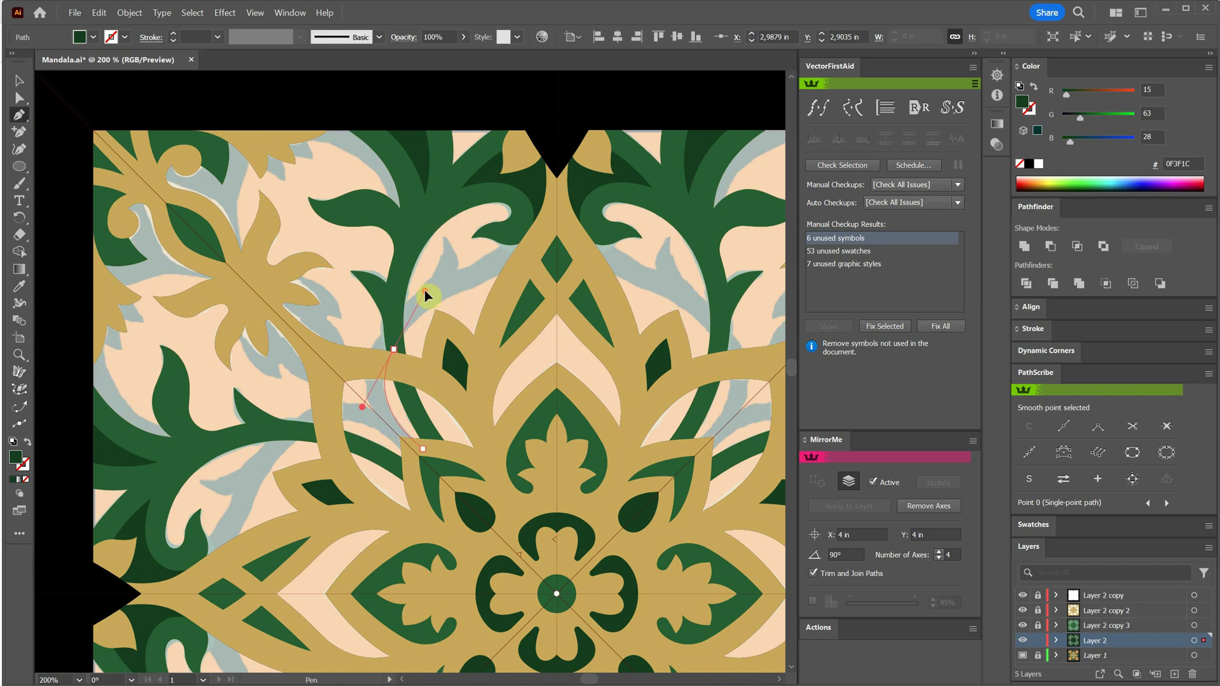
pyautogui.moveTo(520, 262); pyautogui.dragTo(539, 241)
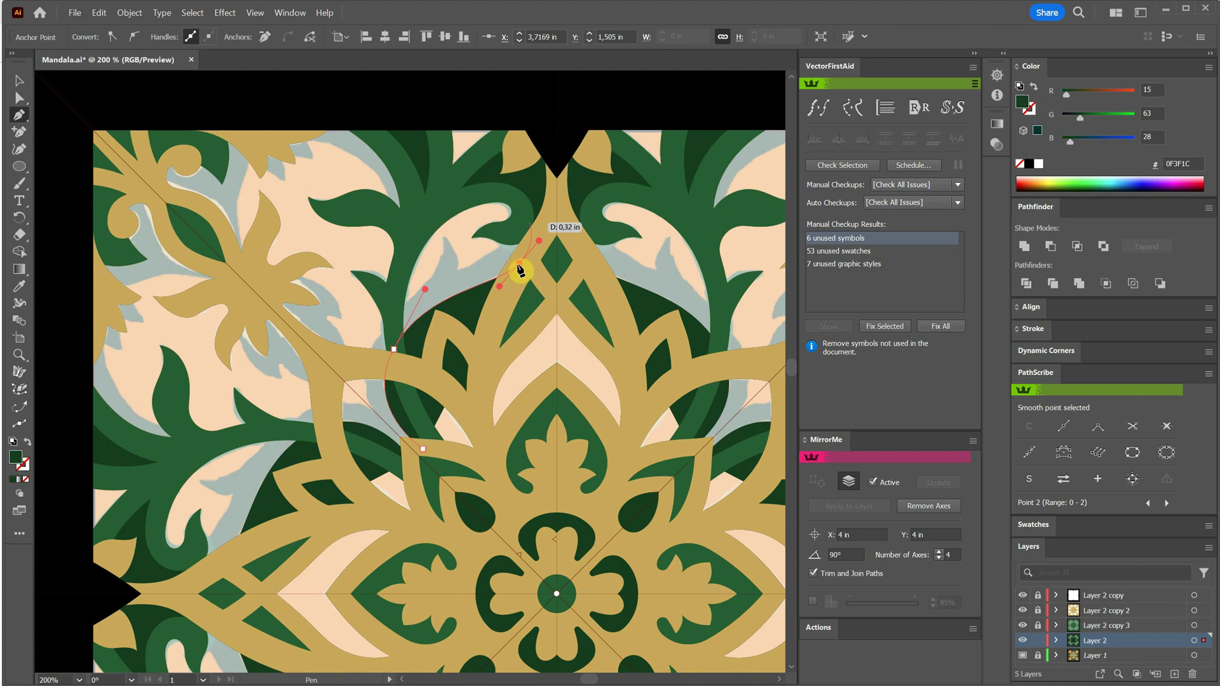
pyautogui.click(525, 229)
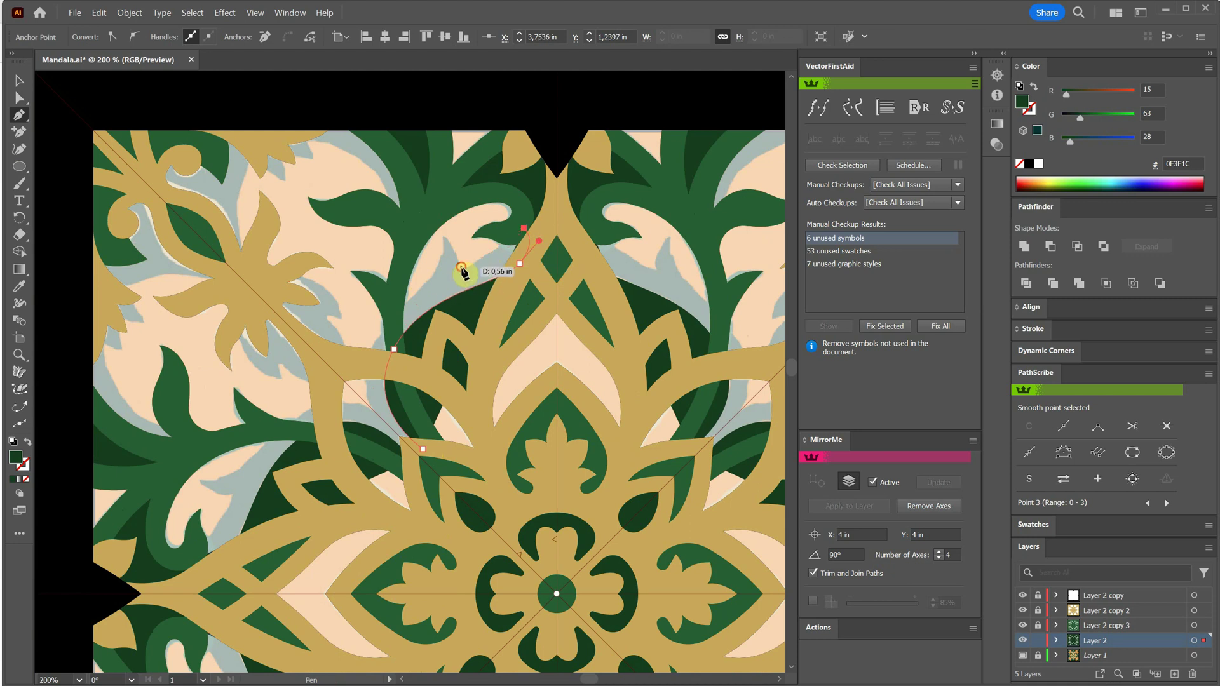
pyautogui.moveTo(422, 283); pyautogui.dragTo(422, 284)
pyautogui.moveTo(373, 417); pyautogui.dragTo(406, 501)
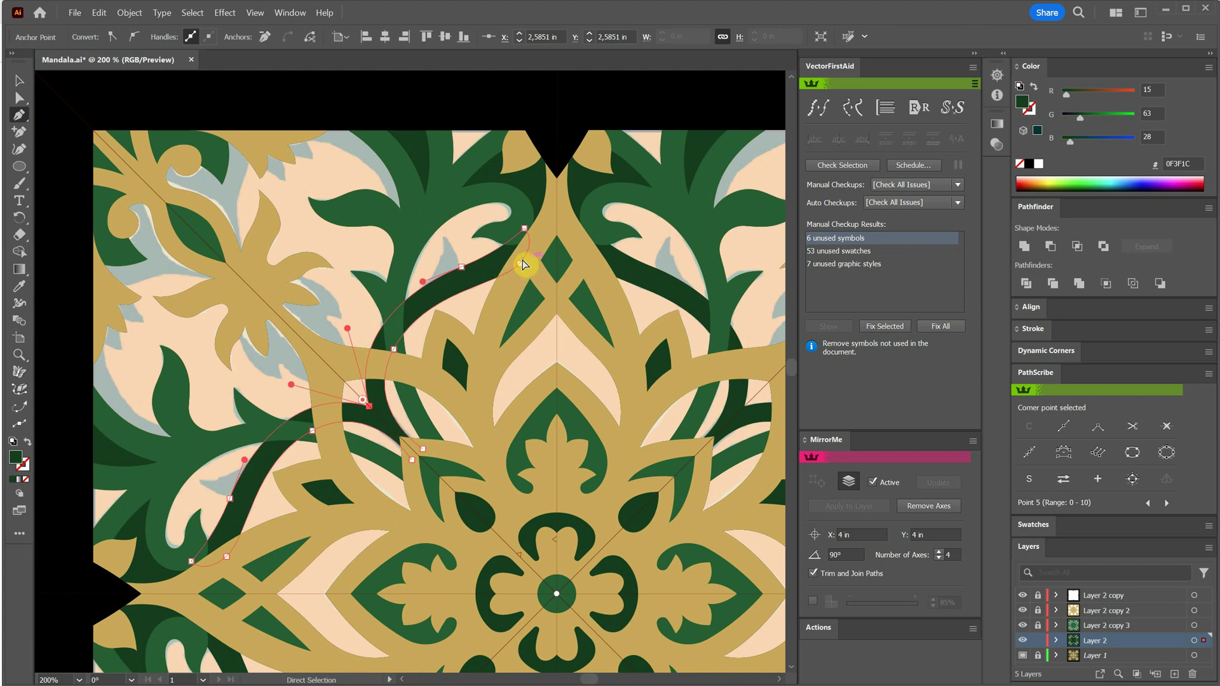
# Close the dark green main stem path, unite it with the other artwork on Layer 2 using Pathfinder, and save the document.
pyautogui.moveTo(522, 260); pyautogui.dragTo(516, 257)
pyautogui.moveTo(430, 295); pyautogui.dragTo(515, 247)
pyautogui.keyDown('ctrl'); pyautogui.click(461, 309); pyautogui.keyUp('ctrl')
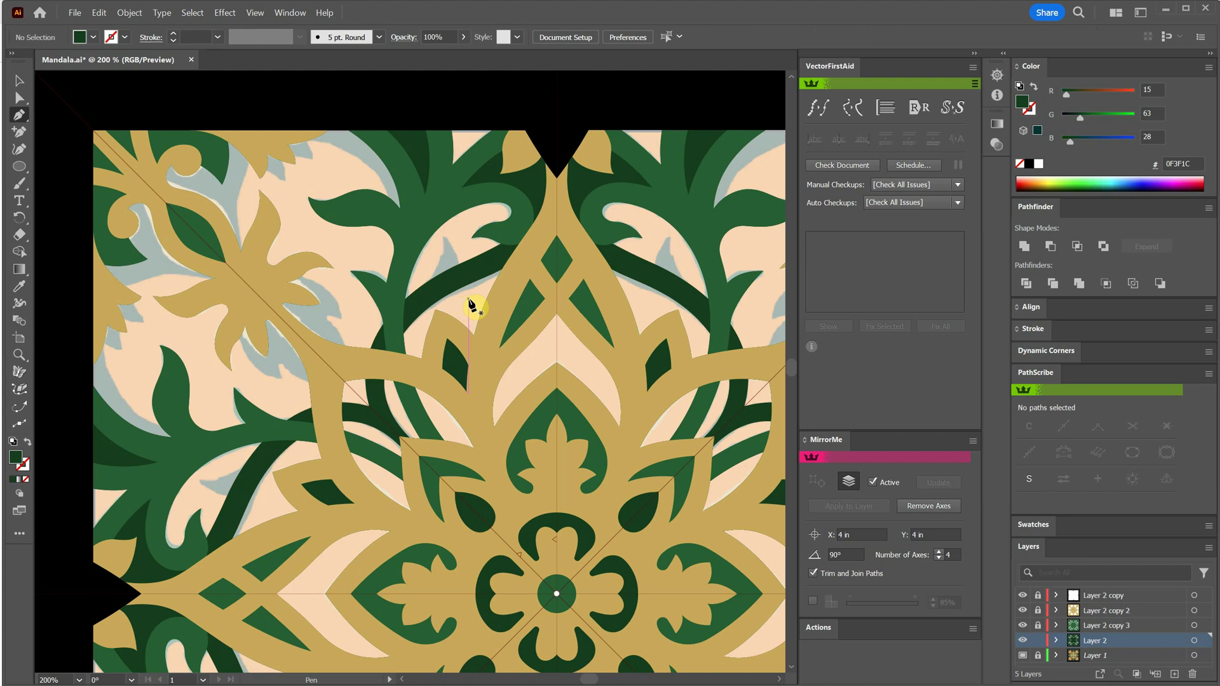
pyautogui.hotkey('ctrl', 'a')
pyautogui.click(1030, 252)
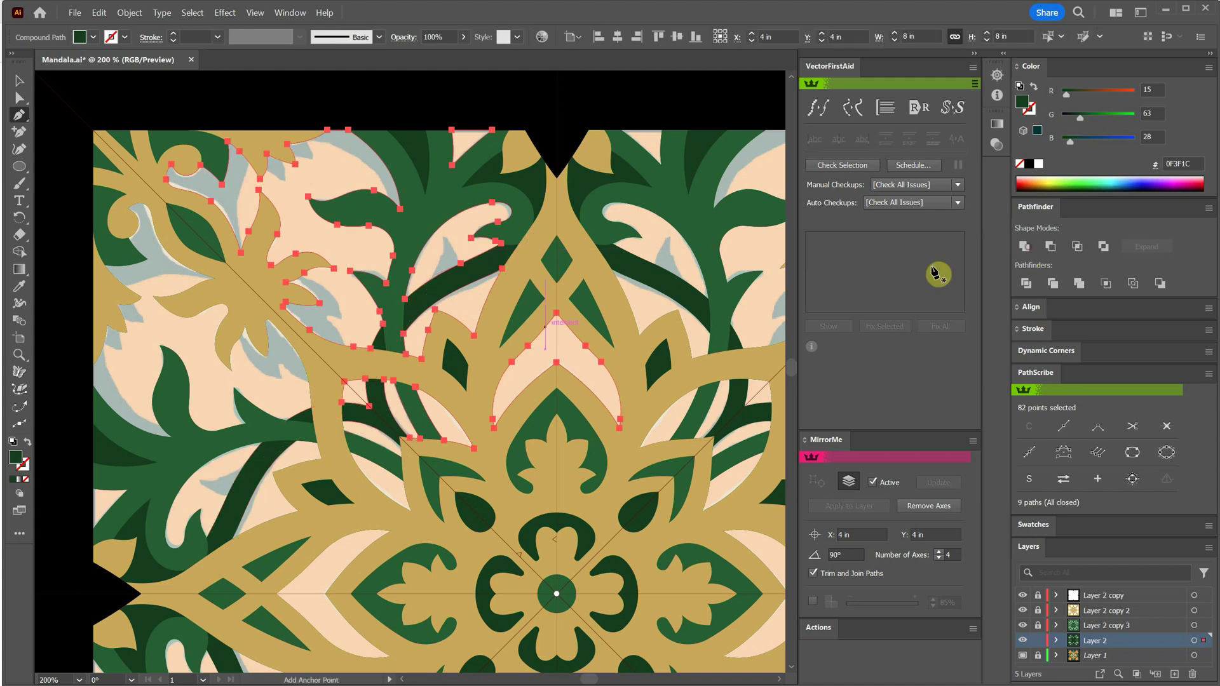
pyautogui.keyDown('ctrl'); pyautogui.click(478, 304); pyautogui.keyUp('ctrl')
pyautogui.hotkey('ctrl', 's')
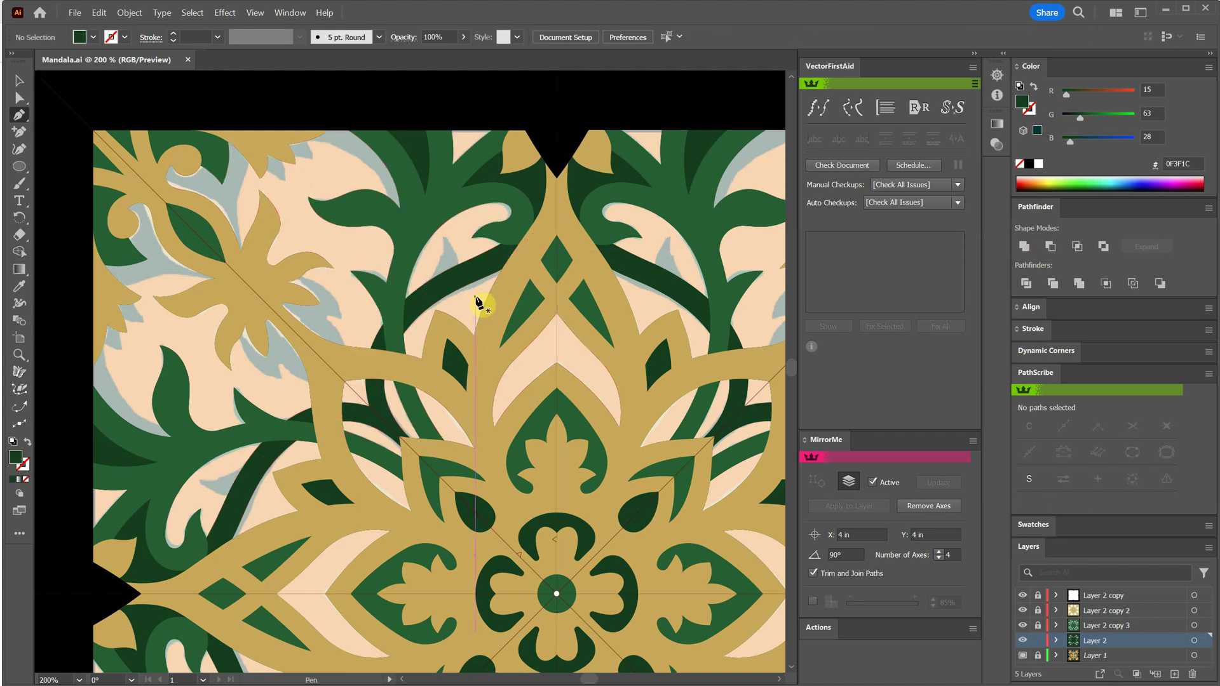
# Draw the pointed blue-grey thorn on the stem's upper edge as a dark green path and unite it with the layer's artwork.
pyautogui.hotkey('ctrl', 'a')
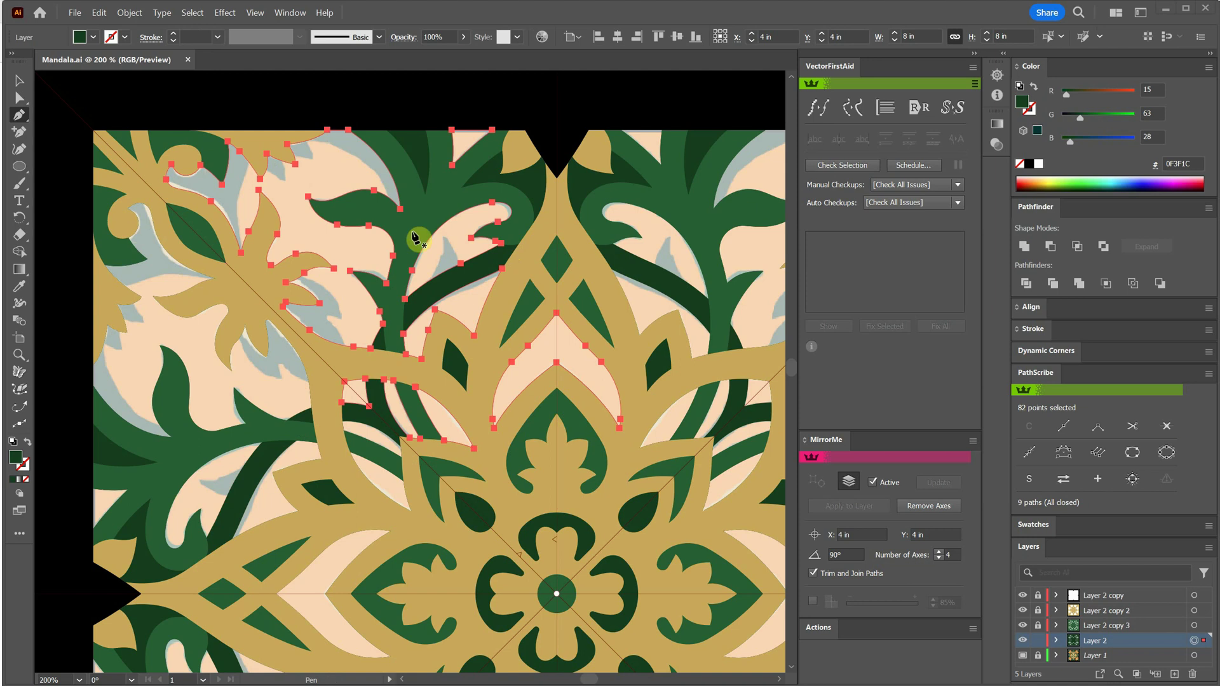
pyautogui.hotkey('ctrl', 'shift', 'a')
pyautogui.scroll(3, 445, 261)
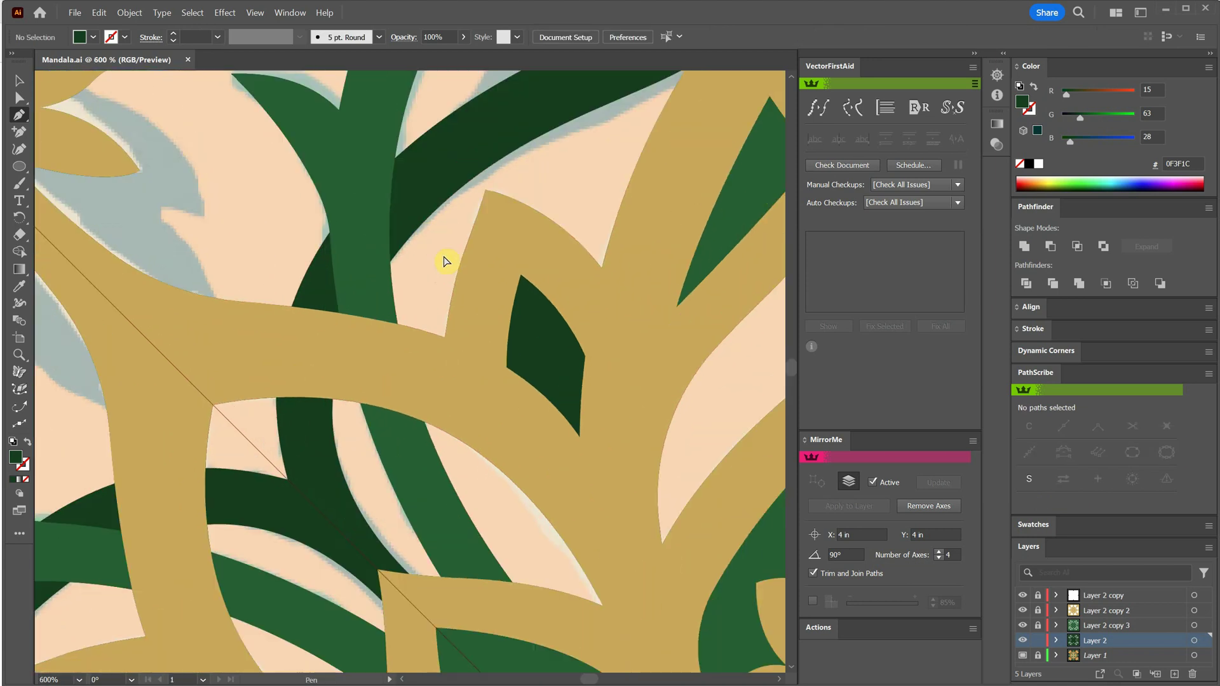
pyautogui.moveTo(444, 261); pyautogui.dragTo(336, 523)
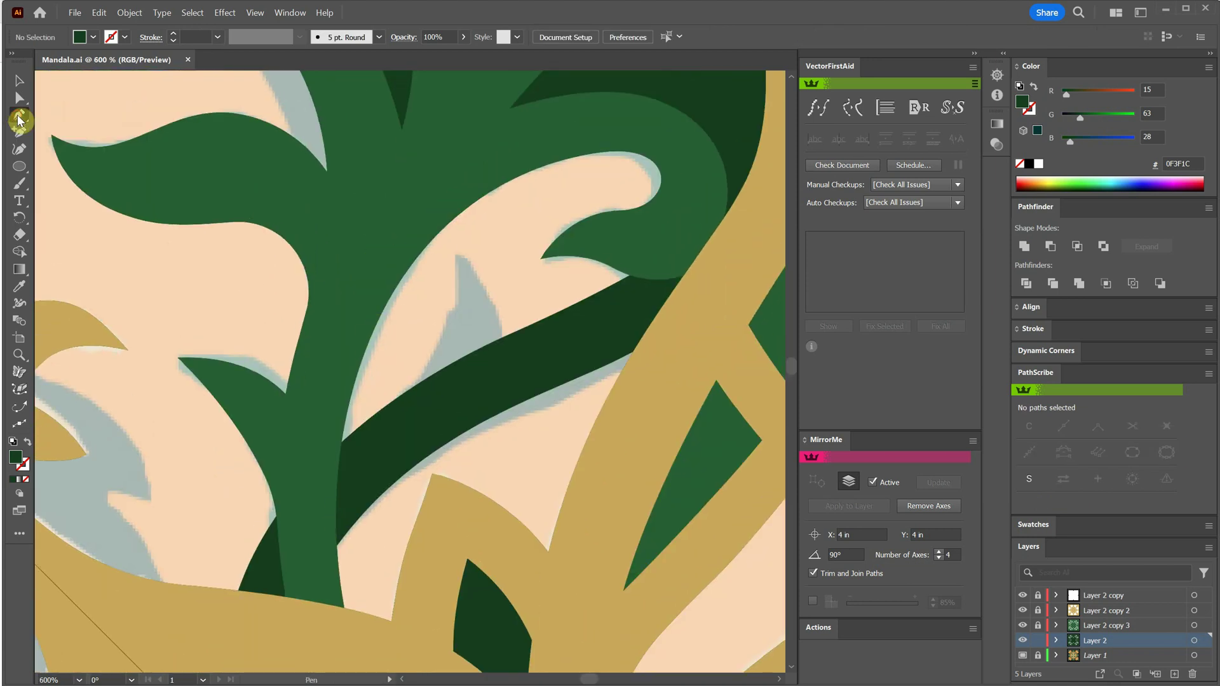
pyautogui.moveTo(455, 248); pyautogui.dragTo(441, 183)
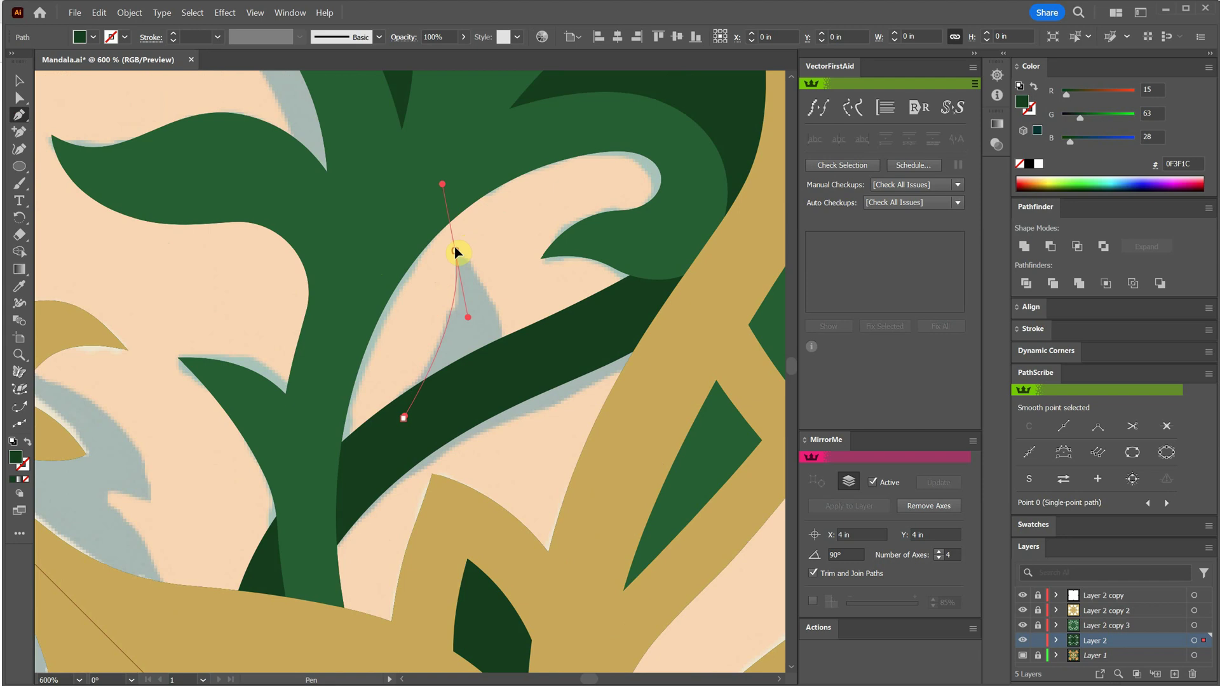
pyautogui.click(454, 248)
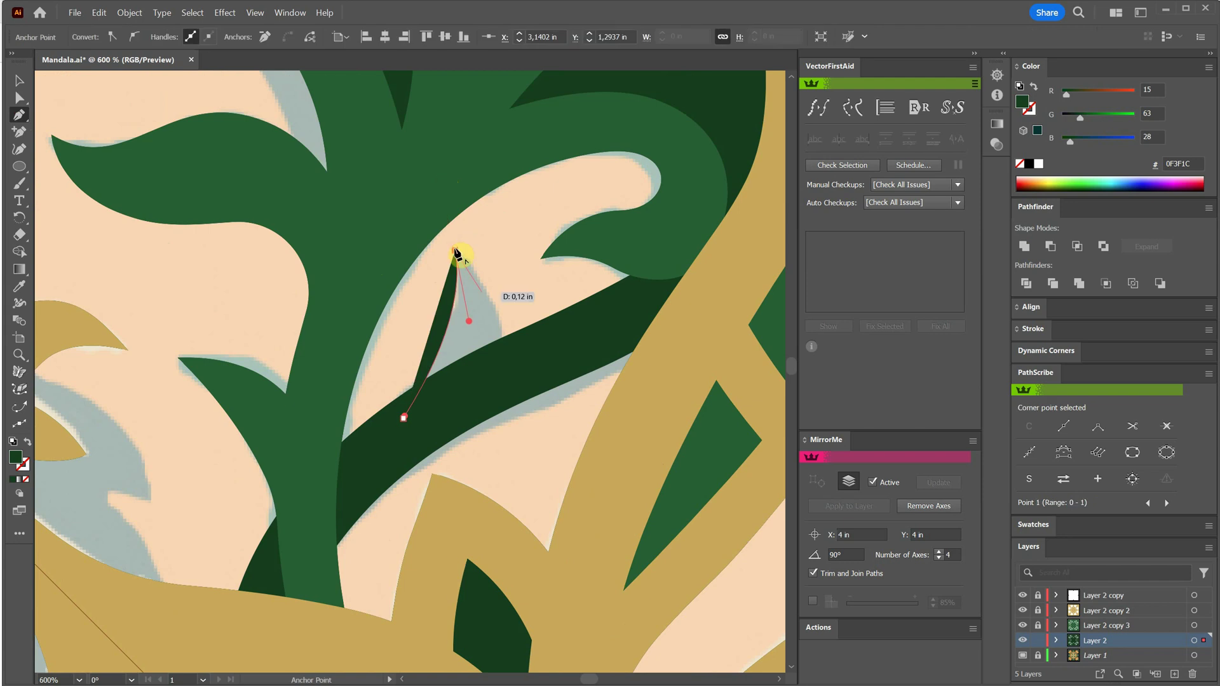
pyautogui.moveTo(496, 354); pyautogui.dragTo(482, 415)
pyautogui.click(416, 429)
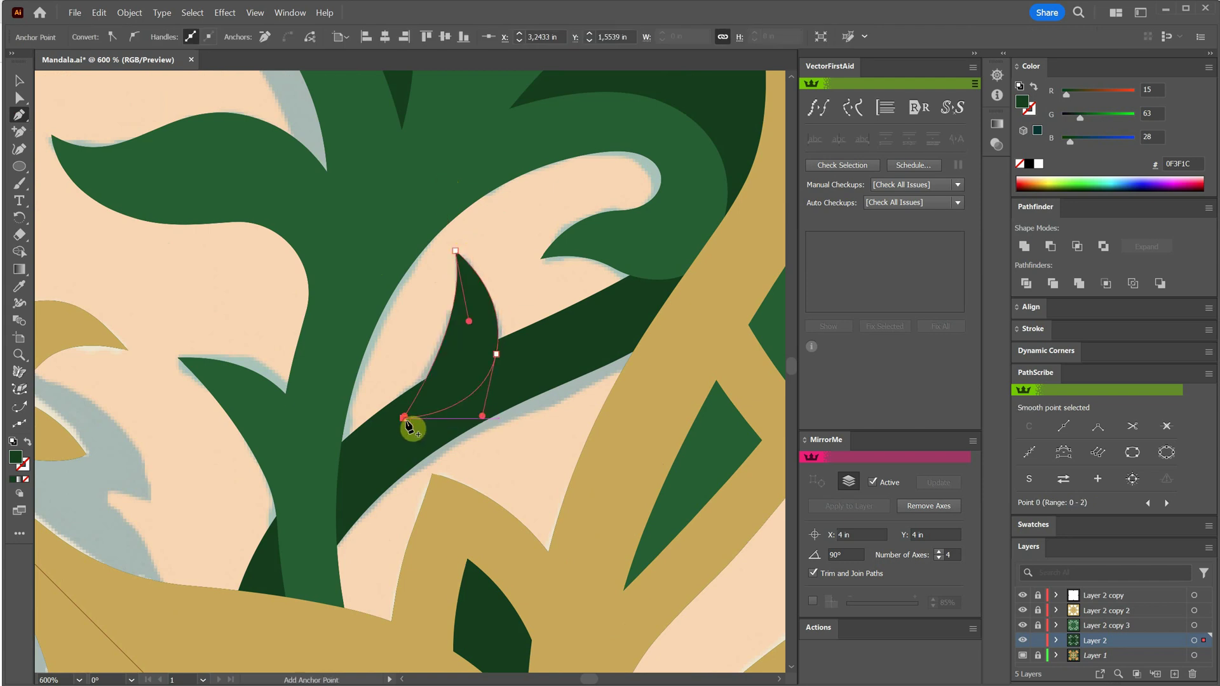
pyautogui.hotkey('ctrl', 'a')
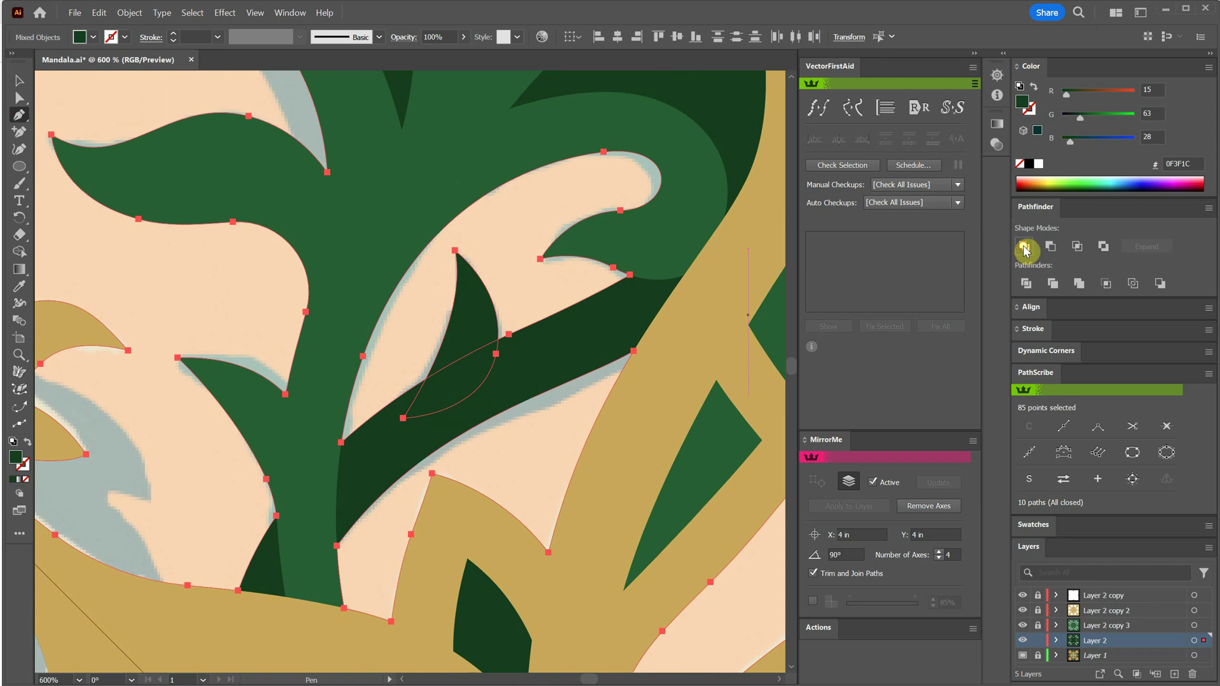
pyautogui.click(1023, 248)
# Round the corner at the thorn's inner base, remove the surplus anchor point at its outer base, and save the document.
pyautogui.click(21, 99)
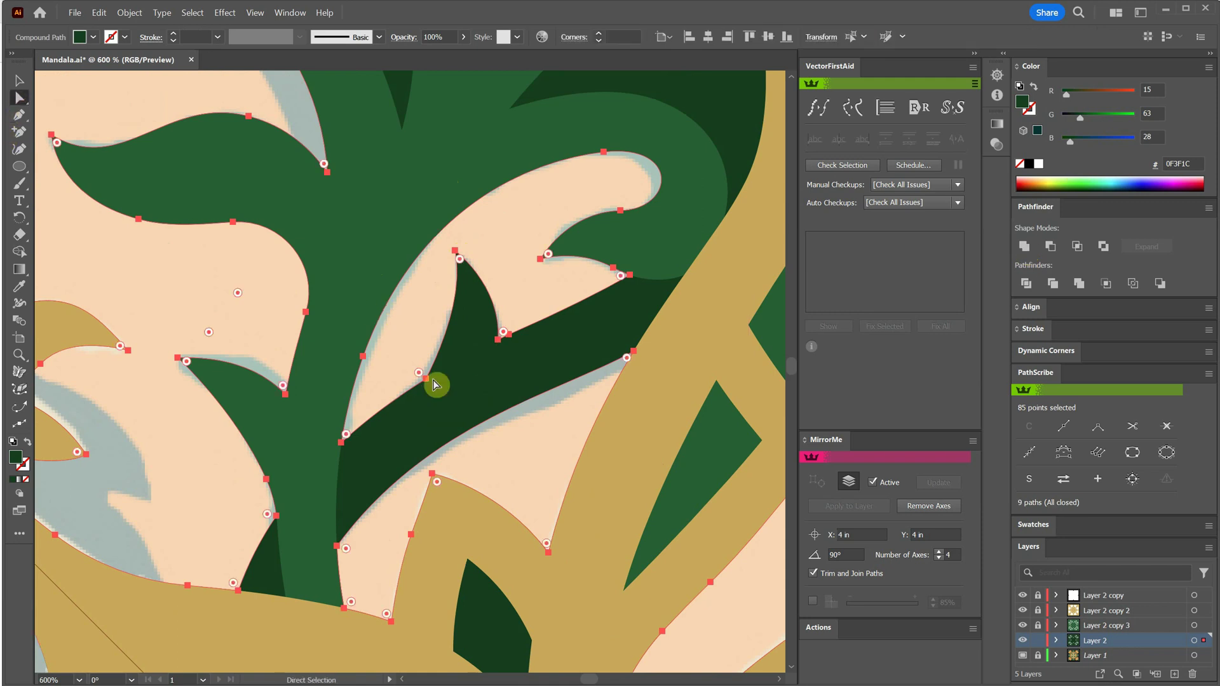
pyautogui.click(426, 379)
pyautogui.moveTo(419, 374); pyautogui.dragTo(268, 294)
pyautogui.click(437, 359)
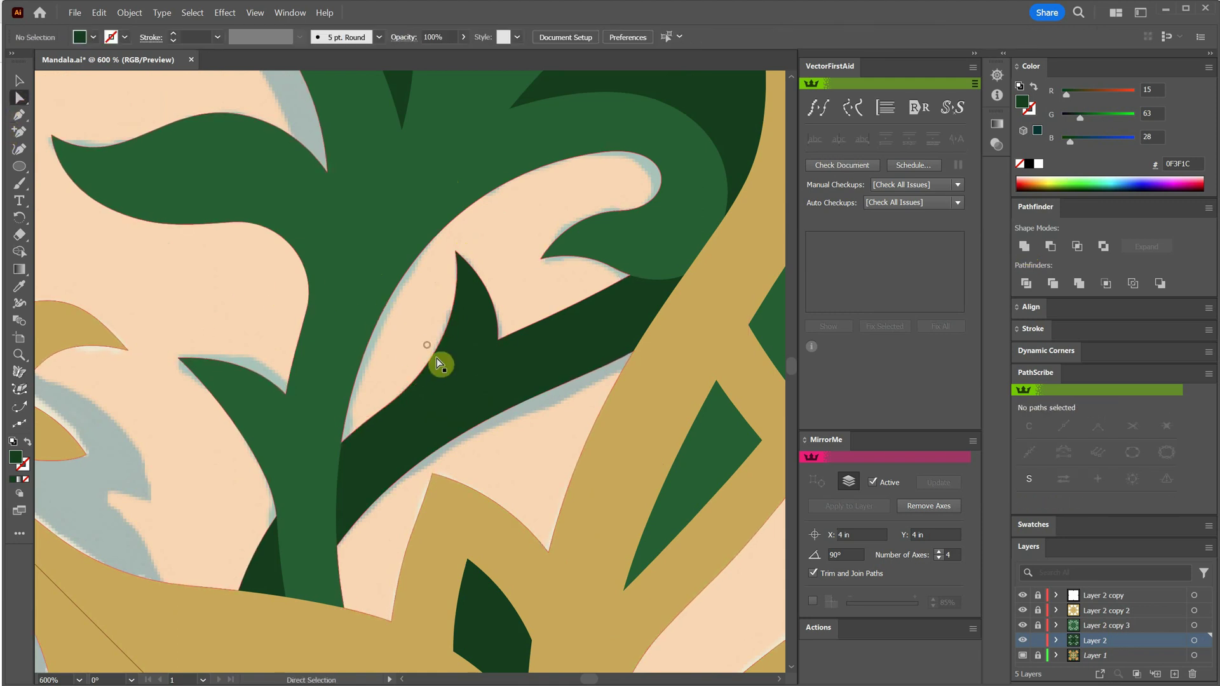
pyautogui.click(507, 334)
pyautogui.click(1166, 429)
pyautogui.click(557, 432)
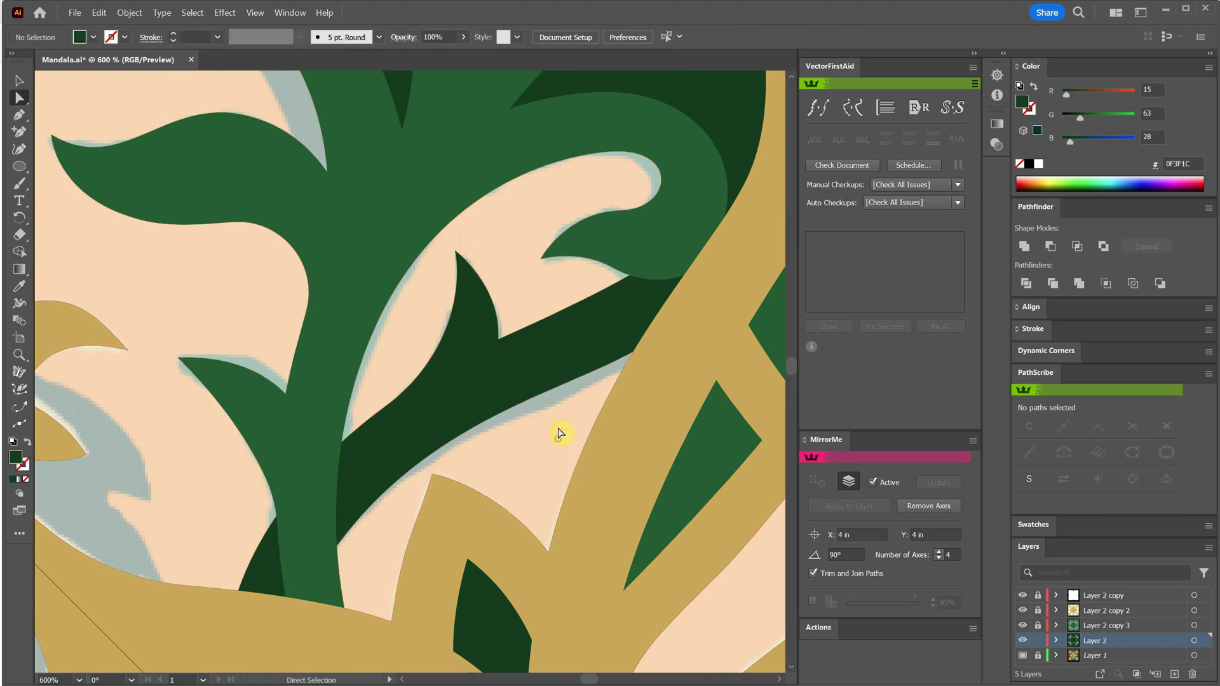
pyautogui.moveTo(170, 361); pyautogui.dragTo(573, 309)
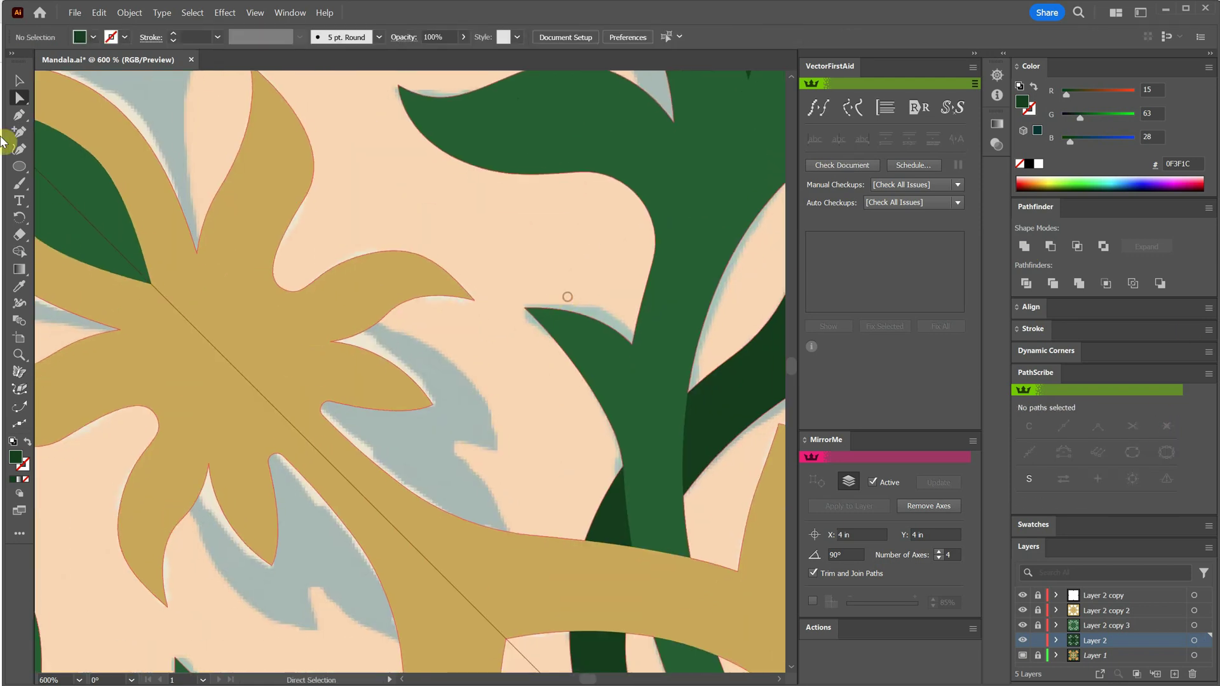
pyautogui.hotkey('ctrl', 's')
# Draw the jagged blue-grey leaf under the gold flower's lower petals as a dark green Pen path reaching across the diagonal axis.
pyautogui.click(18, 117)
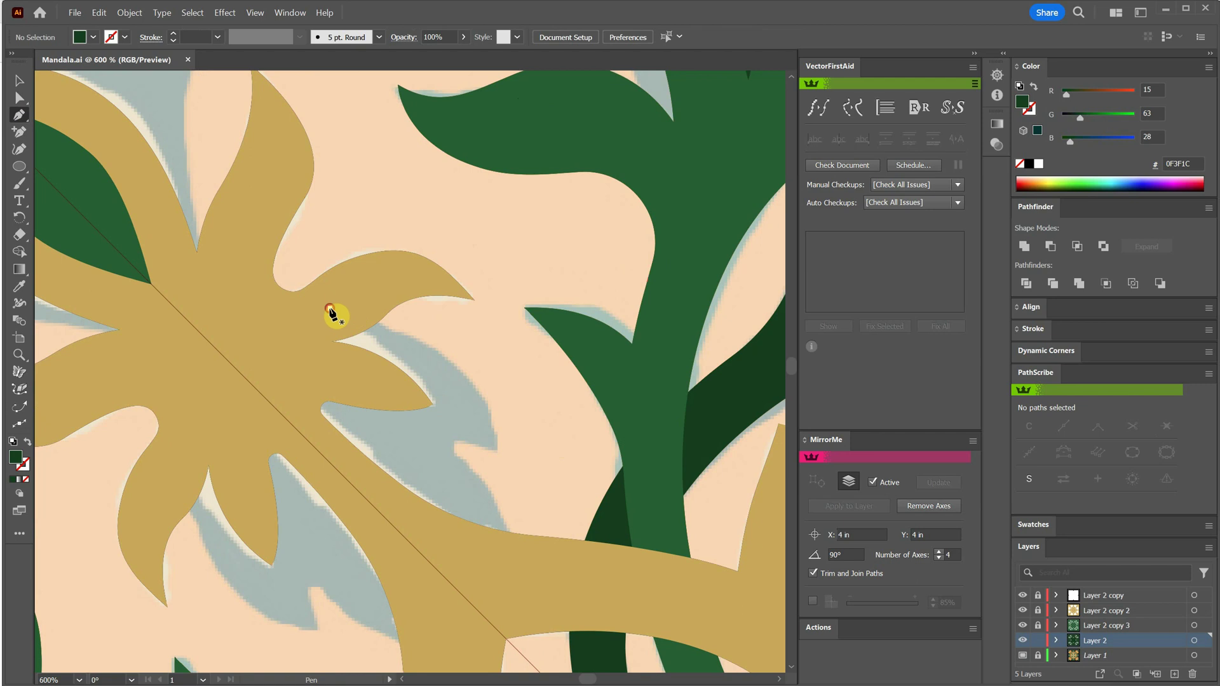
pyautogui.click(329, 308)
pyautogui.moveTo(502, 451); pyautogui.dragTo(558, 601)
pyautogui.moveTo(464, 449)
pyautogui.mouseDown()
pyautogui.moveTo(450, 448)
pyautogui.moveTo(472, 456)
pyautogui.mouseUp()
pyautogui.click(450, 449)
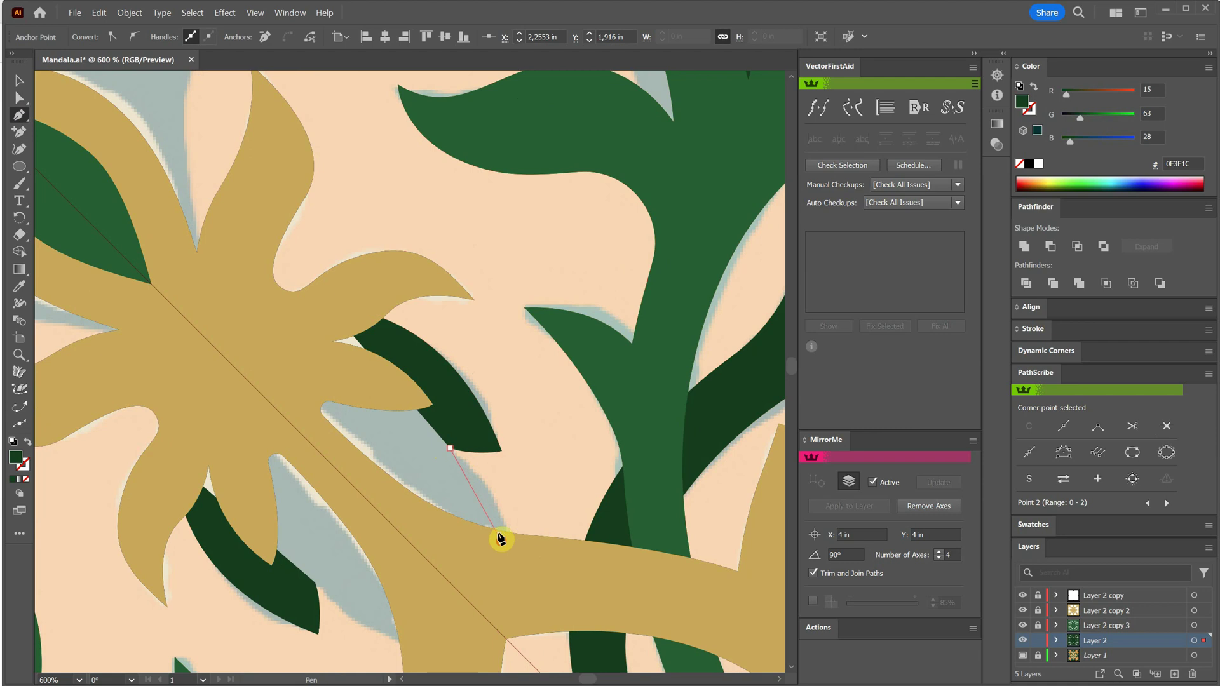
pyautogui.moveTo(521, 614); pyautogui.dragTo(516, 601)
pyautogui.click(357, 490)
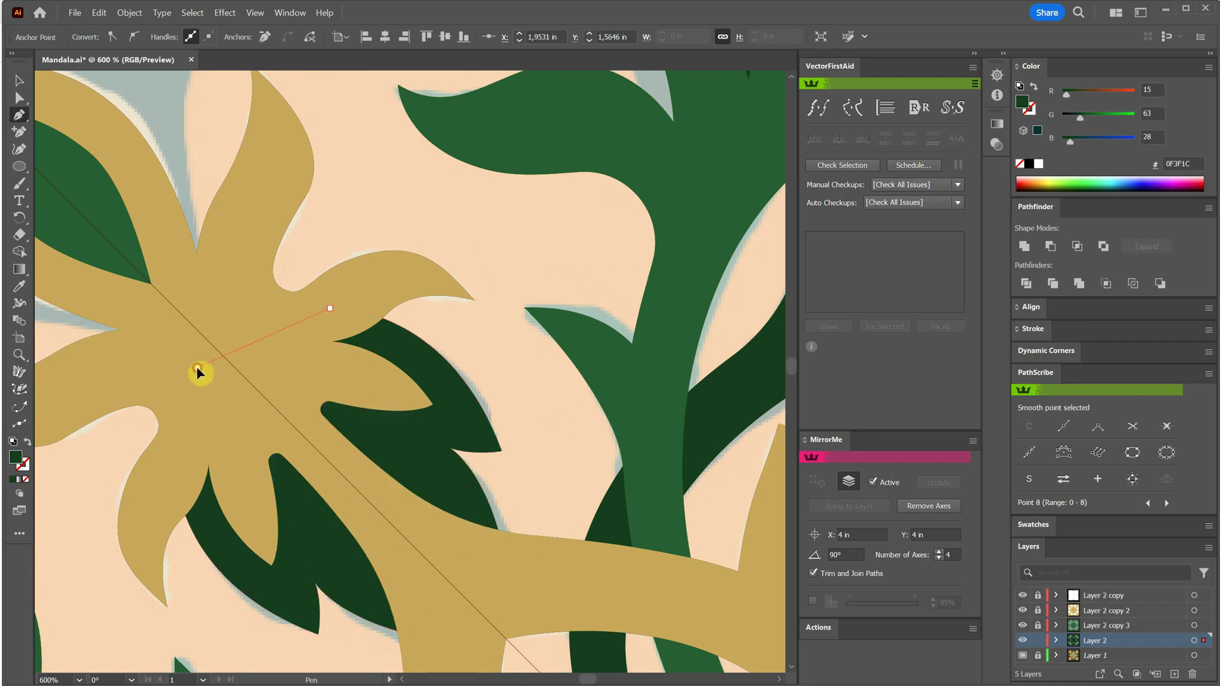
pyautogui.click(204, 372)
pyautogui.click(313, 244)
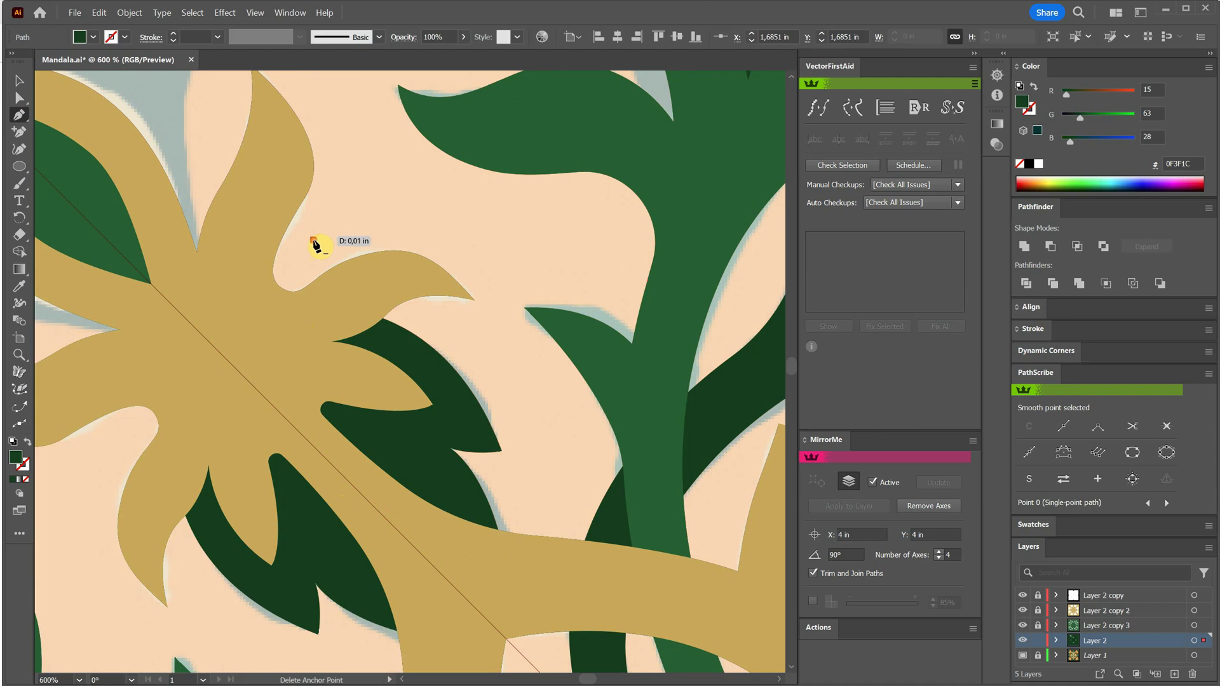
pyautogui.click(315, 245)
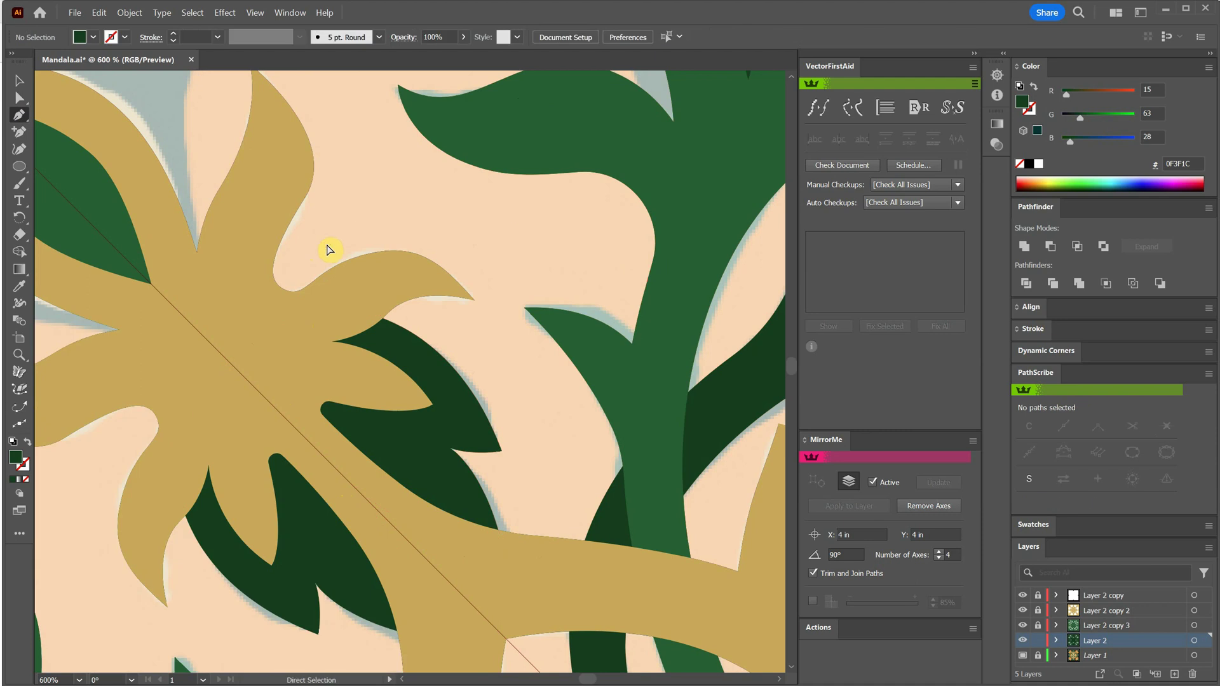
# Draw the large blue-grey leaf between the corner's gold scroll and the flower as a closed dark green path extending past the mandala's edge.
pyautogui.hotkey('ctrl', '-')
pyautogui.hotkey('ctrl', '-')
pyautogui.hotkey('ctrl', '-')
pyautogui.hotkey('ctrl', '+')
pyautogui.moveTo(373, 245); pyautogui.dragTo(413, 371)
pyautogui.scroll(1, 423, 382)
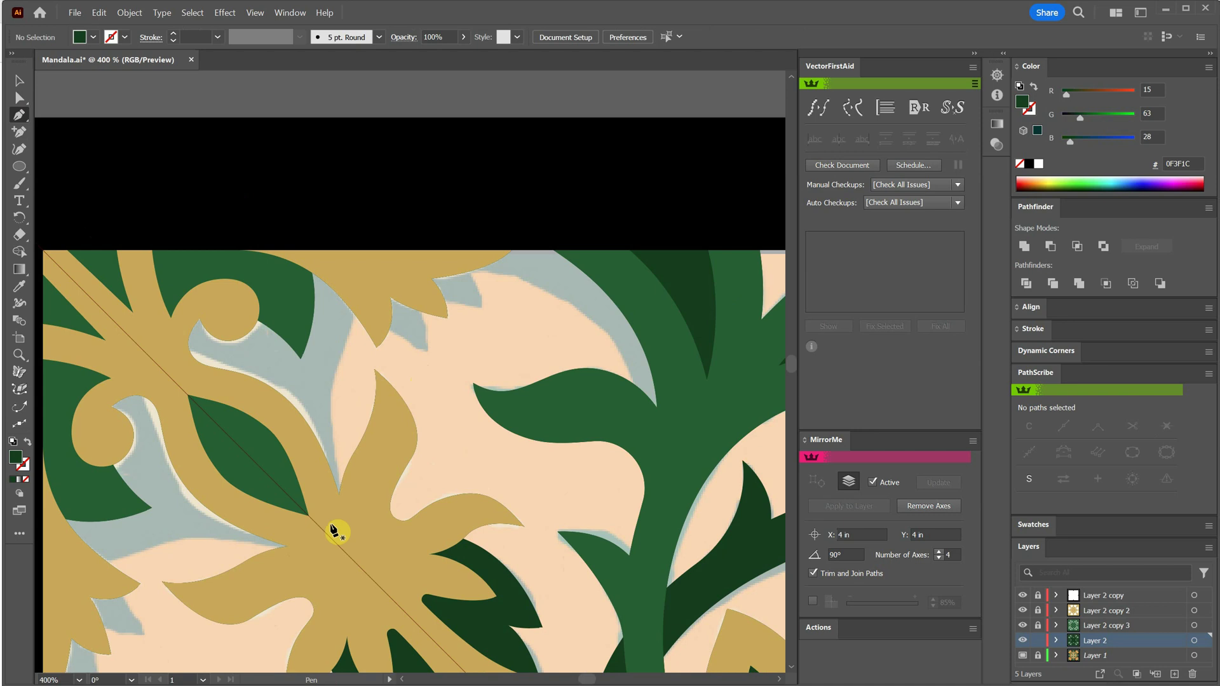
pyautogui.moveTo(335, 516); pyautogui.dragTo(325, 405)
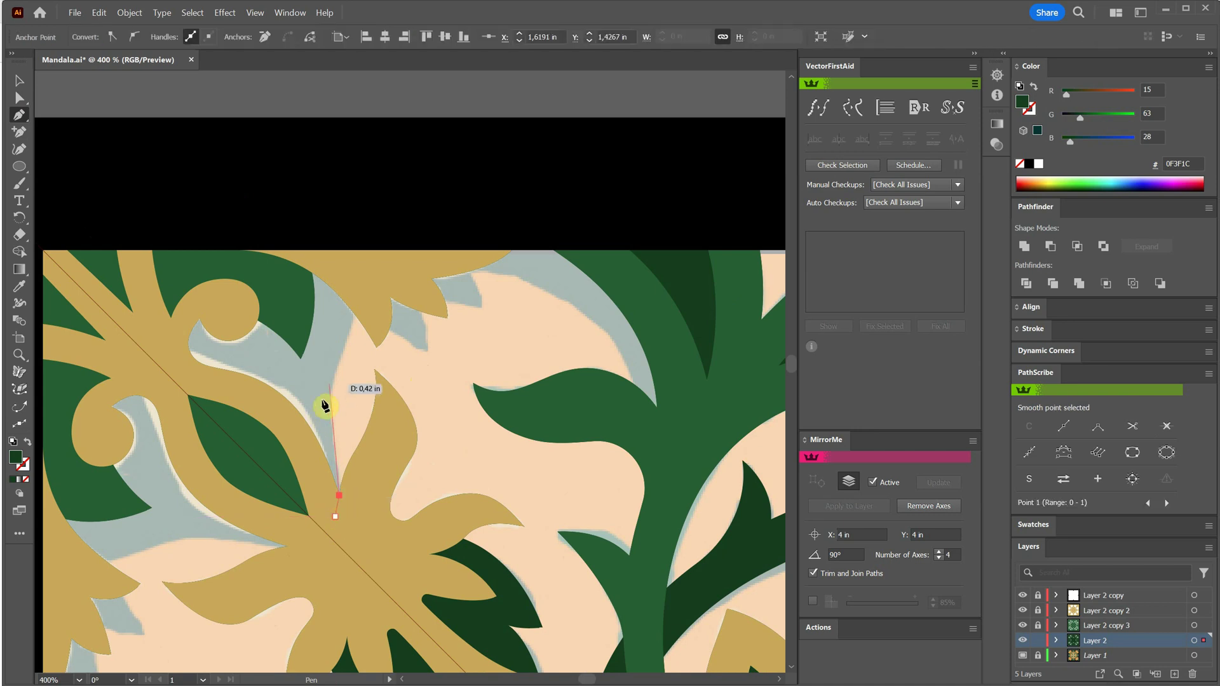
pyautogui.moveTo(337, 343); pyautogui.dragTo(346, 327)
pyautogui.click(365, 301)
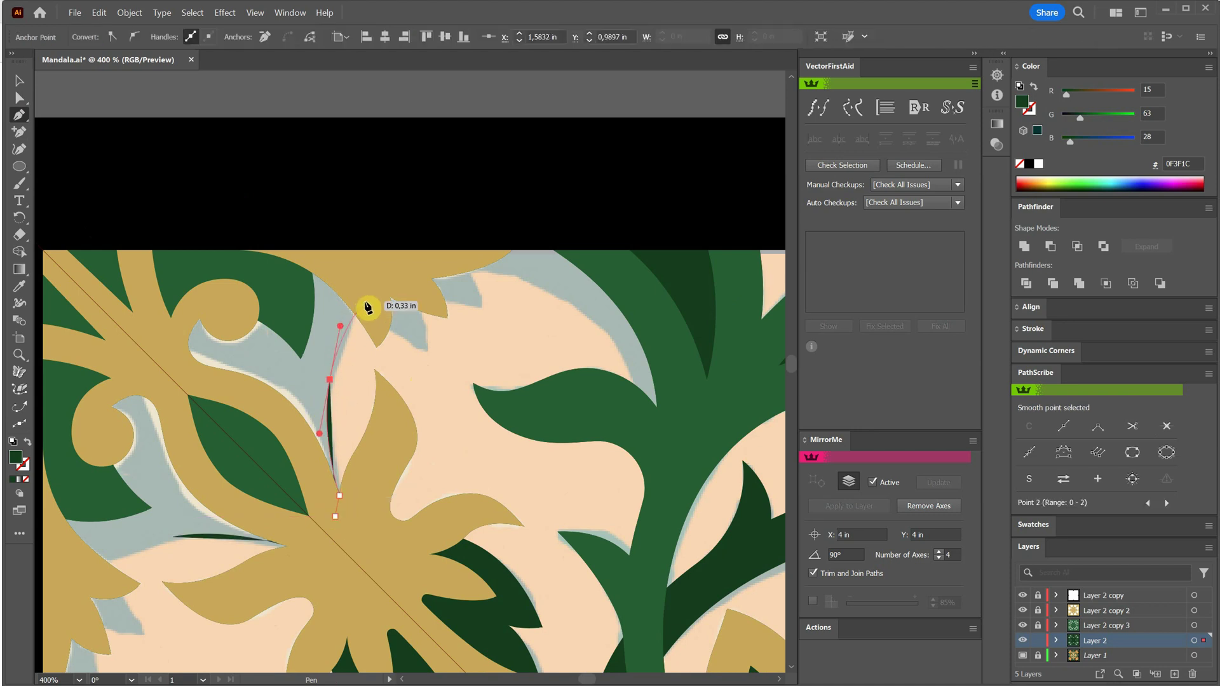
pyautogui.click(316, 239)
pyautogui.moveTo(227, 220); pyautogui.dragTo(192, 226)
pyautogui.click(140, 258)
pyautogui.click(161, 360)
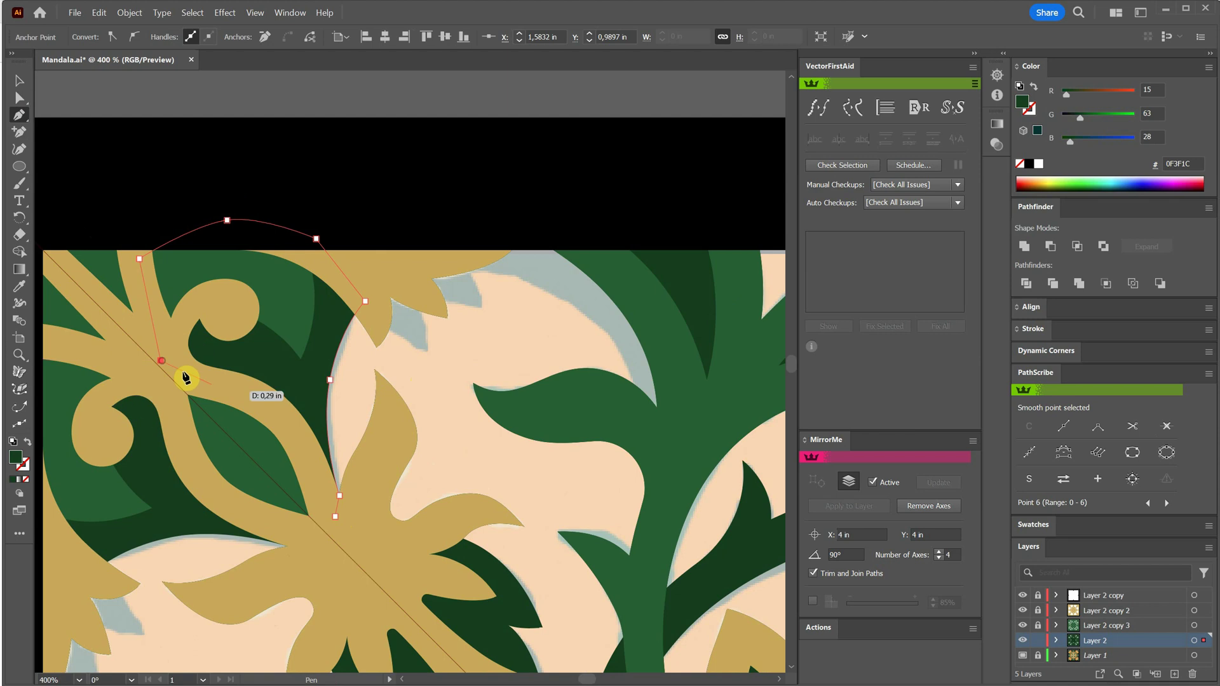
pyautogui.click(254, 400)
pyautogui.click(335, 516)
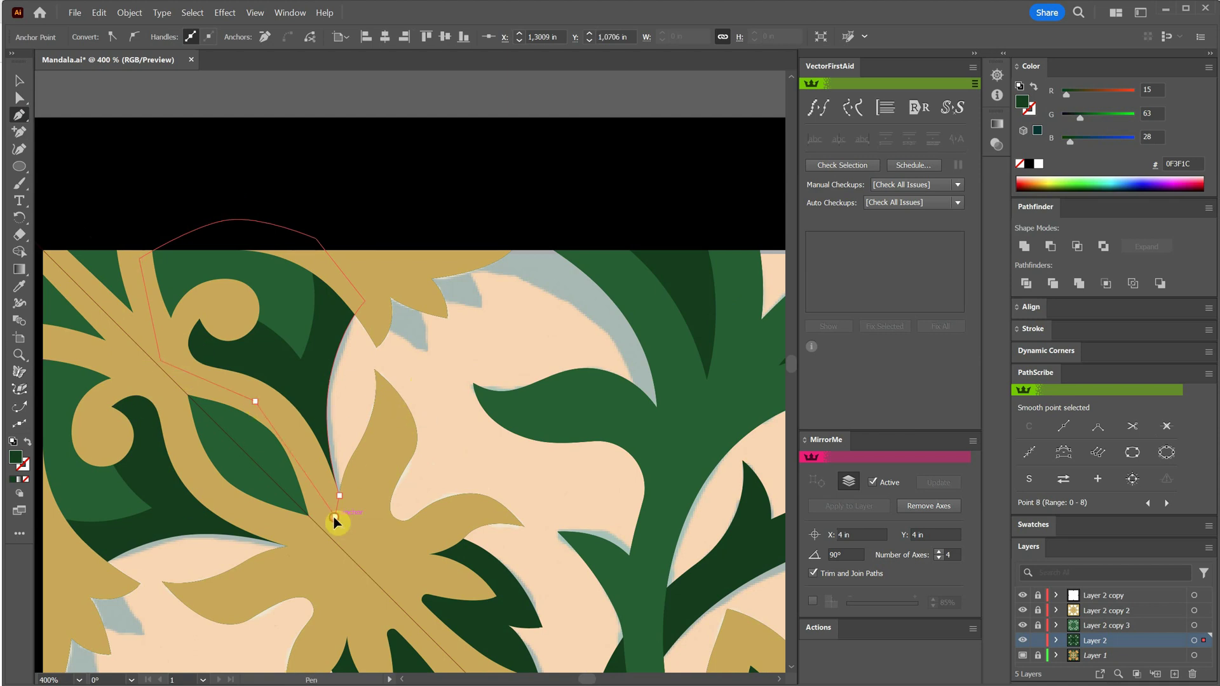
# Unite the newly drawn flower and scroll leaves with the rest of the dark green artwork on Layer 2.
pyautogui.keyDown('ctrl'); pyautogui.click(401, 364); pyautogui.keyUp('ctrl')
pyautogui.hotkey('ctrl', 'a')
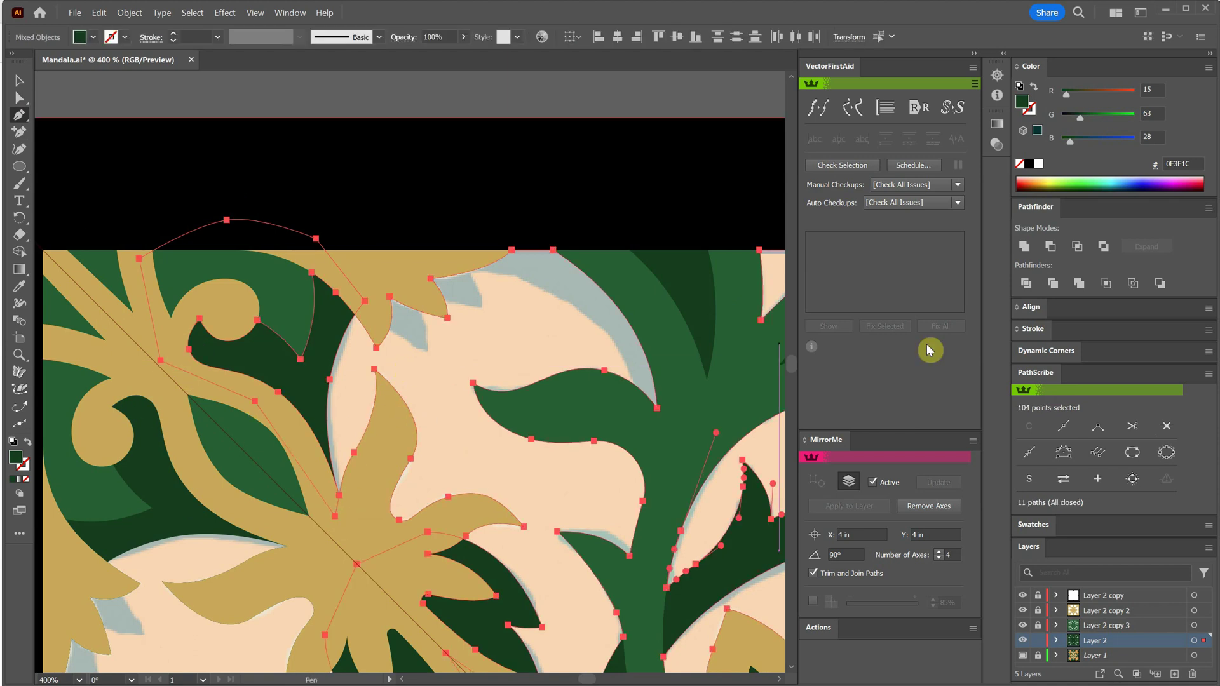
pyautogui.click(1025, 247)
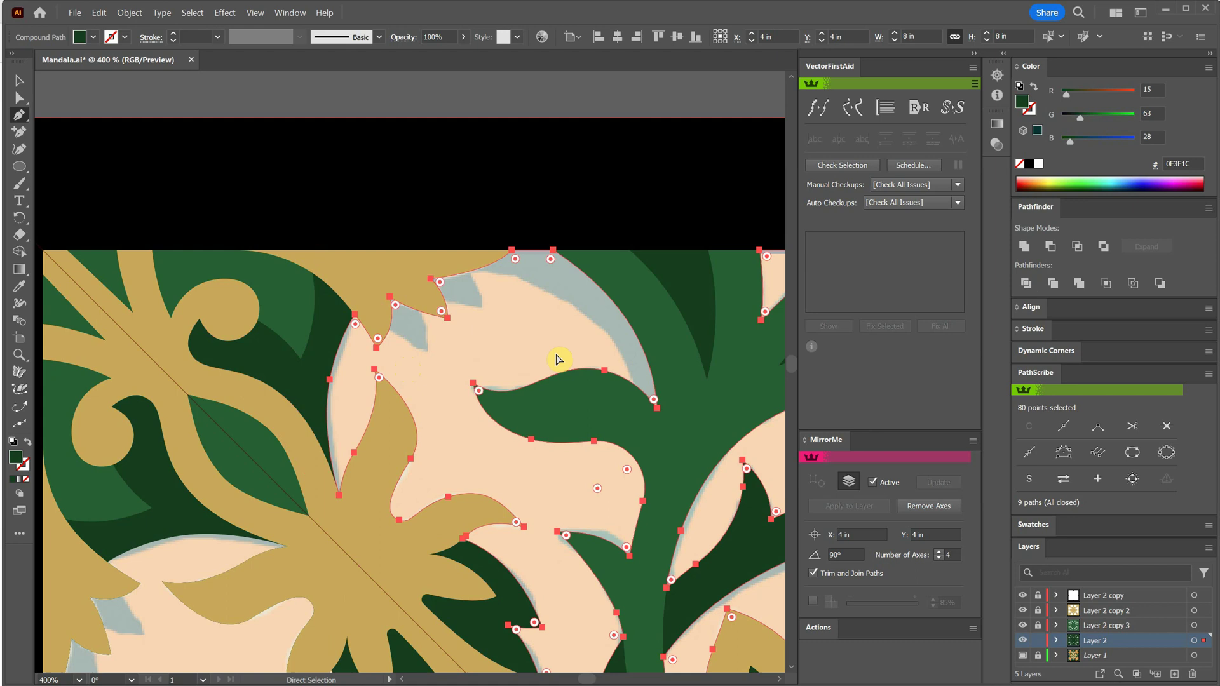
pyautogui.keyDown('ctrl'); pyautogui.click(546, 318); pyautogui.keyUp('ctrl')
# Draw the two small blue-grey leaf tips beneath the gold leaf at the mandala's upper edge as closed dark green paths.
pyautogui.moveTo(373, 307); pyautogui.dragTo(466, 379)
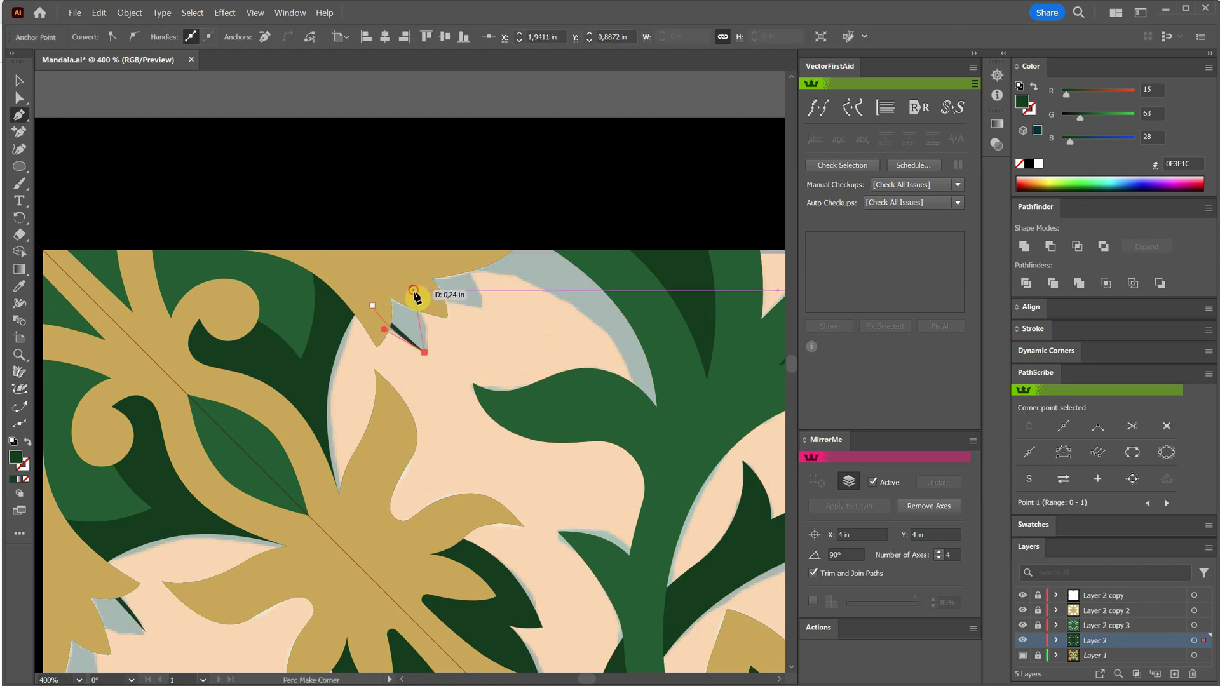
pyautogui.moveTo(414, 291); pyautogui.dragTo(401, 273)
pyautogui.click(373, 306)
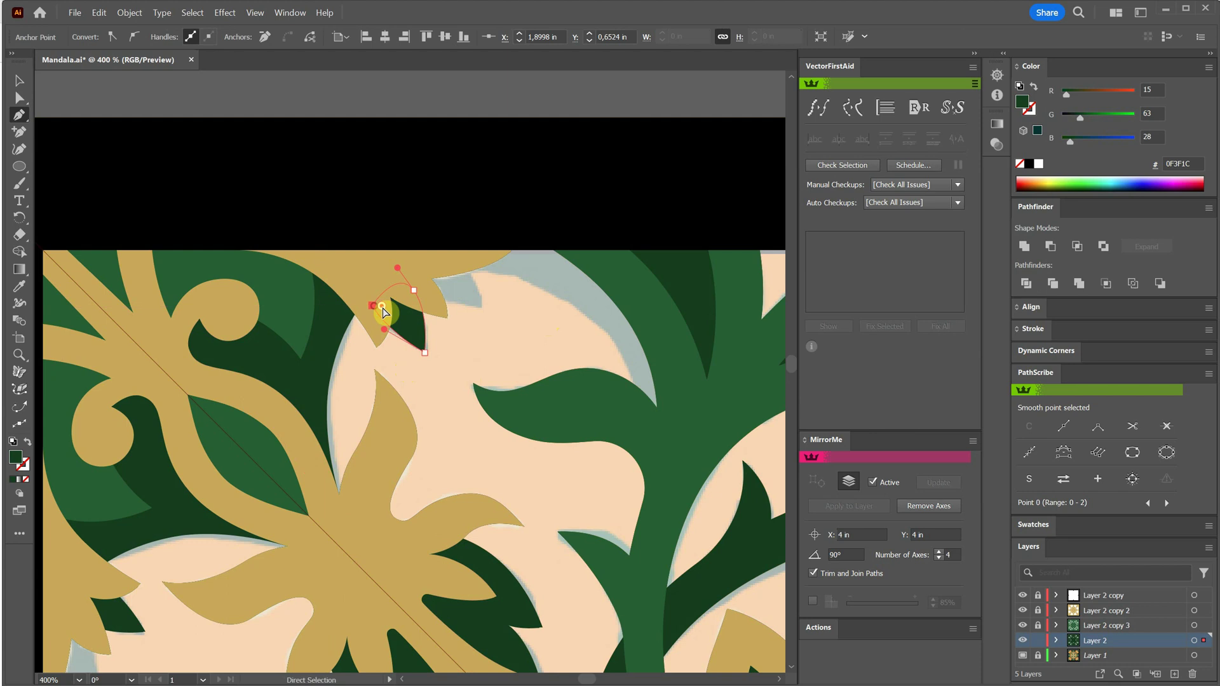
pyautogui.keyDown('ctrl'); pyautogui.click(499, 334); pyautogui.keyUp('ctrl')
pyautogui.click(423, 290)
pyautogui.moveTo(482, 307); pyautogui.dragTo(517, 311)
pyautogui.click(481, 307)
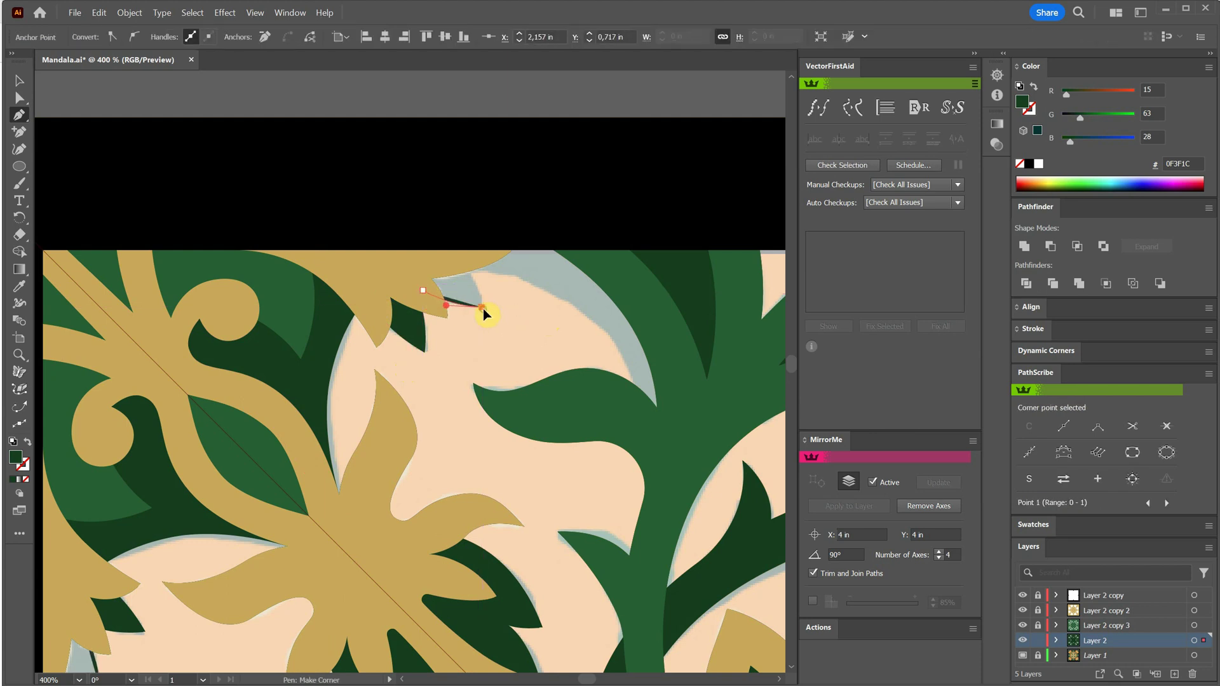
pyautogui.moveTo(456, 263); pyautogui.dragTo(430, 251)
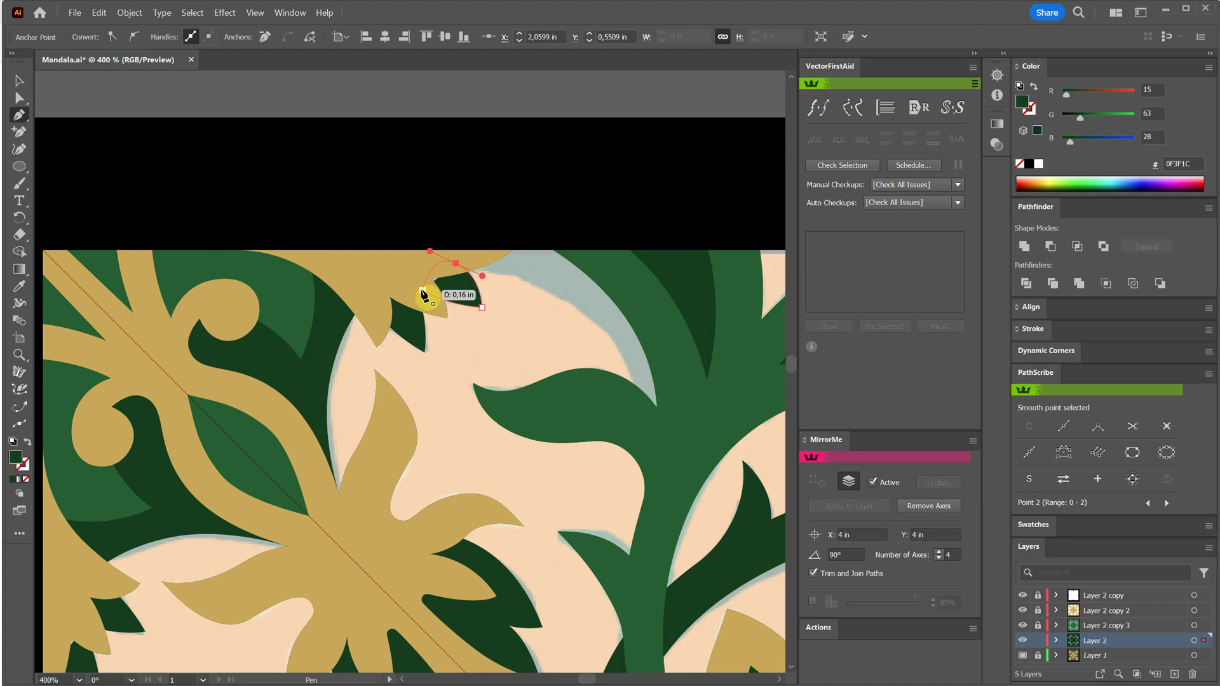
pyautogui.keyDown('ctrl'); pyautogui.click(507, 321); pyautogui.keyUp('ctrl')
# Draw the long blue-grey crescent beside the green vine as a closed dark green path running beyond the mandala's upper edge.
pyautogui.moveTo(434, 266); pyautogui.dragTo(473, 278)
pyautogui.moveTo(636, 397); pyautogui.dragTo(673, 517)
pyautogui.click(691, 405)
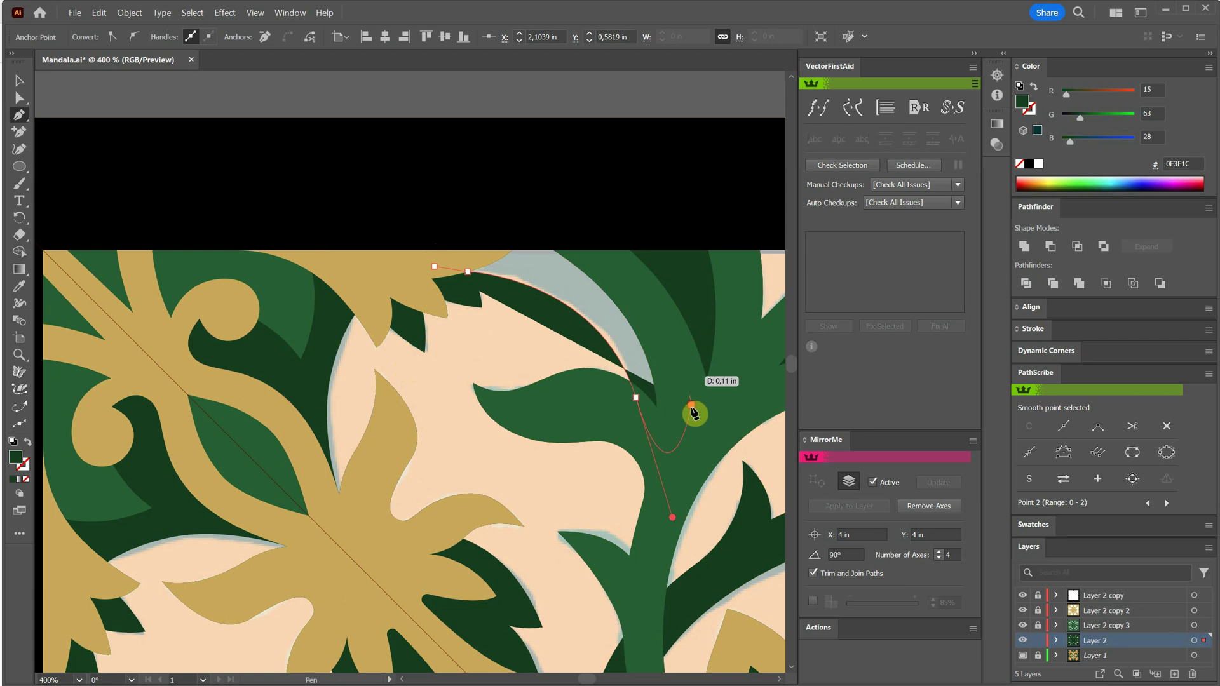
pyautogui.click(642, 266)
pyautogui.click(557, 201)
pyautogui.click(452, 215)
pyautogui.moveTo(455, 220); pyautogui.dragTo(453, 216)
pyautogui.click(434, 266)
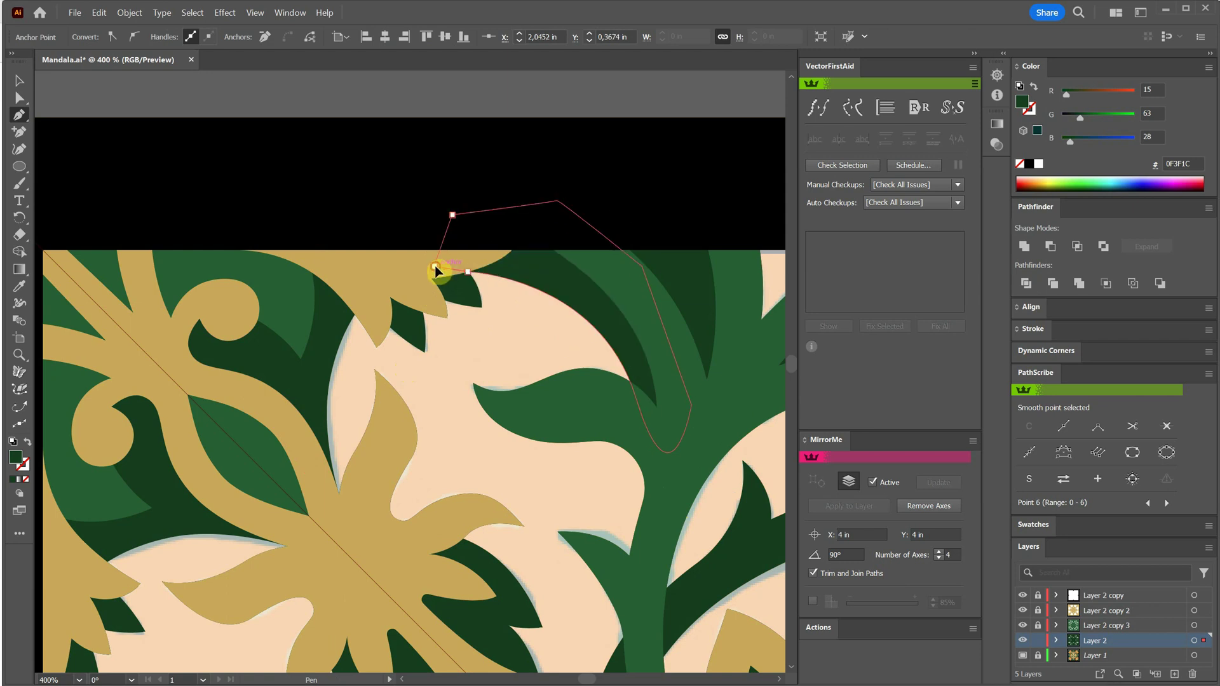
pyautogui.click(21, 84)
pyautogui.click(316, 101)
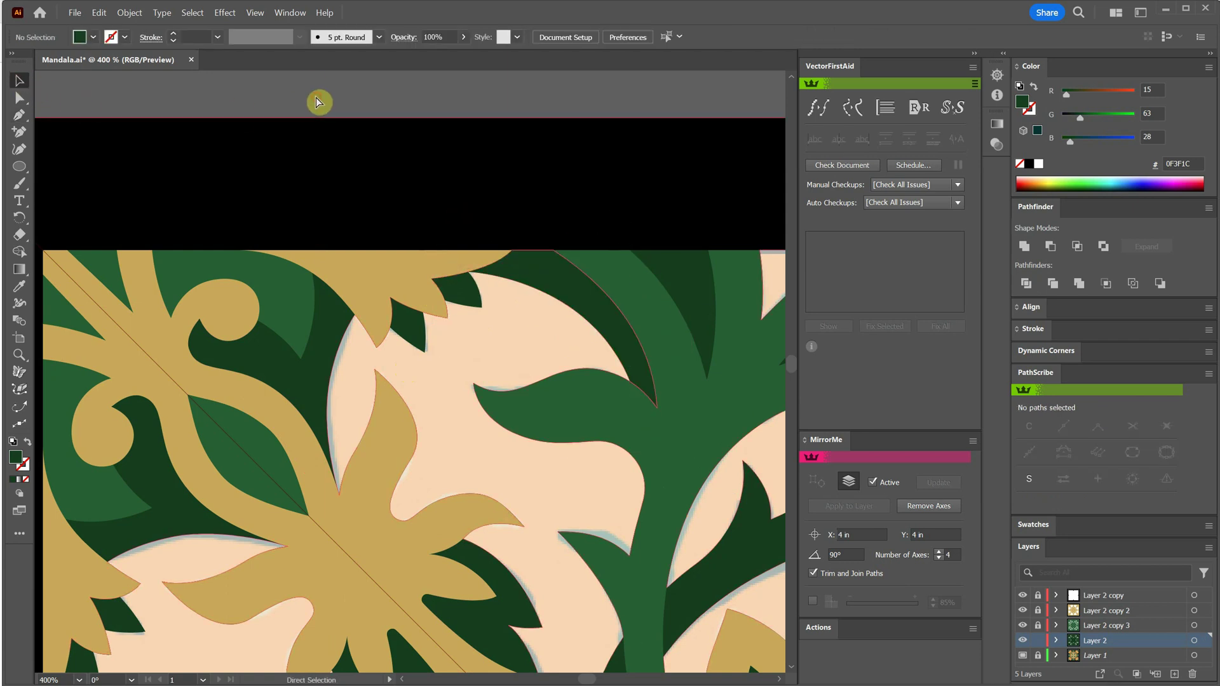
# Delete the template layer, Layer 1, beneath the traced mandala layers.
pyautogui.hotkey('ctrl', '0')
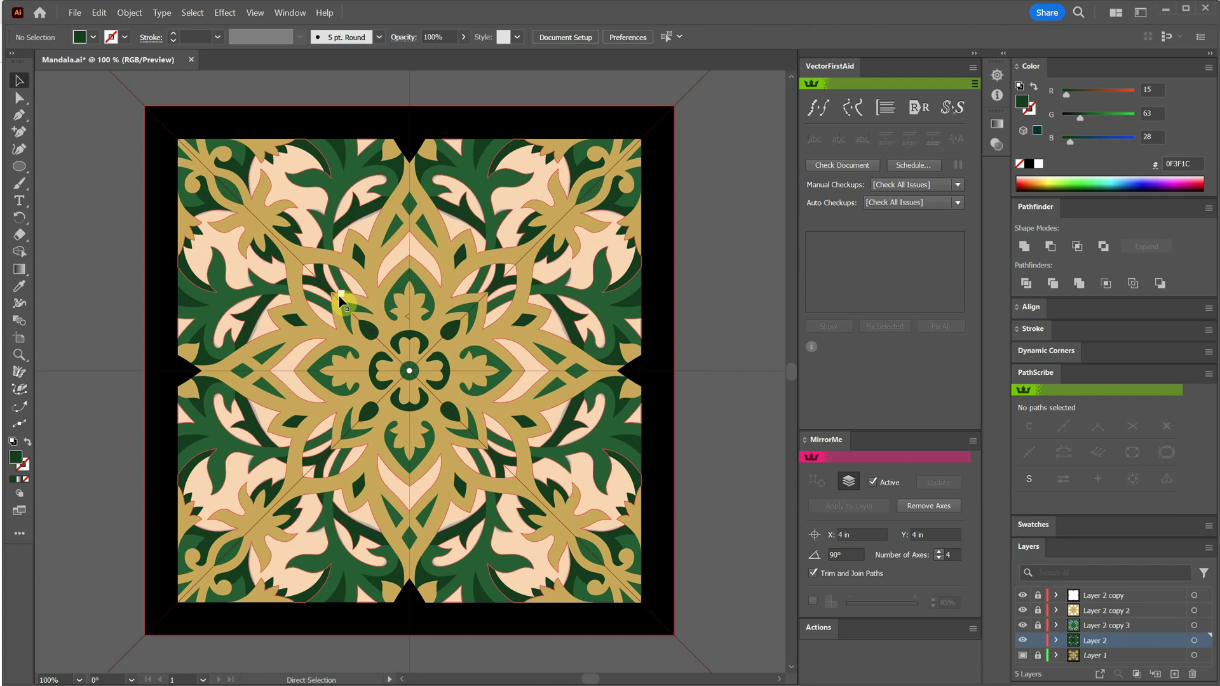
pyautogui.hotkey('ctrl', '1')
pyautogui.click(1090, 658)
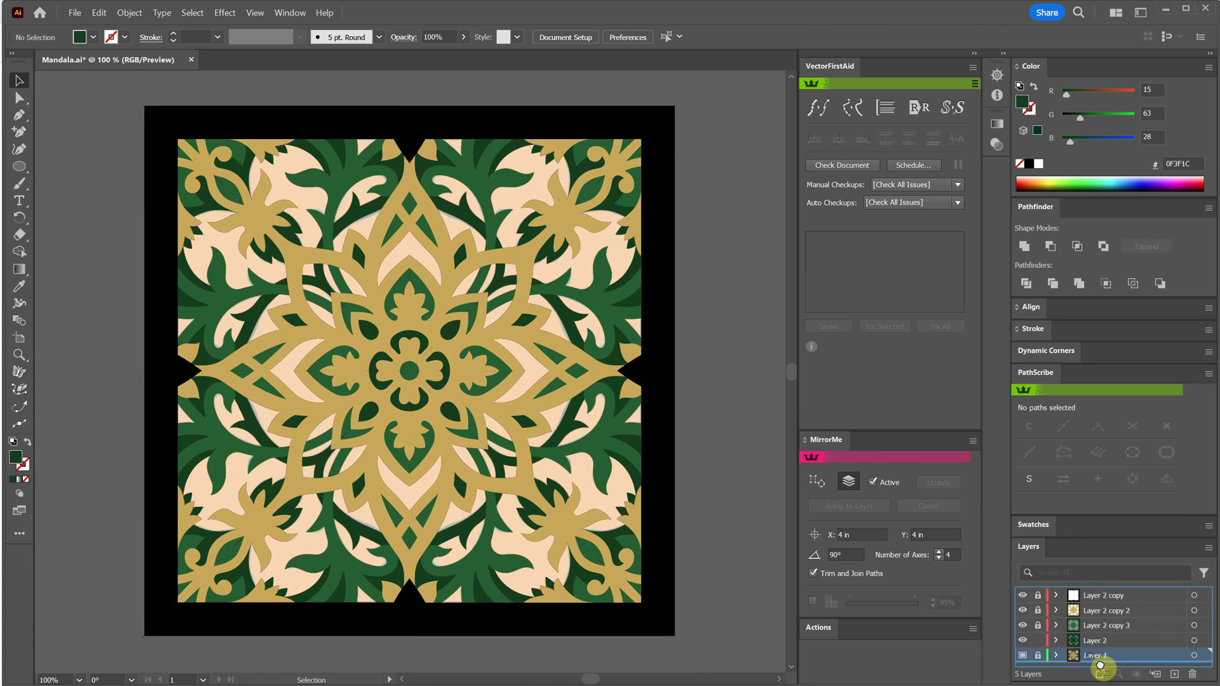
pyautogui.click(1190, 675)
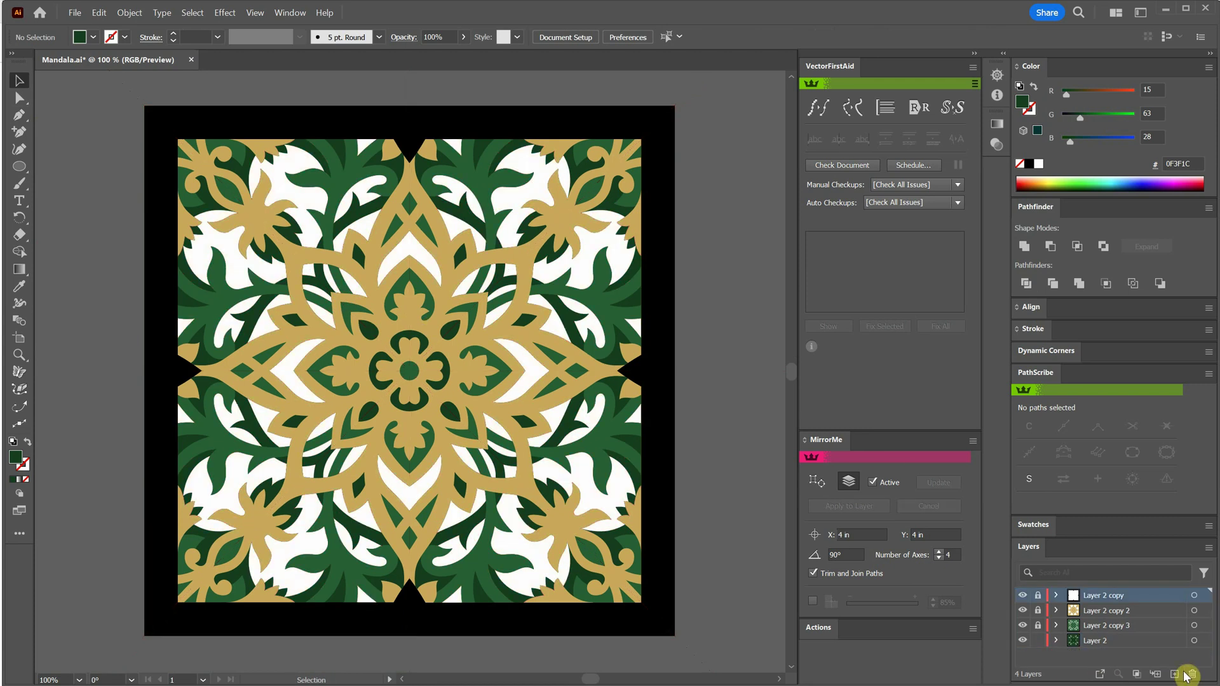
# Unite all dark green artwork on Layer 2 and remove its MirrorMe axes so the mirrored shapes become real paths.
pyautogui.click(1194, 642)
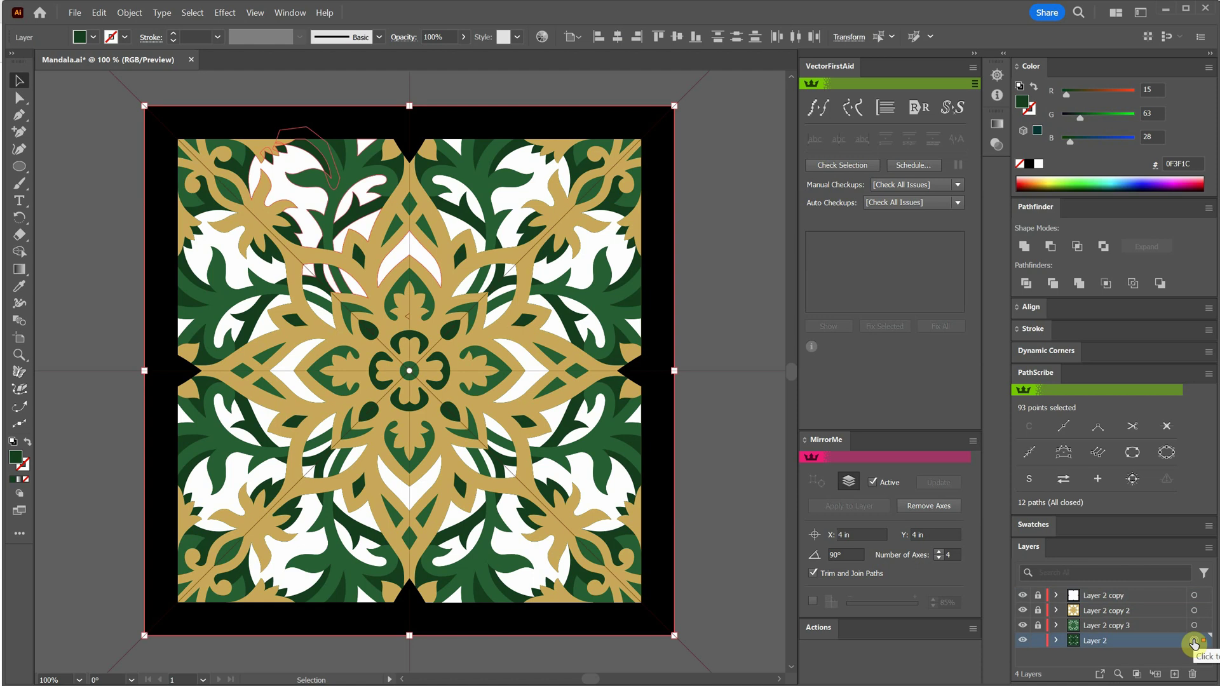
pyautogui.click(1024, 245)
pyautogui.click(929, 506)
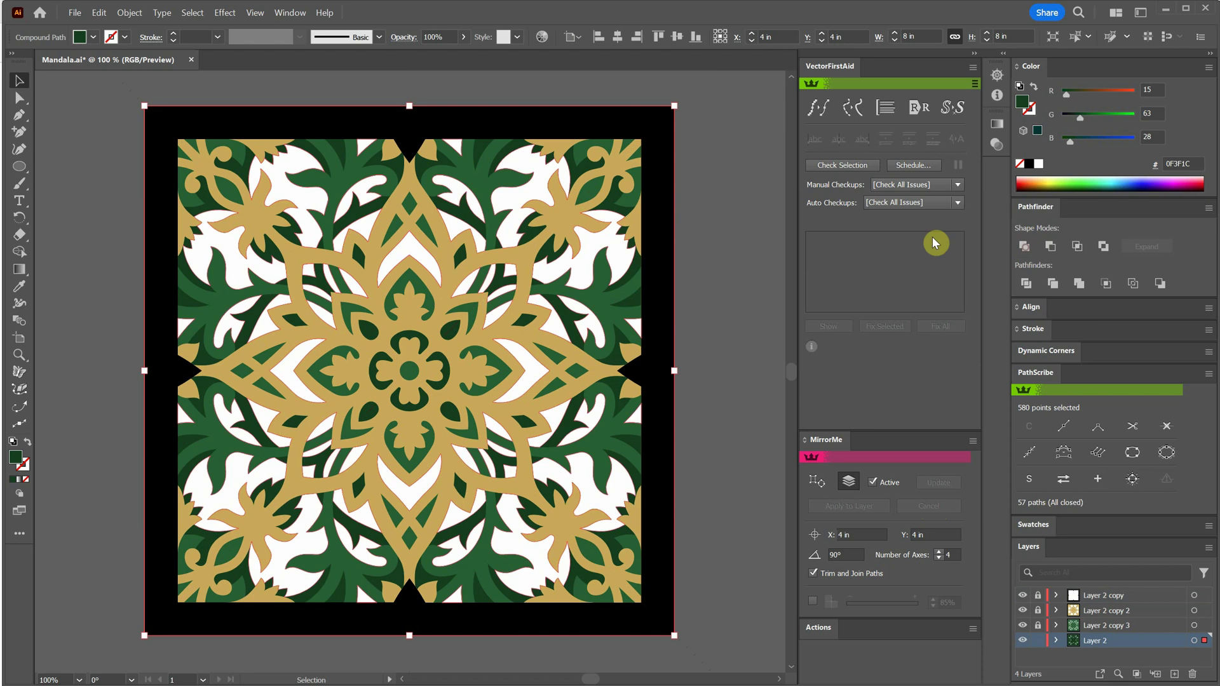
# Check the united dark green artwork with VectorFirstAid for all issues, fix everything it finds, and deselect the artwork.
pyautogui.click(842, 166)
pyautogui.click(939, 328)
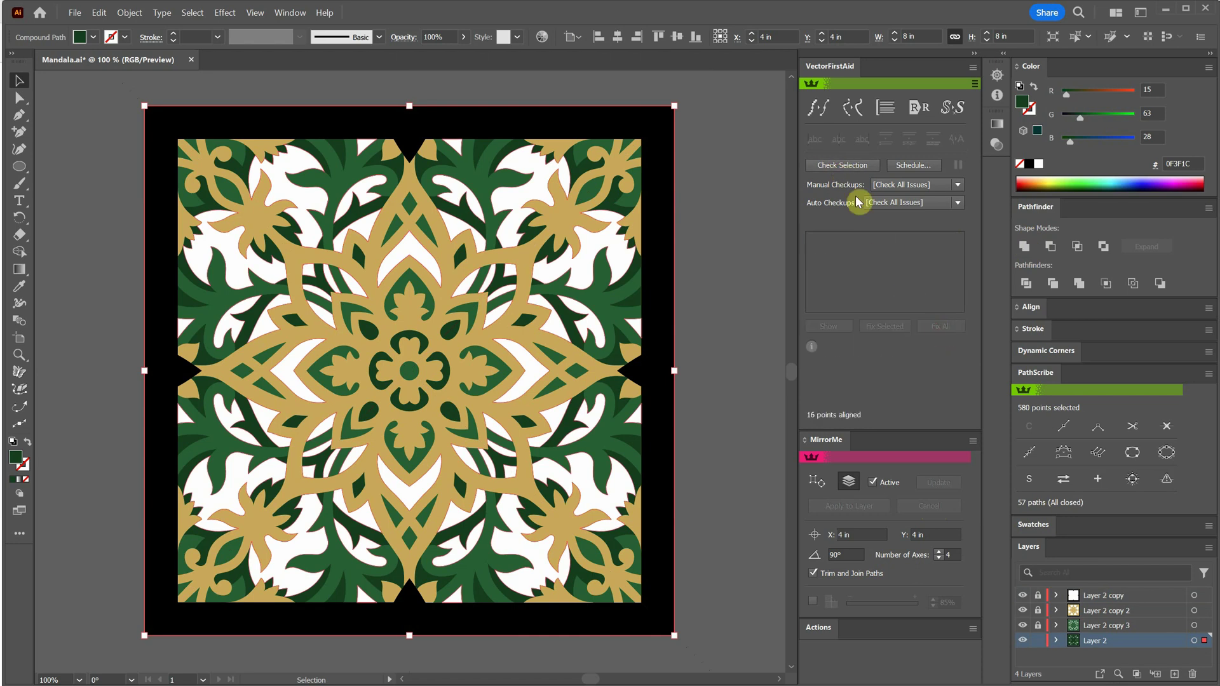
pyautogui.click(850, 167)
pyautogui.click(937, 325)
pyautogui.click(847, 168)
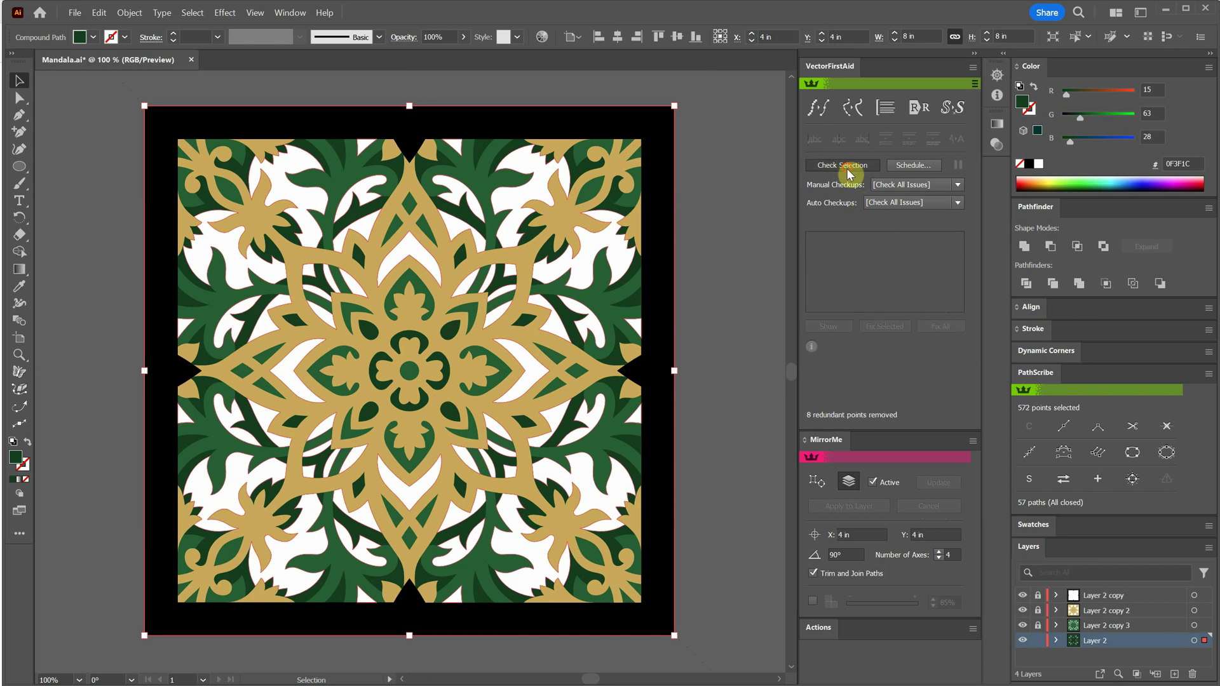
pyautogui.click(726, 292)
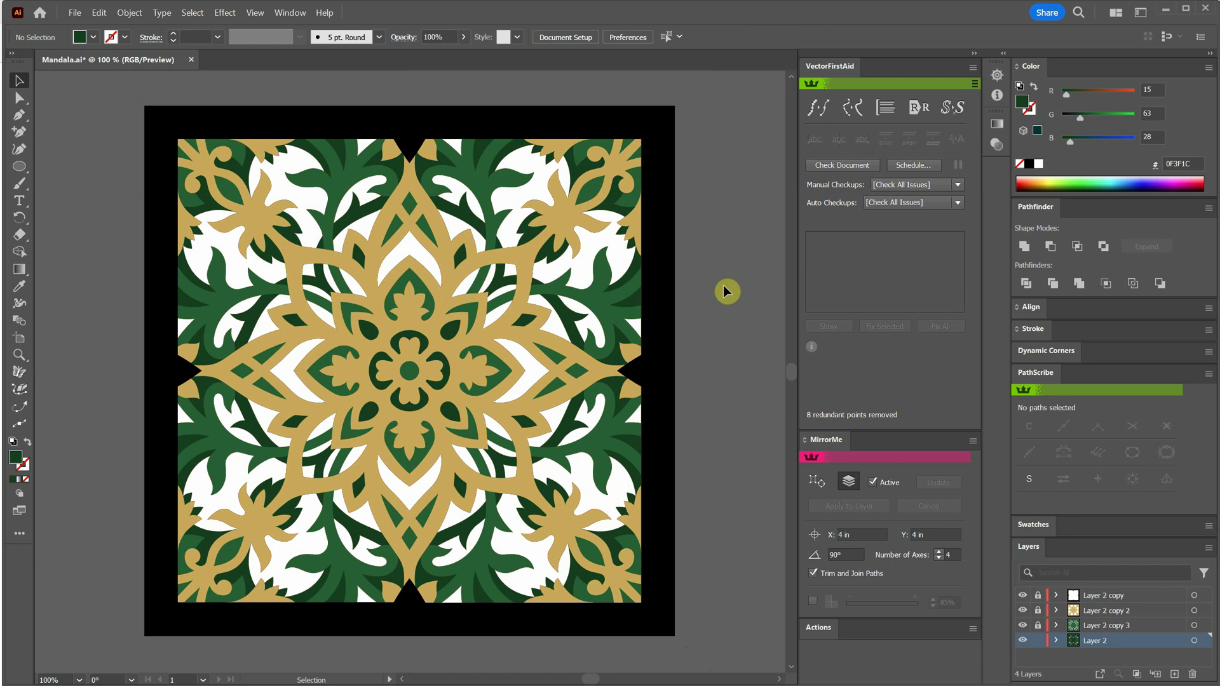
# Review the dark green layer on its own, then restore the green, gold and black layers one by one above it.
pyautogui.keyDown('alt'); pyautogui.click(1023, 639); pyautogui.keyUp('alt')
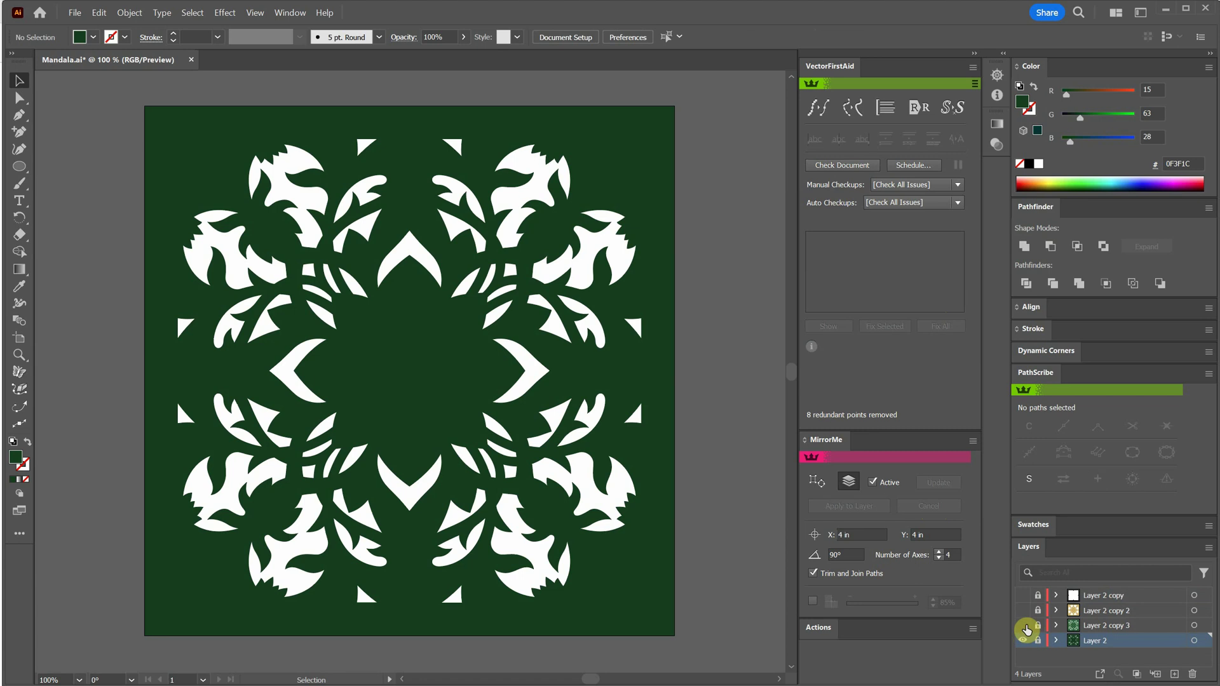
pyautogui.click(1025, 626)
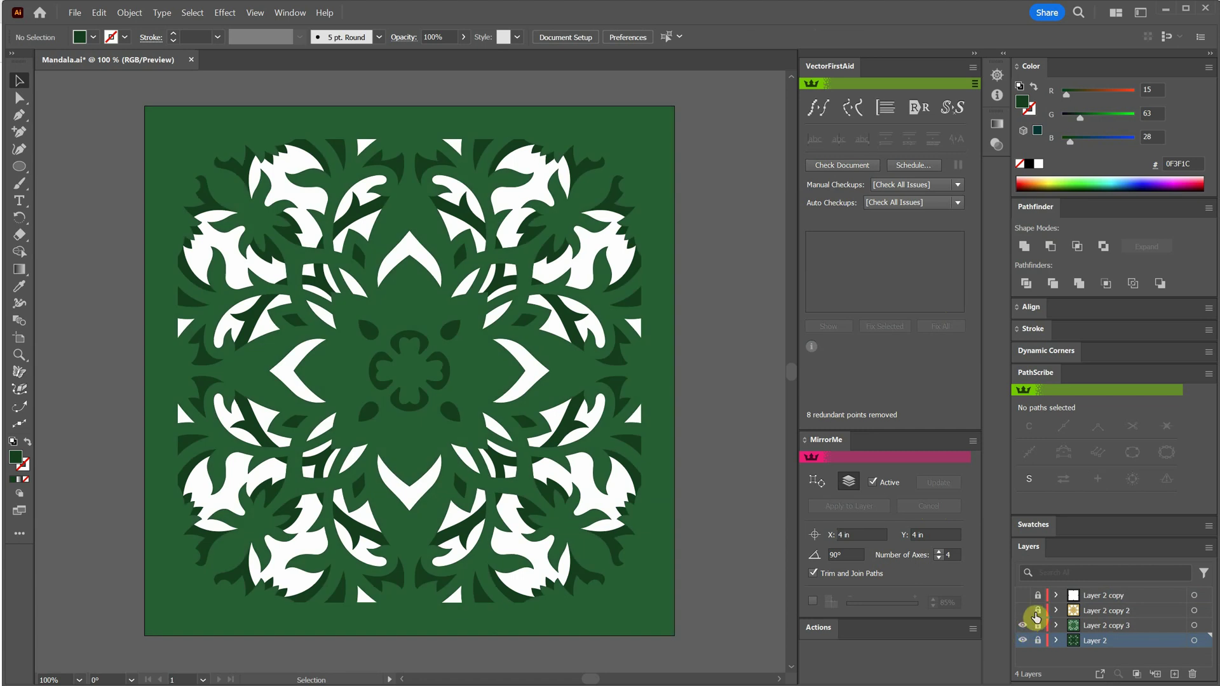
pyautogui.click(1023, 611)
pyautogui.click(1023, 596)
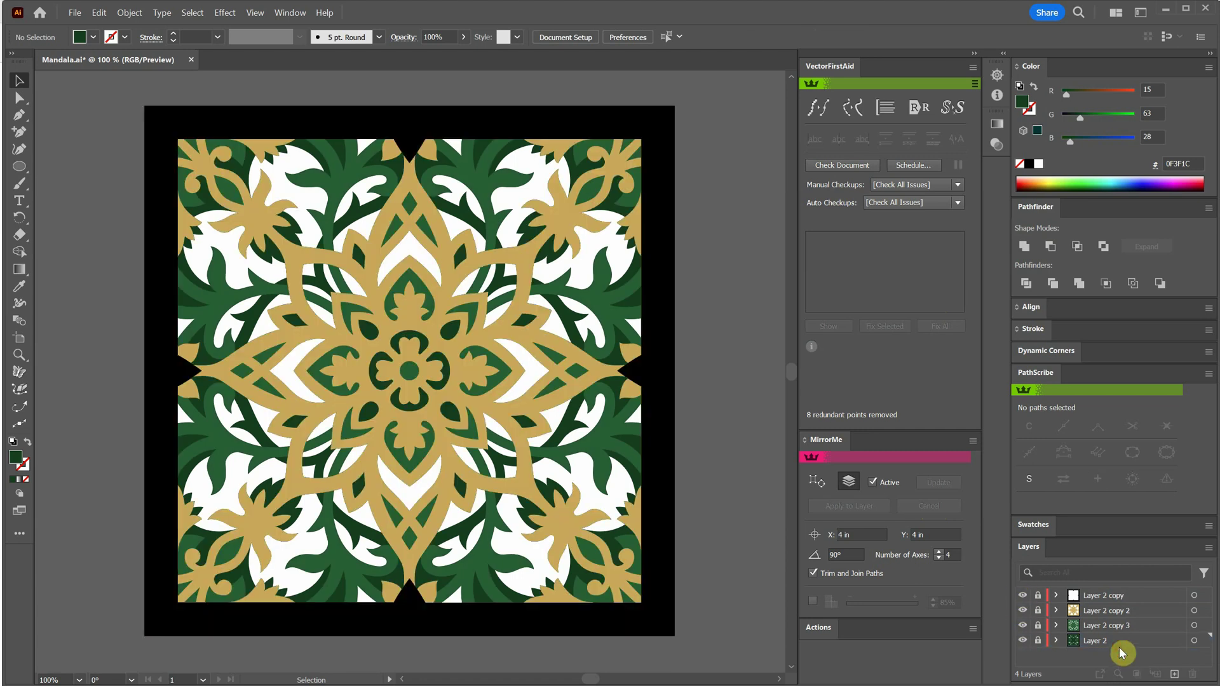
# Create a new layer, place it beneath Layer 2 at the bottom of the stack, and target it.
pyautogui.click(1146, 644)
pyautogui.click(1175, 674)
pyautogui.moveTo(1124, 641); pyautogui.dragTo(1136, 666)
pyautogui.click(1194, 655)
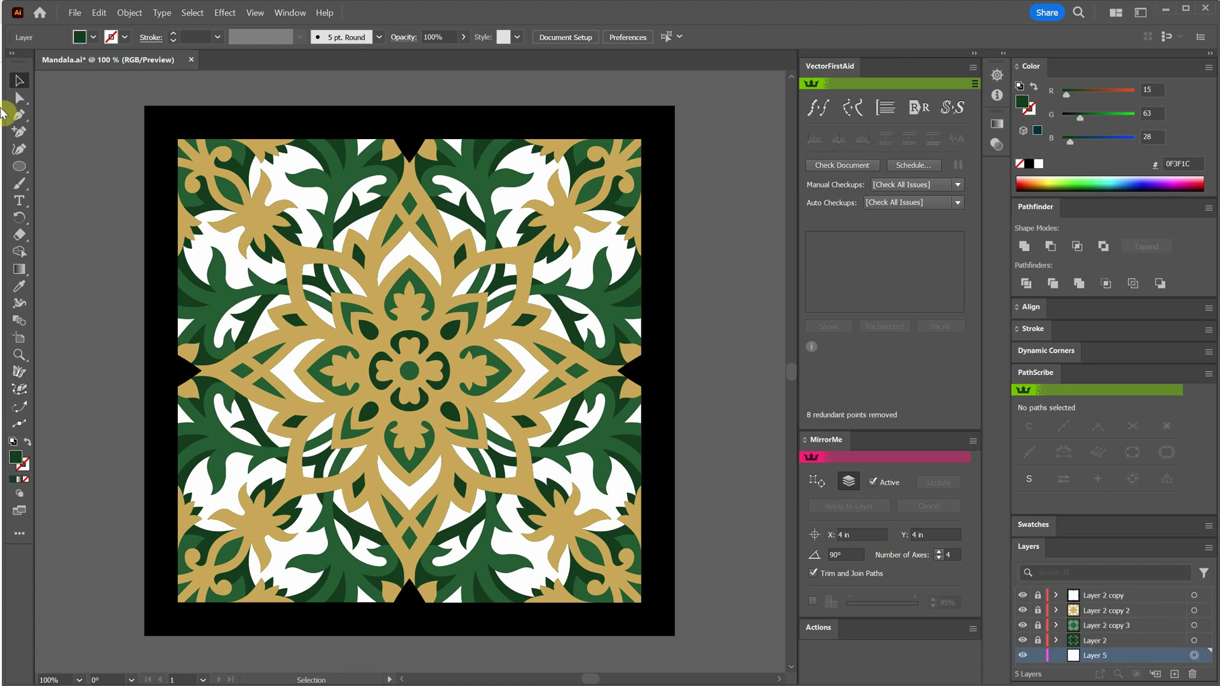
# Draw an 8 × 8 in square with the Rectangle tool on the new layer, filled with orange D07200.
pyautogui.moveTo(20, 166); pyautogui.dragTo(46, 166)
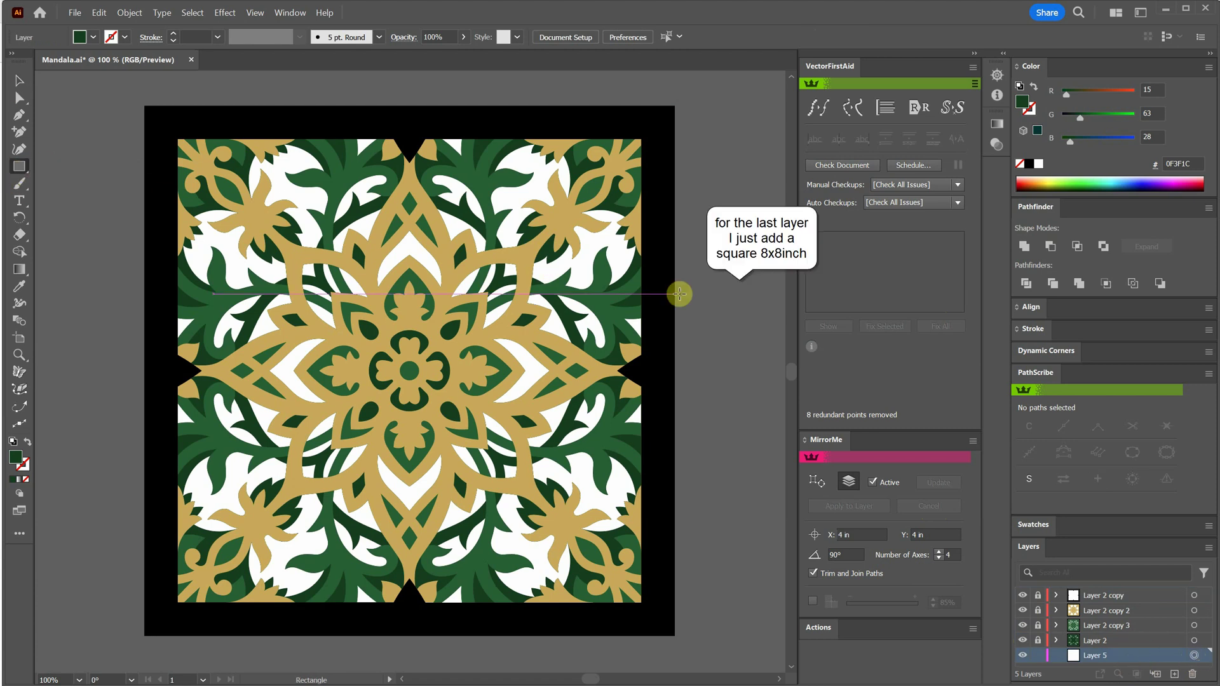
pyautogui.click(1037, 182)
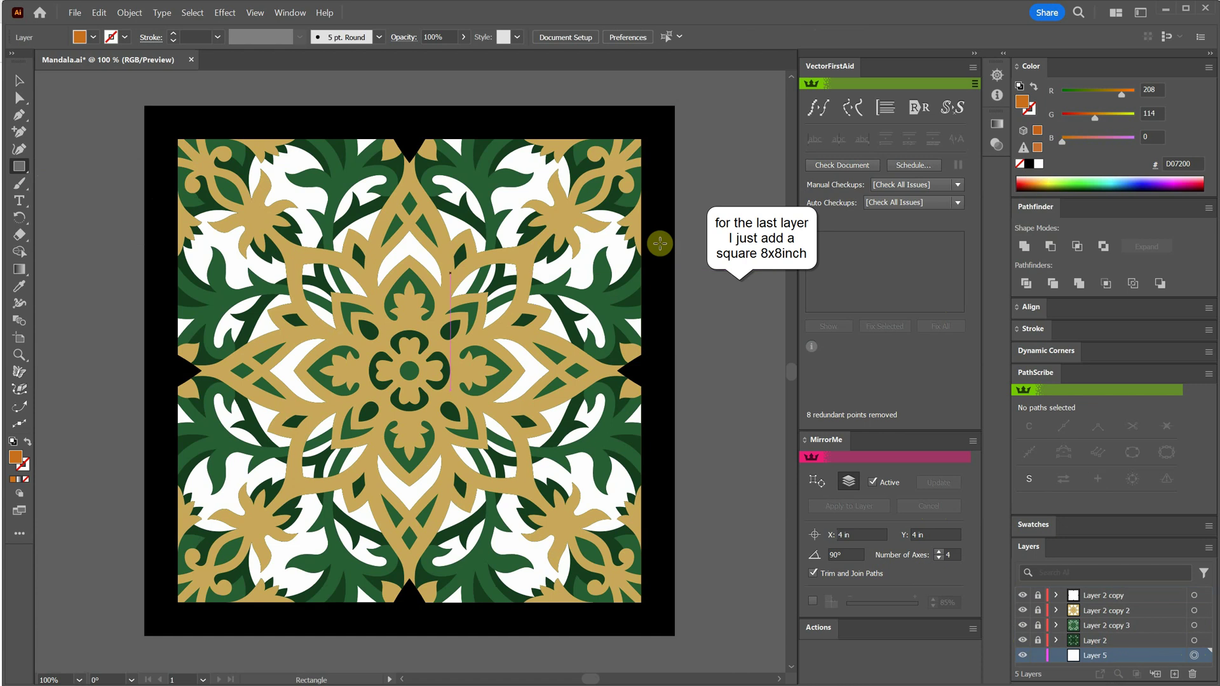
pyautogui.click(270, 253)
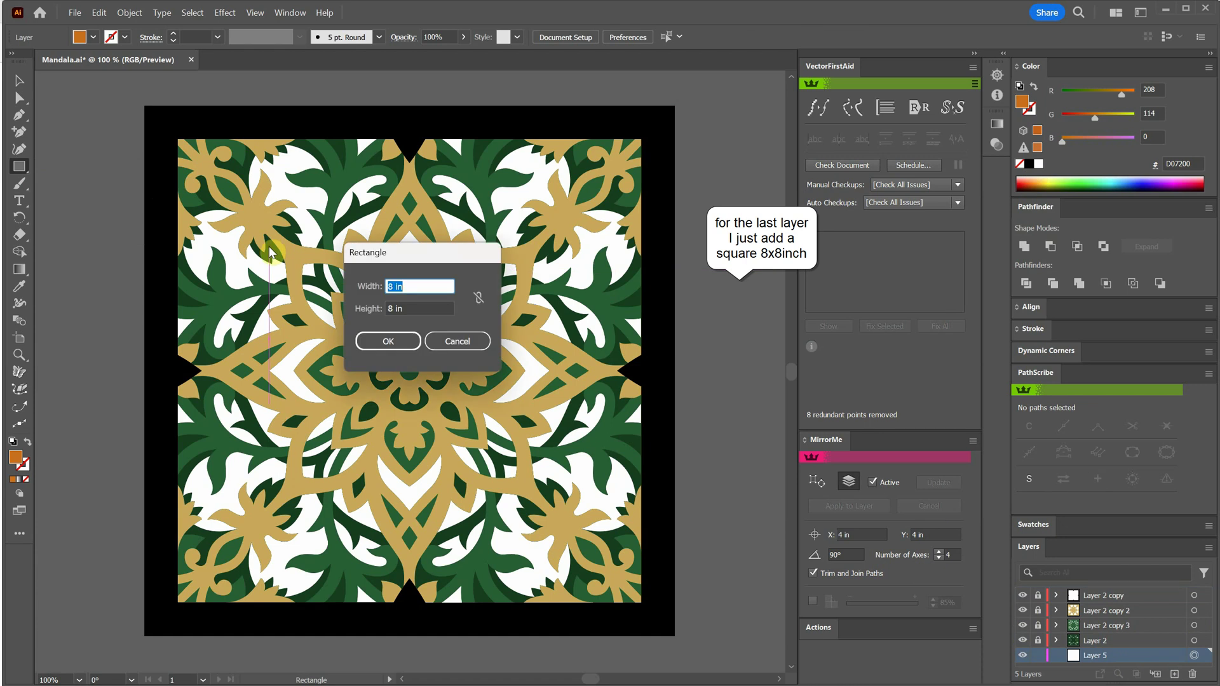
pyautogui.press('Tab')
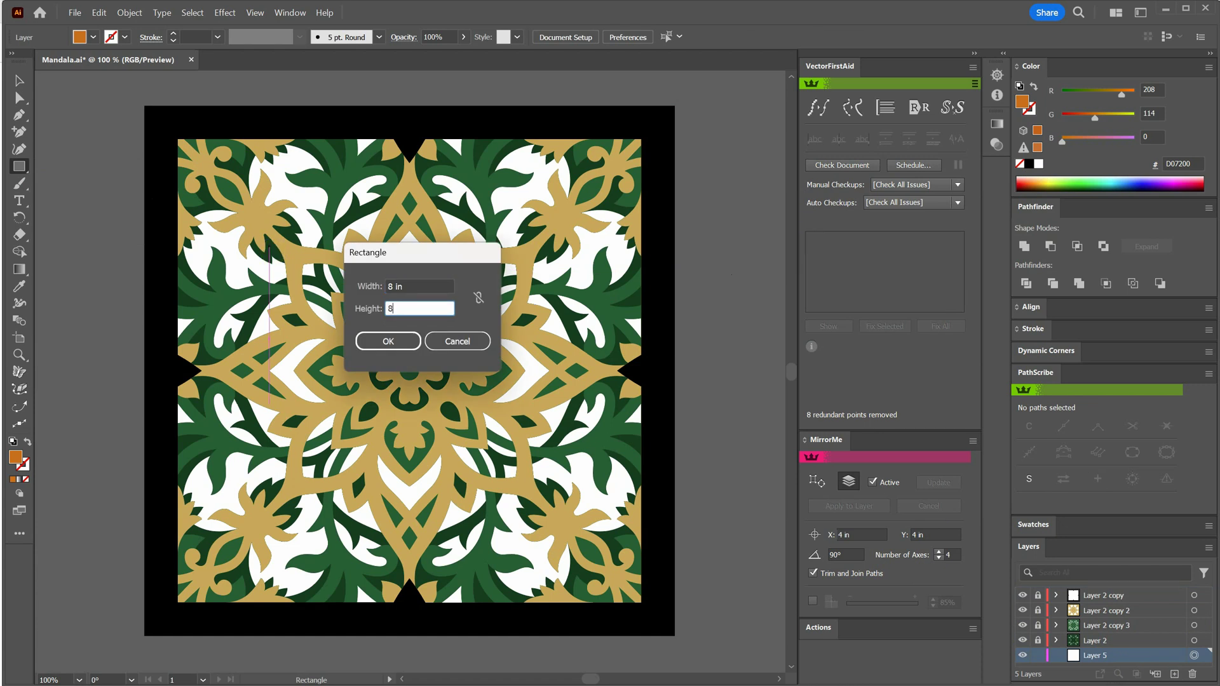
pyautogui.write('8')
pyautogui.press('Return')
# Center the orange square horizontally and vertically on the artboard, and deselect it.
pyautogui.click(626, 38)
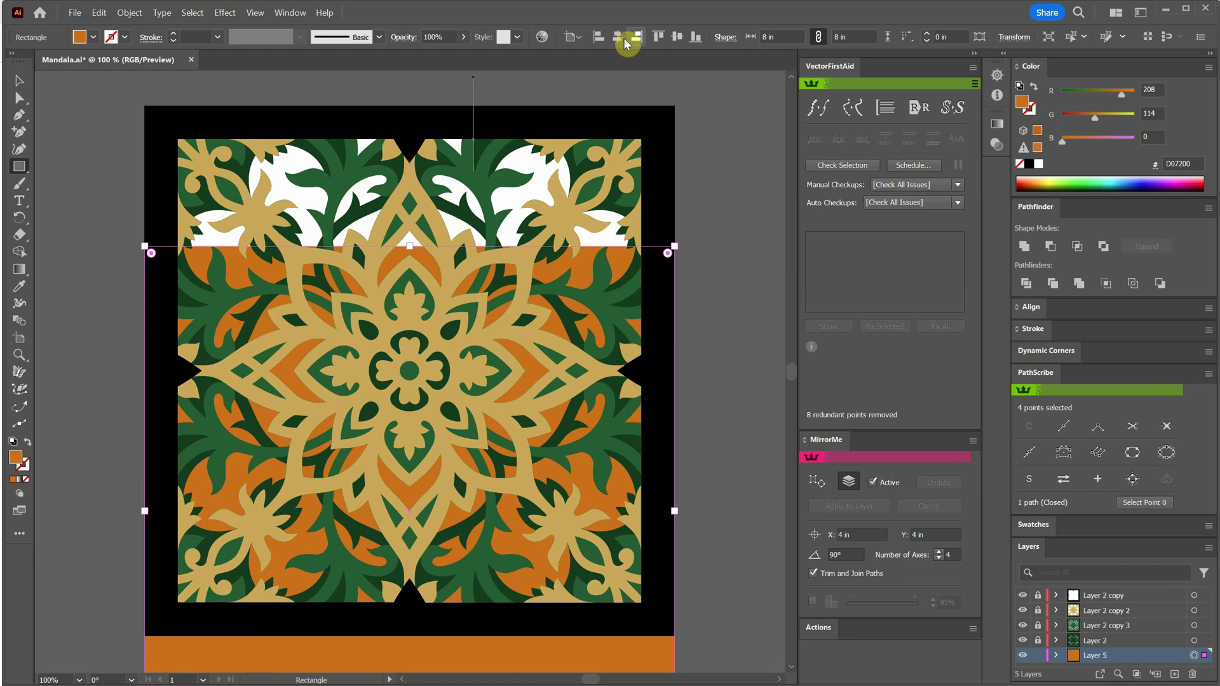
pyautogui.click(676, 37)
pyautogui.click(19, 80)
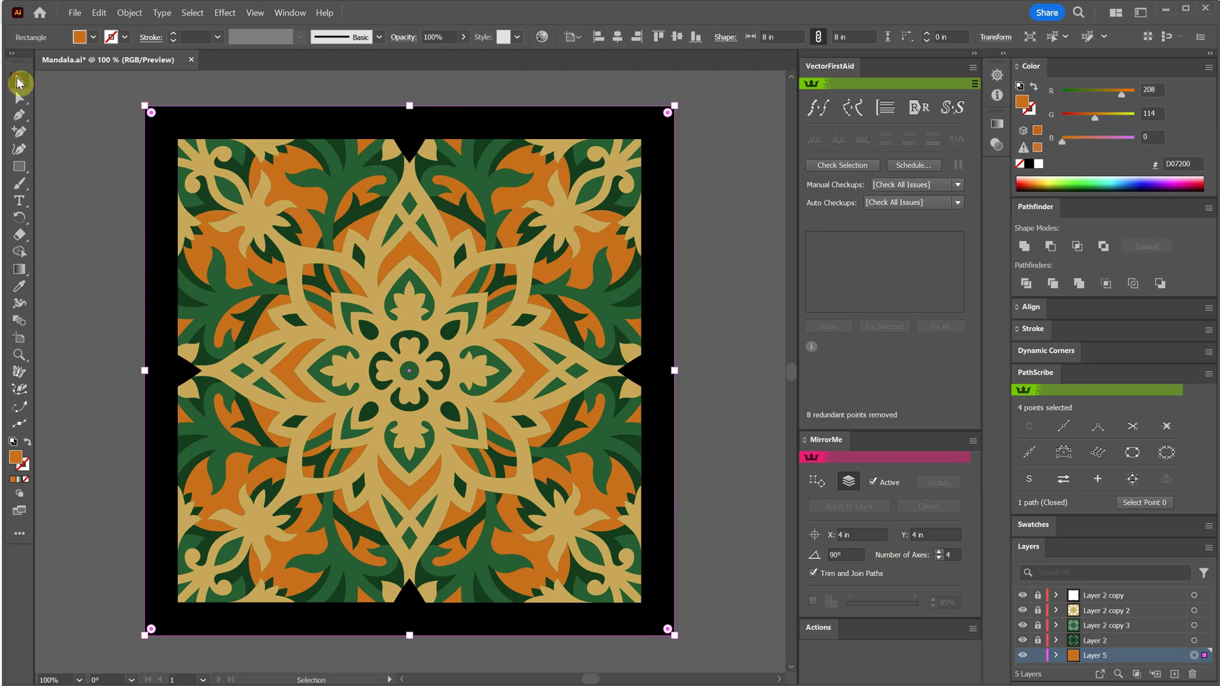
pyautogui.click(742, 266)
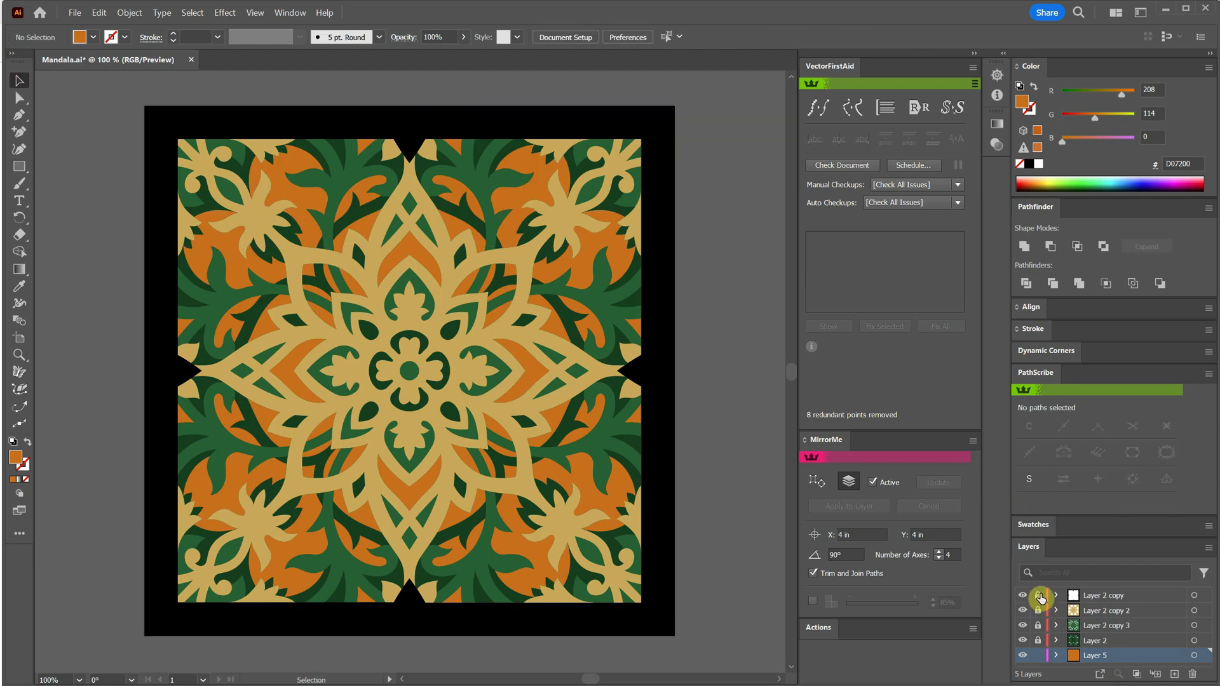
# Unlock the four locked layers, select the artwork on every layer, and group it.
pyautogui.moveTo(1040, 597); pyautogui.dragTo(1036, 628)
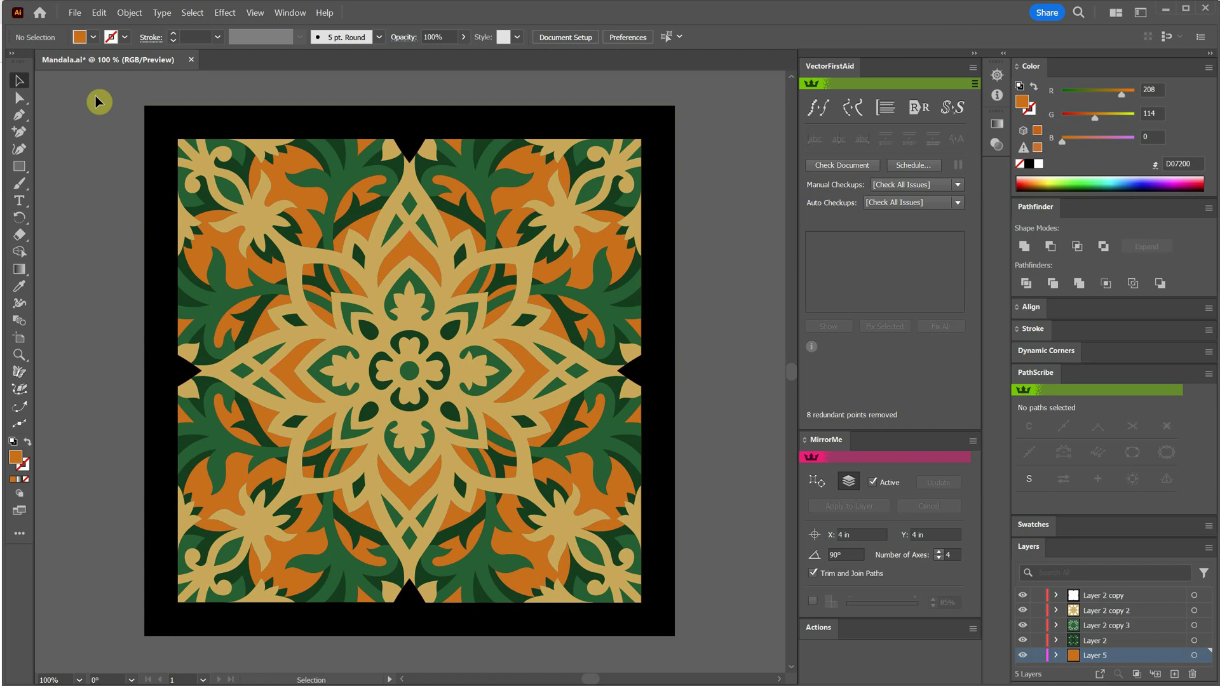
pyautogui.click(193, 12)
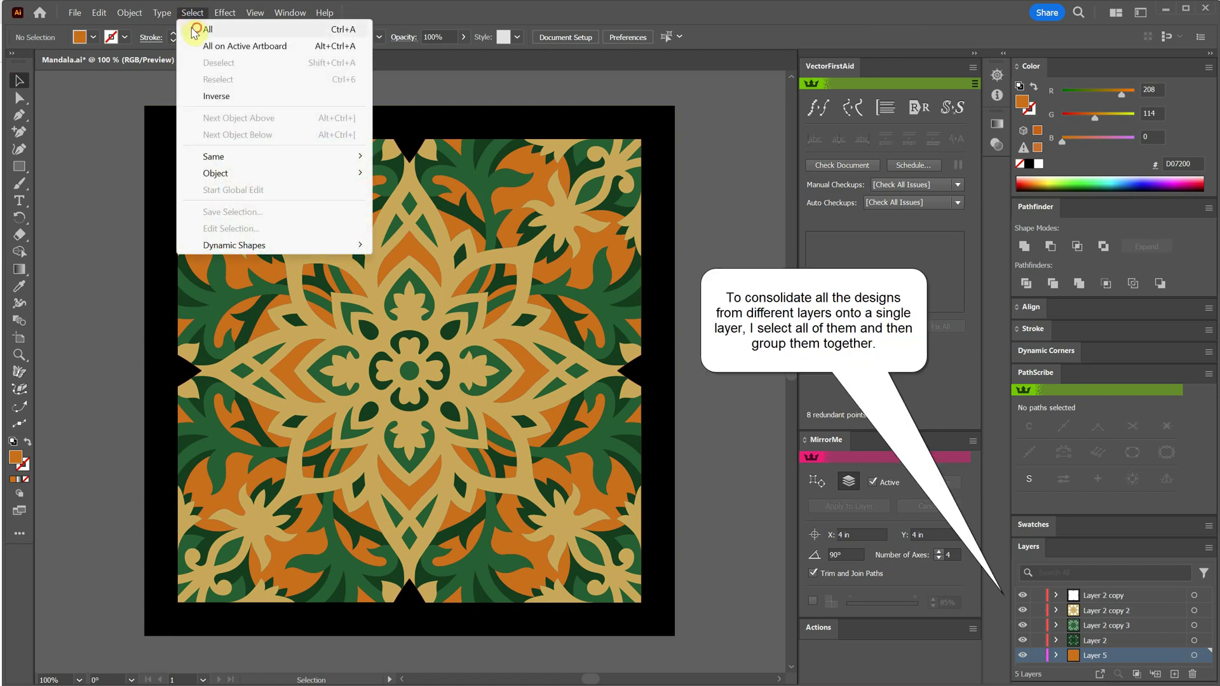
pyautogui.click(201, 29)
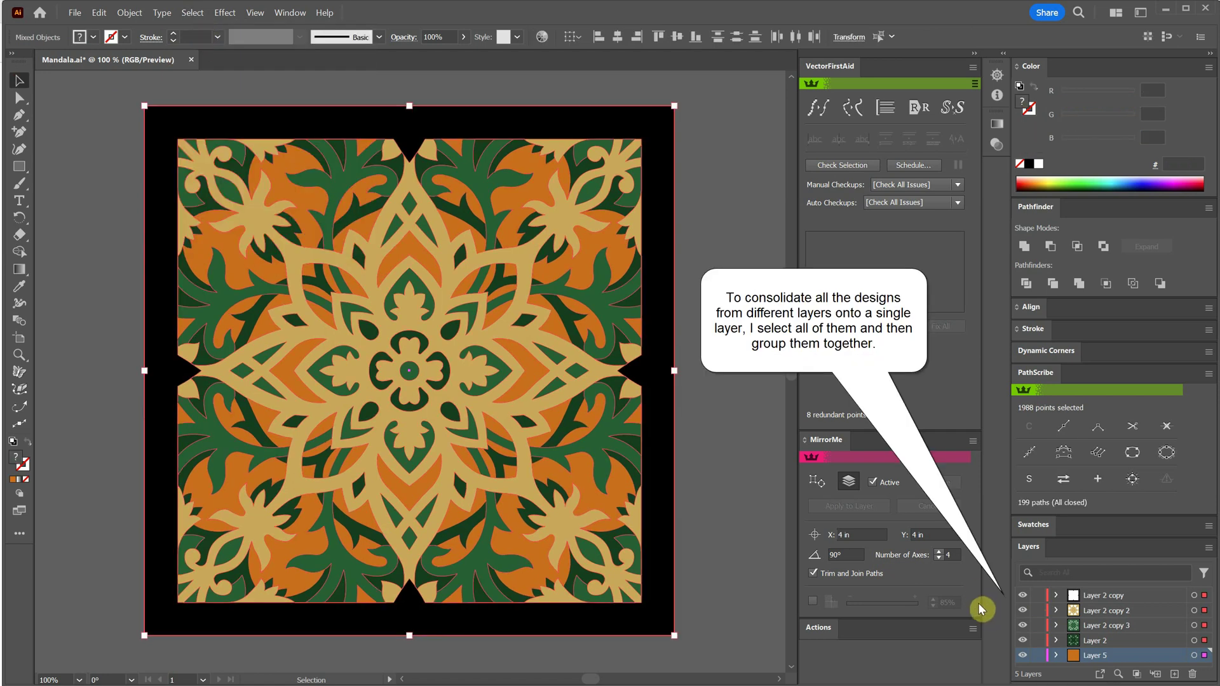
pyautogui.click(129, 13)
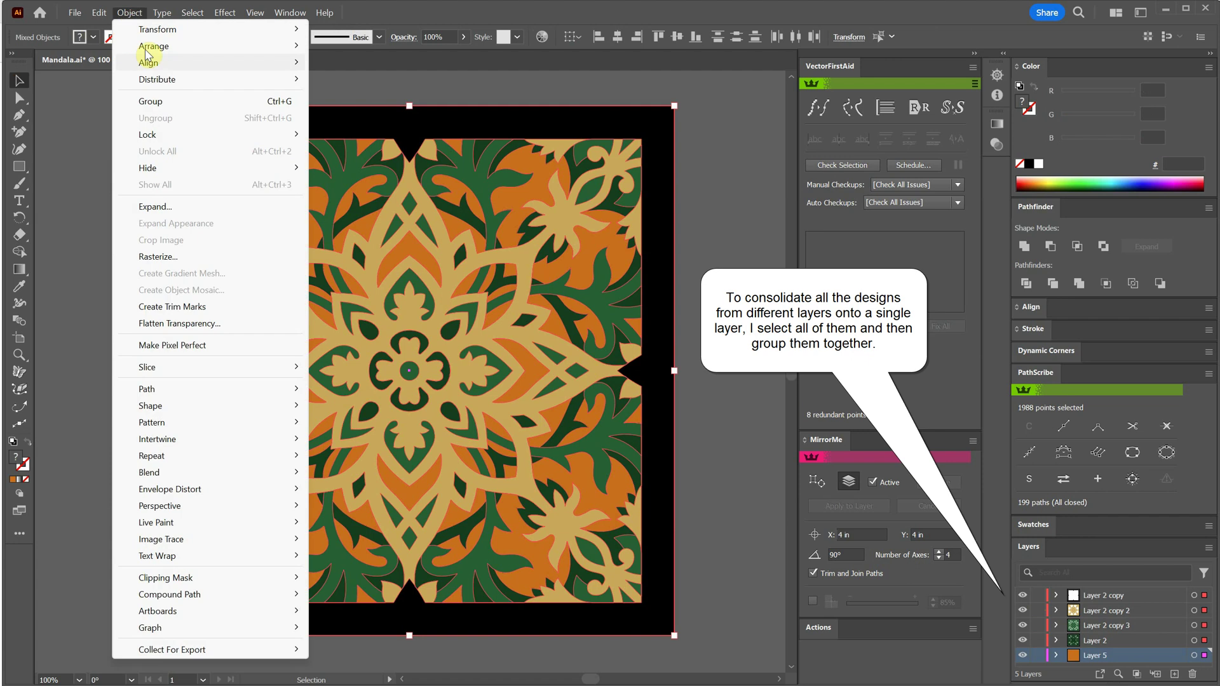
pyautogui.click(157, 102)
# Delete the four empty layers from Layer 2 copy 2 down to Layer 5.
pyautogui.click(1119, 613)
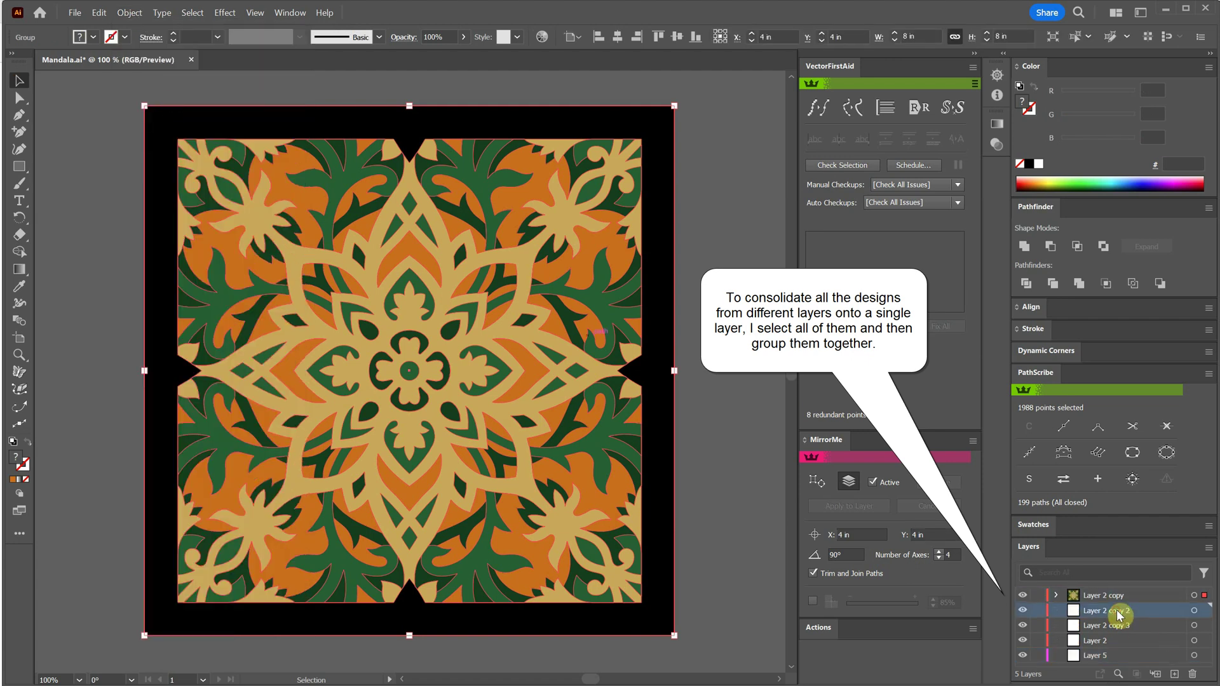
pyautogui.keyDown('shift'); pyautogui.click(1098, 656); pyautogui.keyUp('shift')
pyautogui.click(1191, 674)
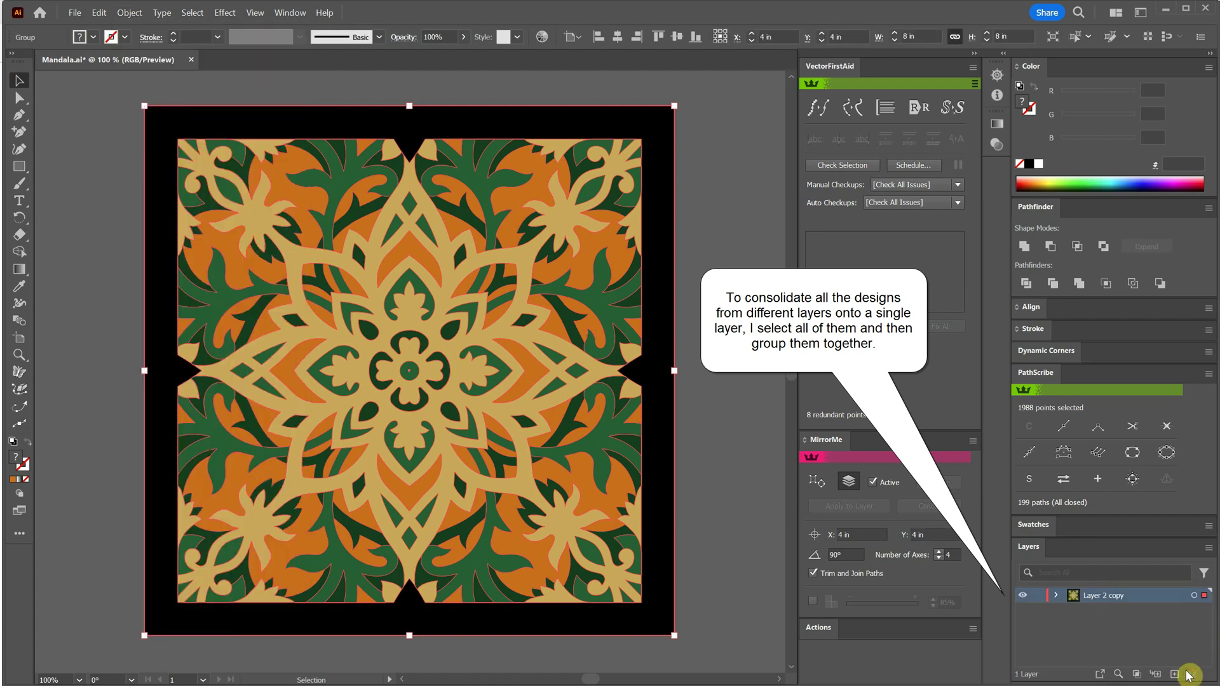
# Expand the remaining layer's contents and rename the layer as Design.
pyautogui.click(1056, 595)
pyautogui.doubleClick(1107, 594)
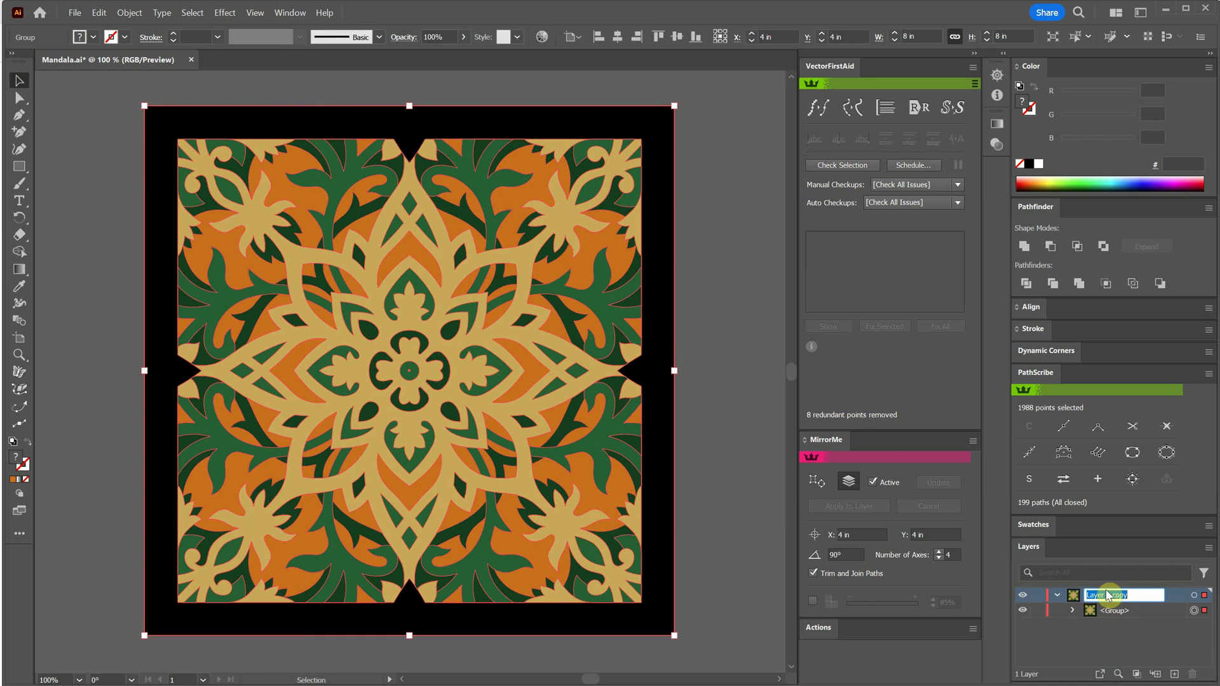
pyautogui.write('Design')
pyautogui.press('Return')
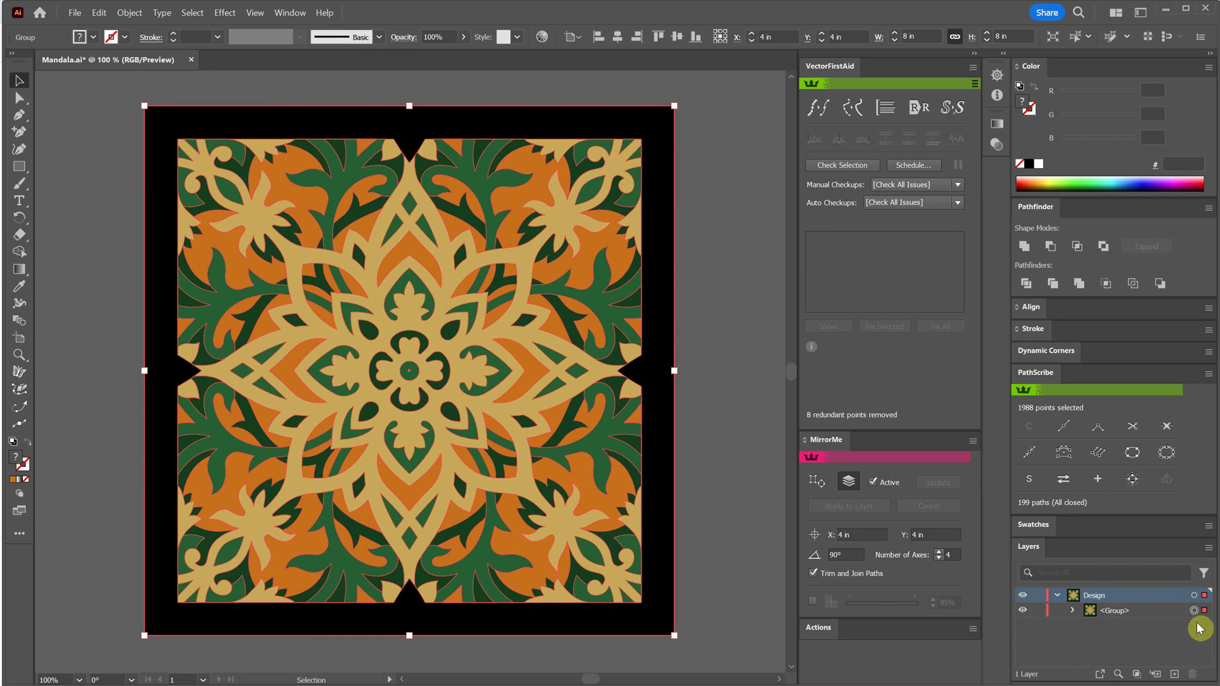
# Ungroup the artwork in the Design layer and rename its topmost compound path as Layer 1 Top.
pyautogui.click(129, 13)
pyautogui.click(168, 119)
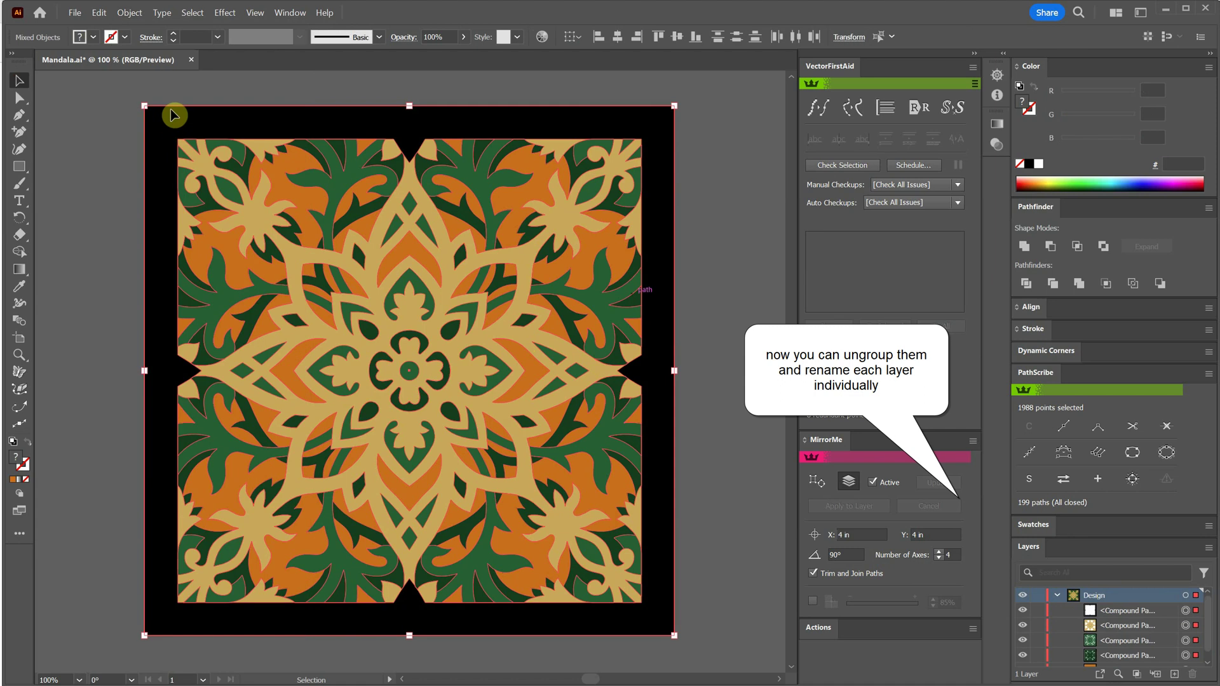
pyautogui.doubleClick(1128, 610)
pyautogui.write('L')
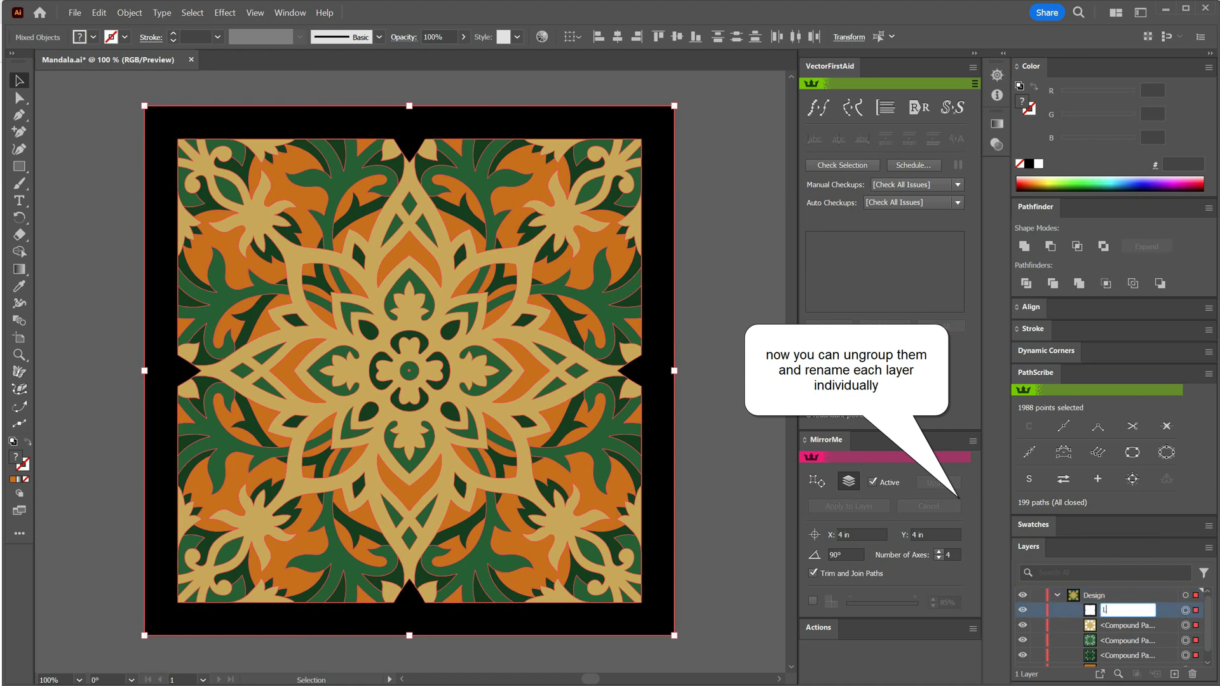
pyautogui.write('ayer 1 Top')
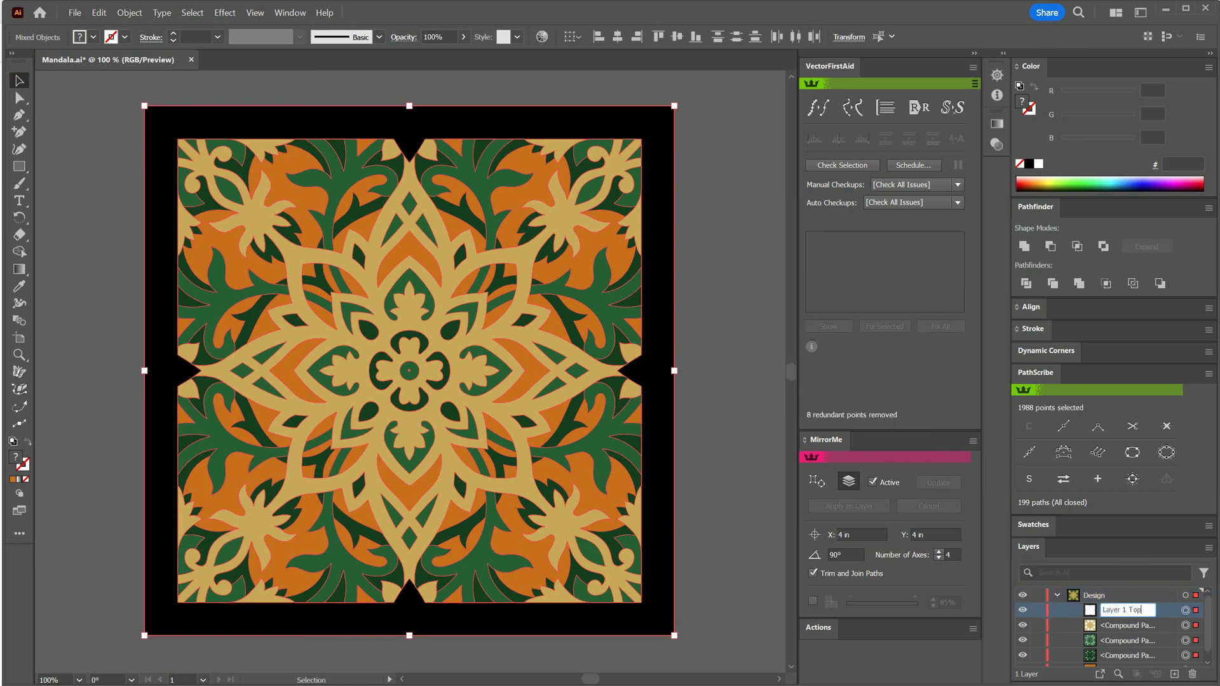
# Rename the other objects in stacking order as Layer 2, Layer 3, Layer 4 and Layer 5 Bottom, then deselect all artwork.
pyautogui.click(1111, 624)
pyautogui.doubleClick(1111, 623)
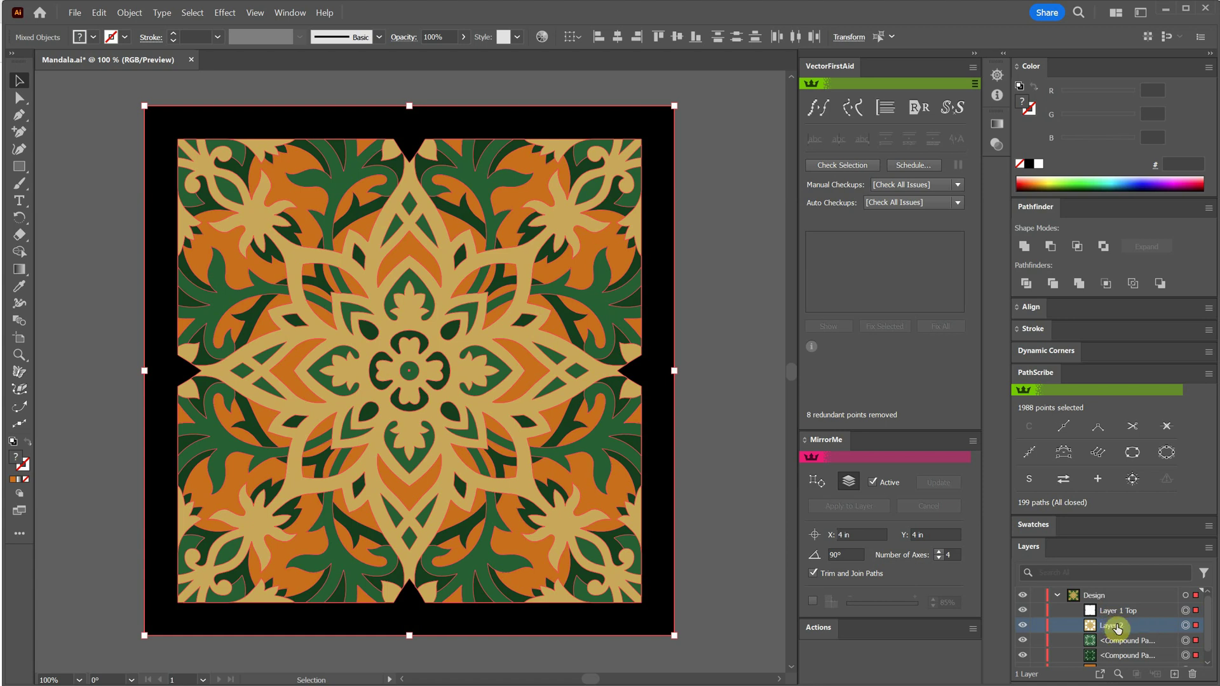
pyautogui.scroll(-1, 1118, 629)
pyautogui.click(1121, 635)
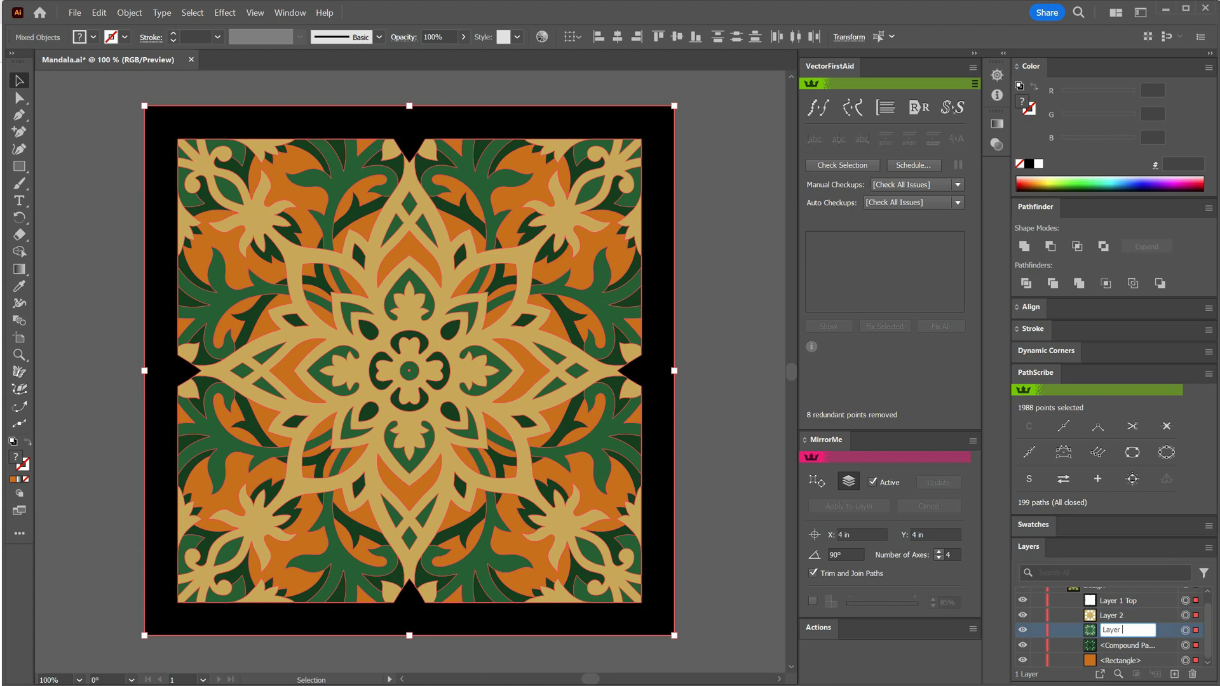
pyautogui.doubleClick(1150, 646)
pyautogui.write('Layer 4')
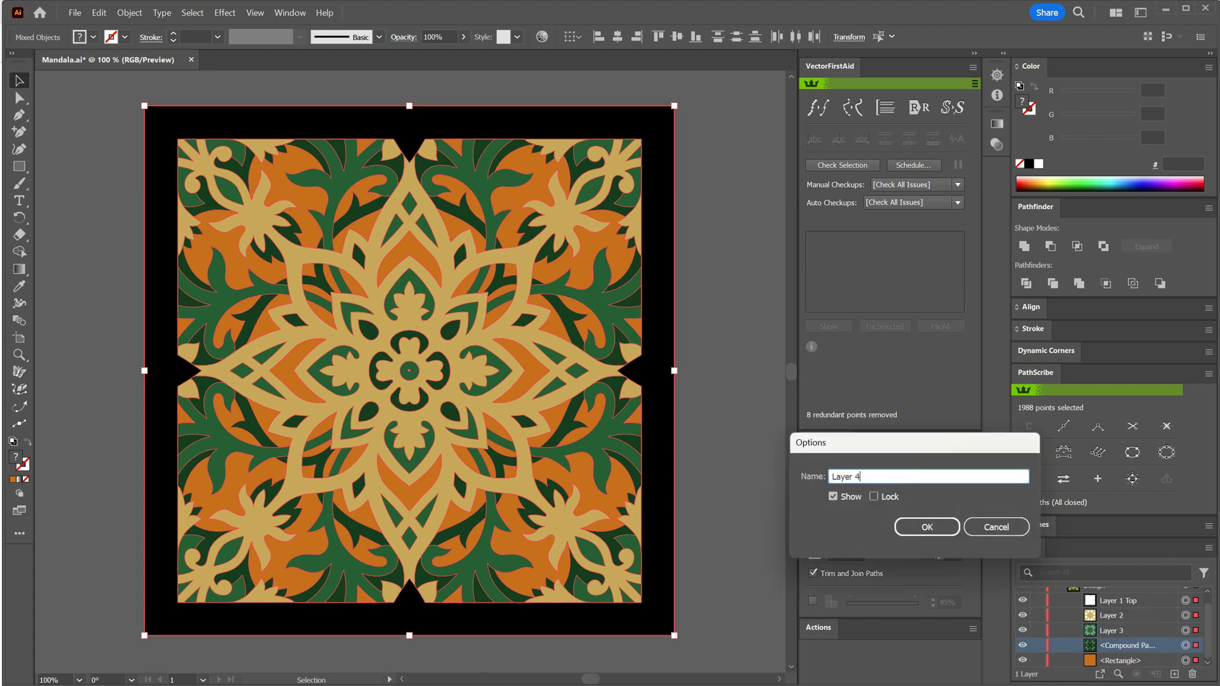
pyautogui.press('Return')
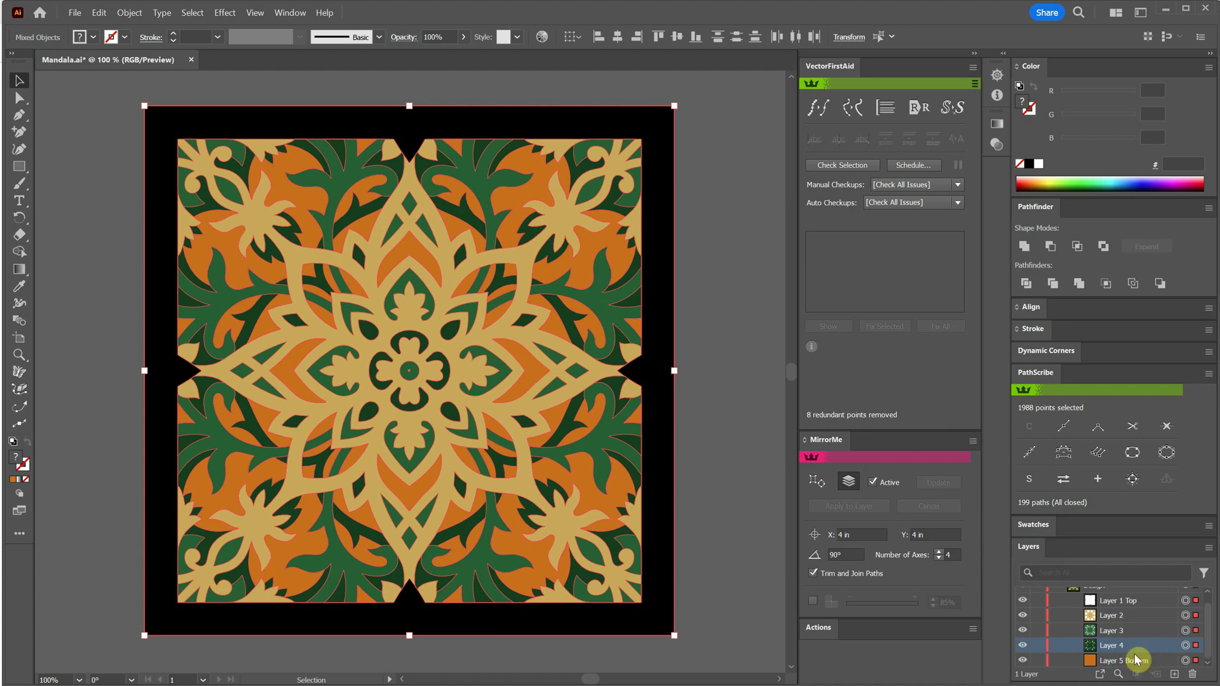
pyautogui.click(728, 463)
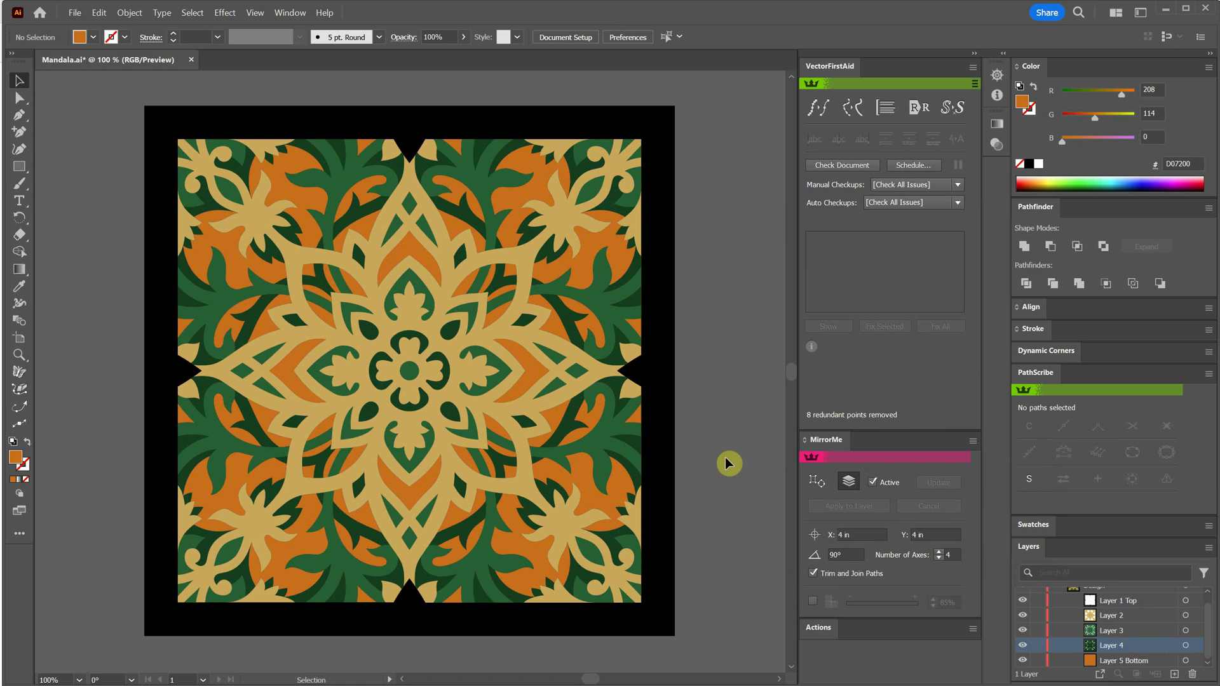
# Select all of the mandala artwork and open the advanced Recolor Artwork options.
pyautogui.hotkey('ctrl', '0')
pyautogui.hotkey('ctrl', '1')
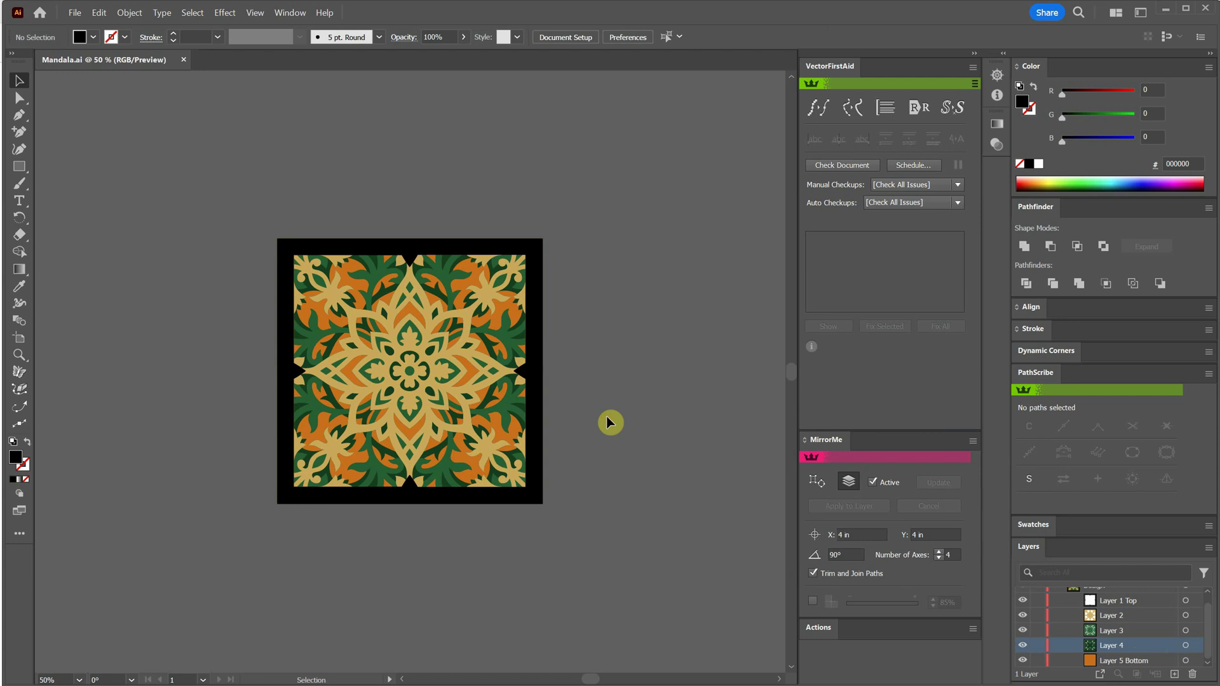
pyautogui.hotkey('ctrl', '1')
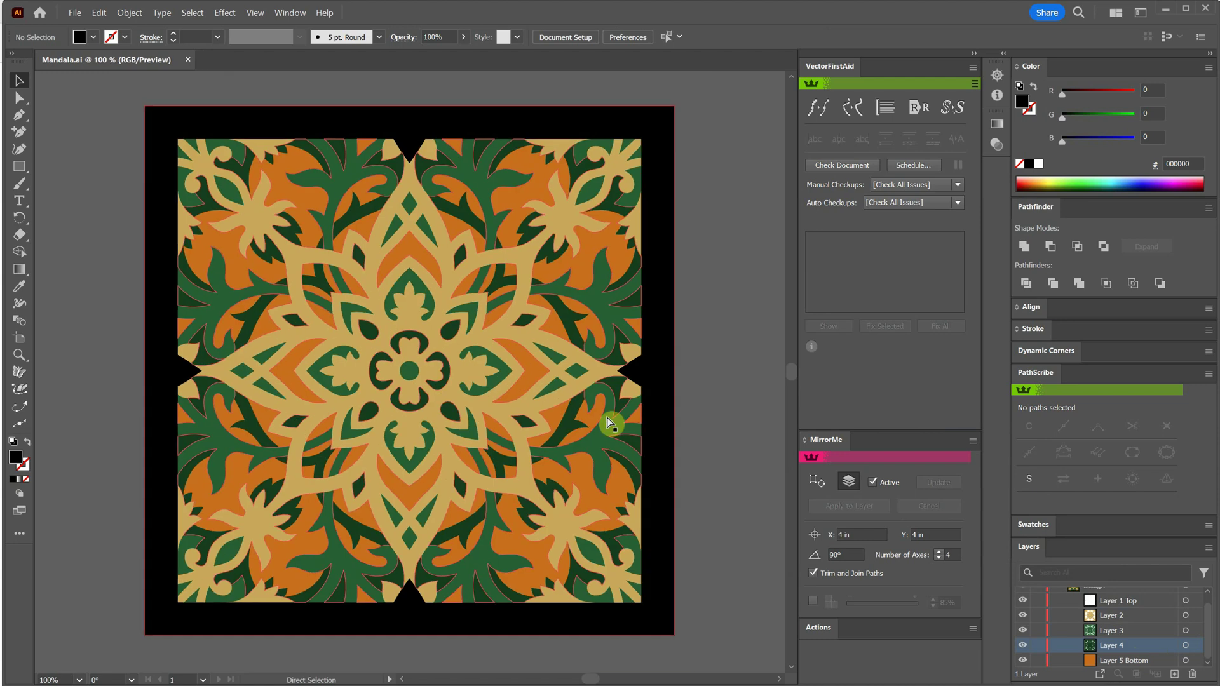
pyautogui.press('v')
pyautogui.hotkey('ctrl', 'a')
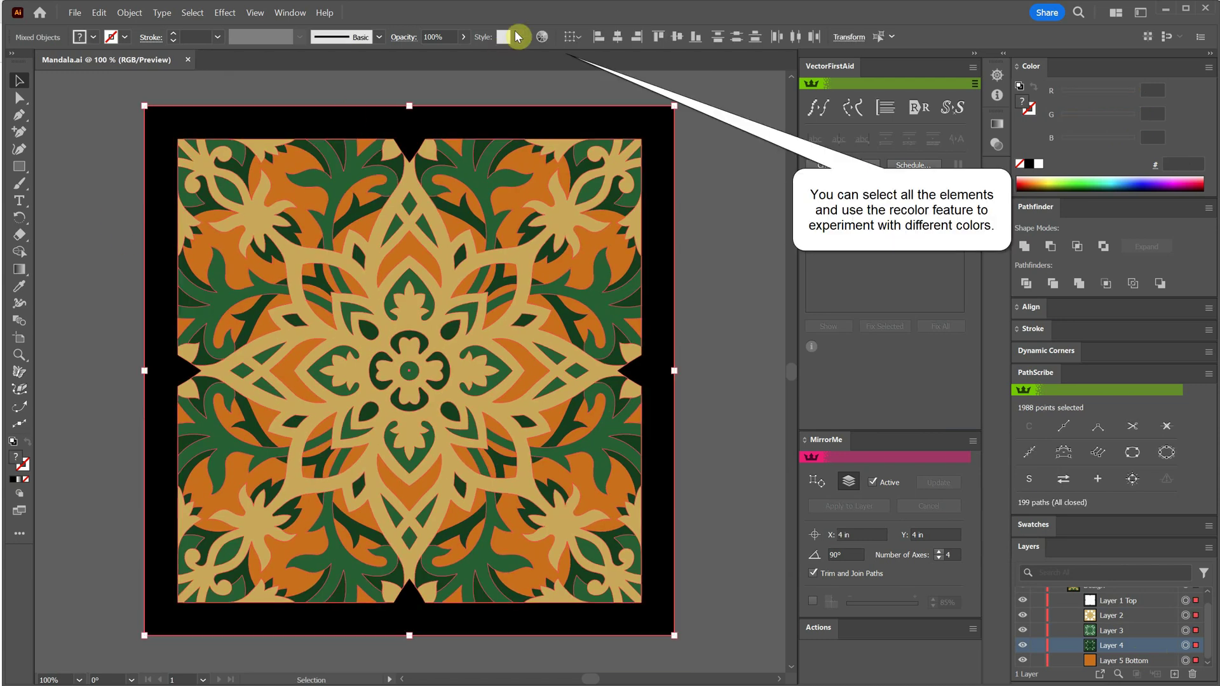
pyautogui.click(543, 38)
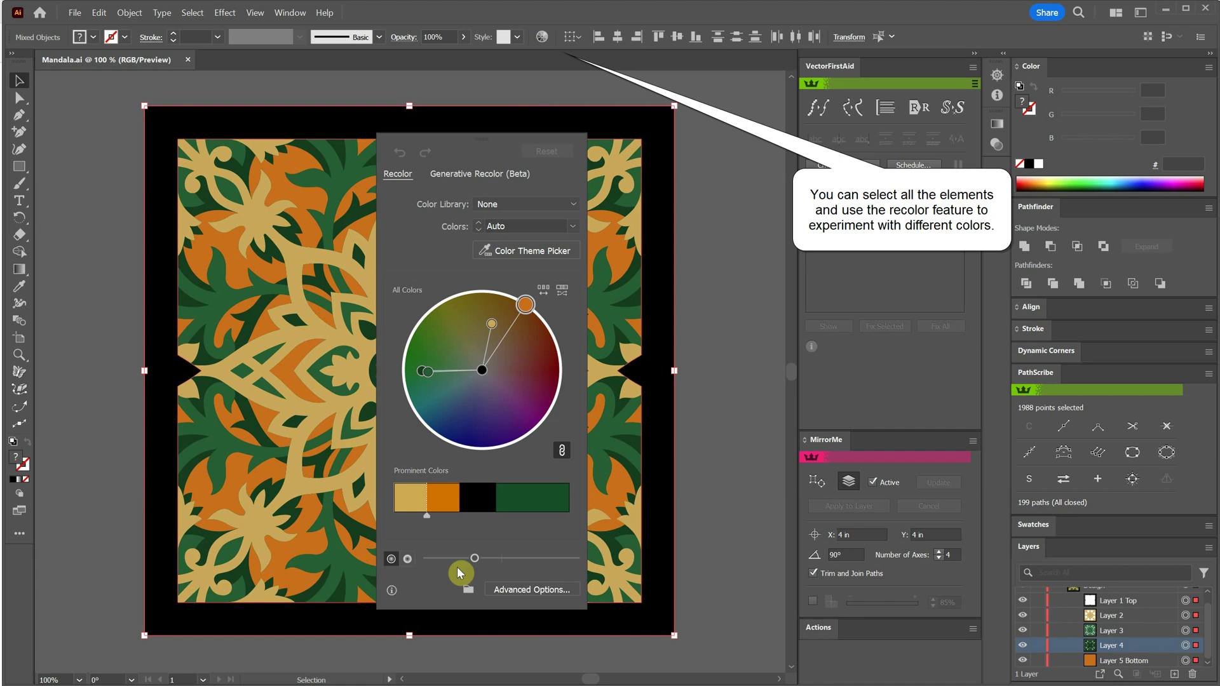
pyautogui.click(493, 593)
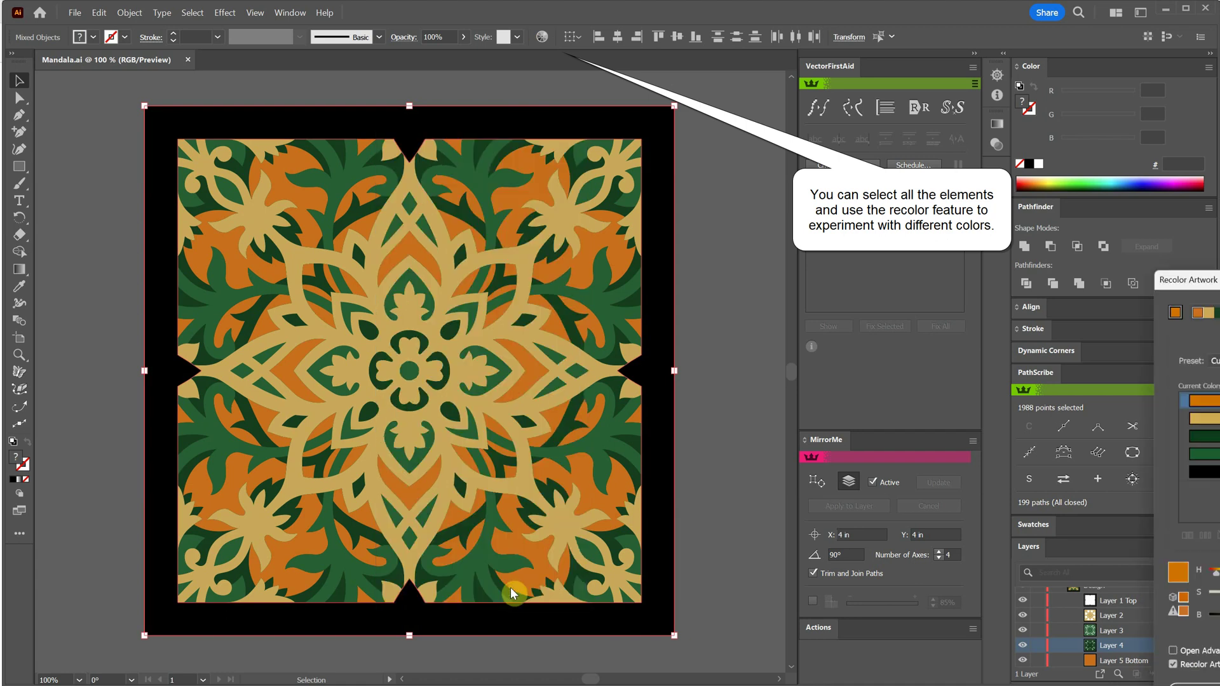
pyautogui.moveTo(1169, 272); pyautogui.dragTo(778, 164)
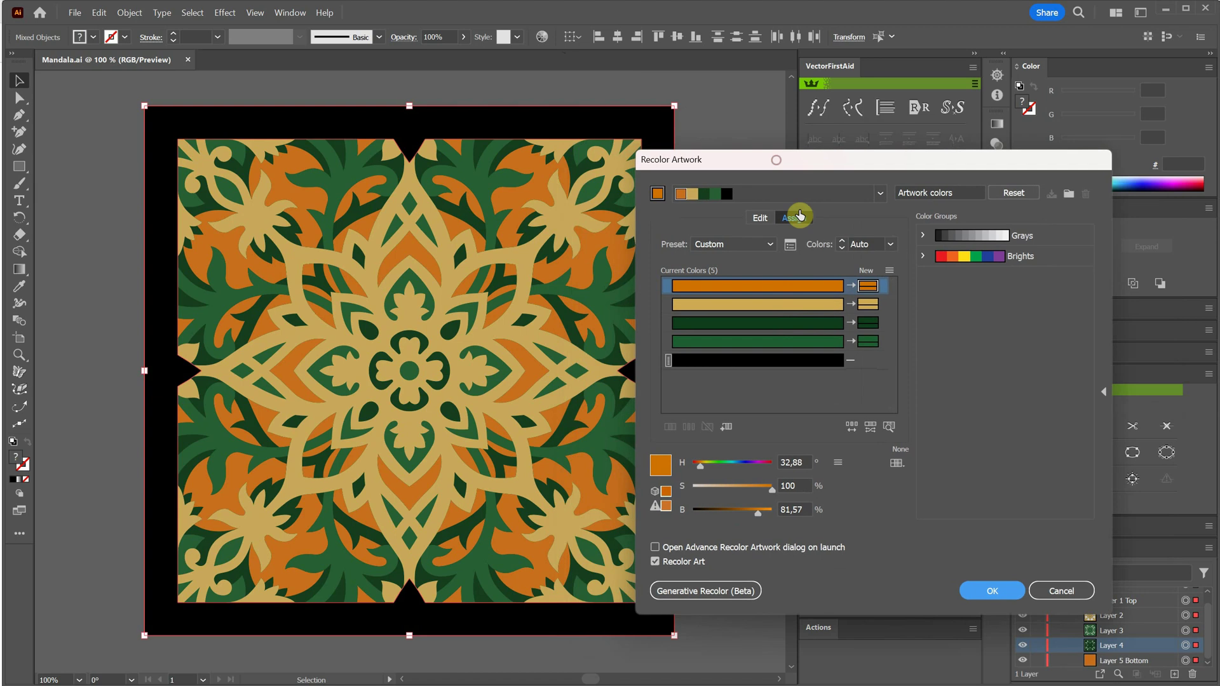
# Recolor the orange to hue 36° and saturation 84%, and assign the black a dark green of hue 131°, saturation 45% and brightness 17%.
pyautogui.moveTo(741, 490); pyautogui.dragTo(702, 470)
pyautogui.click(713, 467)
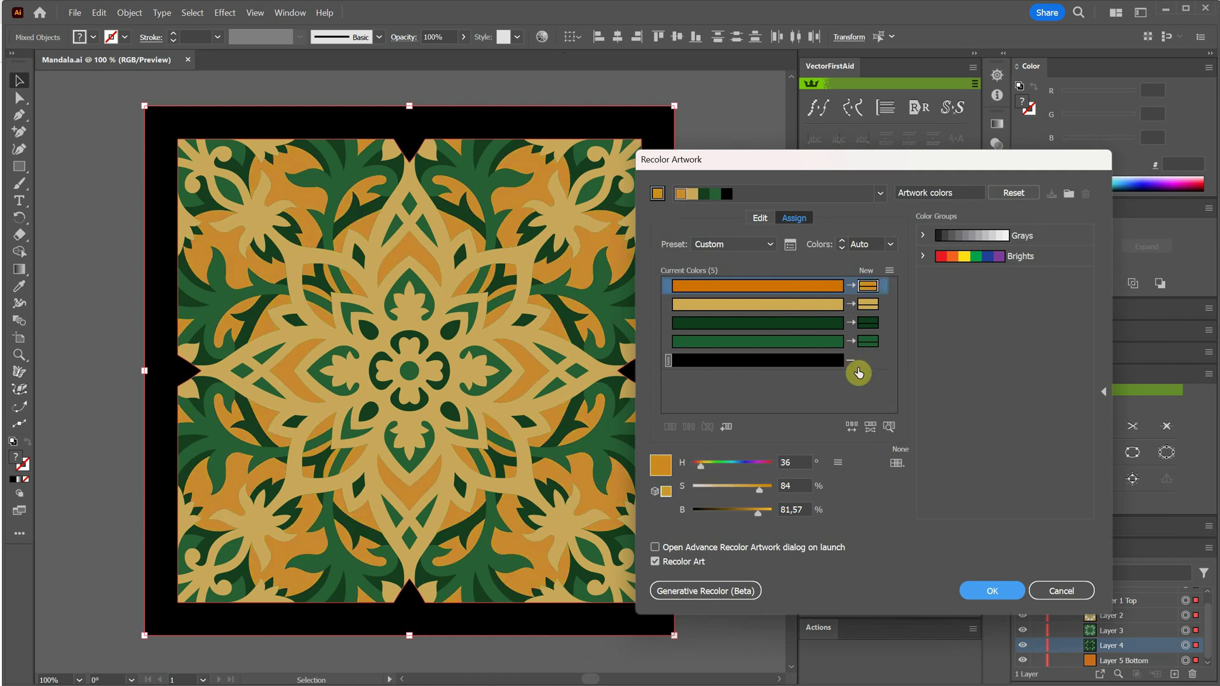
pyautogui.click(857, 361)
pyautogui.click(900, 409)
pyautogui.click(868, 361)
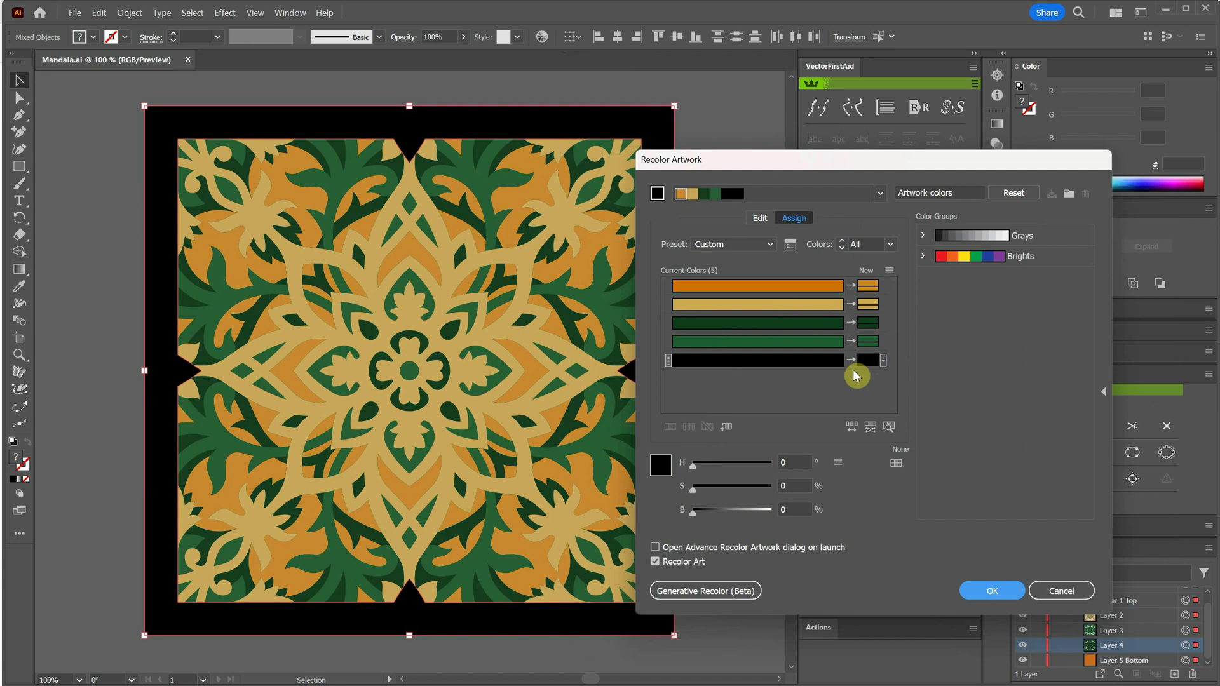
pyautogui.click(868, 360)
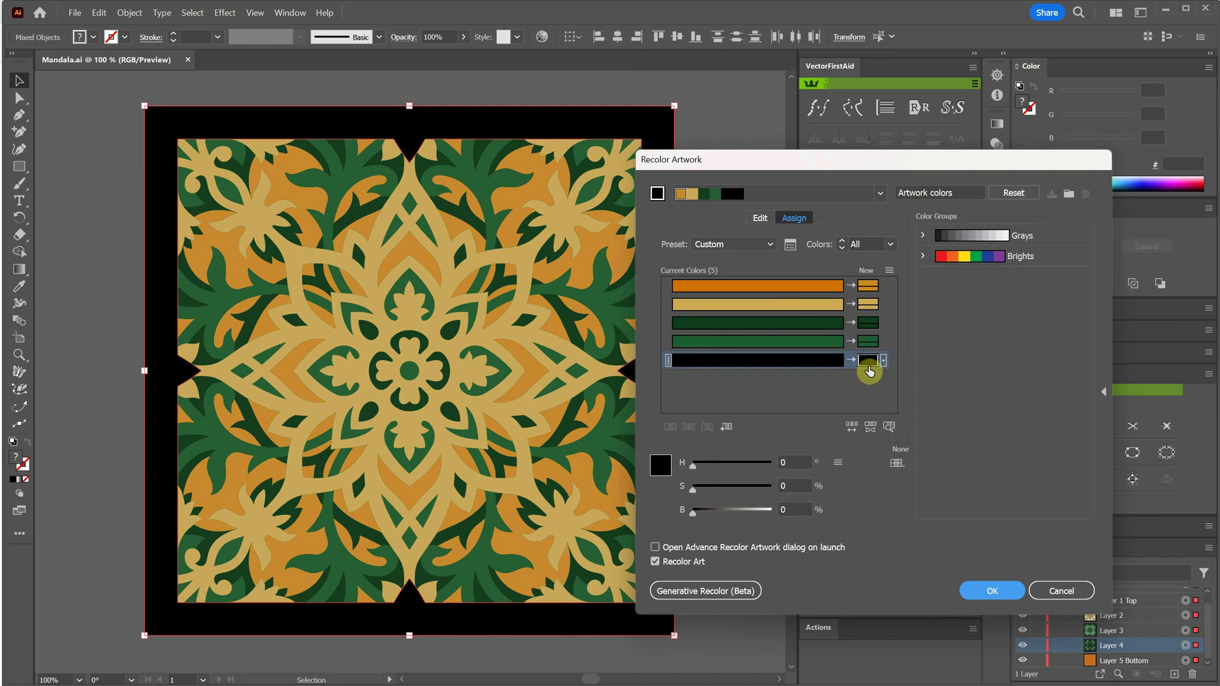
pyautogui.click(707, 513)
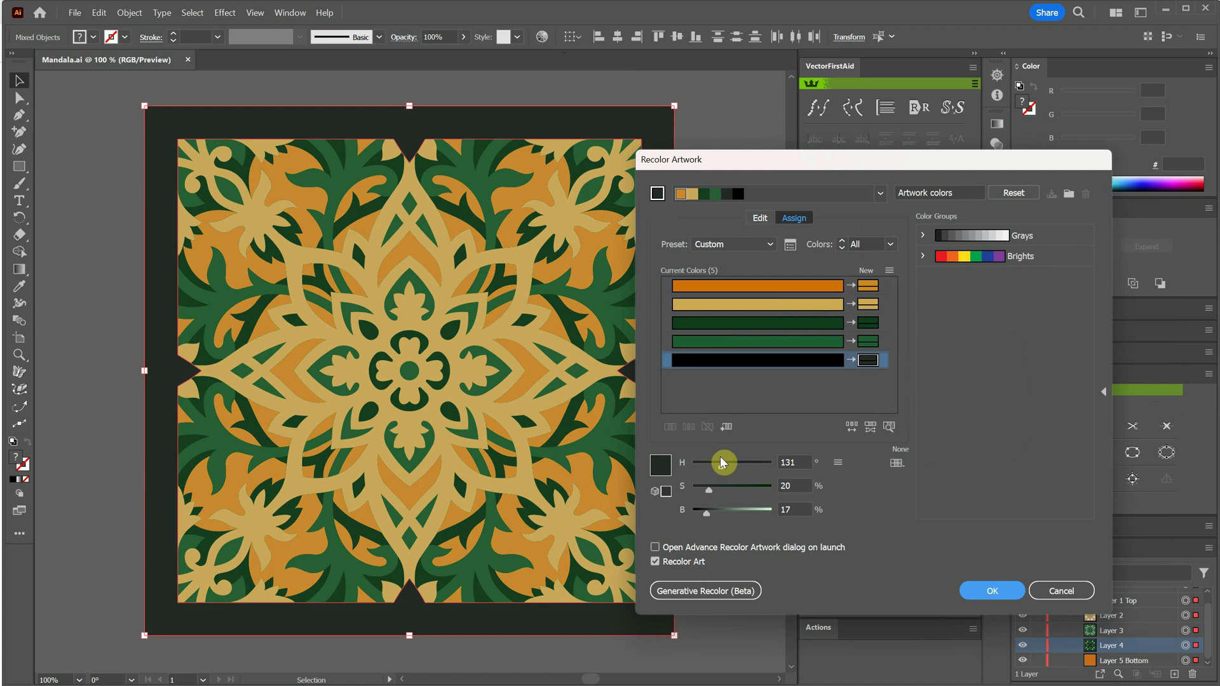
pyautogui.click(734, 491)
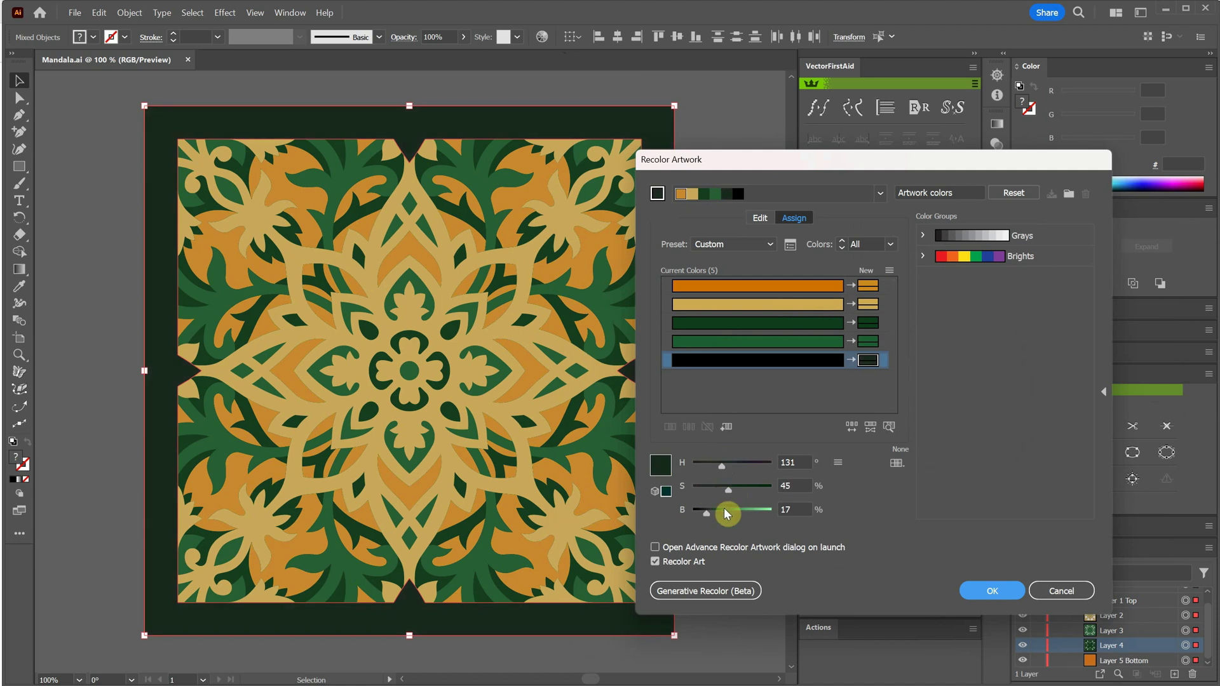
# Recolor the lighter green to hue 123° and saturation 58%, and turn the gold into a pale cream with 90% brightness.
pyautogui.click(871, 343)
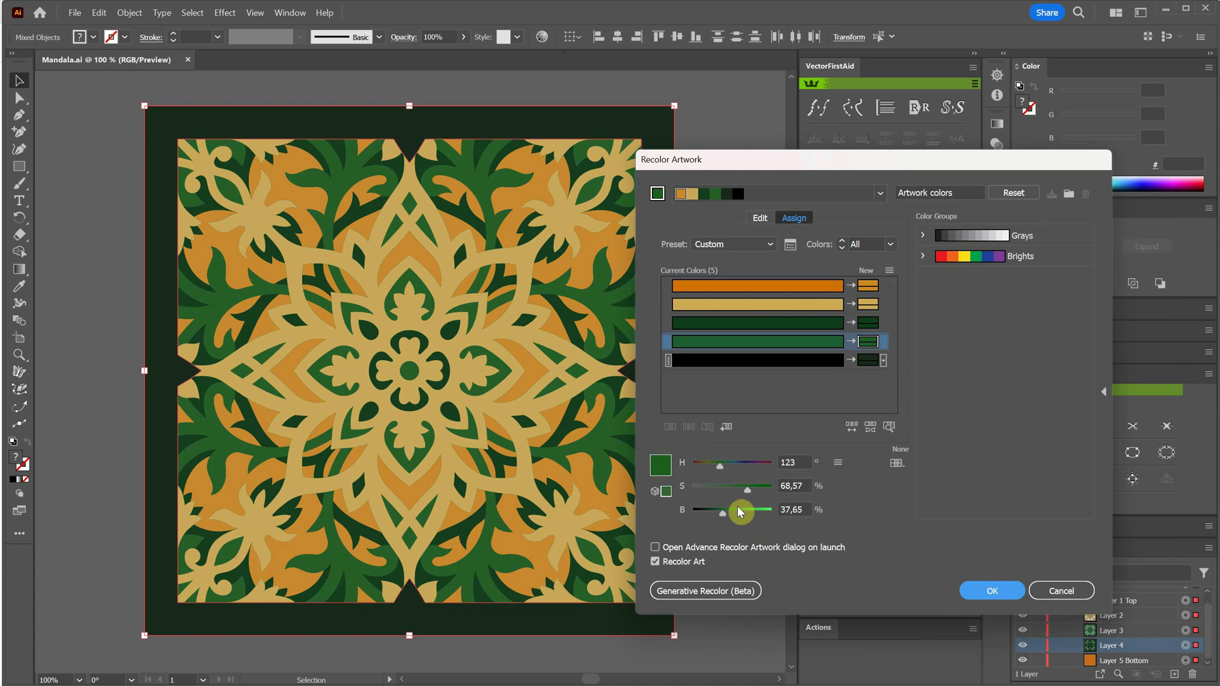
pyautogui.click(737, 486)
pyautogui.moveTo(742, 487); pyautogui.dragTo(740, 488)
pyautogui.click(868, 304)
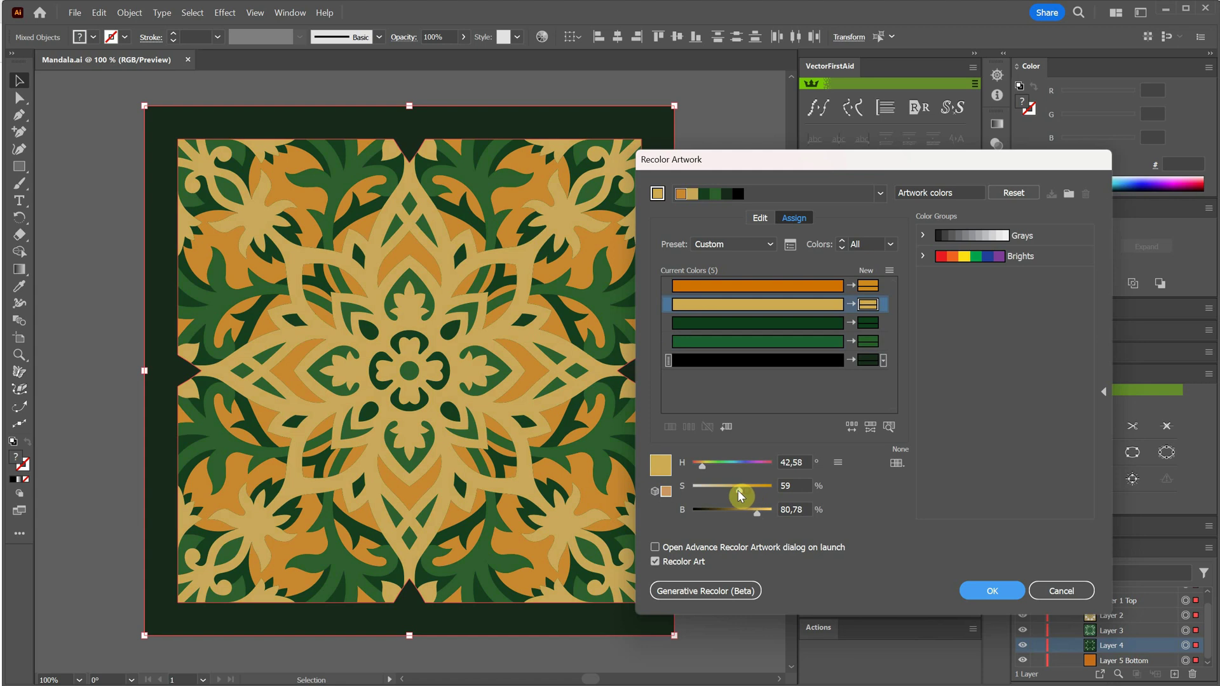
pyautogui.moveTo(738, 490); pyautogui.dragTo(765, 516)
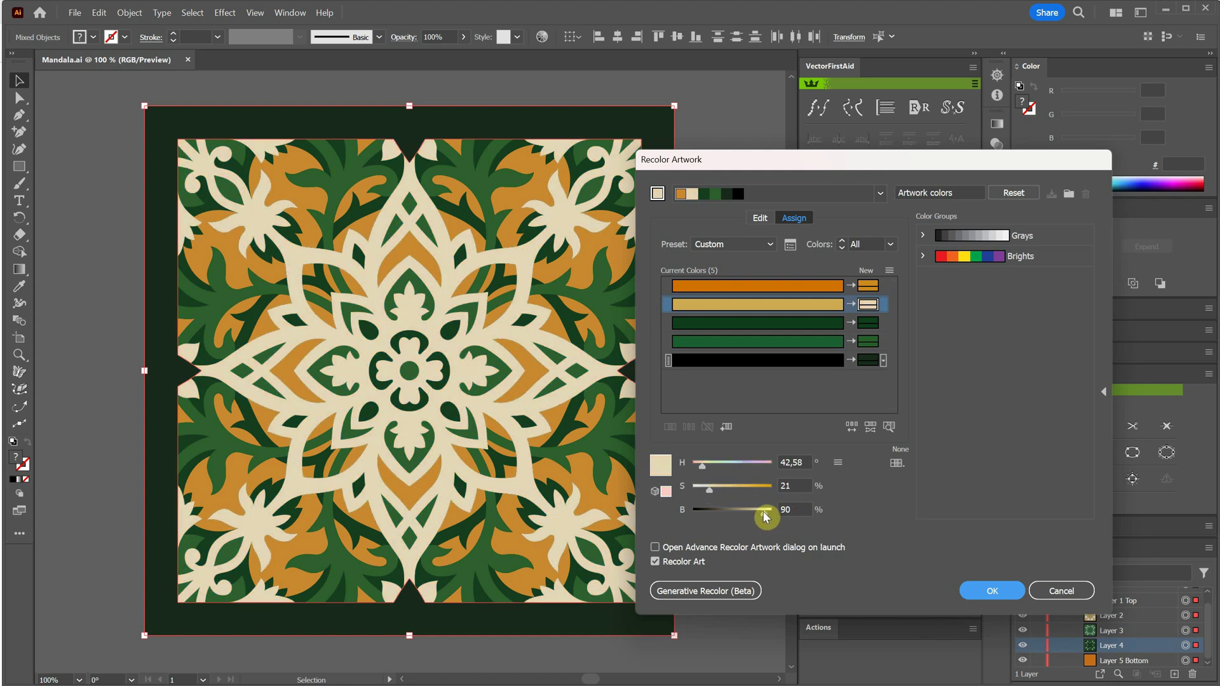
pyautogui.moveTo(702, 467); pyautogui.dragTo(705, 490)
# Shift the lighter green's hue to 132° and set the darker green to 85% saturation and 21% brightness.
pyautogui.click(867, 341)
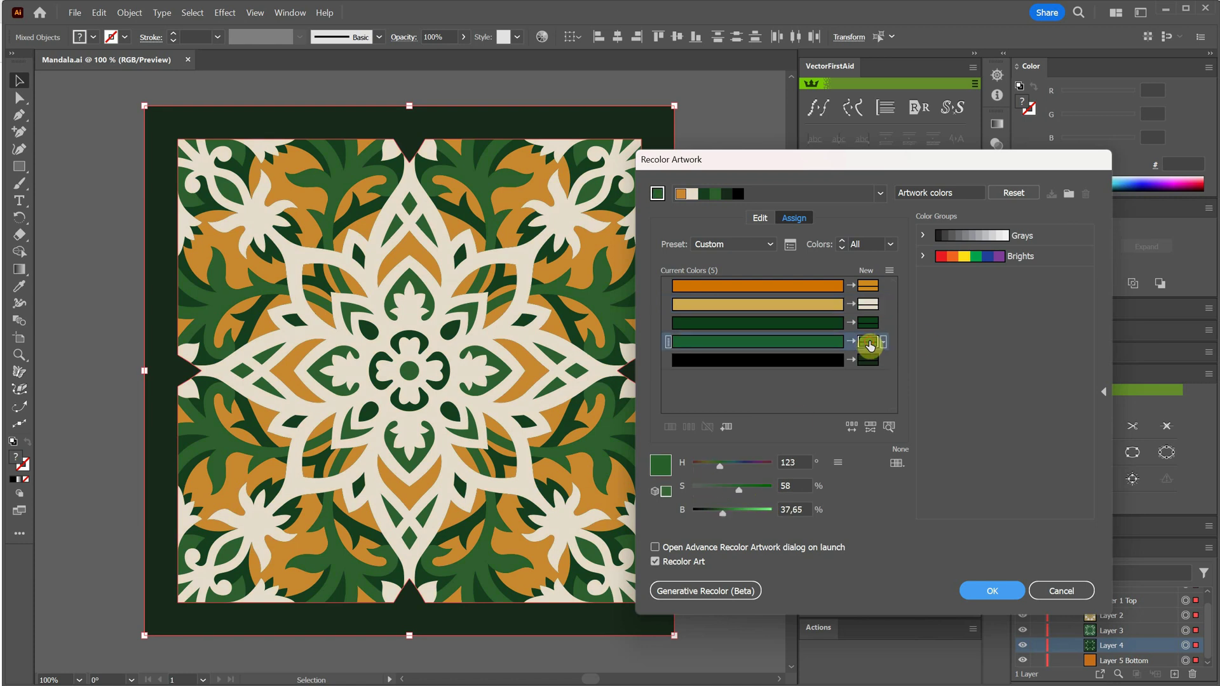
pyautogui.moveTo(724, 469); pyautogui.dragTo(727, 470)
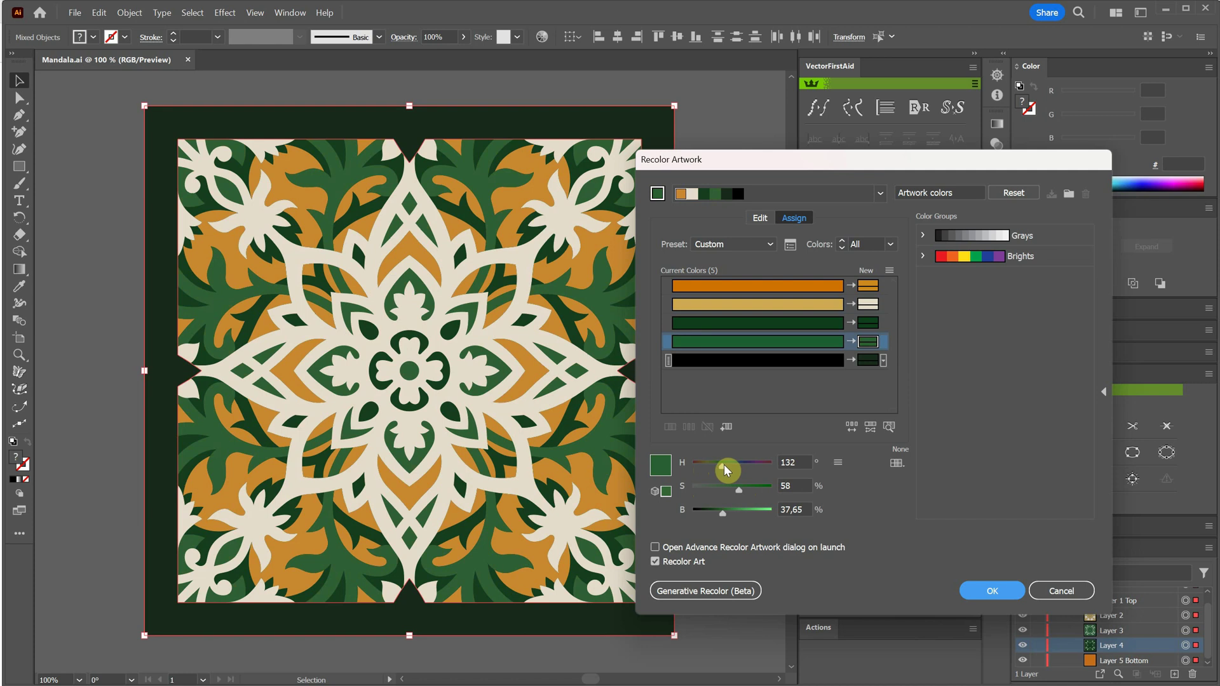
pyautogui.click(868, 324)
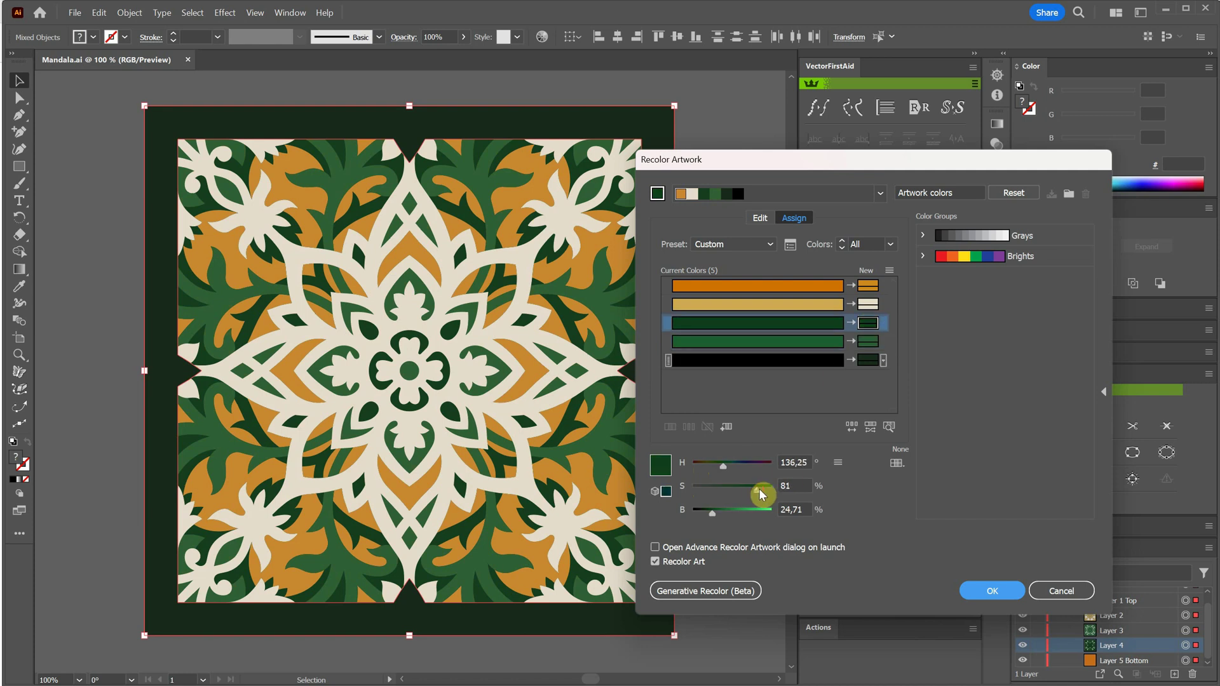
pyautogui.moveTo(762, 495); pyautogui.dragTo(712, 517)
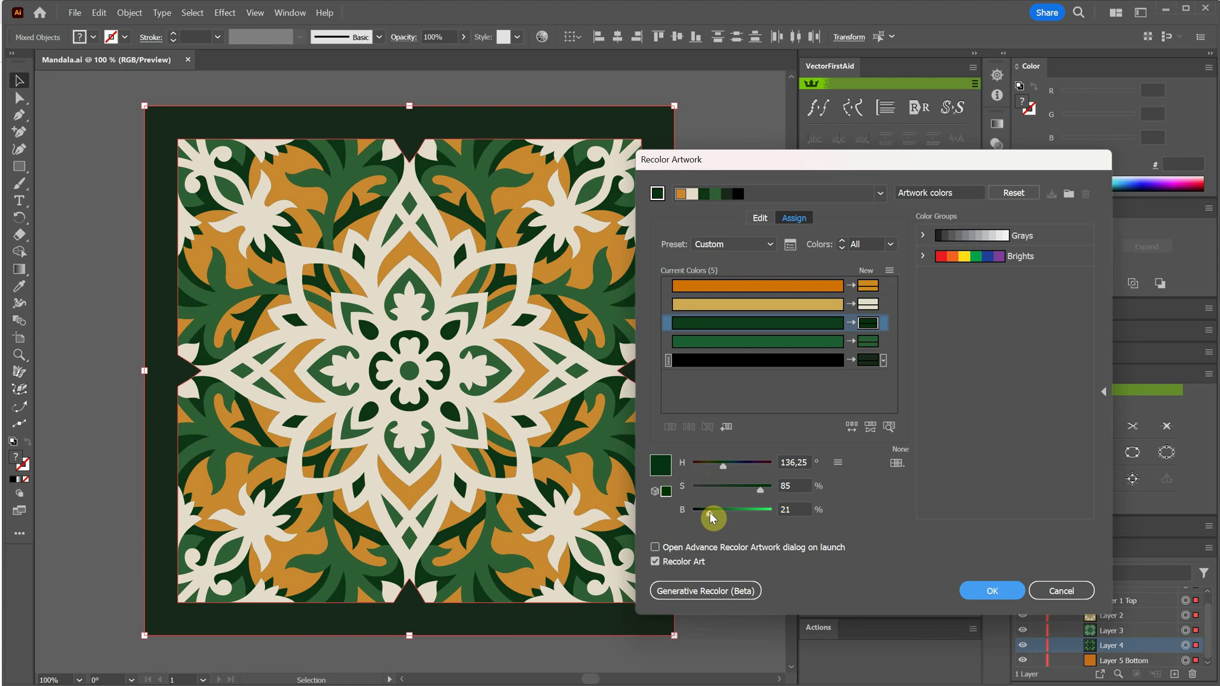
# Apply the recoloring, then save the document with the artwork deselected.
pyautogui.click(979, 591)
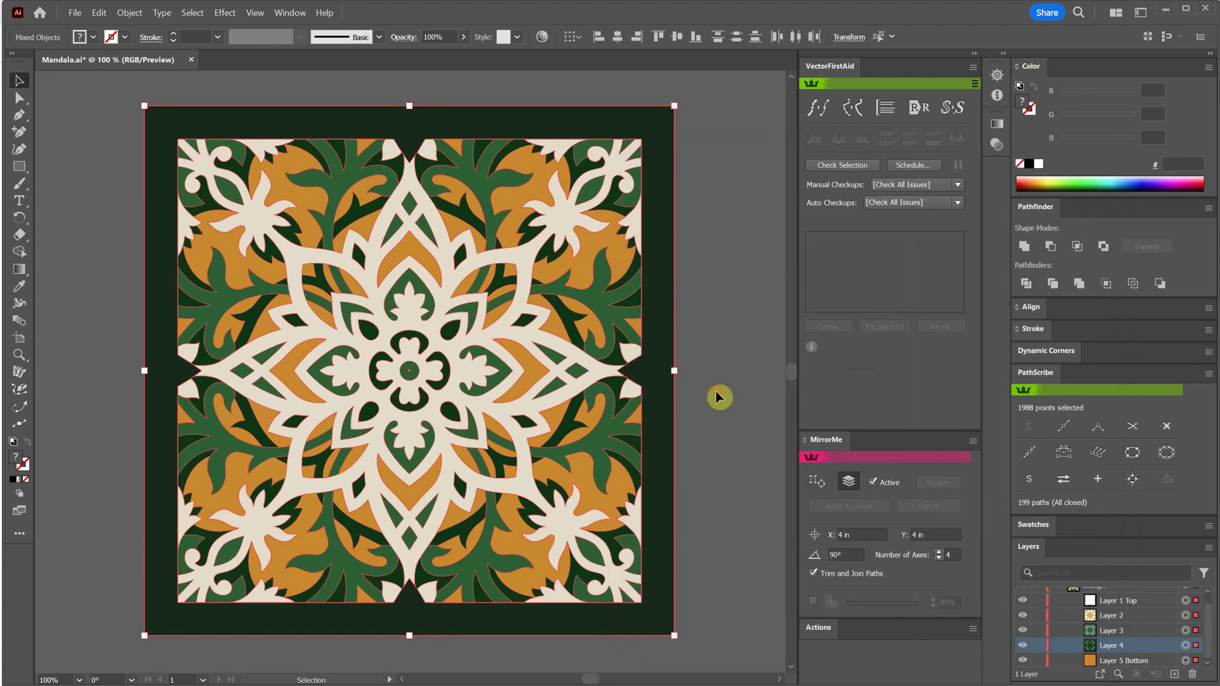
pyautogui.click(719, 398)
pyautogui.hotkey('ctrl', 's')
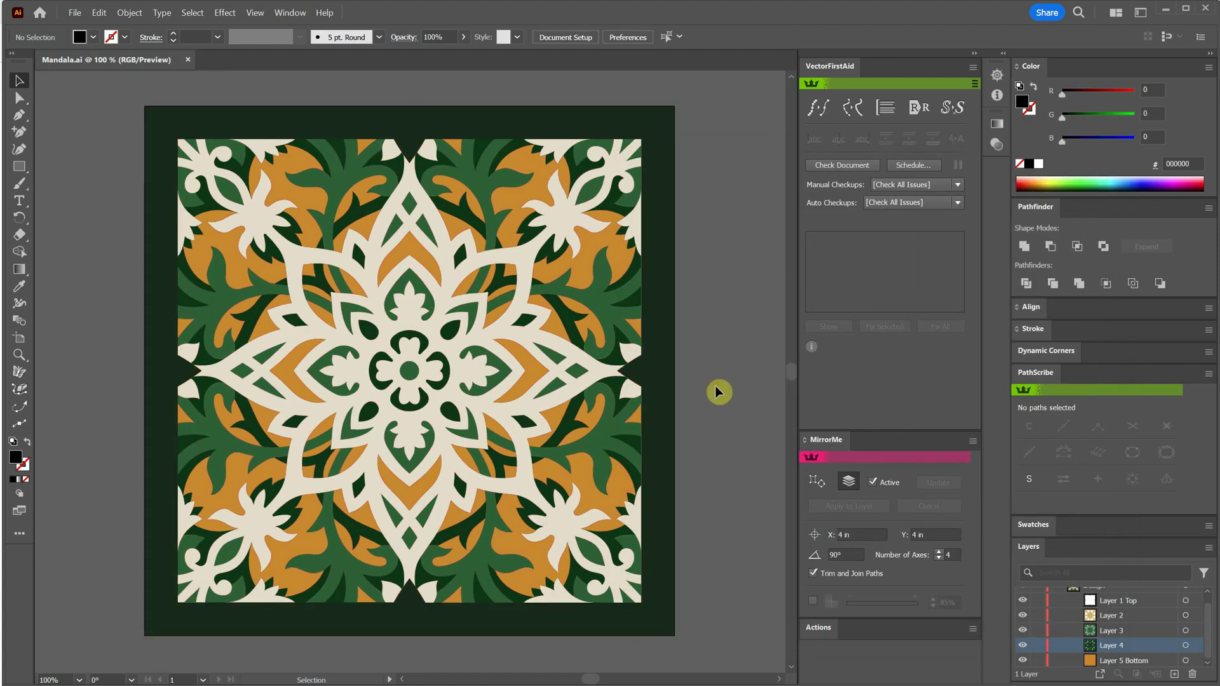